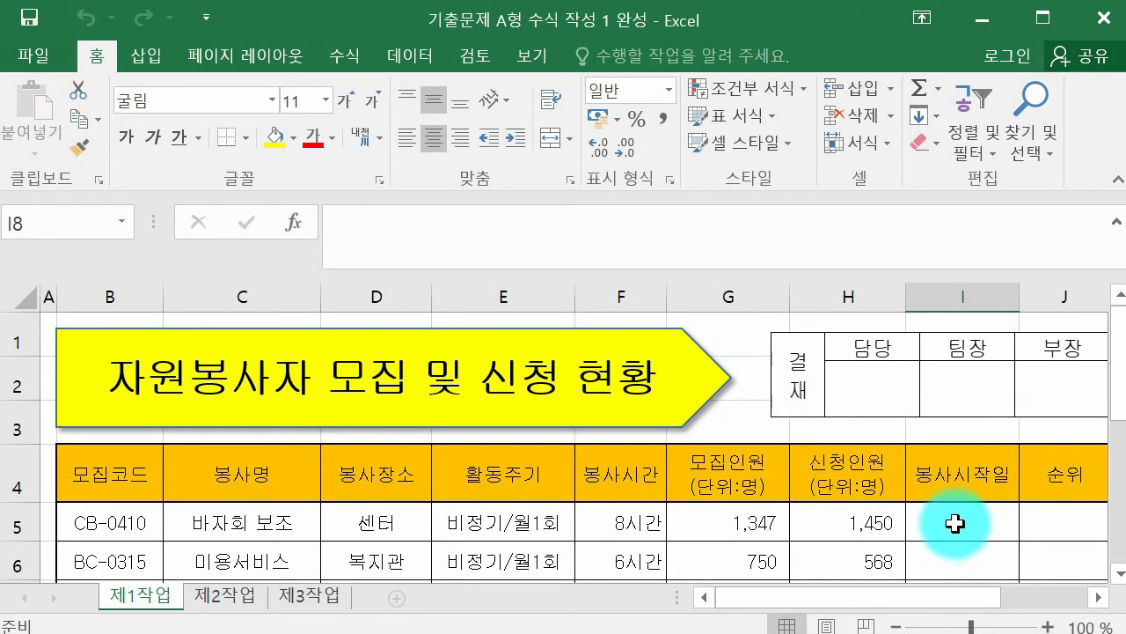
Select cell I5, the first empty cell under the 봉사시작일 heading
{"action": "left_click", "coordinate": [977, 519]}
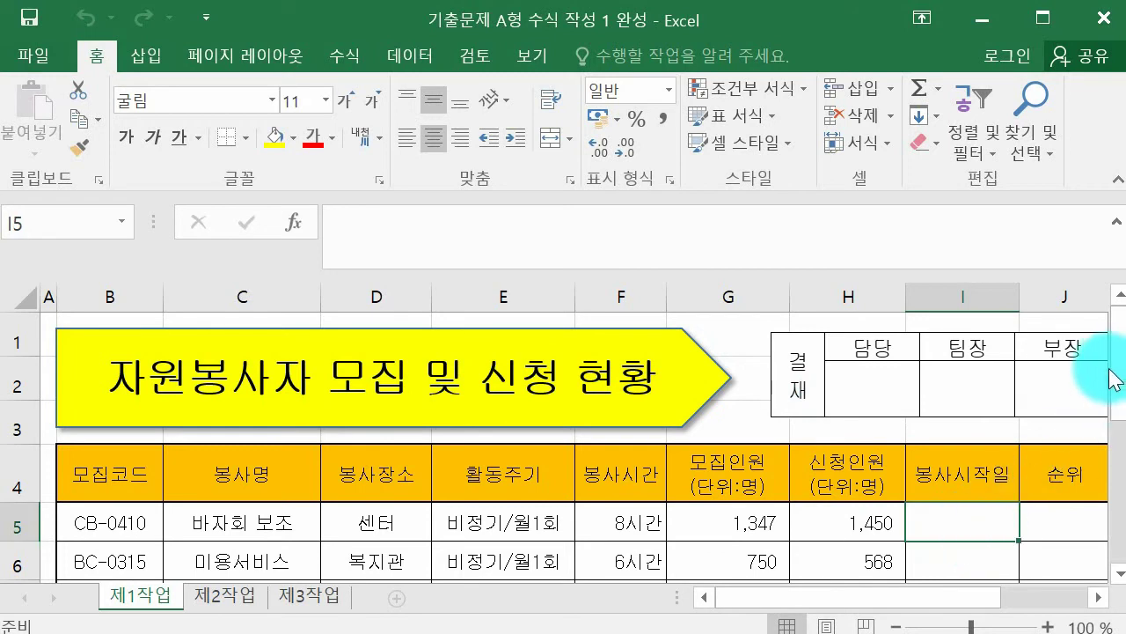
{"action": "left_click_drag", "start_coordinate": [1116, 387], "coordinate": [1118, 413]}
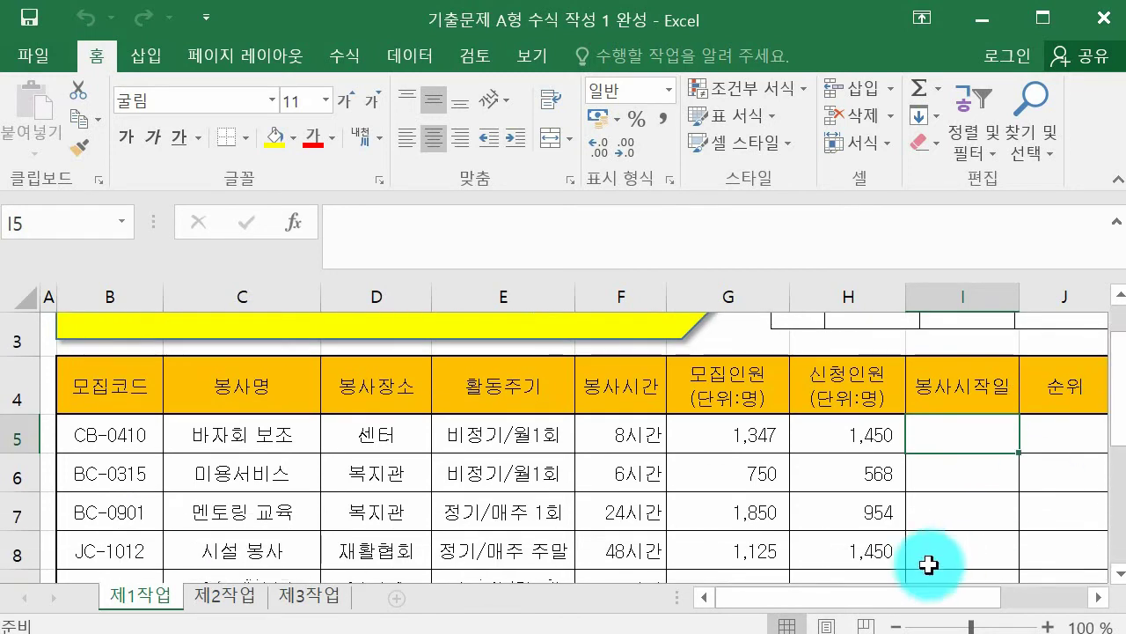
{"action": "left_click_drag", "start_coordinate": [898, 604], "coordinate": [925, 597]}
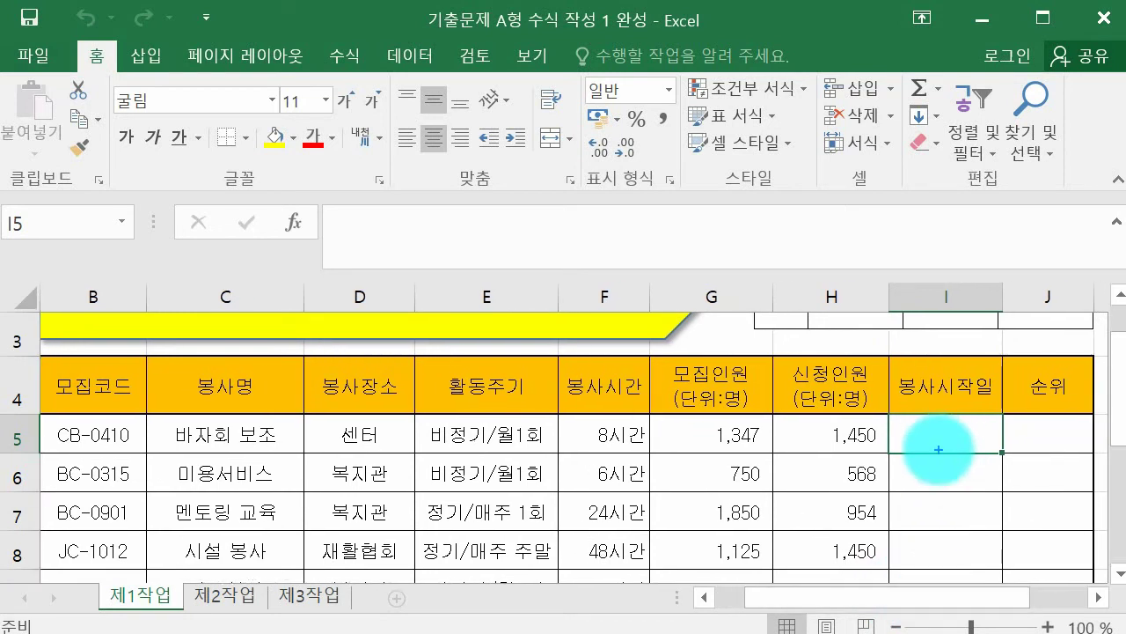
{"action": "mouse_move", "coordinate": [592, 264]}
{"action": "left_mouse_down"}
{"action": "mouse_move", "coordinate": [360, 271]}
{"action": "mouse_move", "coordinate": [553, 280]}
{"action": "left_mouse_up"}
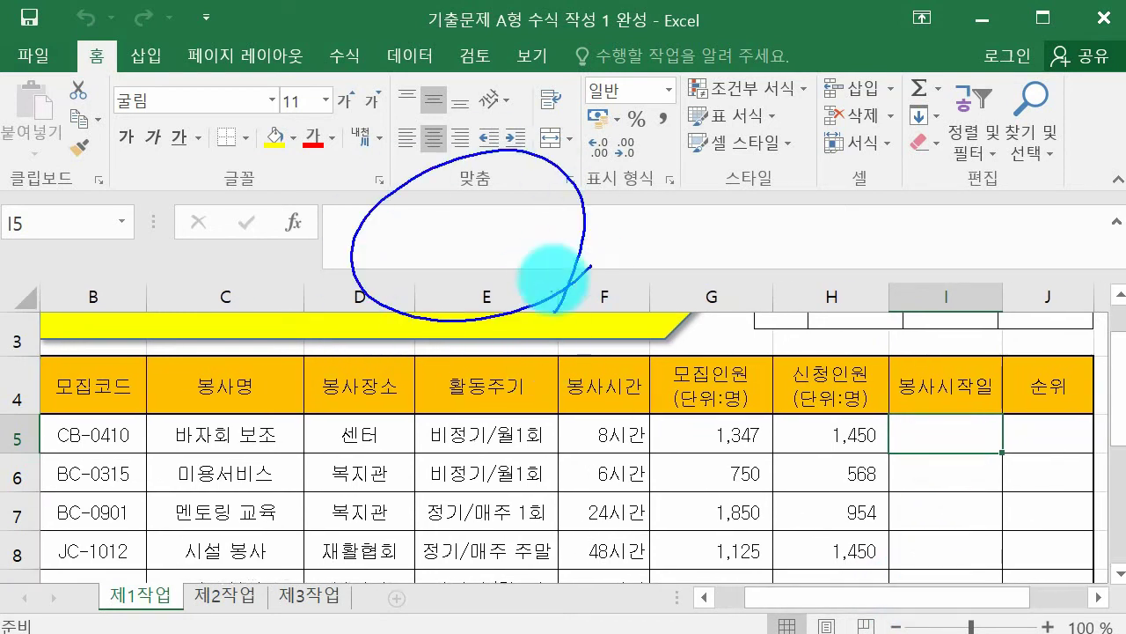
{"action": "left_click_drag", "start_coordinate": [605, 211], "coordinate": [642, 201]}
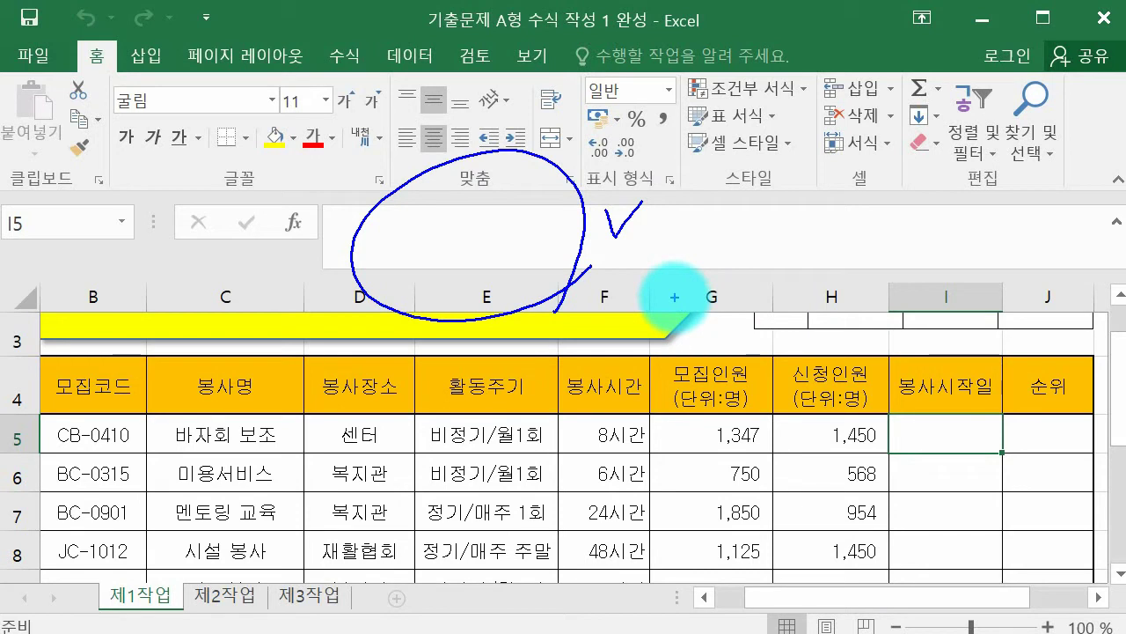
{"action": "key", "text": "Escape"}
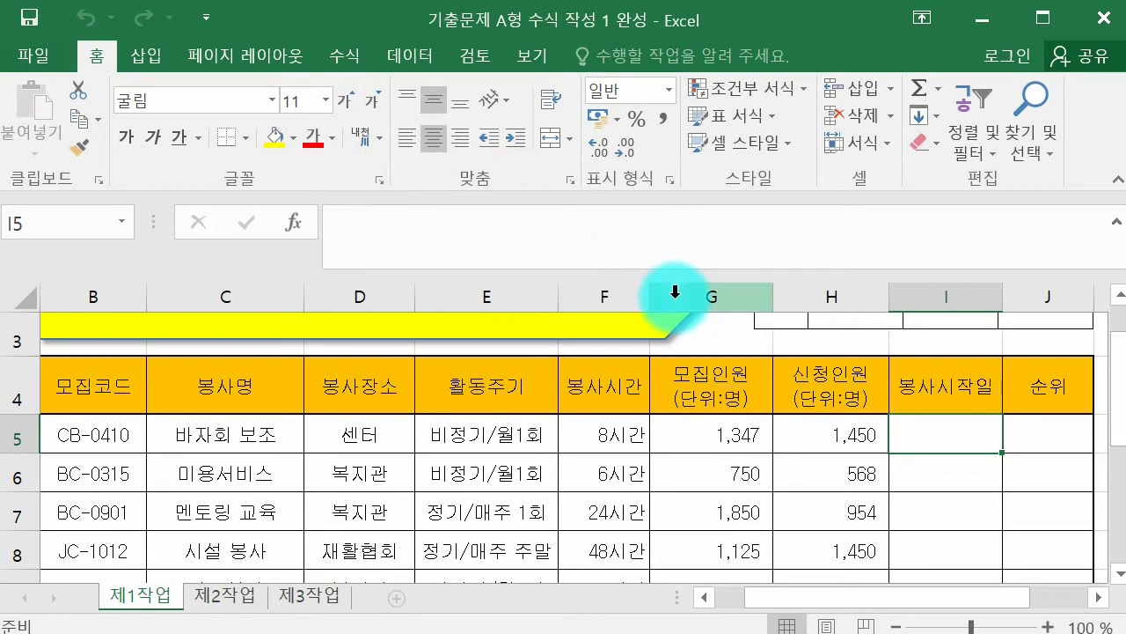
Start a MID function in cell I5 and open its function arguments dialog
{"action": "left_click", "coordinate": [619, 239]}
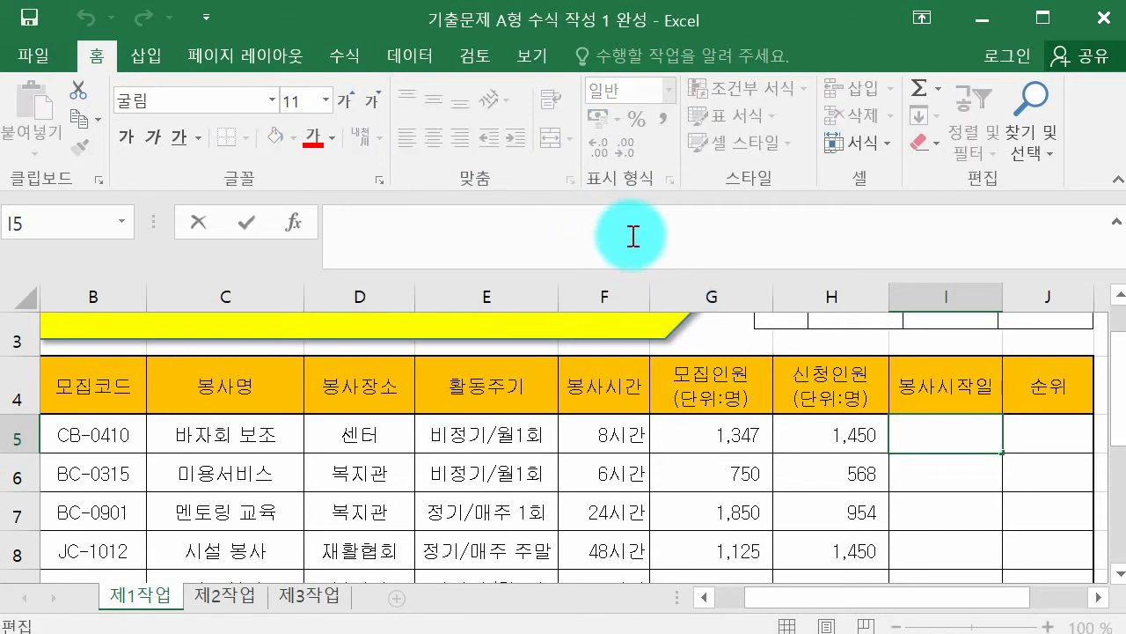
{"action": "type", "text": "="}
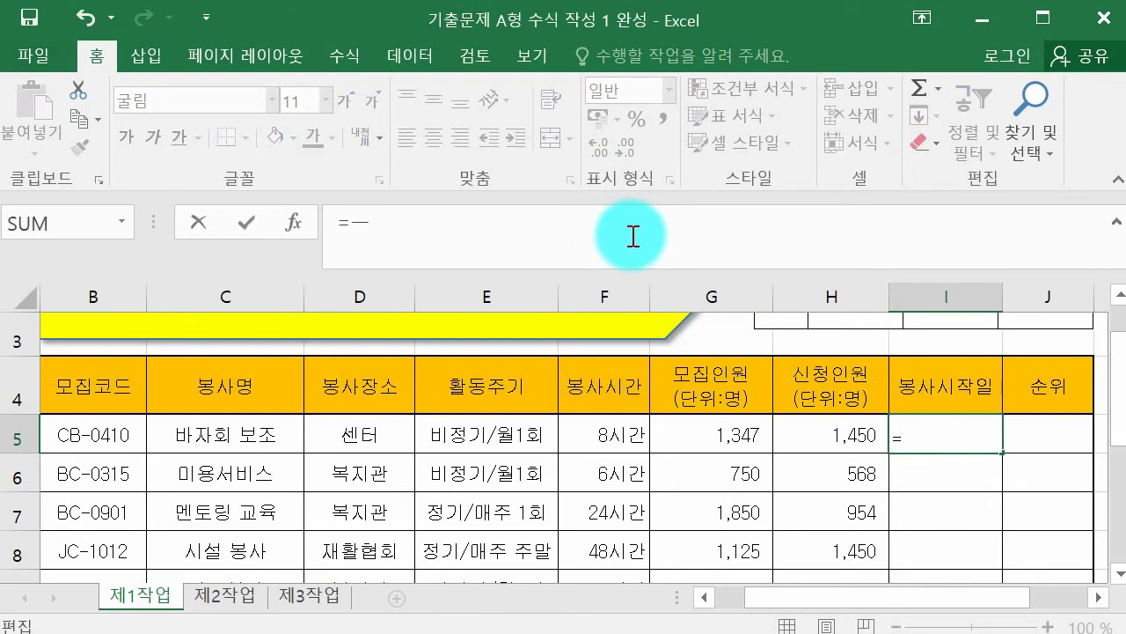
{"action": "type", "text": "mid"}
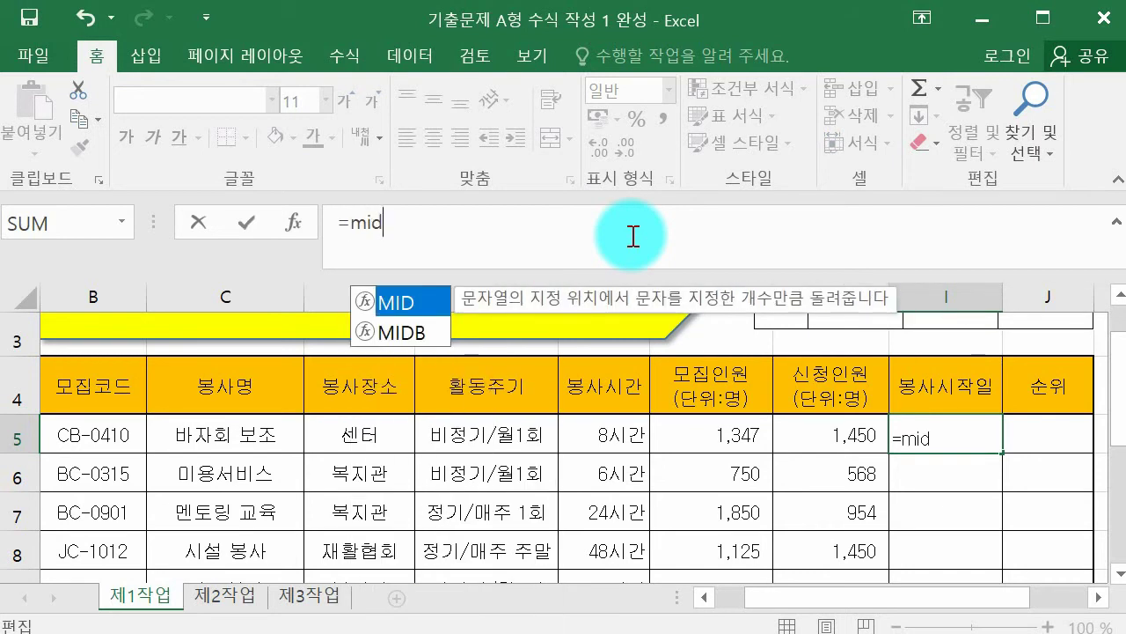
{"action": "key", "text": "Tab"}
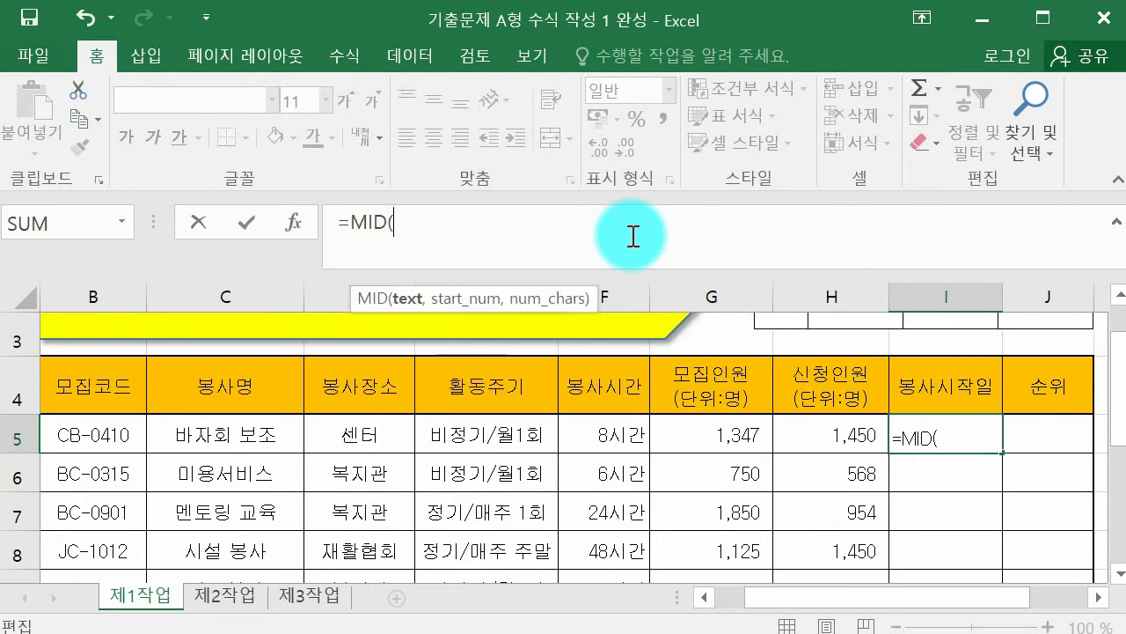
{"action": "key", "text": "ctrl+a"}
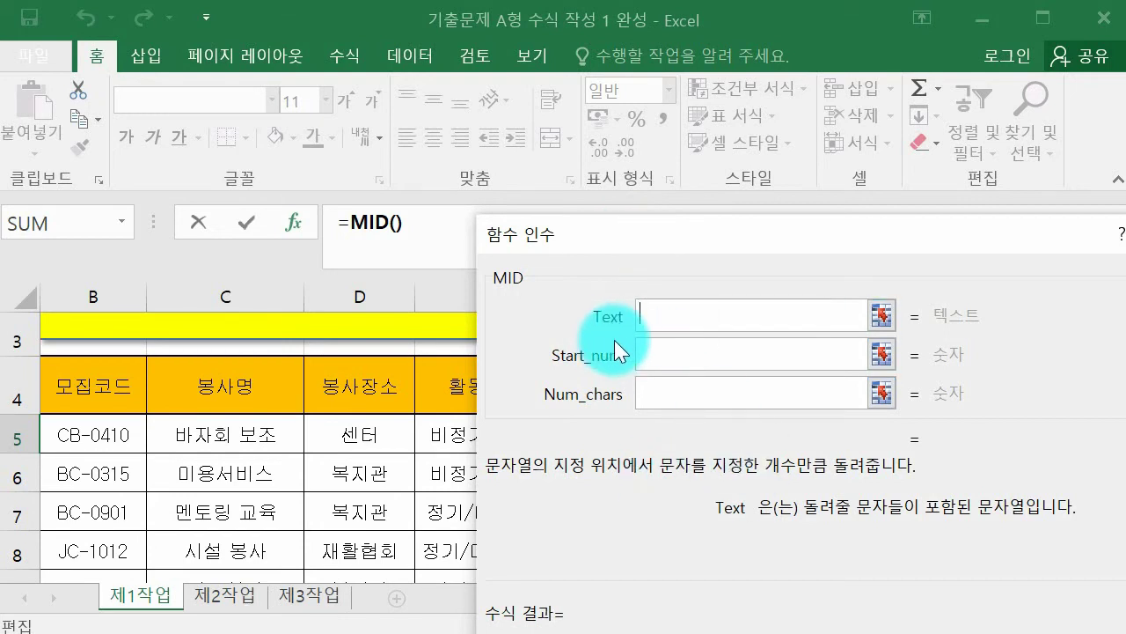
{"action": "mouse_move", "coordinate": [630, 327]}
{"action": "left_mouse_down"}
{"action": "mouse_move", "coordinate": [573, 296]}
{"action": "mouse_move", "coordinate": [641, 294]}
{"action": "mouse_move", "coordinate": [604, 319]}
{"action": "mouse_move", "coordinate": [588, 277]}
{"action": "left_mouse_up"}
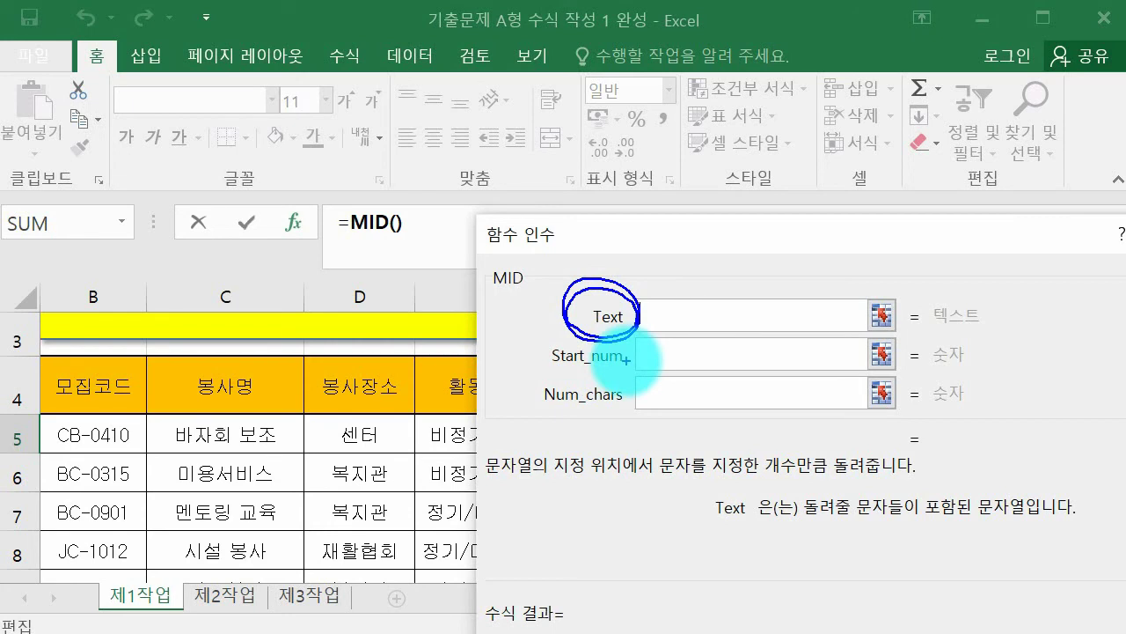
{"action": "key", "text": "Escape"}
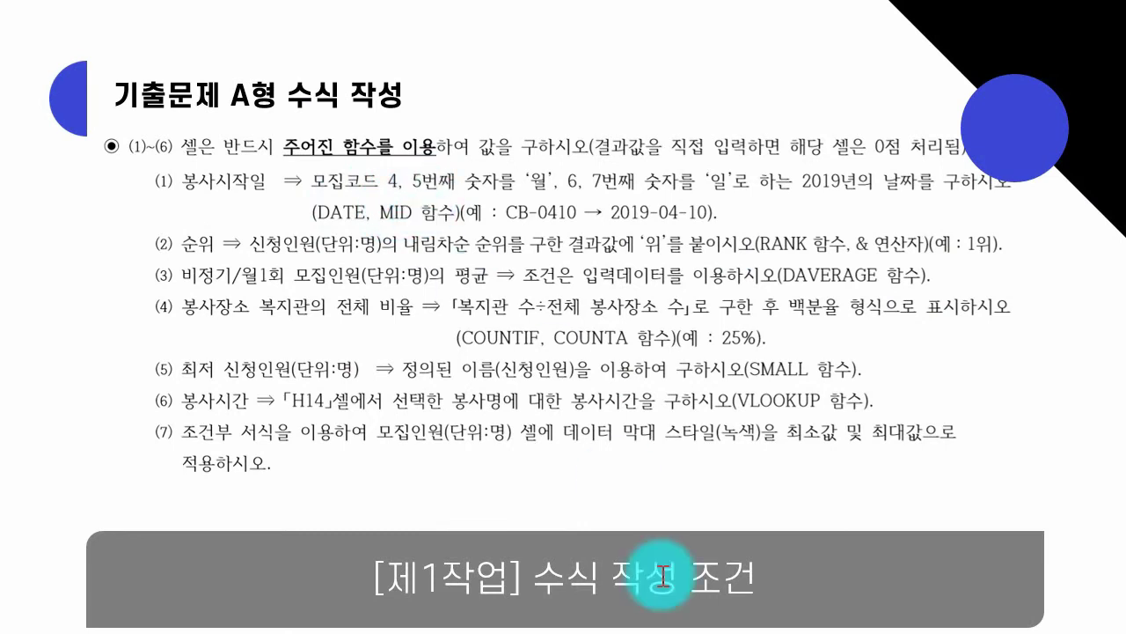
{"action": "left_click", "coordinate": [621, 607]}
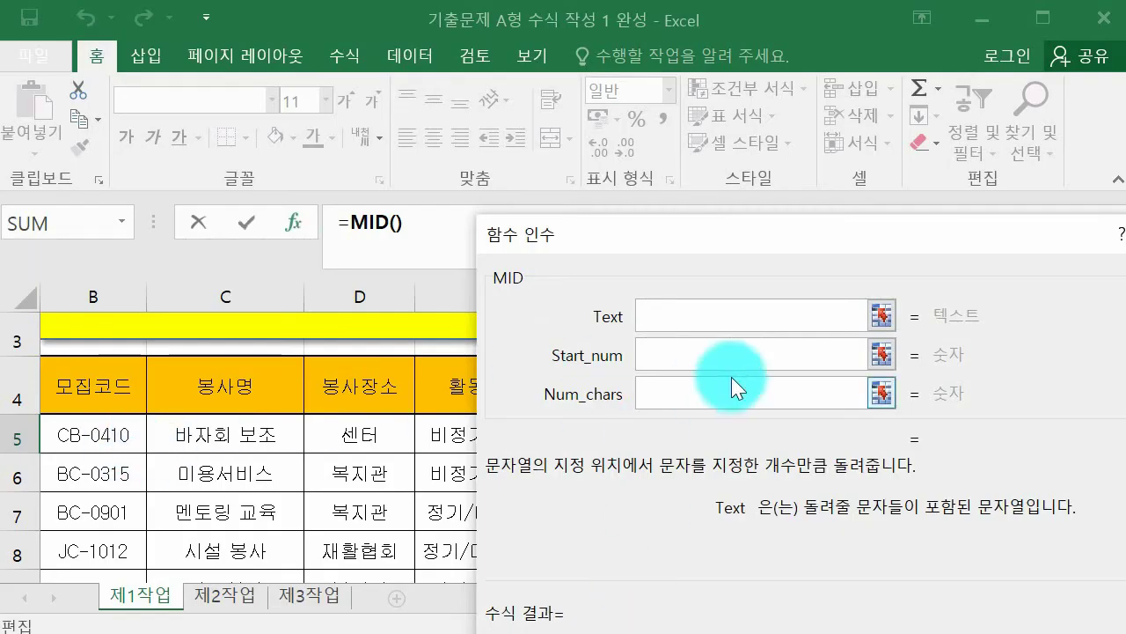
Fill in the MID arguments with text B5, start number 4 and 2 characters, and confirm the formula
{"action": "left_click", "coordinate": [101, 447]}
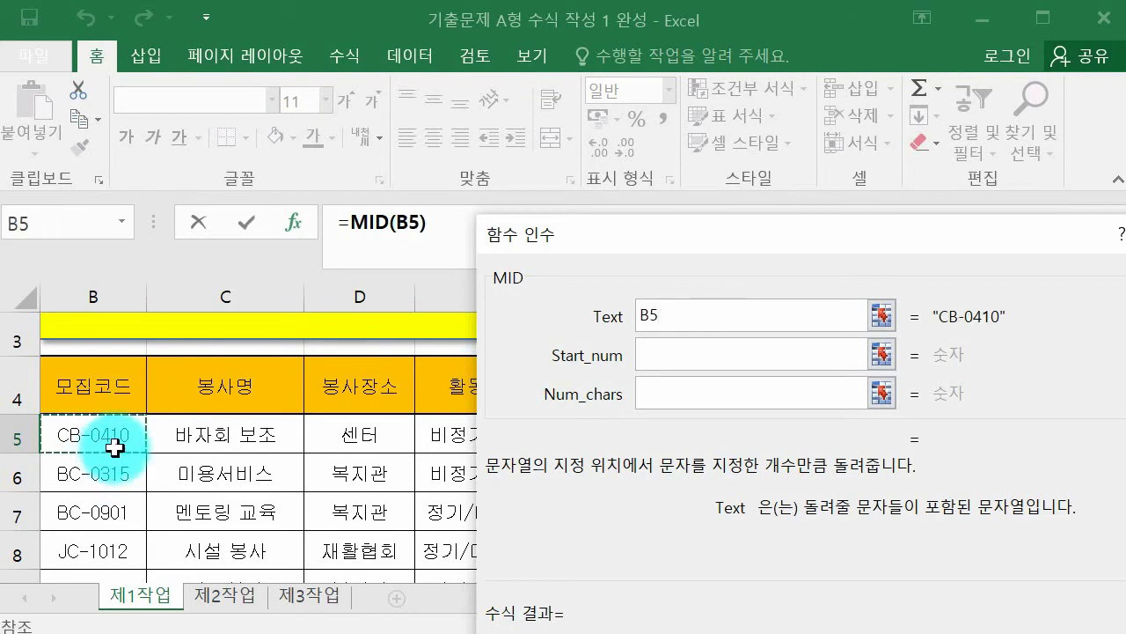
{"action": "left_click", "coordinate": [647, 361]}
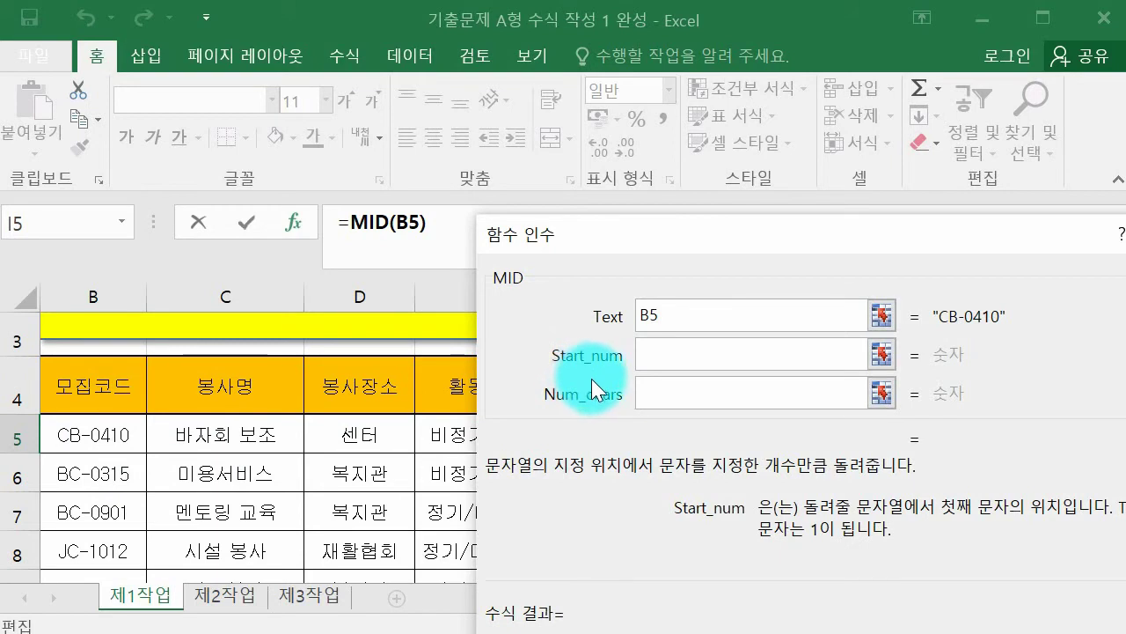
{"action": "type", "text": "4"}
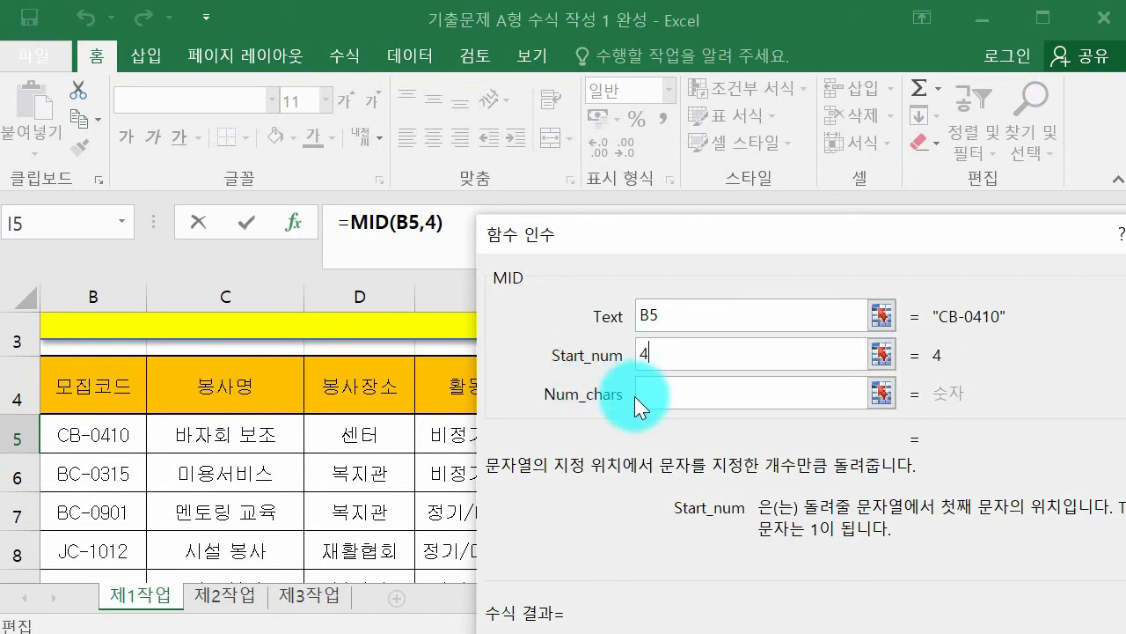
{"action": "left_click", "coordinate": [664, 391]}
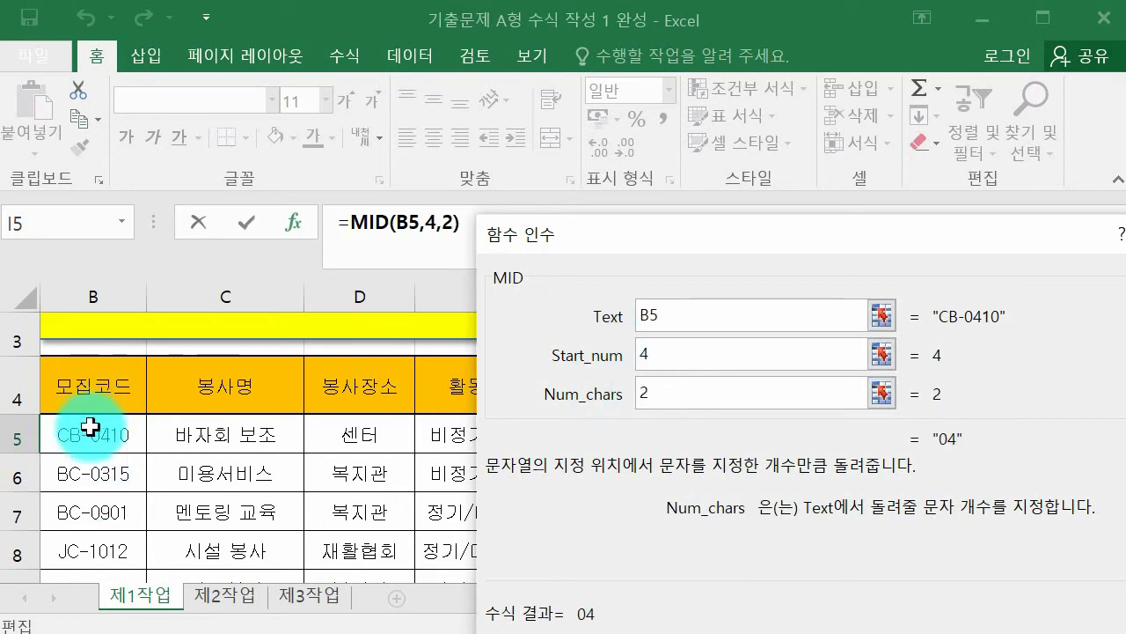
{"action": "left_click_drag", "start_coordinate": [749, 234], "coordinate": [588, 156]}
{"action": "left_click", "coordinate": [890, 588]}
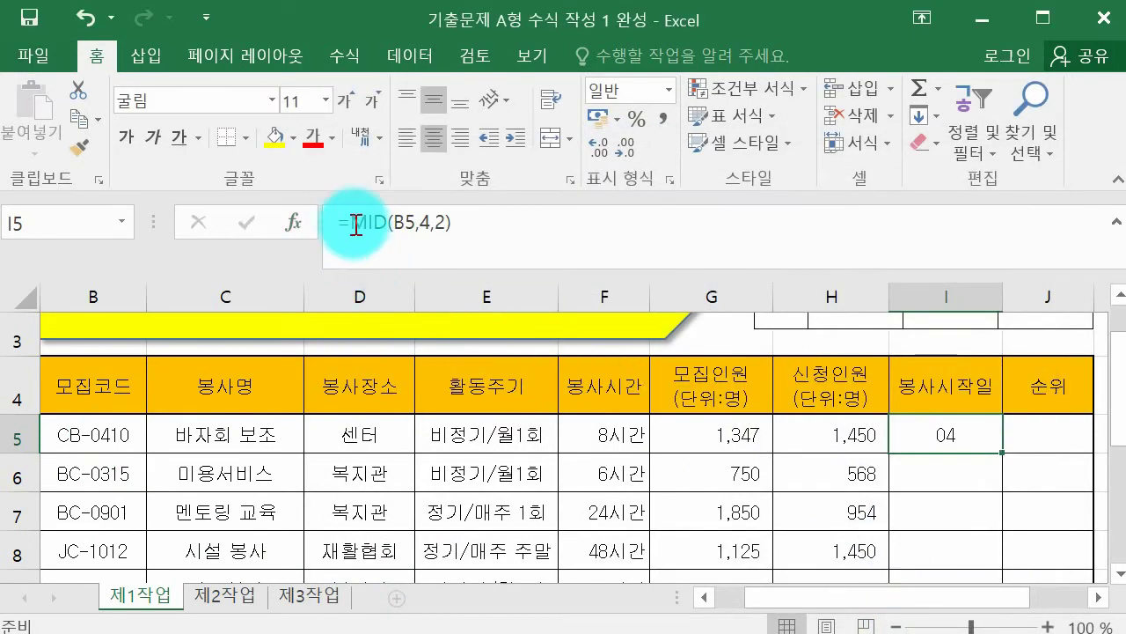
Cut MID(B5,4,2) out of the formula in I5, keeping only the equals sign
{"action": "left_click_drag", "start_coordinate": [351, 221], "coordinate": [477, 221]}
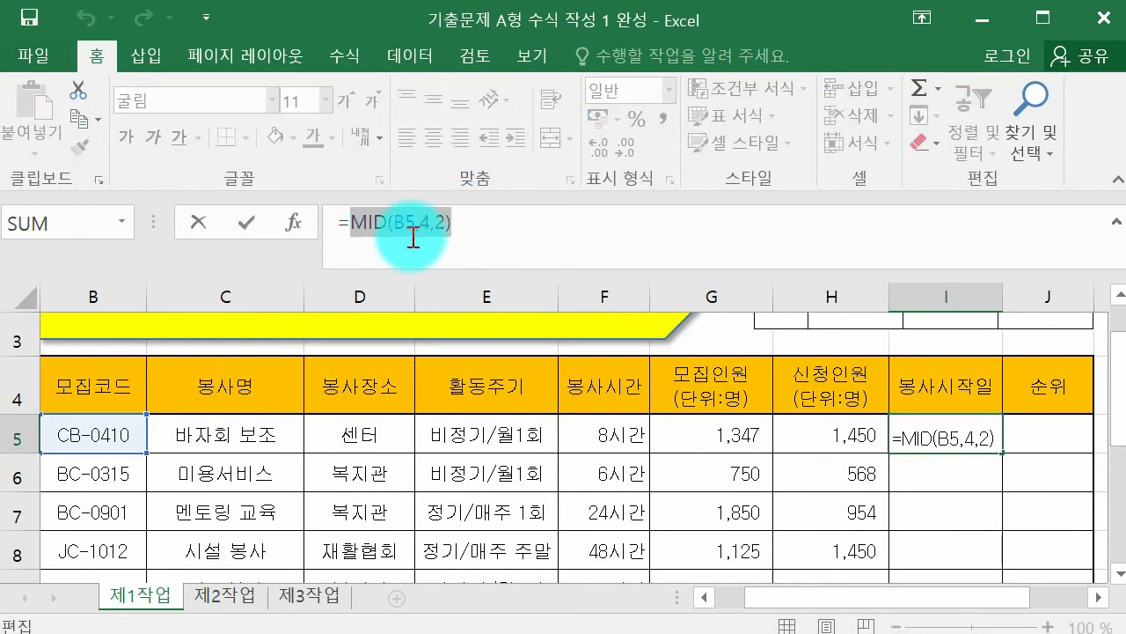
{"action": "key", "text": "ctrl+x"}
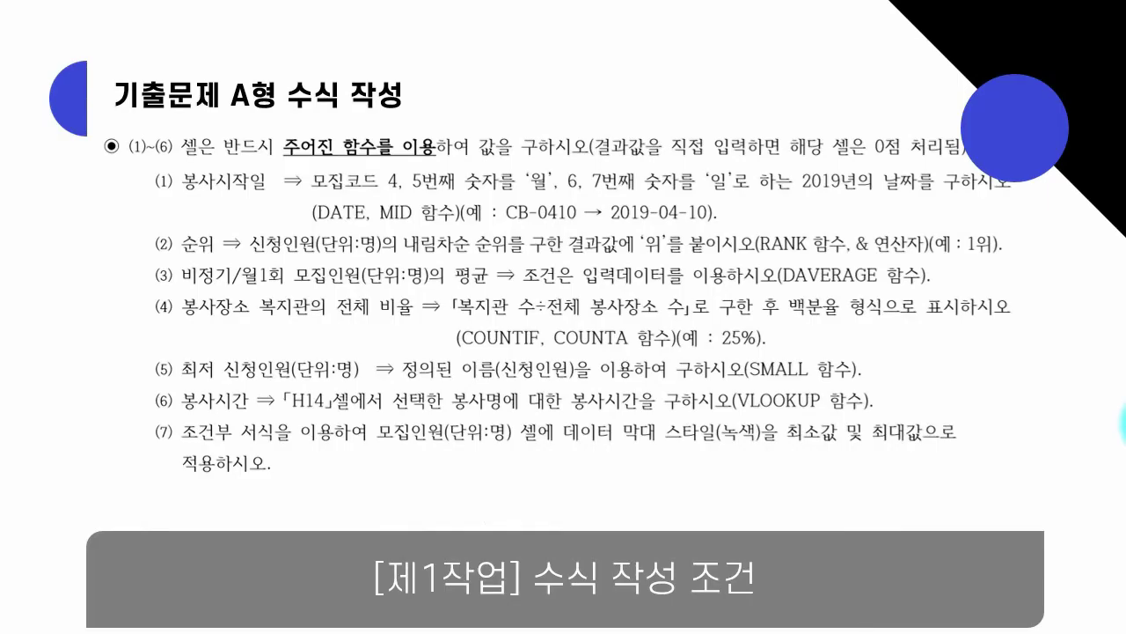
Review condition (1) on the exam instructions slide for the DATE function and the year it requires
{"action": "key", "text": "alt+Tab"}
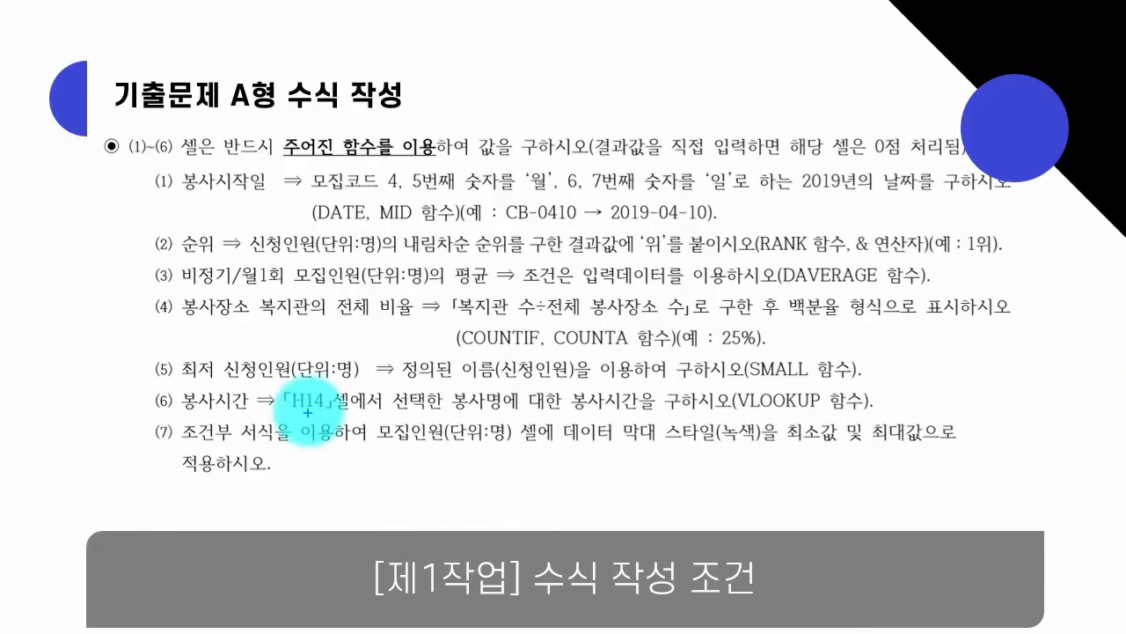
{"action": "mouse_move", "coordinate": [376, 231]}
{"action": "left_mouse_down"}
{"action": "mouse_move", "coordinate": [327, 248]}
{"action": "mouse_move", "coordinate": [374, 230]}
{"action": "left_mouse_up"}
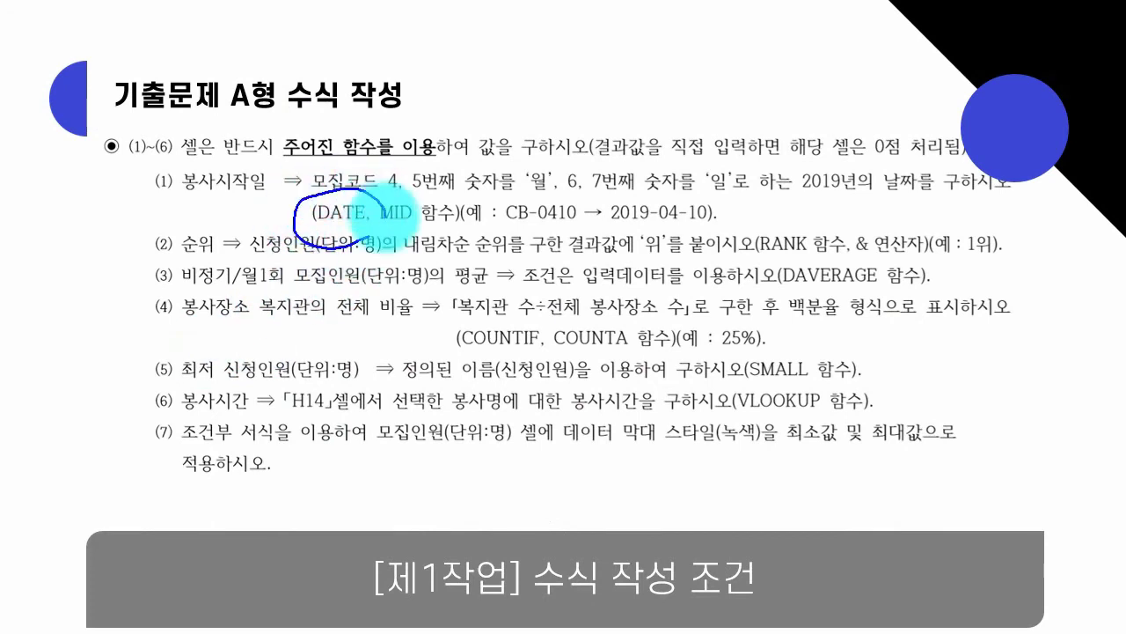
{"action": "mouse_move", "coordinate": [867, 197]}
{"action": "left_mouse_down"}
{"action": "mouse_move", "coordinate": [796, 176]}
{"action": "mouse_move", "coordinate": [880, 140]}
{"action": "mouse_move", "coordinate": [871, 189]}
{"action": "left_mouse_up"}
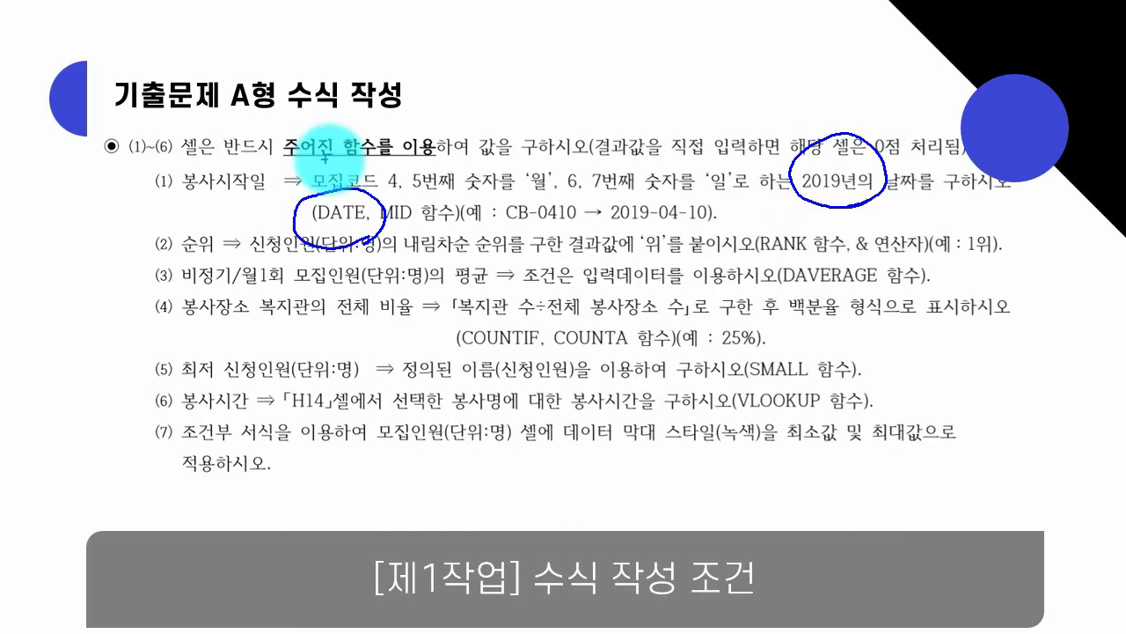
{"action": "mouse_move", "coordinate": [352, 130]}
{"action": "left_mouse_down"}
{"action": "mouse_move", "coordinate": [363, 153]}
{"action": "mouse_move", "coordinate": [388, 114]}
{"action": "left_mouse_up"}
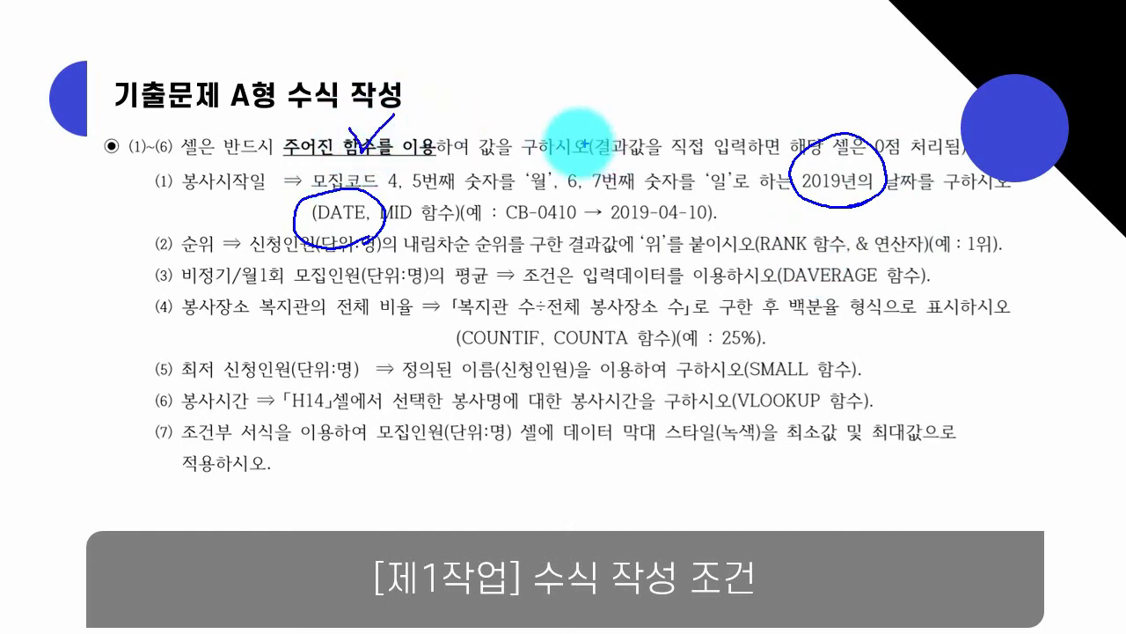
{"action": "left_click_drag", "start_coordinate": [640, 138], "coordinate": [647, 155]}
{"action": "left_click_drag", "start_coordinate": [647, 155], "coordinate": [689, 117]}
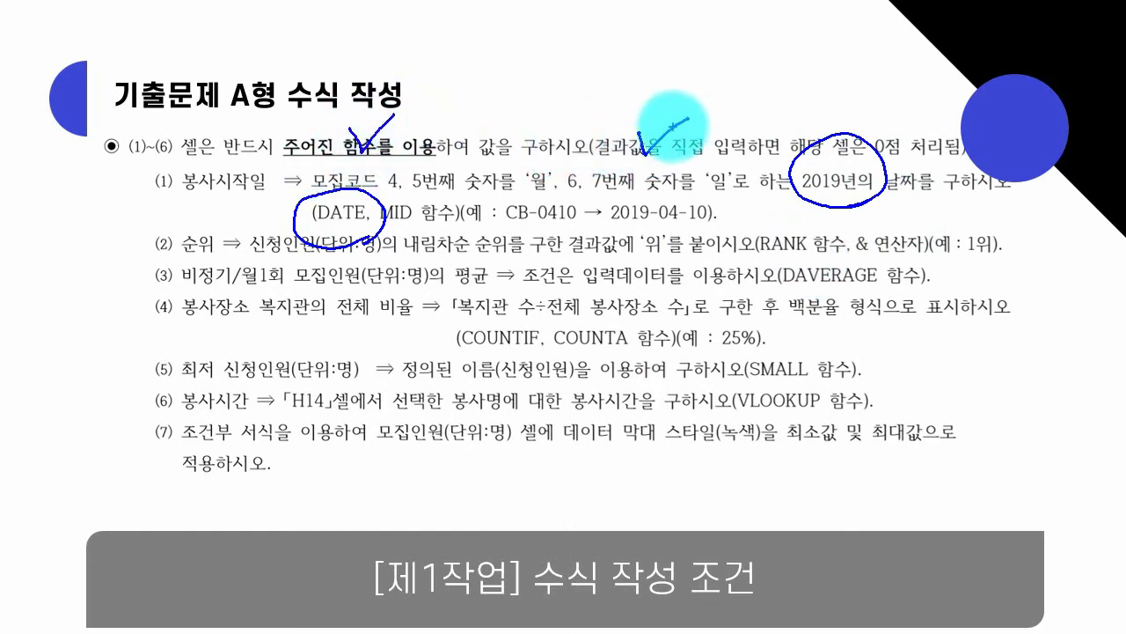
{"action": "key", "text": "e"}
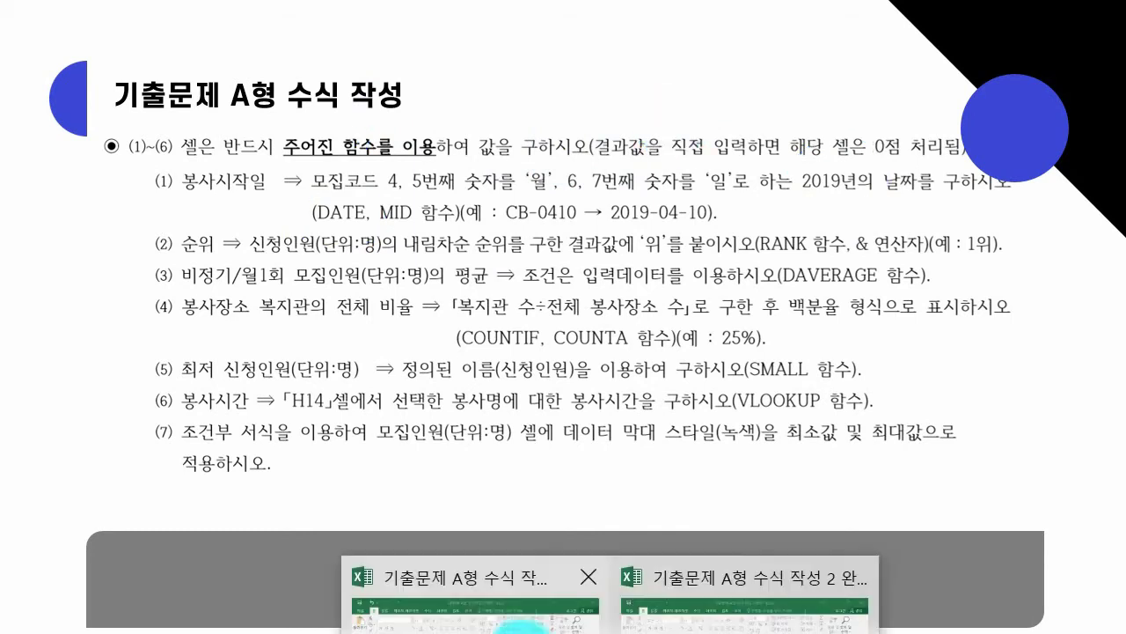
Switch back to the Excel workbook and build a DATE function in I5 with Year 2019 and the cut MID(B5,4,2) as Month
{"action": "left_click", "coordinate": [540, 611]}
{"action": "type", "text": "="}
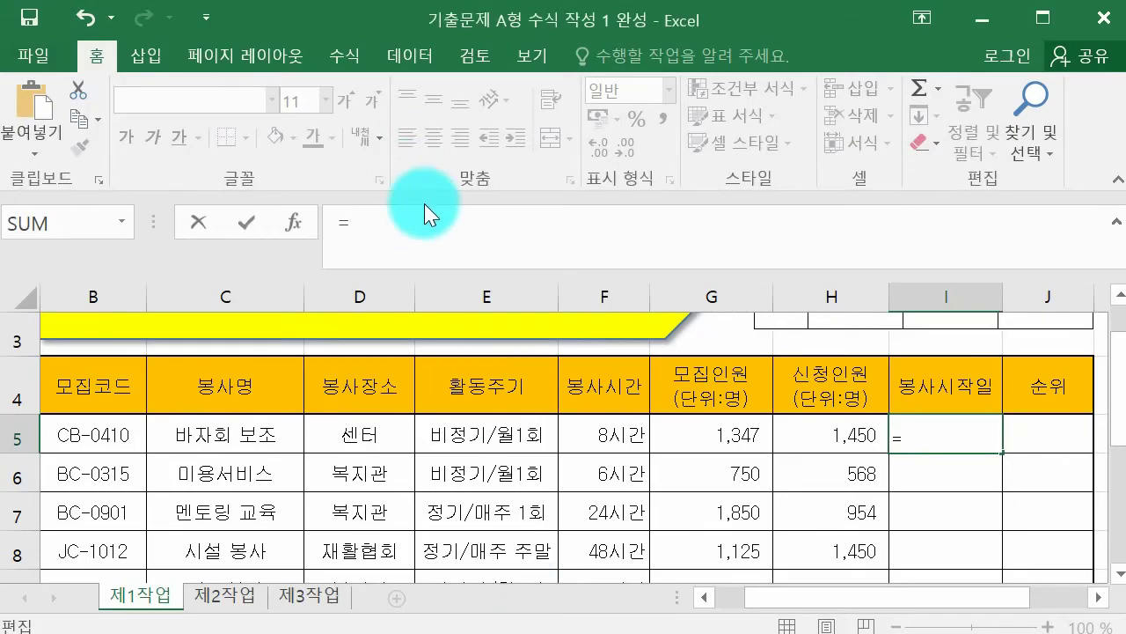
{"action": "type", "text": "da"}
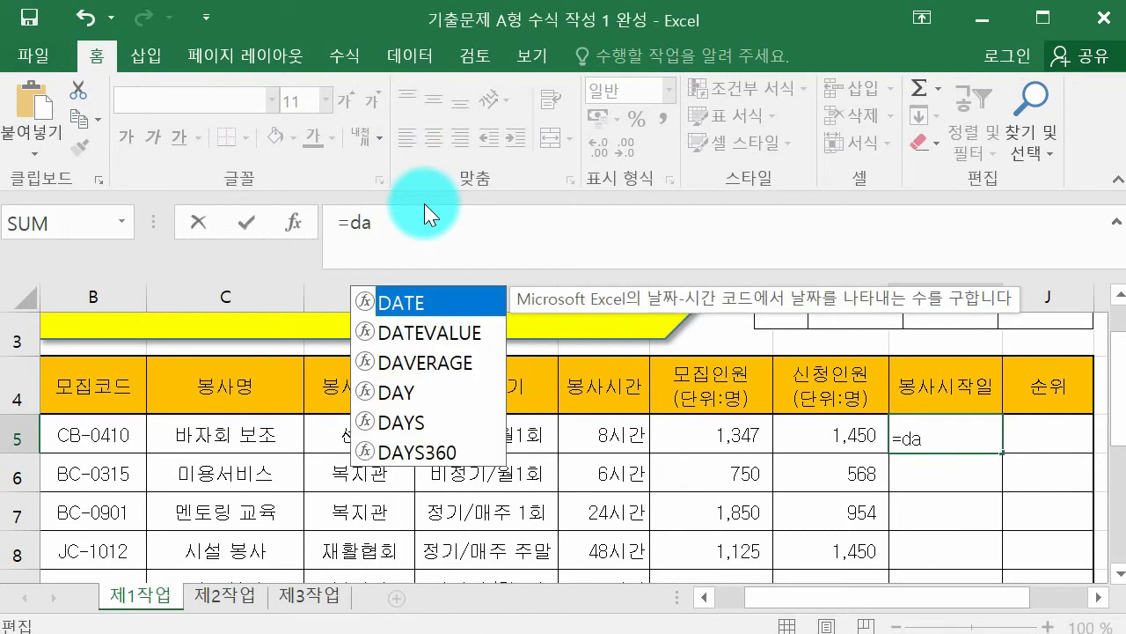
{"action": "type", "text": "te"}
{"action": "key", "text": "Tab"}
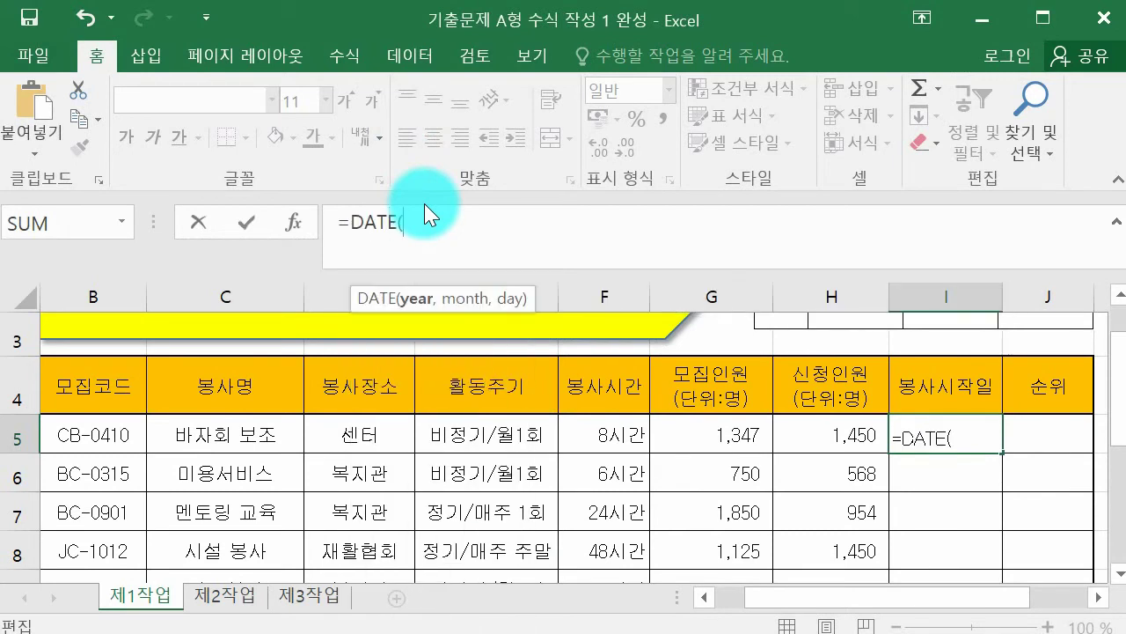
{"action": "key", "text": "ctrl+a"}
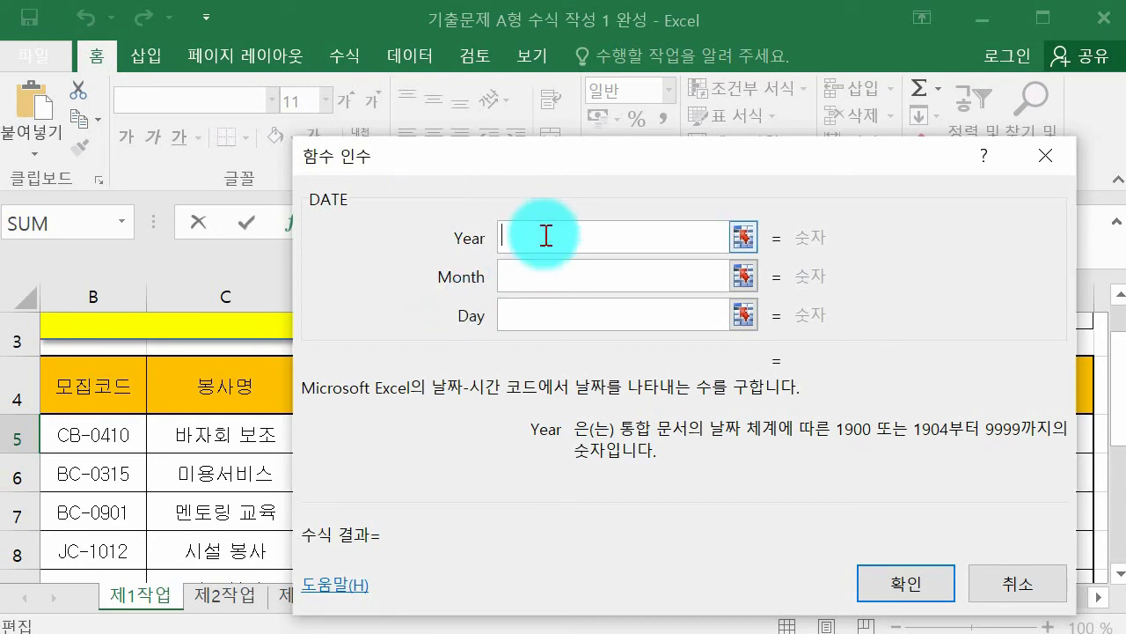
{"action": "key", "text": "Tab"}
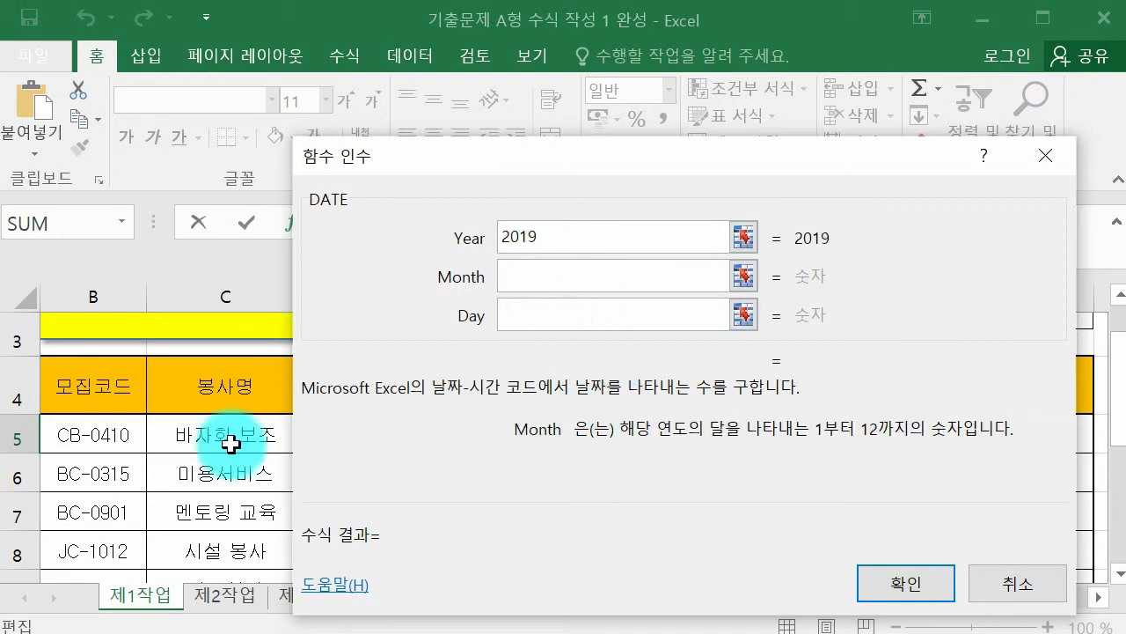
{"action": "left_click", "coordinate": [525, 288]}
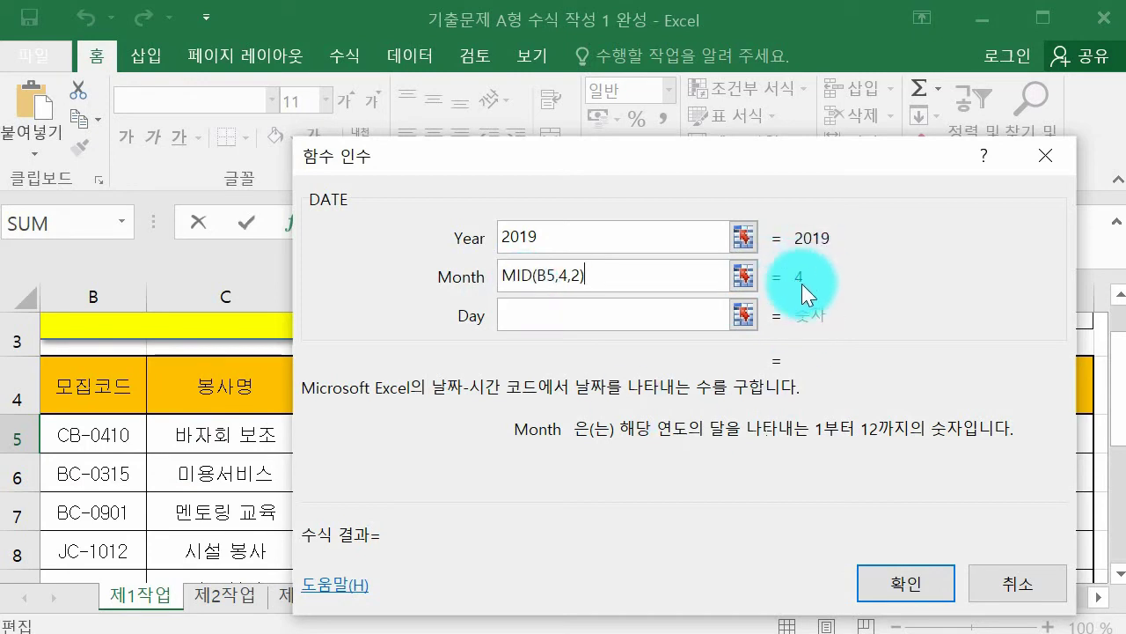
Recheck the day condition on the instructions slide, set DATE's Day argument to MID(B5,6,2) in the workbook, and confirm the formula
{"action": "left_click", "coordinate": [973, 323]}
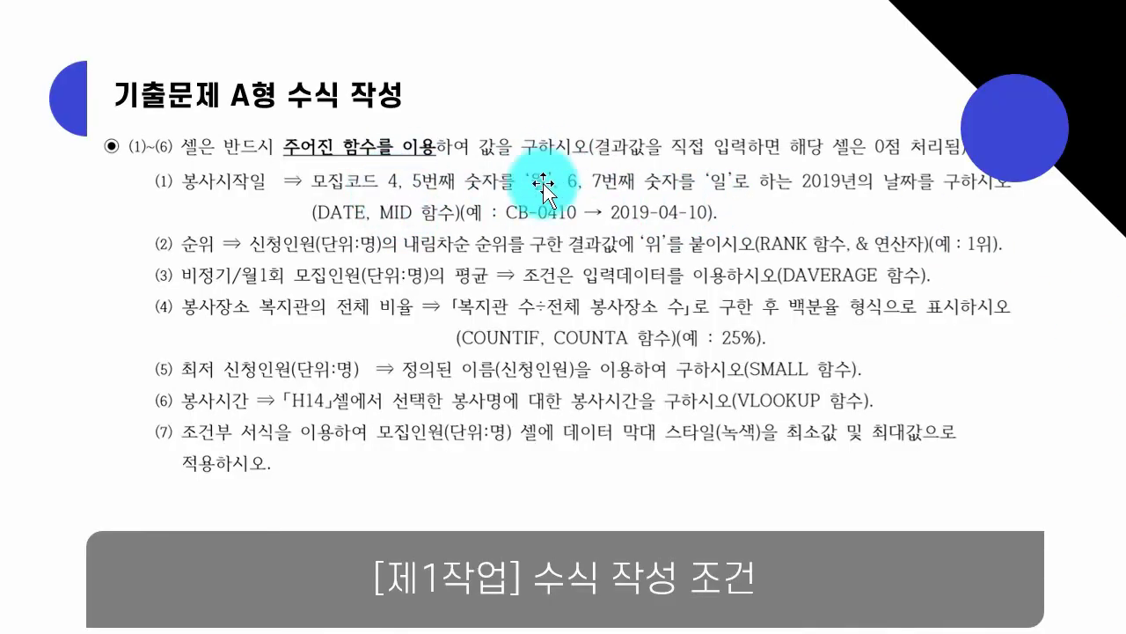
{"action": "mouse_move", "coordinate": [610, 633]}
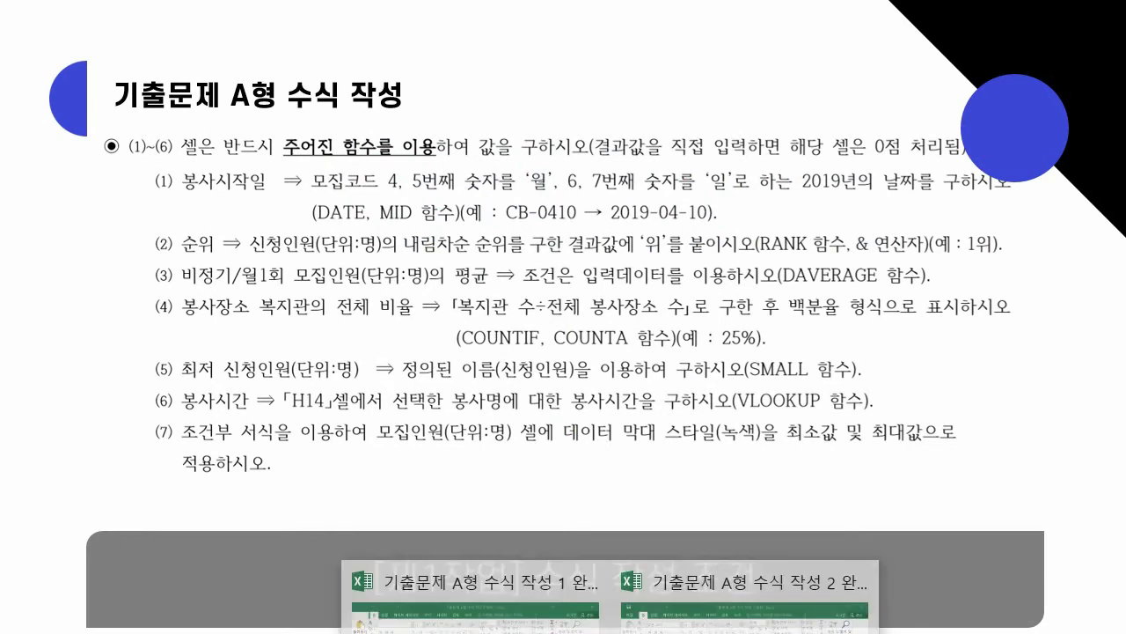
{"action": "left_click", "coordinate": [475, 598]}
{"action": "left_click", "coordinate": [581, 314]}
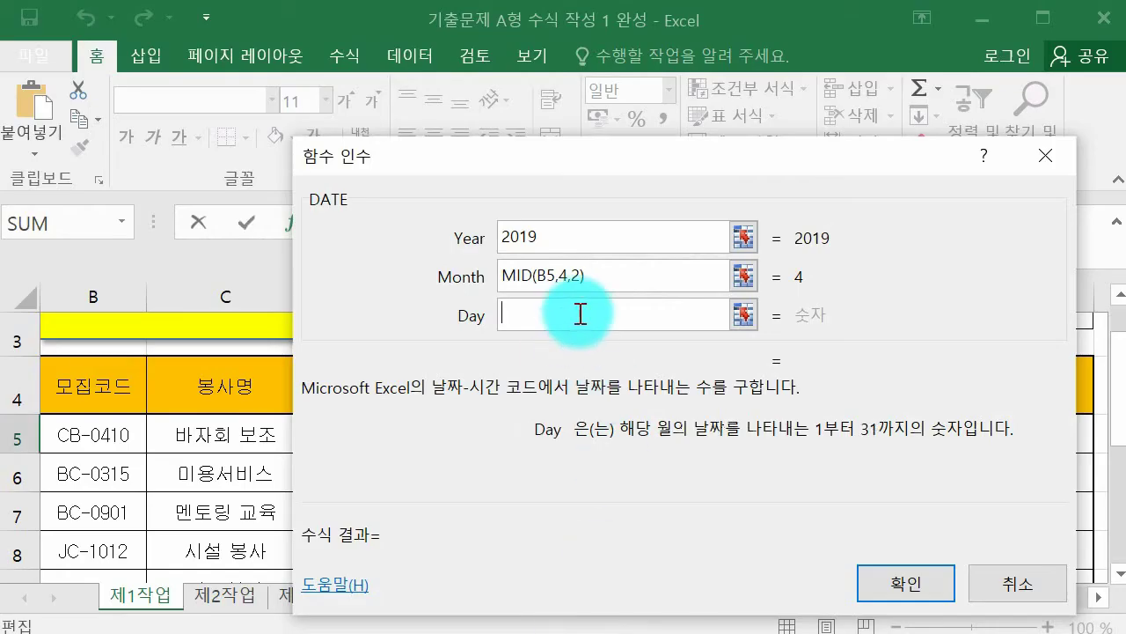
{"action": "key", "text": "ctrl+v"}
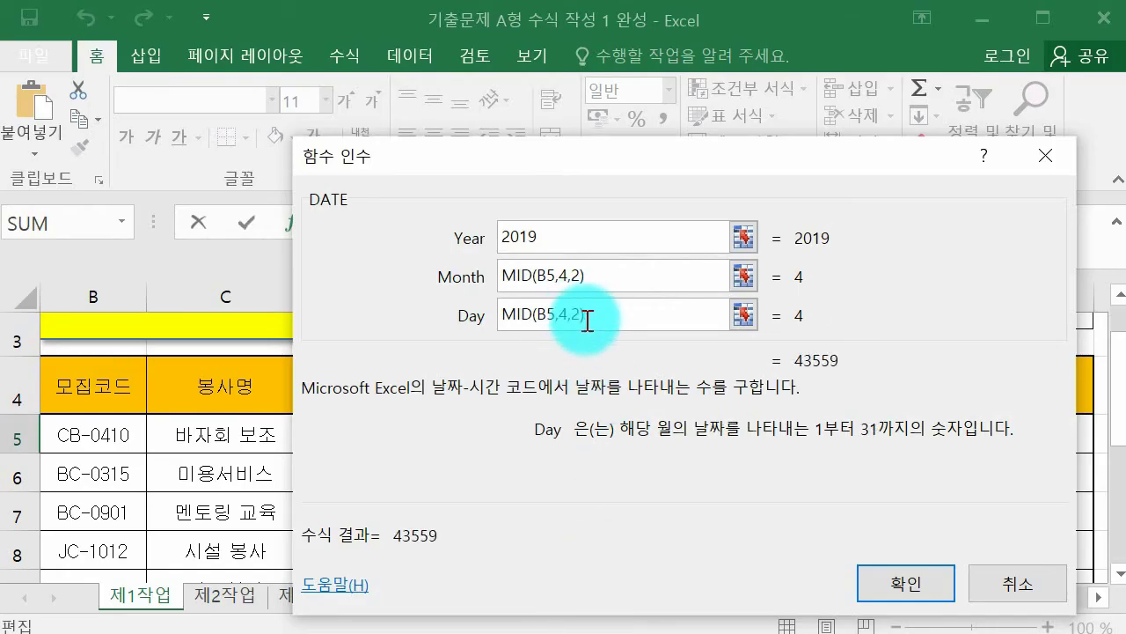
{"action": "left_click", "coordinate": [568, 314]}
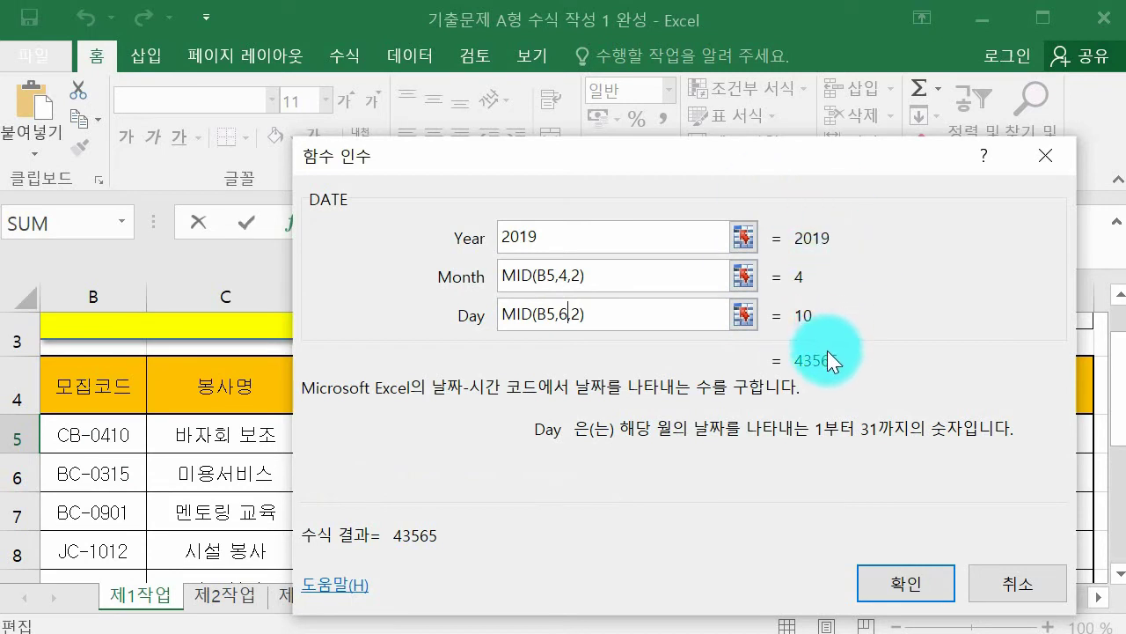
{"action": "left_click", "coordinate": [915, 590]}
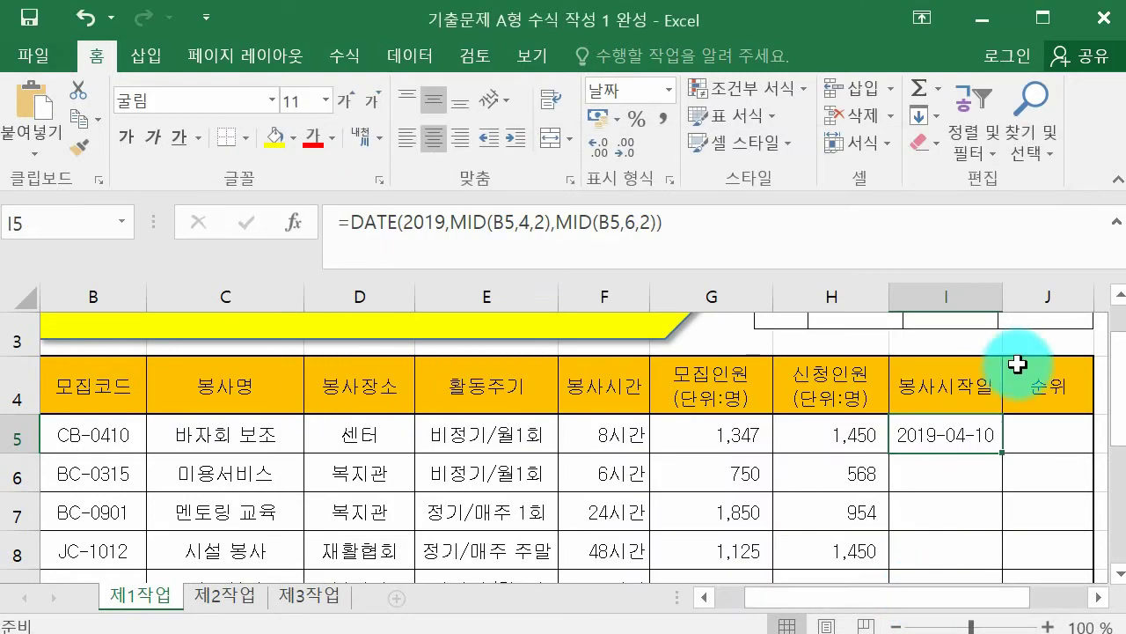
Fill the I5 formula down through I12 without formatting and apply a date number format to the filled range
{"action": "left_click_drag", "start_coordinate": [1003, 453], "coordinate": [938, 463]}
{"action": "left_click", "coordinate": [1016, 483]}
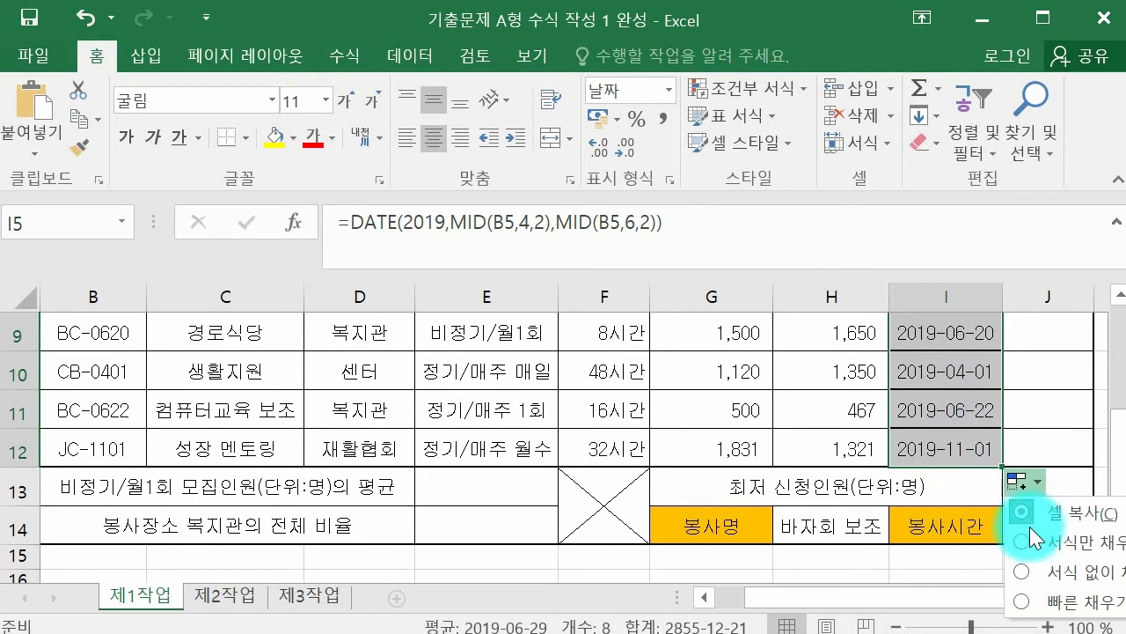
{"action": "left_click", "coordinate": [1039, 572]}
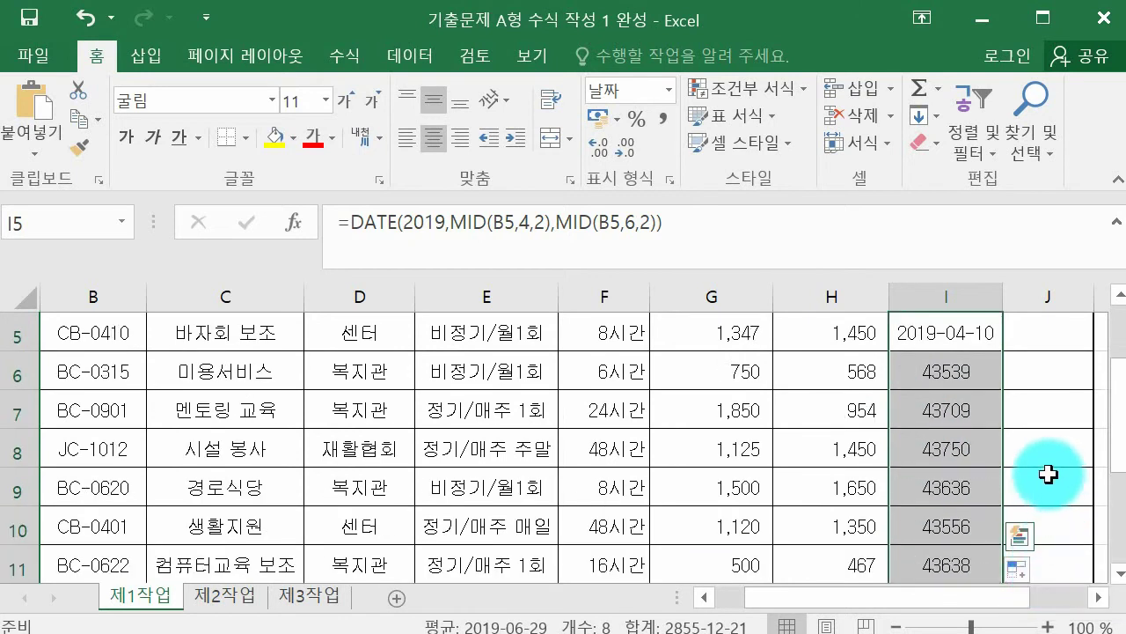
{"action": "left_click", "coordinate": [674, 88]}
{"action": "left_click", "coordinate": [735, 344]}
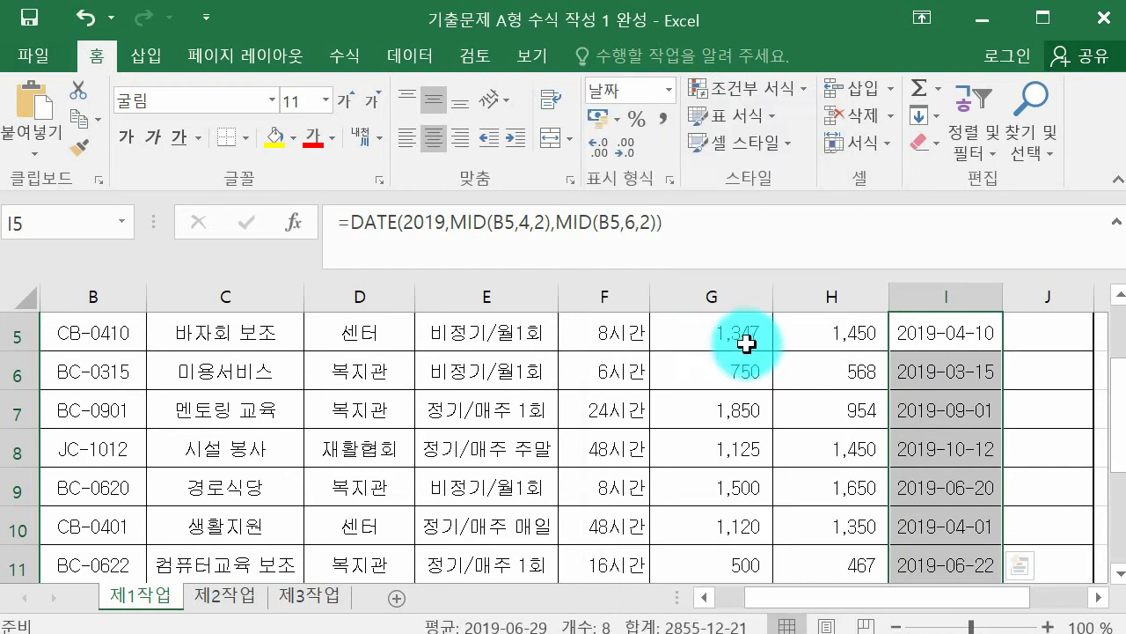
{"action": "left_click", "coordinate": [1038, 410]}
Check the copied 봉사시작일 formulas in I6, I7, I8 and I12 against the 모집코드 in their rows
{"action": "left_click_drag", "start_coordinate": [1117, 401], "coordinate": [1115, 374]}
{"action": "left_click", "coordinate": [957, 439]}
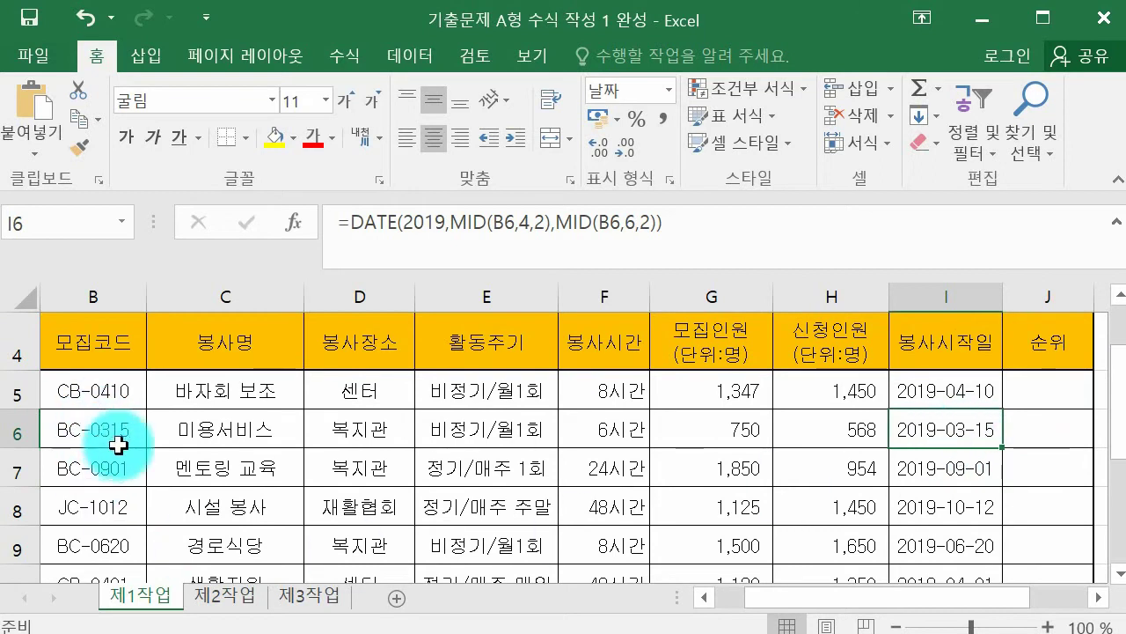
{"action": "left_click", "coordinate": [935, 472]}
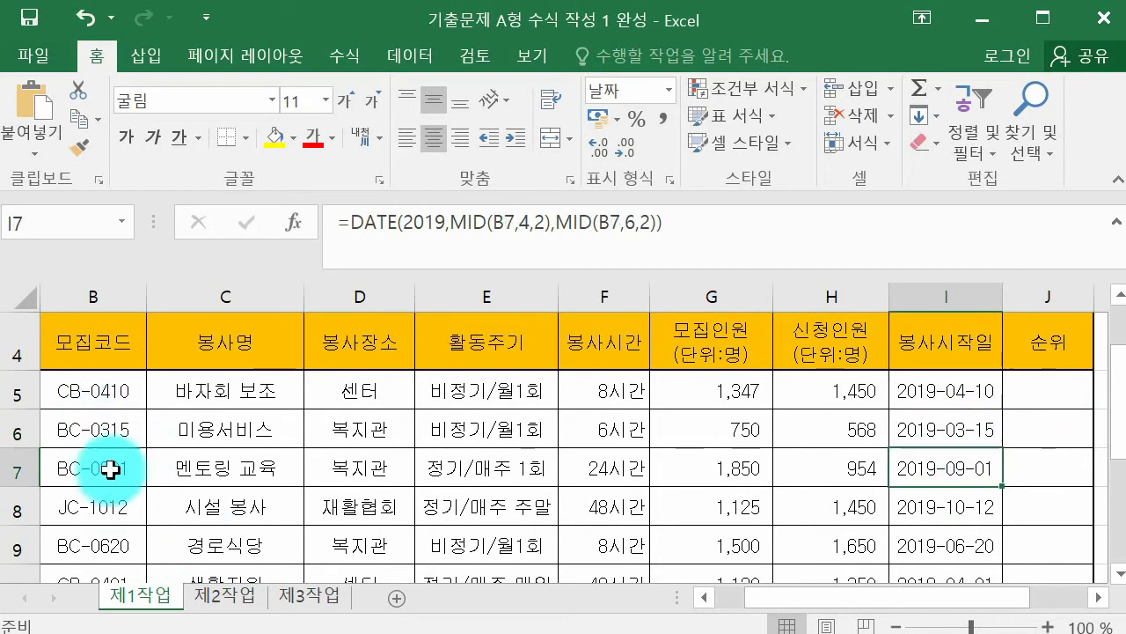
{"action": "left_click", "coordinate": [931, 515]}
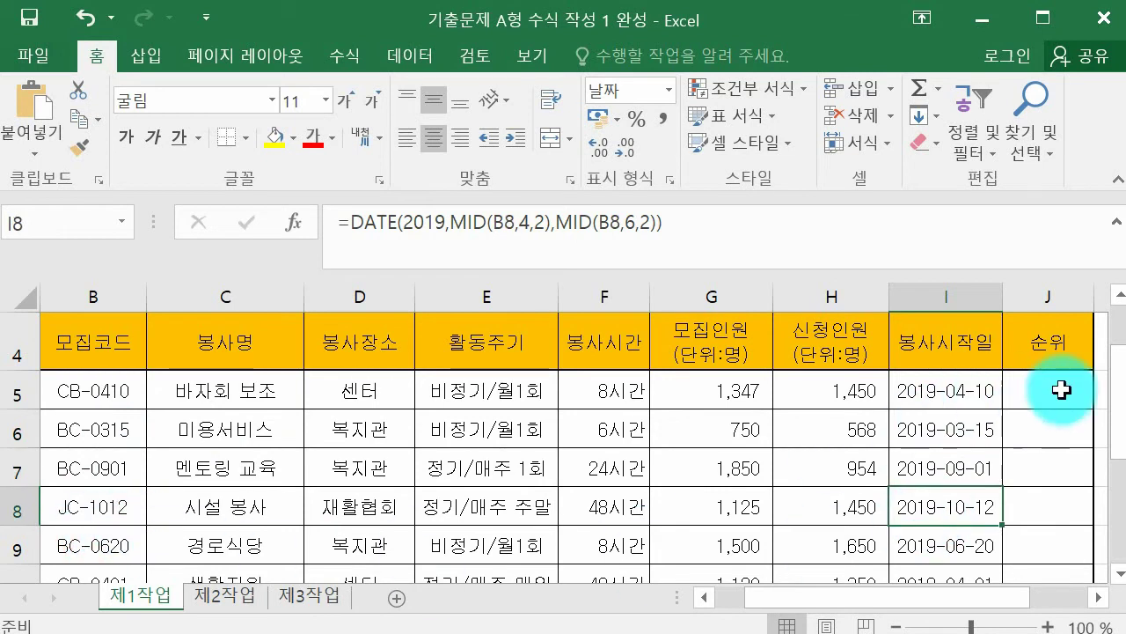
{"action": "left_click_drag", "start_coordinate": [1117, 384], "coordinate": [1065, 447]}
{"action": "left_click", "coordinate": [961, 450]}
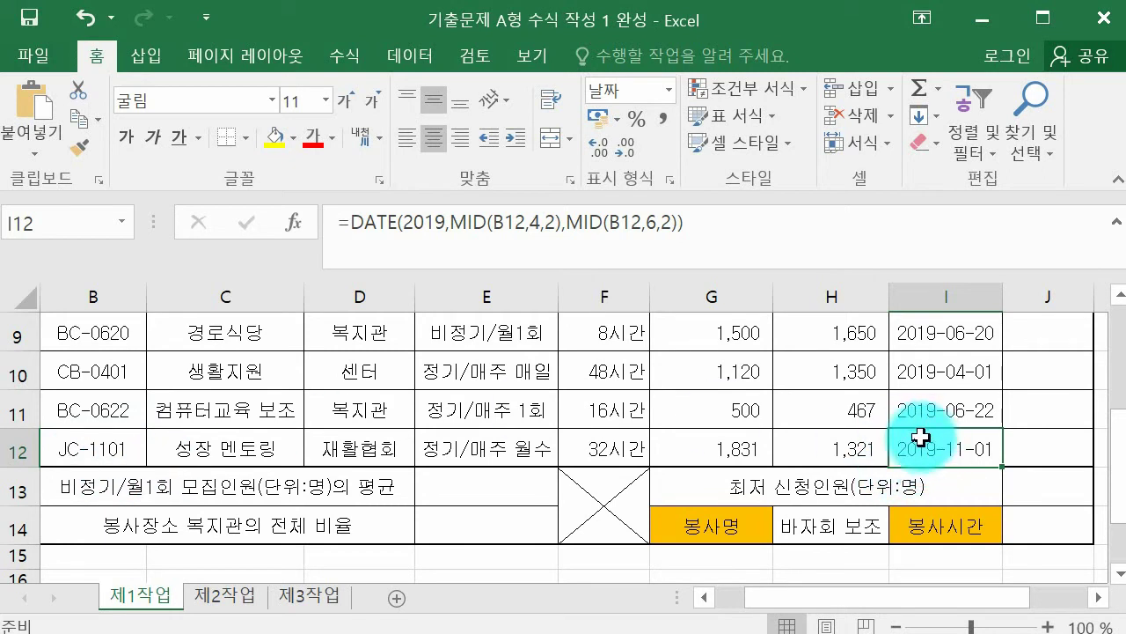
Examine the DATE and MID arguments of the formula in I12 and close the cell without editing it
{"action": "left_click", "coordinate": [415, 220]}
{"action": "left_click_drag", "start_coordinate": [407, 220], "coordinate": [678, 220]}
{"action": "left_click", "coordinate": [519, 225]}
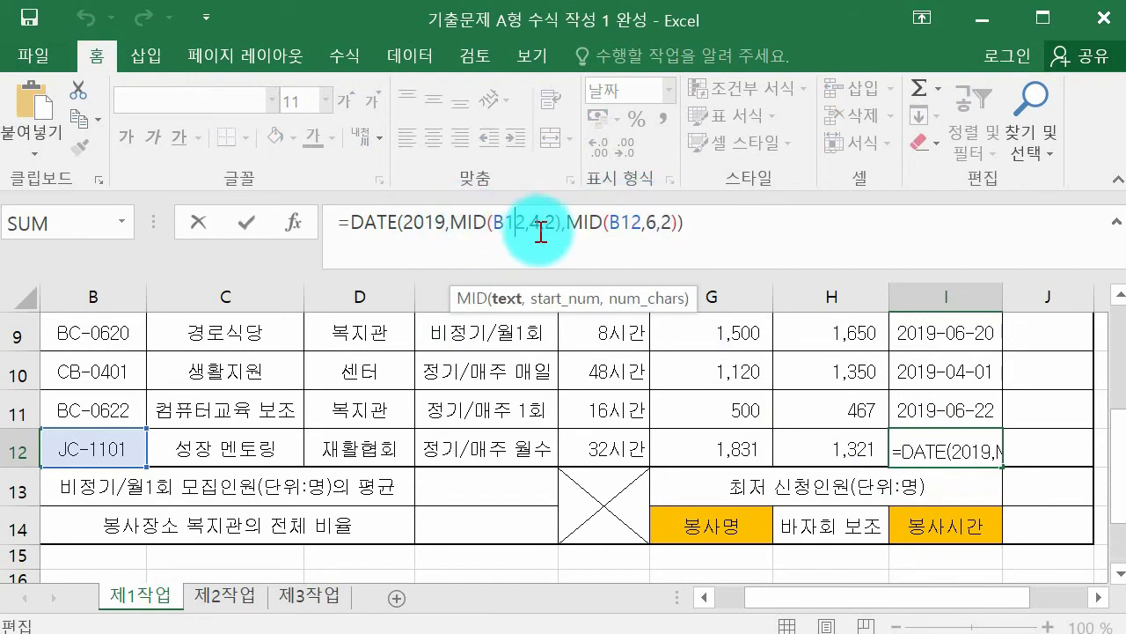
{"action": "left_click", "coordinate": [475, 224]}
{"action": "left_click", "coordinate": [497, 223]}
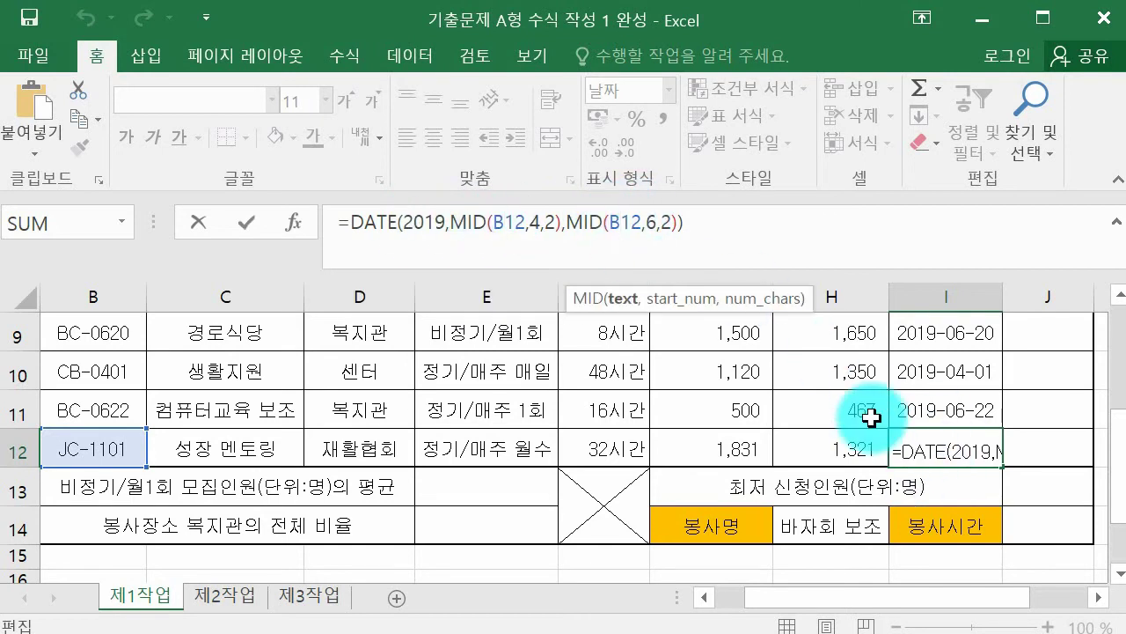
{"action": "key", "text": "ctrl+Return"}
Start a RANK formula in J5 under 순위 and open its function arguments
{"action": "left_click_drag", "start_coordinate": [1114, 462], "coordinate": [1115, 387]}
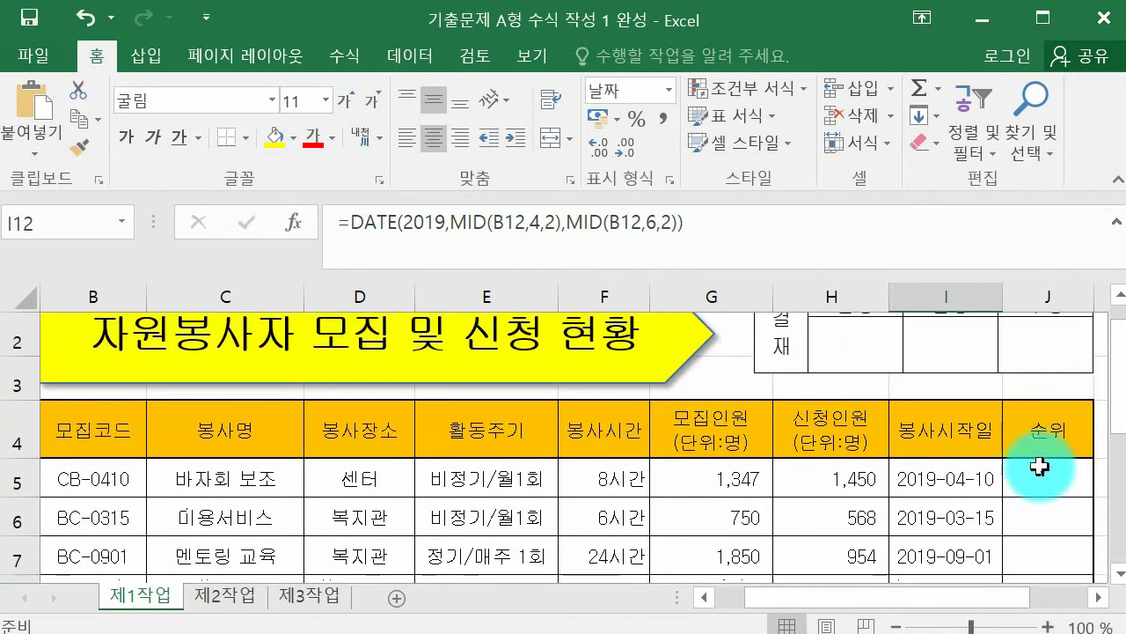
{"action": "left_click", "coordinate": [1047, 475]}
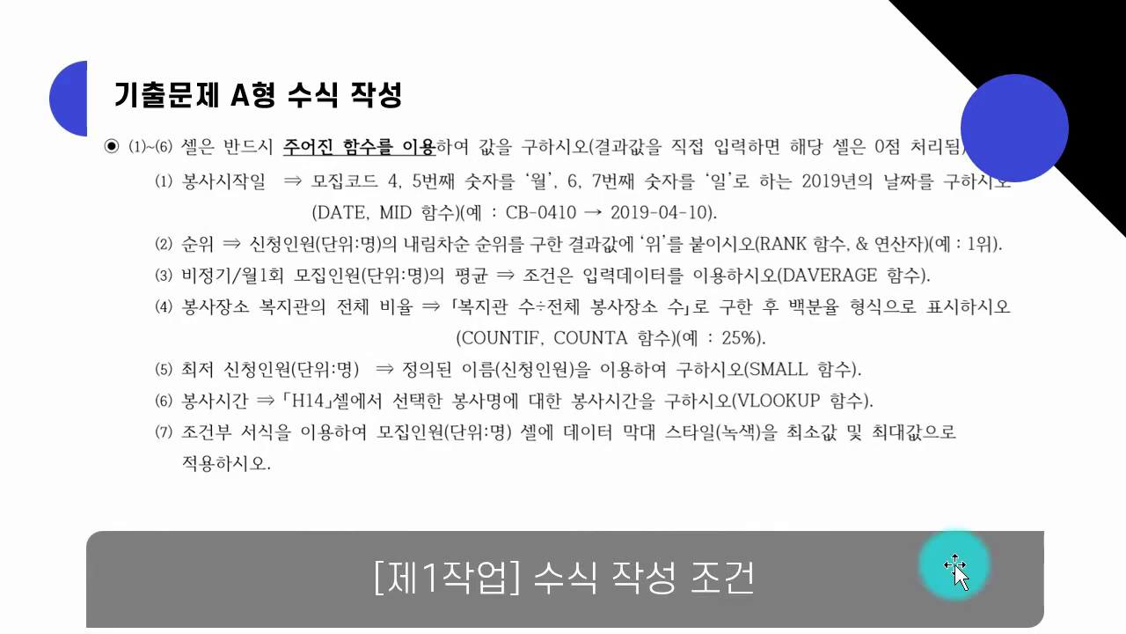
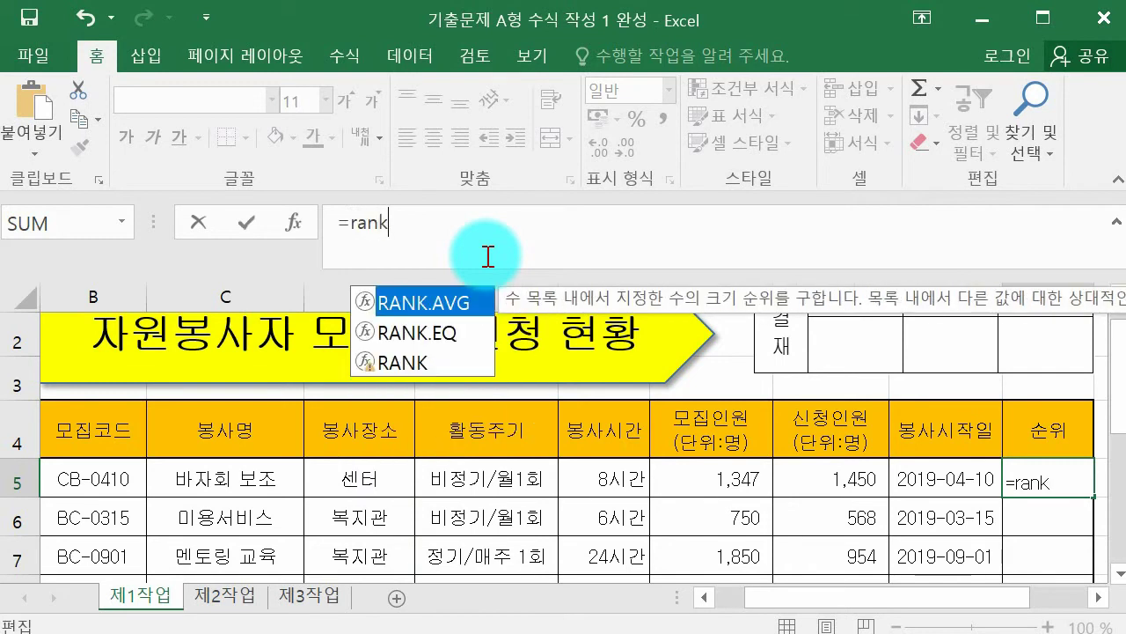
{"action": "left_click", "coordinate": [431, 364]}
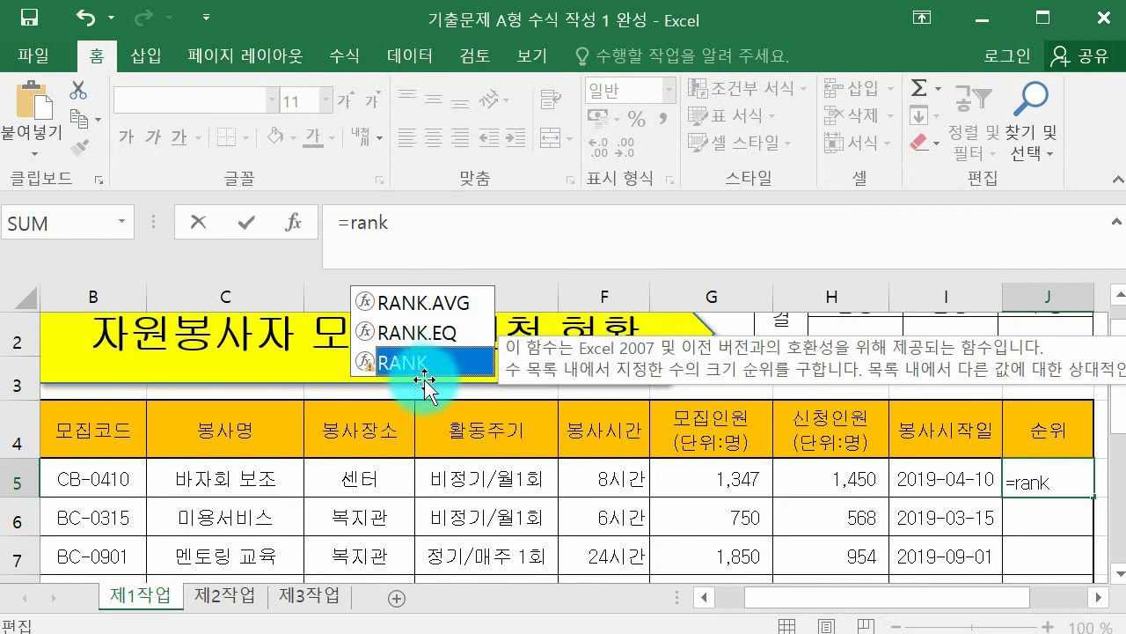
{"action": "left_click", "coordinate": [442, 332]}
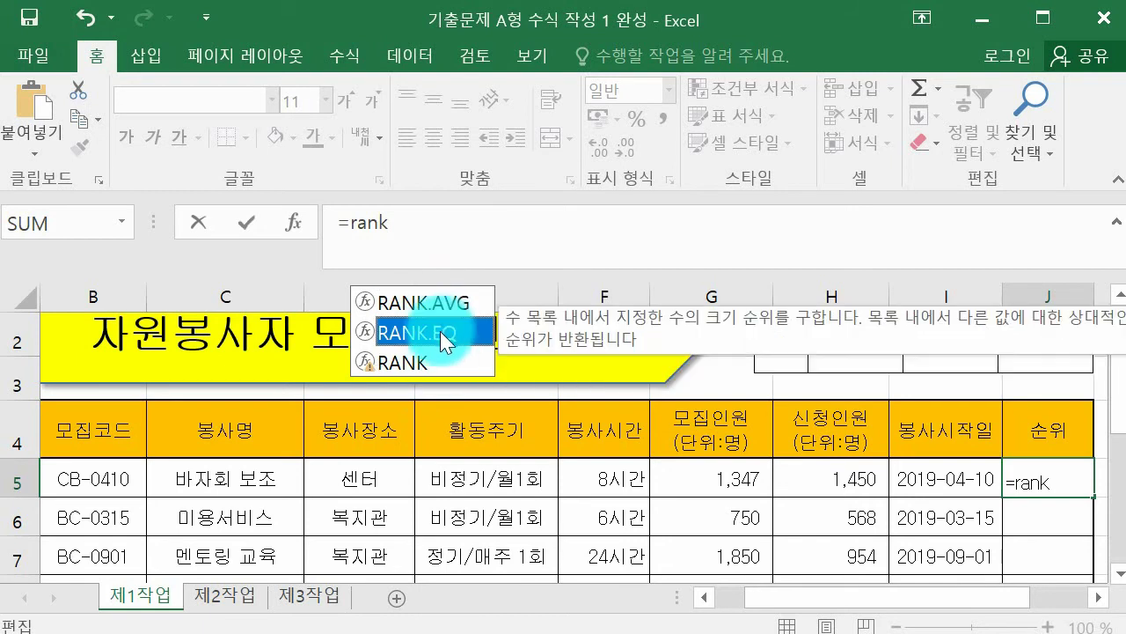
{"action": "left_click", "coordinate": [440, 361]}
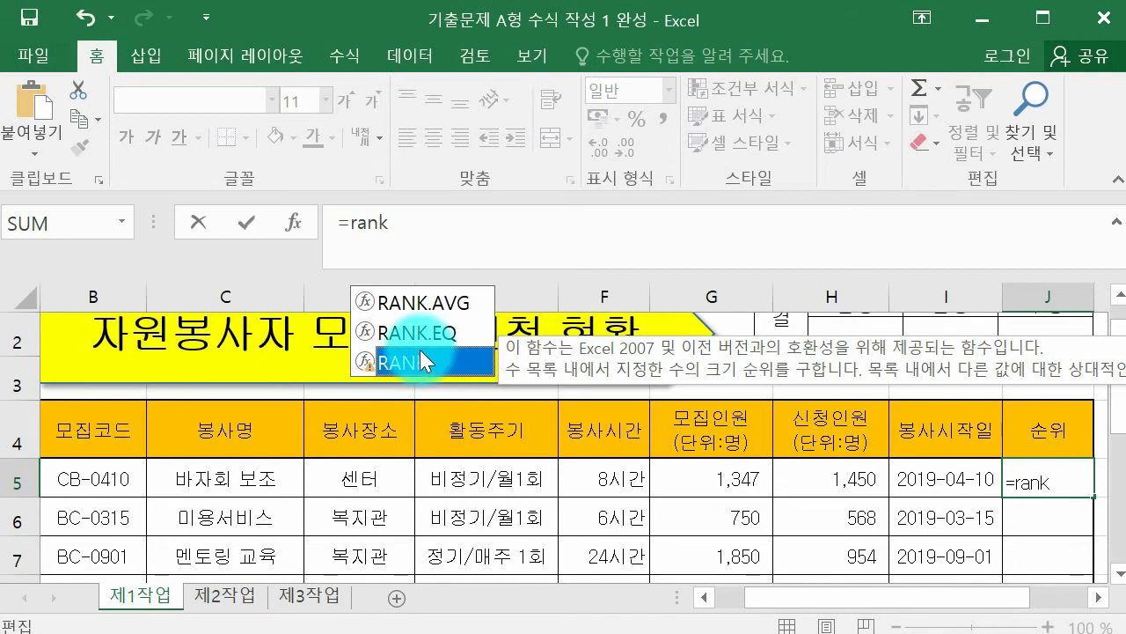
{"action": "double_click", "coordinate": [422, 352]}
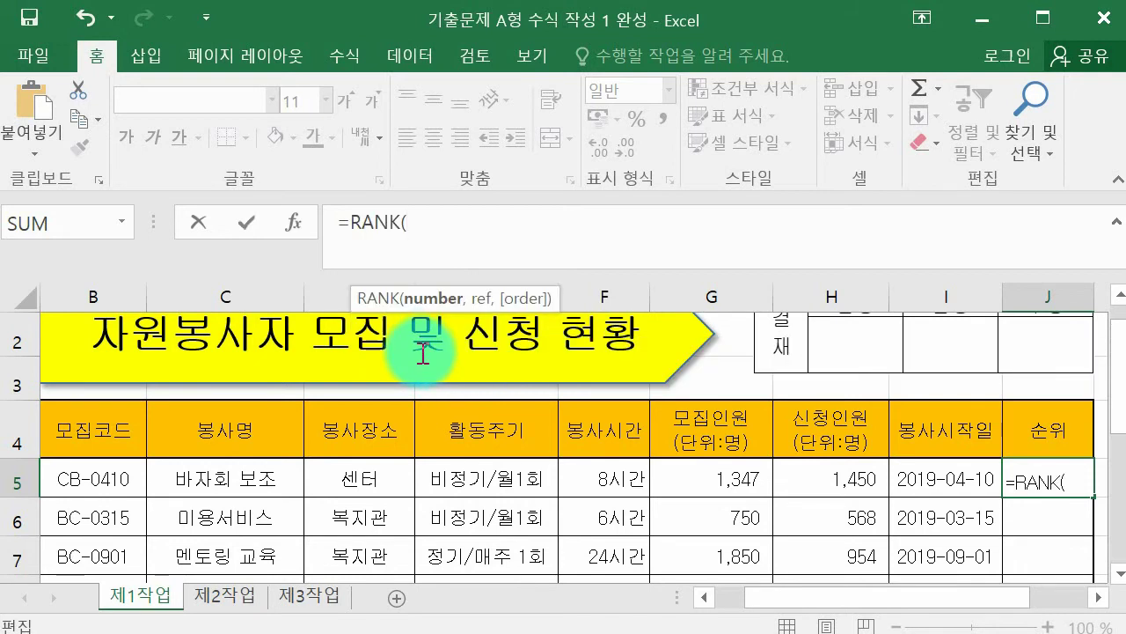
{"action": "key", "text": "ctrl+a"}
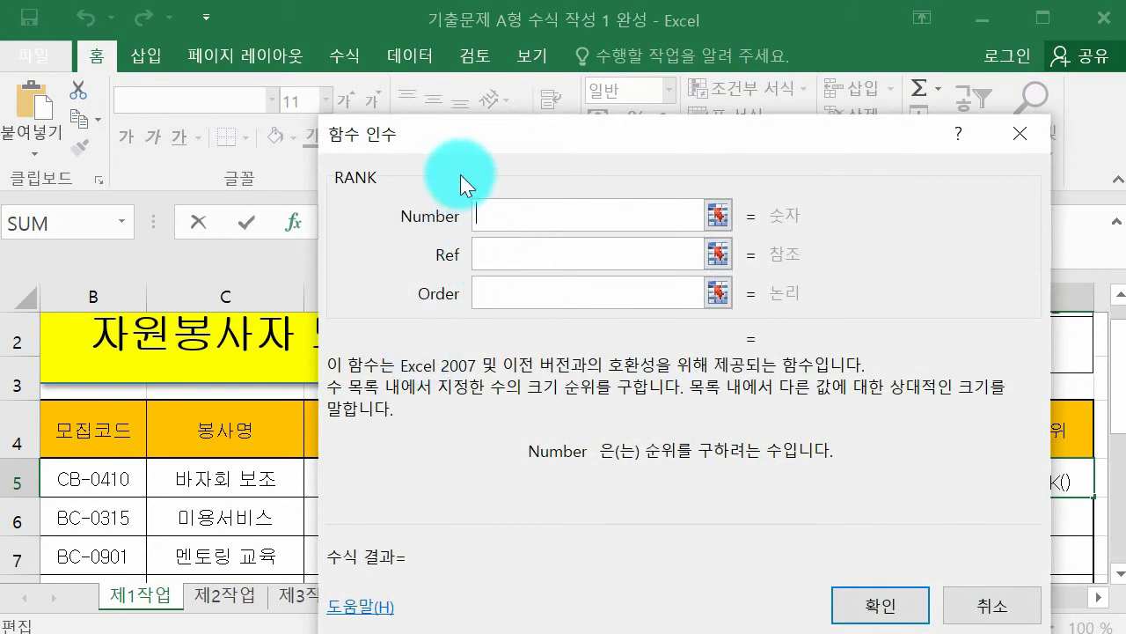
{"action": "mouse_move", "coordinate": [394, 220]}
{"action": "left_mouse_down"}
{"action": "mouse_move", "coordinate": [440, 88]}
{"action": "mouse_move", "coordinate": [454, 207]}
{"action": "left_mouse_up"}
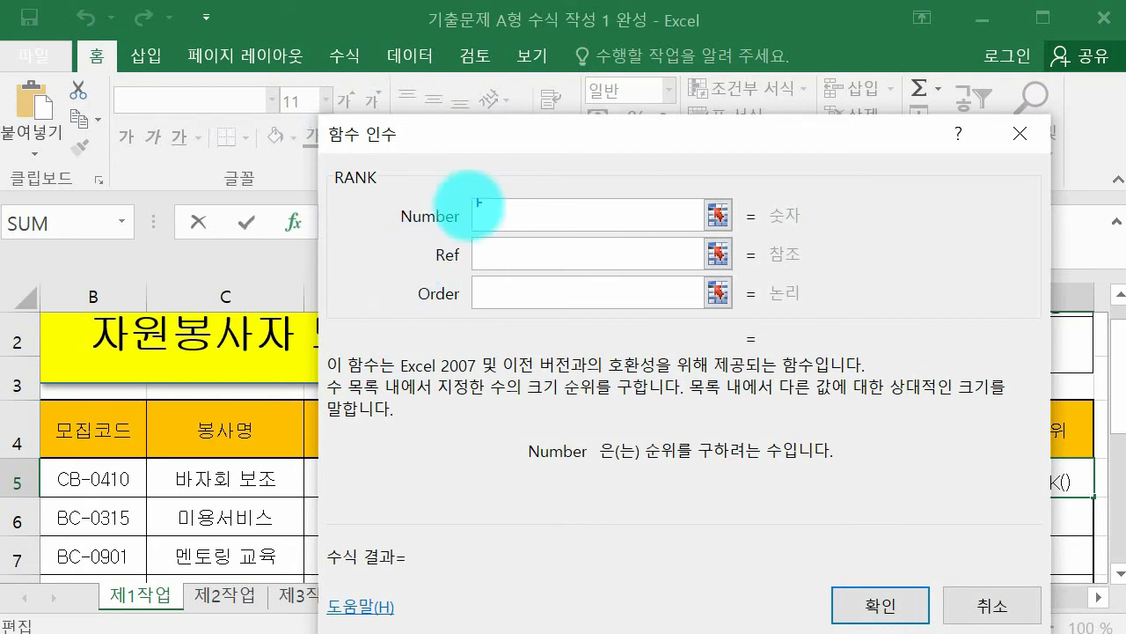
{"action": "mouse_move", "coordinate": [416, 182]}
{"action": "left_mouse_down"}
{"action": "mouse_move", "coordinate": [422, 199]}
{"action": "mouse_move", "coordinate": [459, 165]}
{"action": "left_mouse_up"}
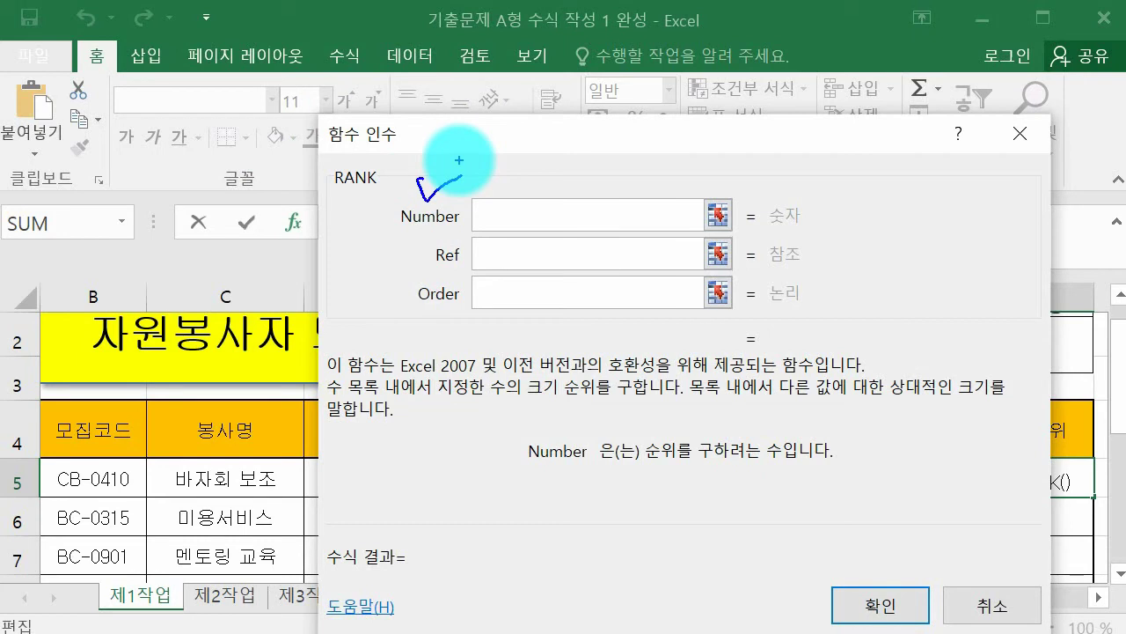
{"action": "mouse_move", "coordinate": [823, 186]}
{"action": "left_mouse_down"}
{"action": "mouse_move", "coordinate": [847, 212]}
{"action": "mouse_move", "coordinate": [867, 191]}
{"action": "mouse_move", "coordinate": [857, 215]}
{"action": "mouse_move", "coordinate": [871, 180]}
{"action": "mouse_move", "coordinate": [968, 180]}
{"action": "mouse_move", "coordinate": [981, 221]}
{"action": "mouse_move", "coordinate": [1006, 181]}
{"action": "mouse_move", "coordinate": [991, 176]}
{"action": "mouse_move", "coordinate": [1100, 176]}
{"action": "mouse_move", "coordinate": [1089, 204]}
{"action": "left_mouse_up"}
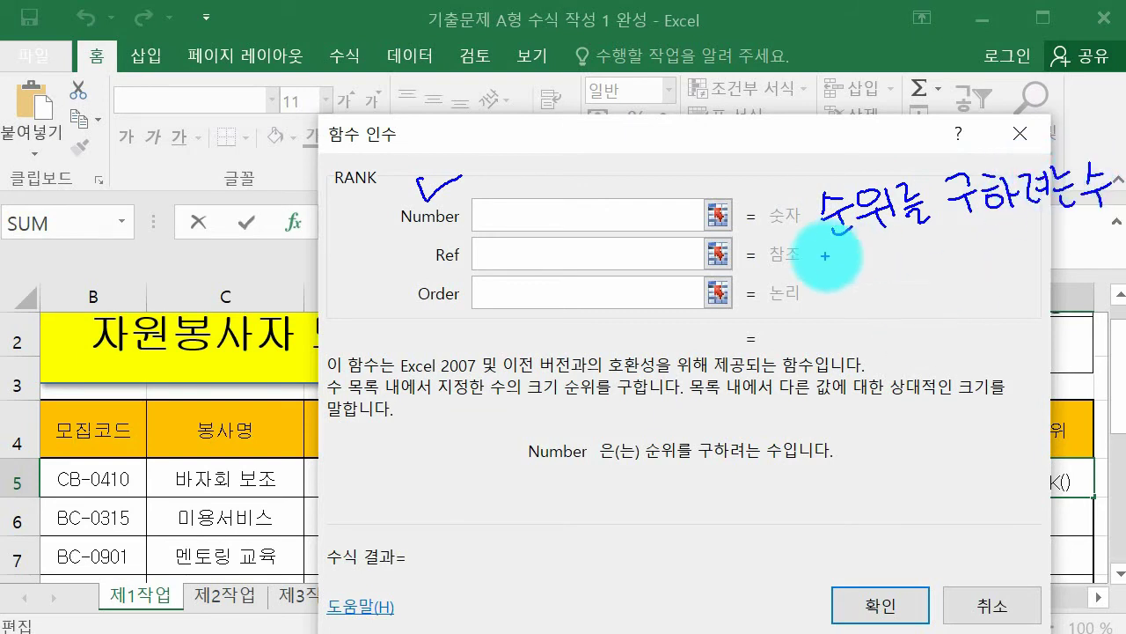
{"action": "left_click_drag", "start_coordinate": [841, 257], "coordinate": [849, 295]}
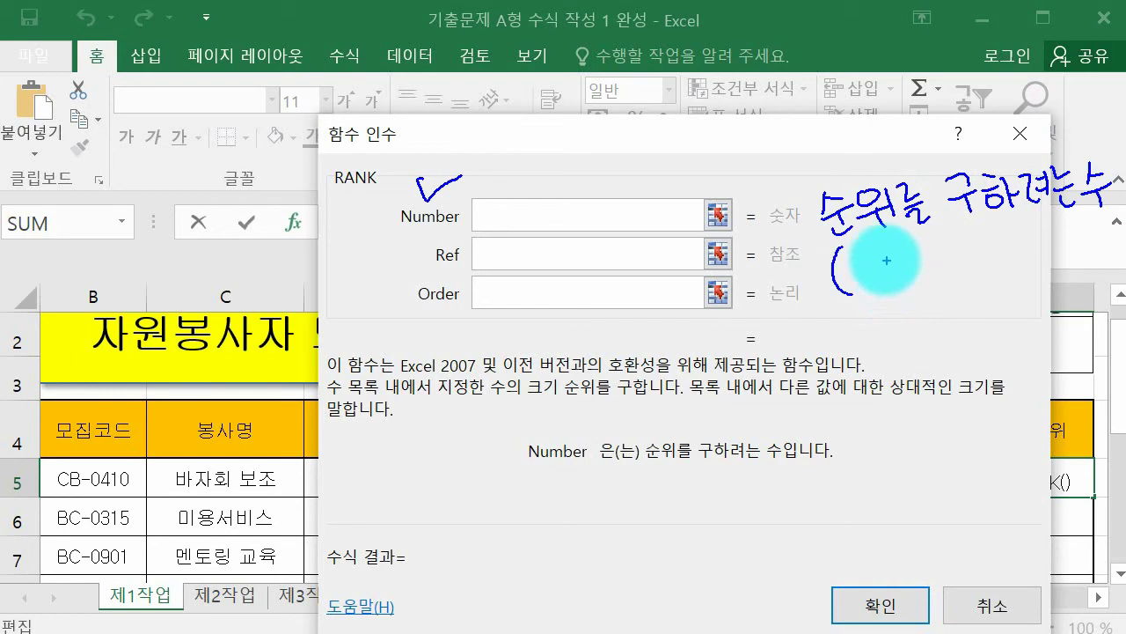
{"action": "mouse_move", "coordinate": [871, 246]}
{"action": "left_mouse_down"}
{"action": "mouse_move", "coordinate": [913, 264]}
{"action": "mouse_move", "coordinate": [941, 252]}
{"action": "mouse_move", "coordinate": [927, 284]}
{"action": "mouse_move", "coordinate": [947, 246]}
{"action": "mouse_move", "coordinate": [978, 239]}
{"action": "mouse_move", "coordinate": [1007, 262]}
{"action": "mouse_move", "coordinate": [1035, 252]}
{"action": "mouse_move", "coordinate": [1028, 264]}
{"action": "mouse_move", "coordinate": [1051, 262]}
{"action": "mouse_move", "coordinate": [1041, 233]}
{"action": "left_mouse_up"}
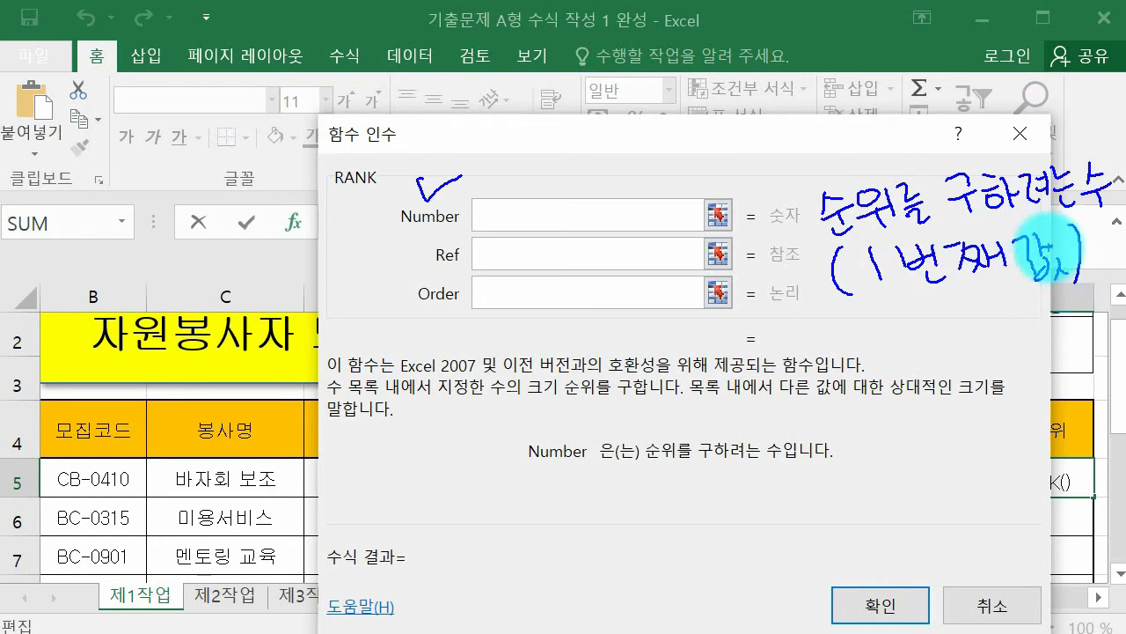
{"action": "key", "text": "Escape"}
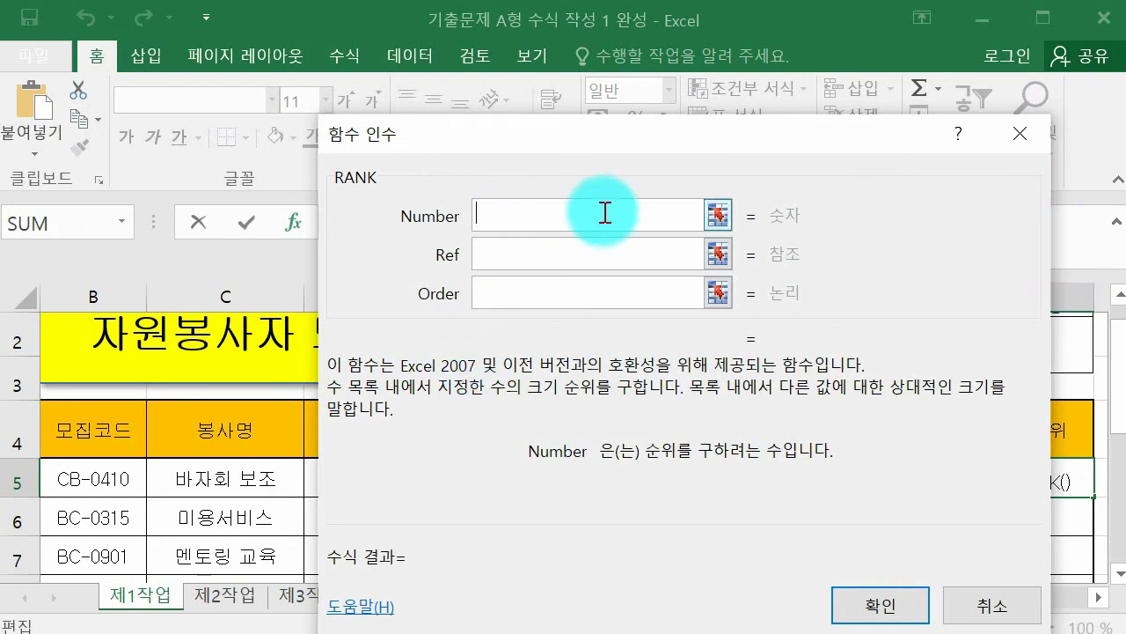
Consult the 순위 condition on the slide, then return to the workbook and set RANK's Number argument to H5
{"action": "left_click_drag", "start_coordinate": [752, 144], "coordinate": [794, 539]}
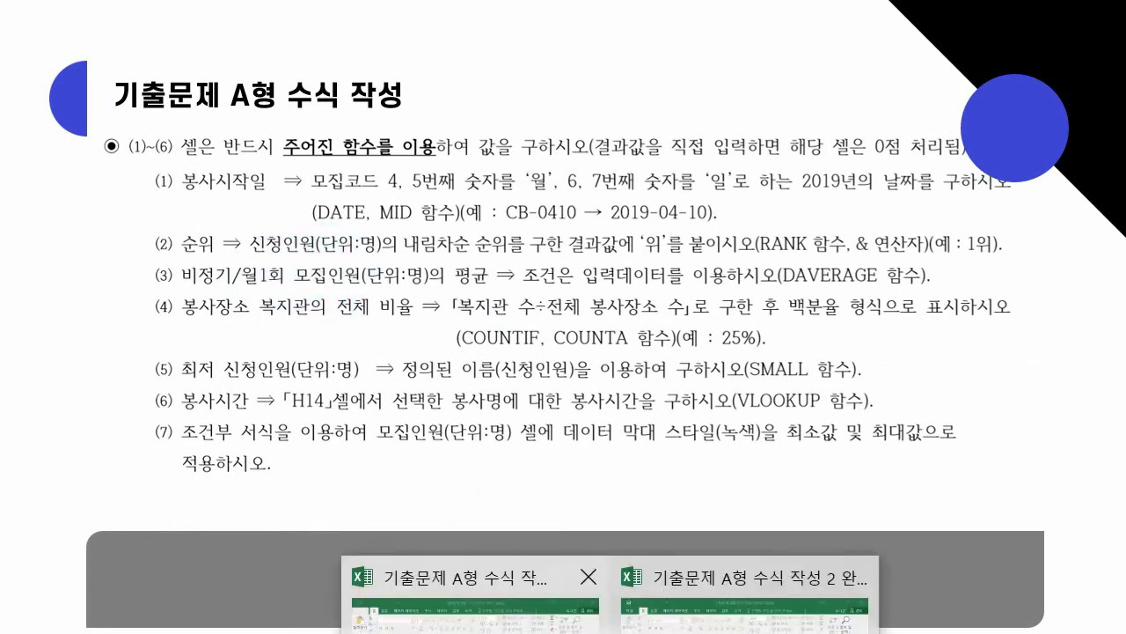
{"action": "left_click", "coordinate": [453, 598]}
{"action": "left_click", "coordinate": [823, 481]}
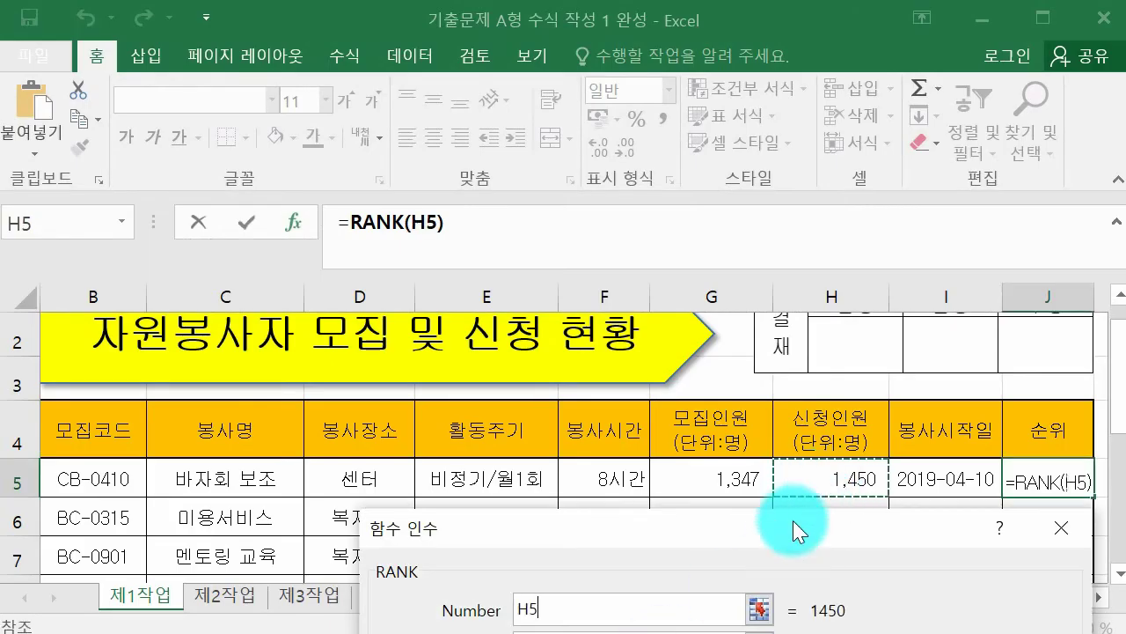
{"action": "left_click_drag", "start_coordinate": [749, 545], "coordinate": [649, 92]}
{"action": "left_click", "coordinate": [541, 204]}
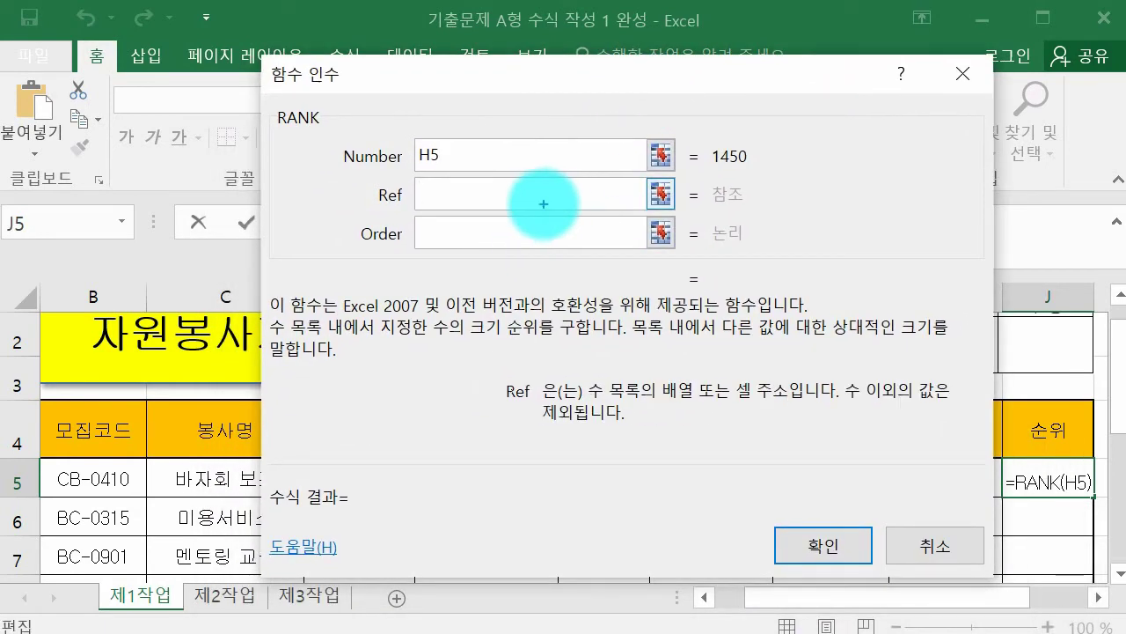
{"action": "mouse_move", "coordinate": [803, 164]}
{"action": "left_mouse_down"}
{"action": "mouse_move", "coordinate": [840, 185]}
{"action": "mouse_move", "coordinate": [837, 176]}
{"action": "mouse_move", "coordinate": [843, 214]}
{"action": "mouse_move", "coordinate": [889, 176]}
{"action": "mouse_move", "coordinate": [884, 167]}
{"action": "mouse_move", "coordinate": [915, 210]}
{"action": "left_mouse_up"}
{"action": "mouse_move", "coordinate": [809, 145]}
{"action": "left_mouse_down"}
{"action": "mouse_move", "coordinate": [792, 167]}
{"action": "mouse_move", "coordinate": [921, 176]}
{"action": "mouse_move", "coordinate": [798, 227]}
{"action": "mouse_move", "coordinate": [807, 140]}
{"action": "left_mouse_up"}
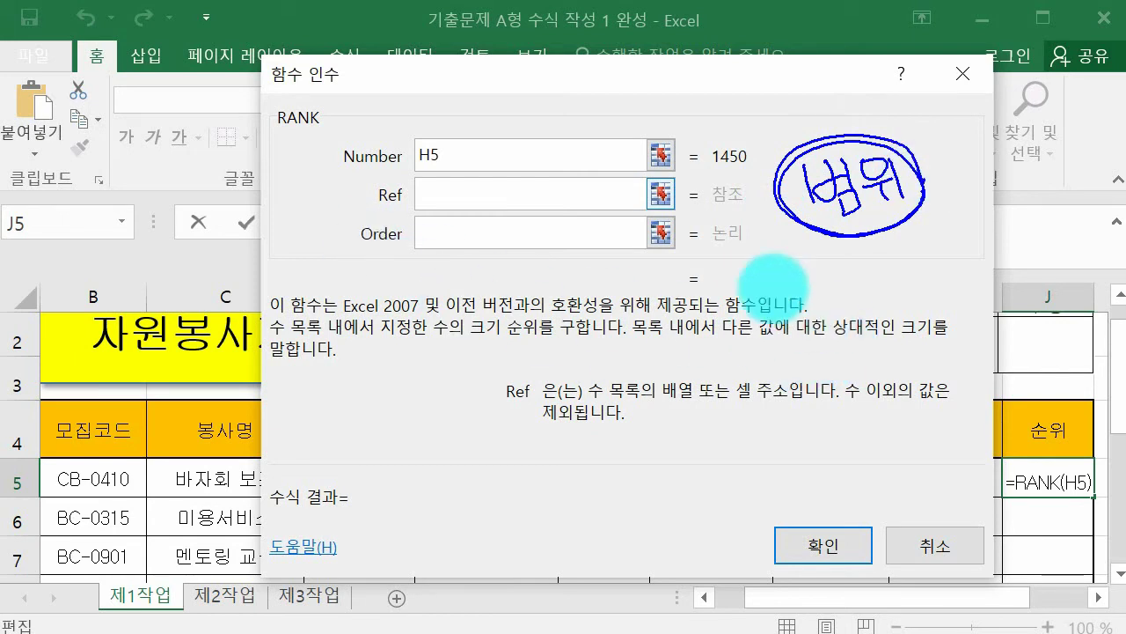
{"action": "mouse_move", "coordinate": [445, 167]}
{"action": "left_mouse_down"}
{"action": "mouse_move", "coordinate": [428, 156]}
{"action": "mouse_move", "coordinate": [448, 138]}
{"action": "mouse_move", "coordinate": [454, 169]}
{"action": "left_mouse_up"}
{"action": "left_click_drag", "start_coordinate": [708, 174], "coordinate": [746, 172]}
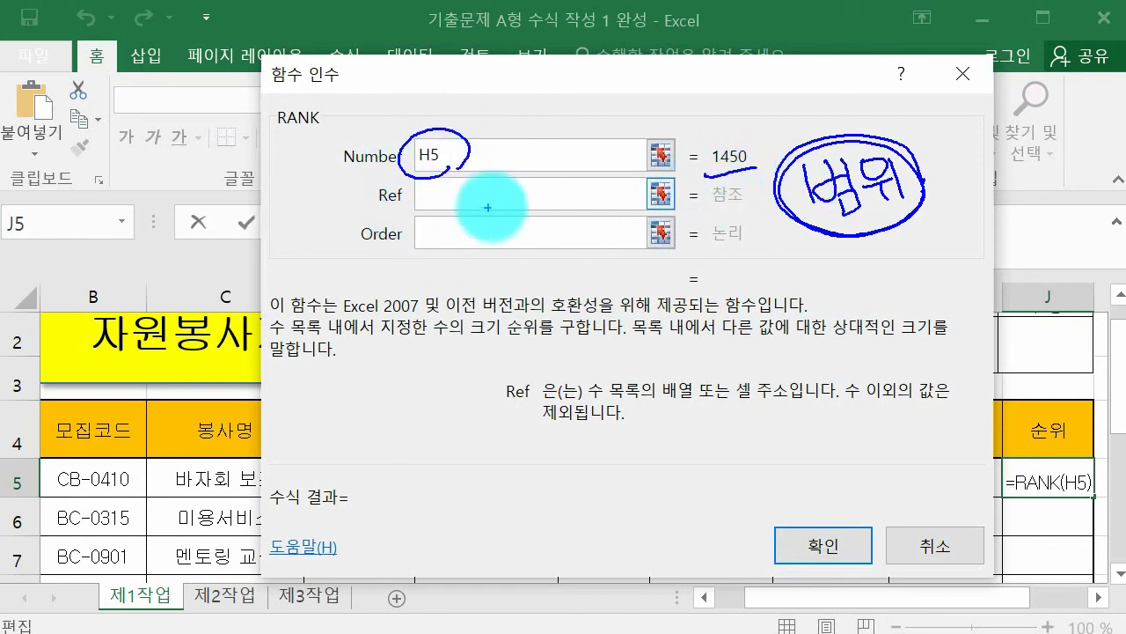
{"action": "mouse_move", "coordinate": [495, 206]}
{"action": "left_mouse_down"}
{"action": "mouse_move", "coordinate": [460, 182]}
{"action": "mouse_move", "coordinate": [579, 199]}
{"action": "left_mouse_up"}
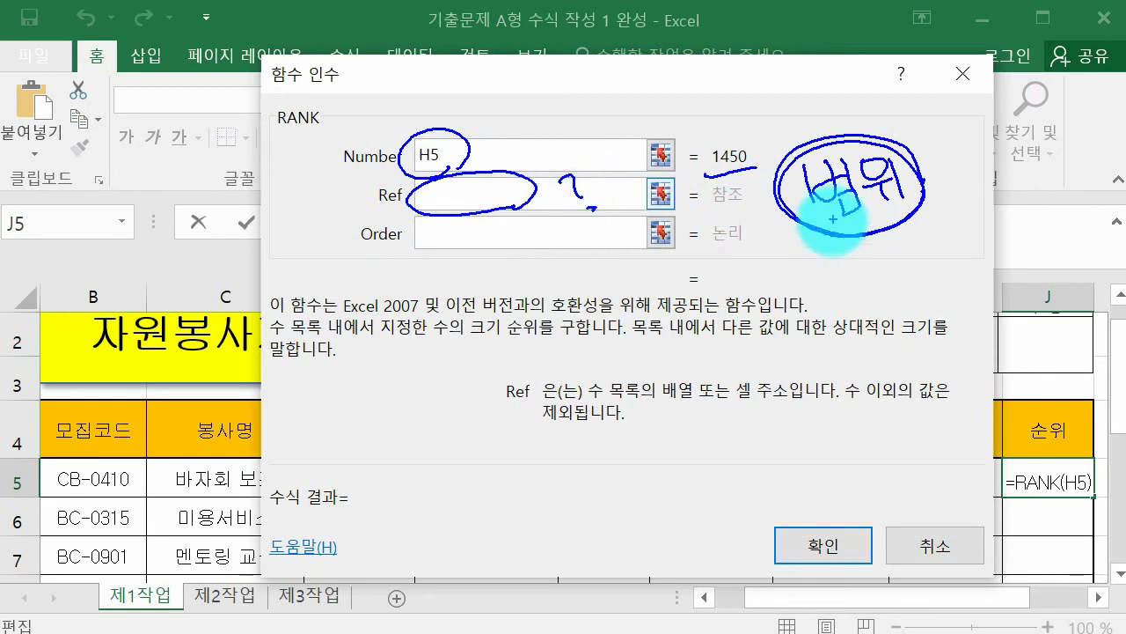
{"action": "mouse_move", "coordinate": [759, 236]}
{"action": "left_mouse_down"}
{"action": "mouse_move", "coordinate": [746, 249]}
{"action": "mouse_move", "coordinate": [772, 272]}
{"action": "mouse_move", "coordinate": [823, 266]}
{"action": "mouse_move", "coordinate": [850, 296]}
{"action": "mouse_move", "coordinate": [880, 259]}
{"action": "mouse_move", "coordinate": [927, 286]}
{"action": "left_mouse_up"}
{"action": "mouse_move", "coordinate": [936, 243]}
{"action": "left_mouse_down"}
{"action": "mouse_move", "coordinate": [988, 252]}
{"action": "mouse_move", "coordinate": [979, 276]}
{"action": "mouse_move", "coordinate": [1026, 251]}
{"action": "mouse_move", "coordinate": [1086, 247]}
{"action": "mouse_move", "coordinate": [1116, 290]}
{"action": "left_mouse_up"}
{"action": "mouse_move", "coordinate": [814, 339]}
{"action": "left_mouse_down"}
{"action": "mouse_move", "coordinate": [832, 374]}
{"action": "mouse_move", "coordinate": [858, 356]}
{"action": "left_mouse_up"}
{"action": "mouse_move", "coordinate": [835, 393]}
{"action": "left_mouse_down"}
{"action": "mouse_move", "coordinate": [868, 339]}
{"action": "mouse_move", "coordinate": [932, 388]}
{"action": "mouse_move", "coordinate": [937, 361]}
{"action": "mouse_move", "coordinate": [964, 348]}
{"action": "mouse_move", "coordinate": [990, 401]}
{"action": "left_mouse_up"}
{"action": "mouse_move", "coordinate": [792, 426]}
{"action": "left_mouse_down"}
{"action": "mouse_move", "coordinate": [822, 444]}
{"action": "mouse_move", "coordinate": [829, 475]}
{"action": "left_mouse_up"}
{"action": "mouse_move", "coordinate": [843, 426]}
{"action": "left_mouse_down"}
{"action": "mouse_move", "coordinate": [869, 453]}
{"action": "mouse_move", "coordinate": [863, 475]}
{"action": "left_mouse_up"}
{"action": "left_click_drag", "start_coordinate": [841, 480], "coordinate": [889, 479]}
{"action": "left_click_drag", "start_coordinate": [941, 413], "coordinate": [945, 462]}
{"action": "mouse_move", "coordinate": [968, 388]}
{"action": "left_mouse_down"}
{"action": "mouse_move", "coordinate": [990, 405]}
{"action": "mouse_move", "coordinate": [990, 440]}
{"action": "mouse_move", "coordinate": [1007, 413]}
{"action": "mouse_move", "coordinate": [994, 475]}
{"action": "mouse_move", "coordinate": [1020, 462]}
{"action": "left_mouse_up"}
{"action": "mouse_move", "coordinate": [845, 528]}
{"action": "left_mouse_down"}
{"action": "mouse_move", "coordinate": [871, 536]}
{"action": "mouse_move", "coordinate": [868, 515]}
{"action": "mouse_move", "coordinate": [1034, 521]}
{"action": "mouse_move", "coordinate": [1056, 572]}
{"action": "left_mouse_up"}
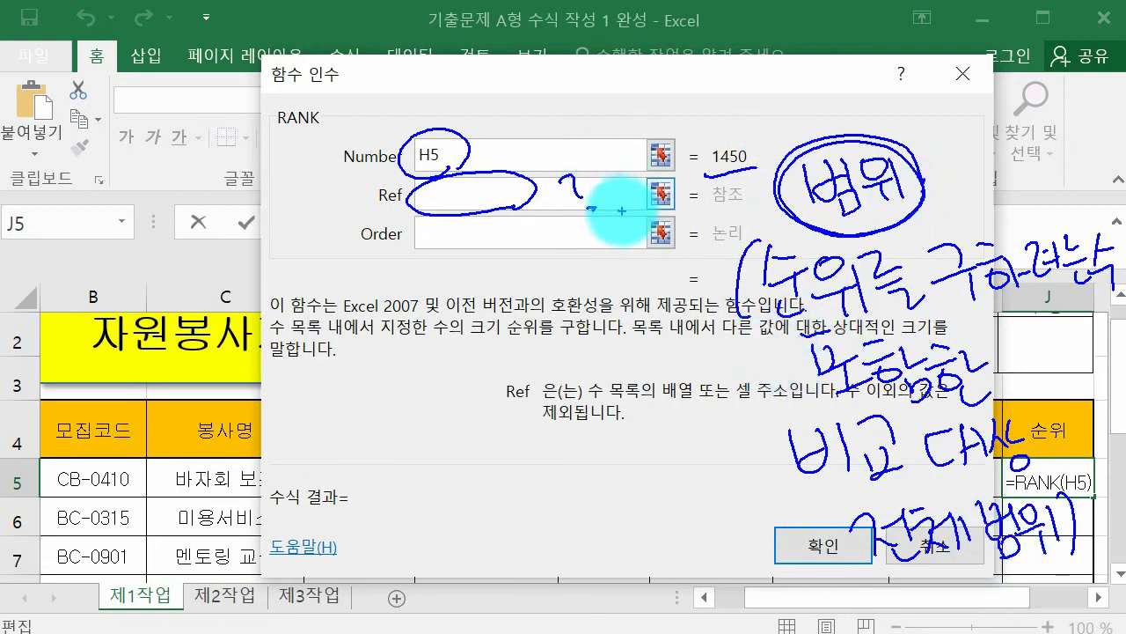
{"action": "left_click_drag", "start_coordinate": [709, 165], "coordinate": [750, 163]}
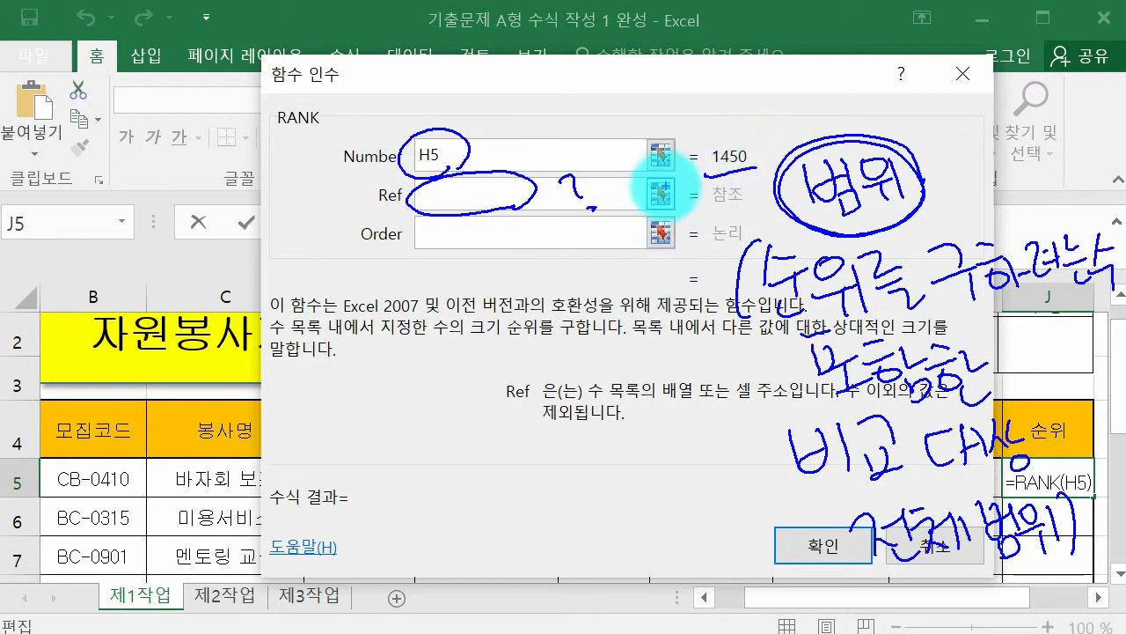
{"action": "left_click_drag", "start_coordinate": [850, 587], "coordinate": [1056, 539]}
{"action": "mouse_move", "coordinate": [871, 582]}
{"action": "left_mouse_down"}
{"action": "mouse_move", "coordinate": [1087, 564]}
{"action": "mouse_move", "coordinate": [1043, 494]}
{"action": "mouse_move", "coordinate": [831, 549]}
{"action": "mouse_move", "coordinate": [844, 509]}
{"action": "left_mouse_up"}
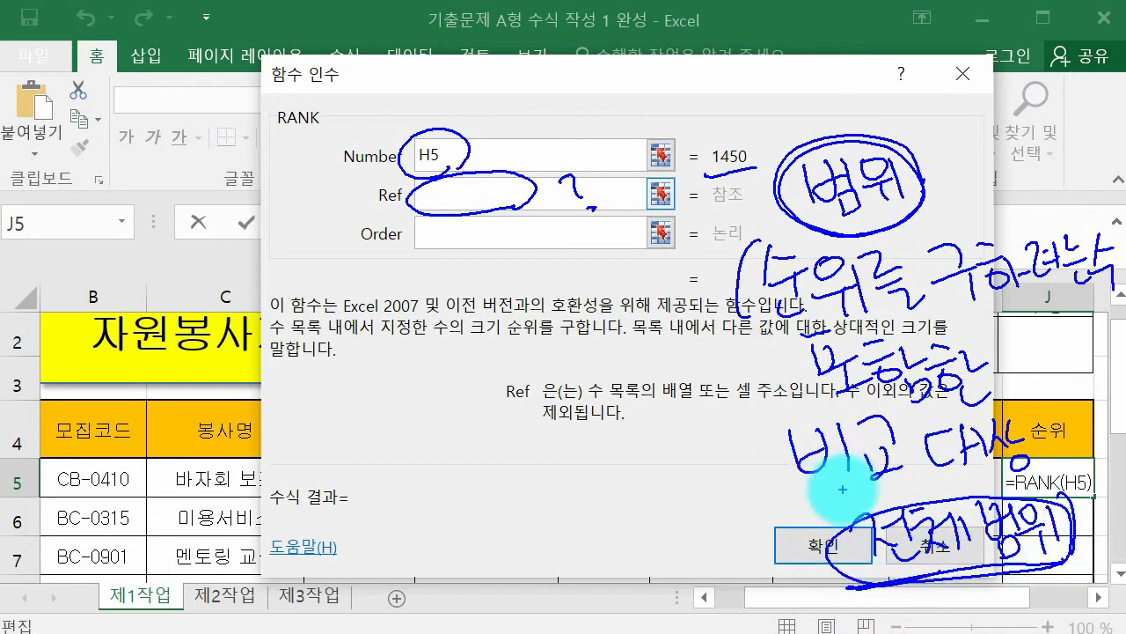
{"action": "left_click_drag", "start_coordinate": [774, 503], "coordinate": [1030, 475]}
{"action": "left_click_drag", "start_coordinate": [860, 594], "coordinate": [1069, 528]}
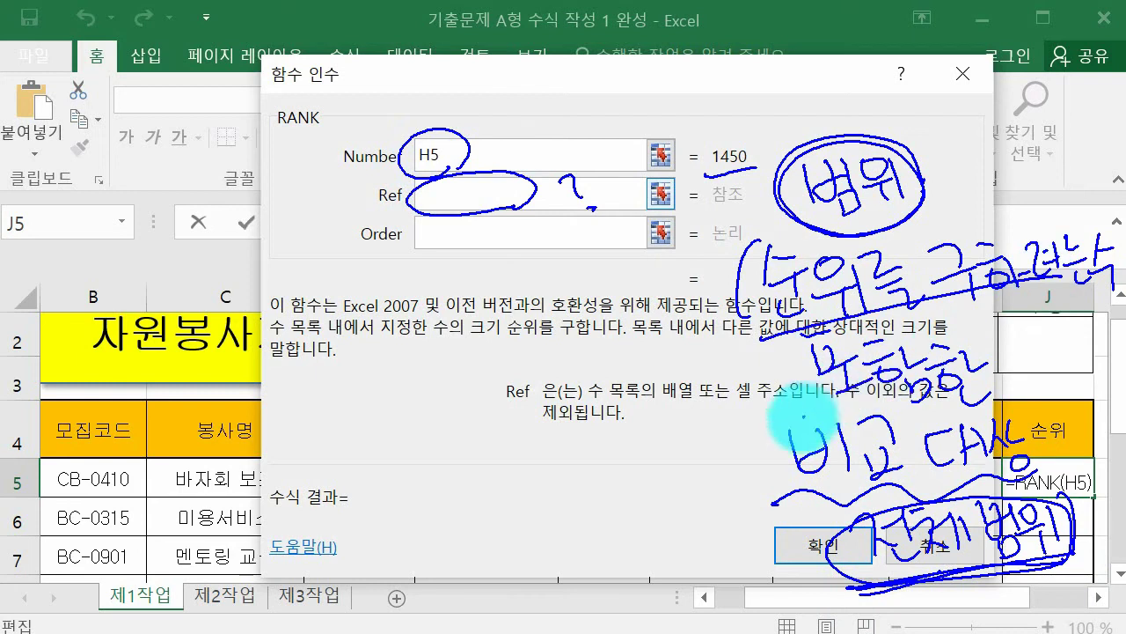
{"action": "left_click_drag", "start_coordinate": [803, 414], "coordinate": [999, 401]}
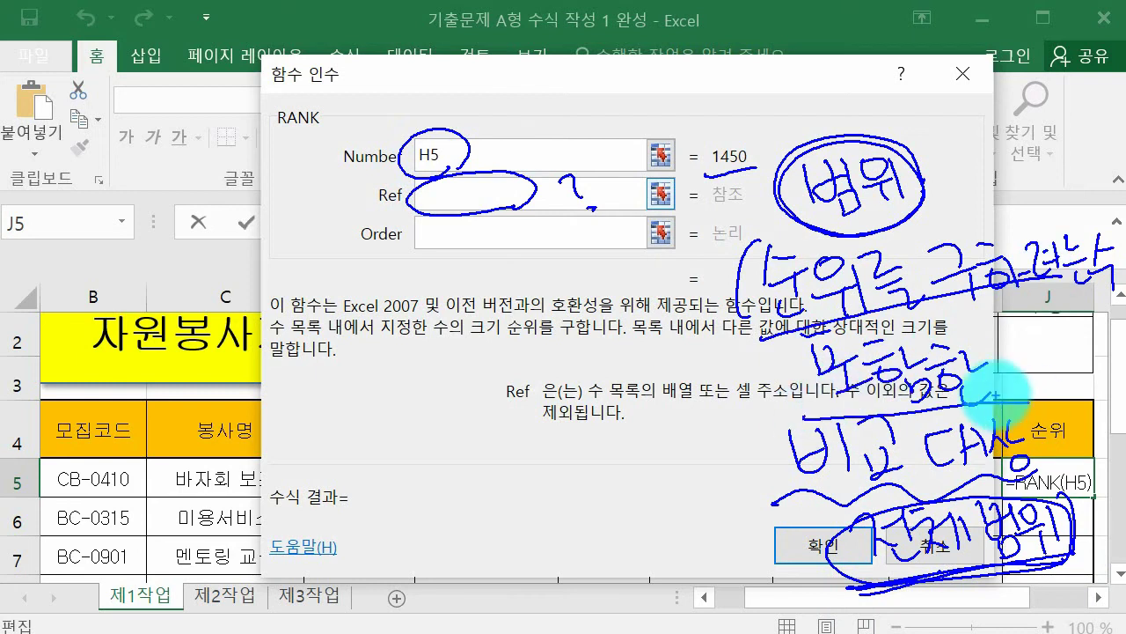
{"action": "key", "text": "Escape"}
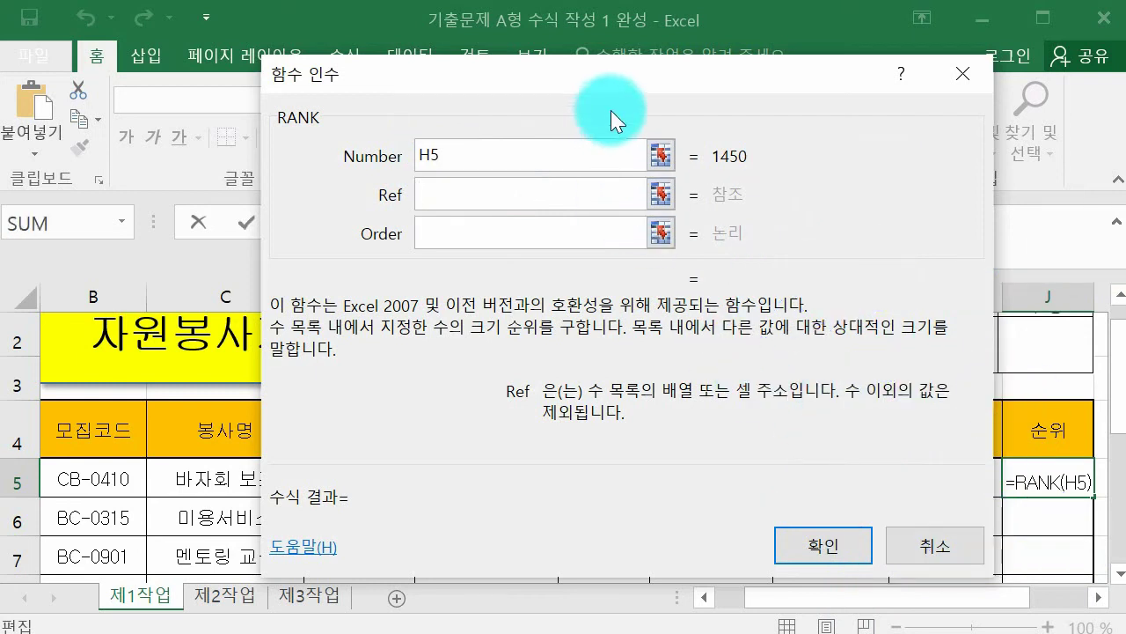
Set RANK's Ref argument to the named range 신청인원 by selecting all the 신청인원 values in column H, H5 through H12
{"action": "left_click_drag", "start_coordinate": [533, 76], "coordinate": [275, 53]}
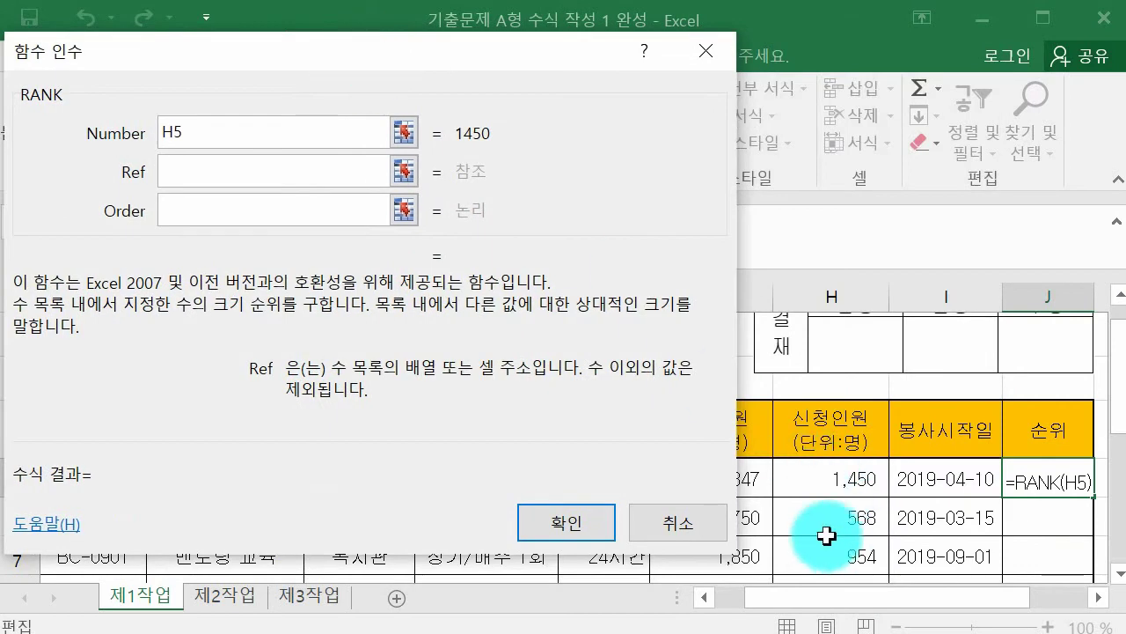
{"action": "left_click_drag", "start_coordinate": [822, 481], "coordinate": [858, 487]}
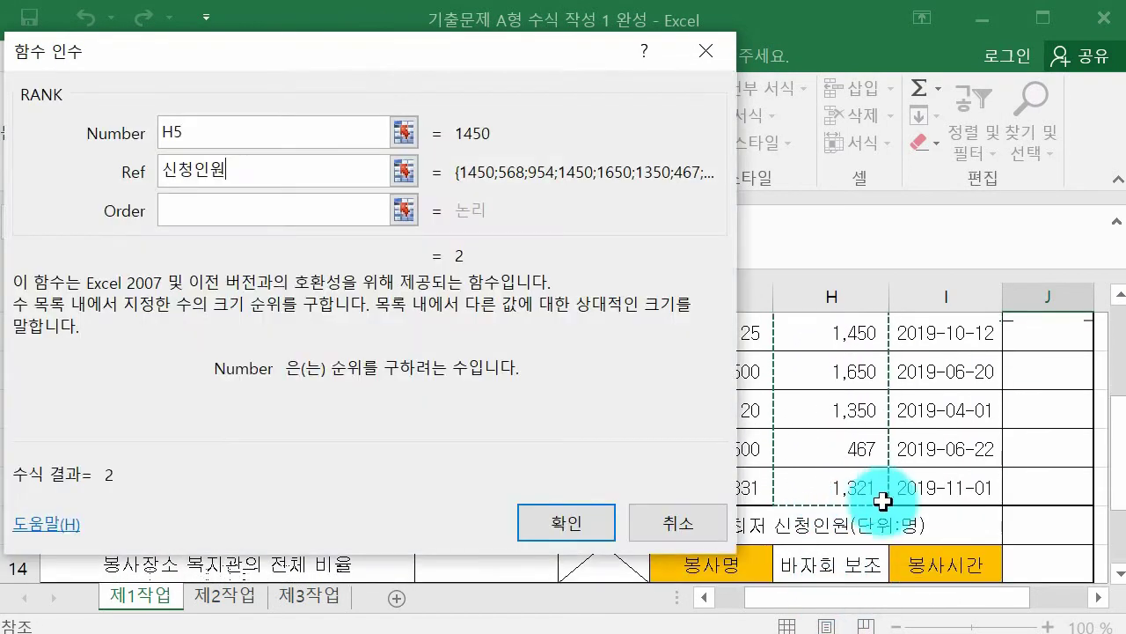
{"action": "left_click_drag", "start_coordinate": [1111, 490], "coordinate": [1088, 388]}
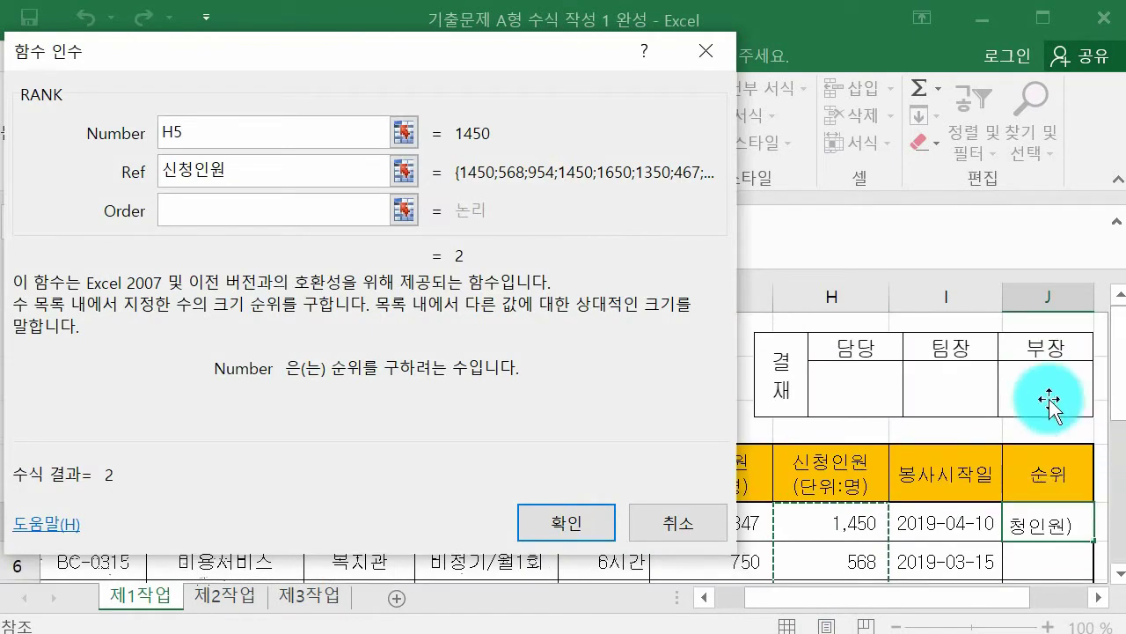
Check the required sort order for 순위 on the slide, then return to the workbook and set RANK's Order argument to 0
{"action": "left_click", "coordinate": [294, 211]}
{"action": "left_click_drag", "start_coordinate": [268, 65], "coordinate": [592, 138]}
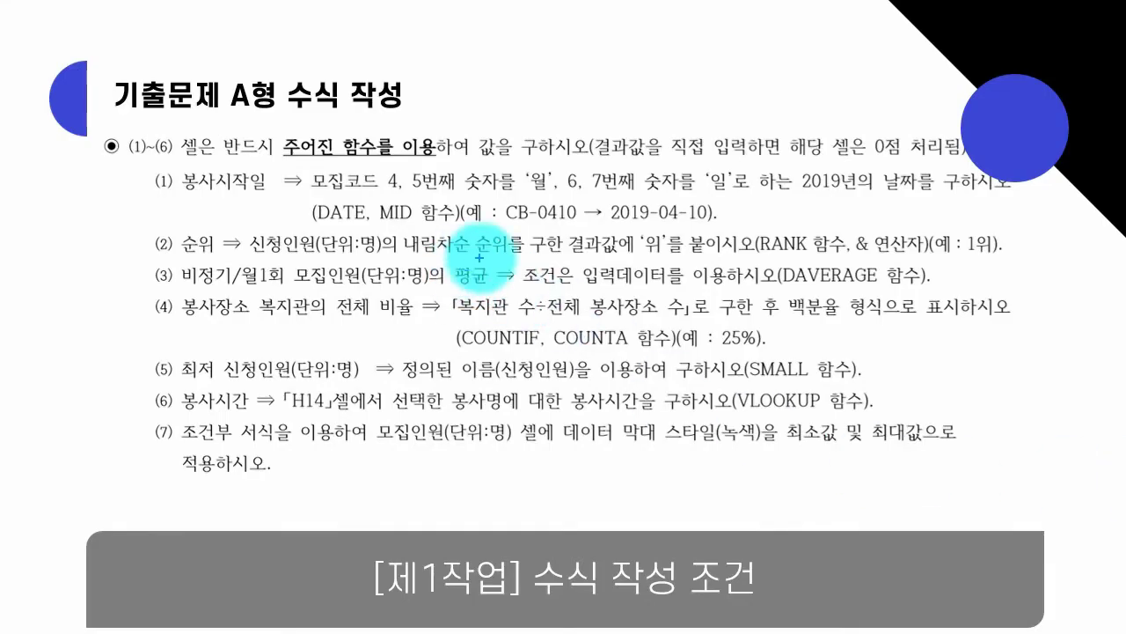
{"action": "mouse_move", "coordinate": [512, 257]}
{"action": "left_mouse_down"}
{"action": "mouse_move", "coordinate": [410, 263]}
{"action": "mouse_move", "coordinate": [445, 276]}
{"action": "left_mouse_up"}
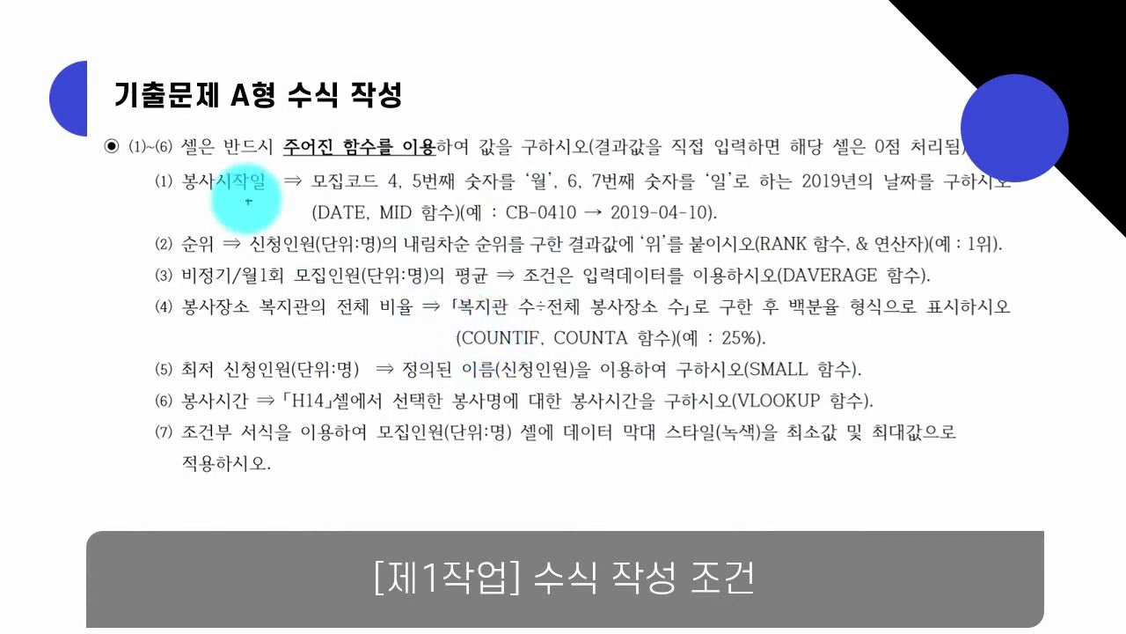
{"action": "mouse_move", "coordinate": [171, 126]}
{"action": "left_mouse_down"}
{"action": "mouse_move", "coordinate": [220, 224]}
{"action": "mouse_move", "coordinate": [328, 290]}
{"action": "mouse_move", "coordinate": [474, 279]}
{"action": "mouse_move", "coordinate": [467, 380]}
{"action": "mouse_move", "coordinate": [648, 429]}
{"action": "mouse_move", "coordinate": [797, 387]}
{"action": "mouse_move", "coordinate": [800, 461]}
{"action": "left_mouse_up"}
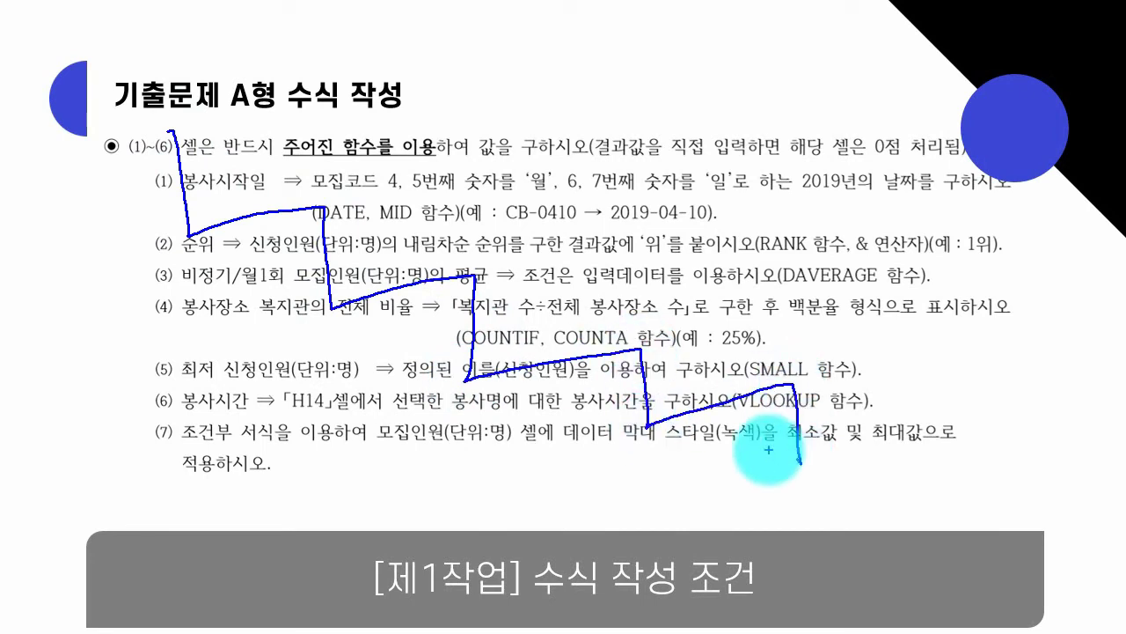
{"action": "key", "text": "e"}
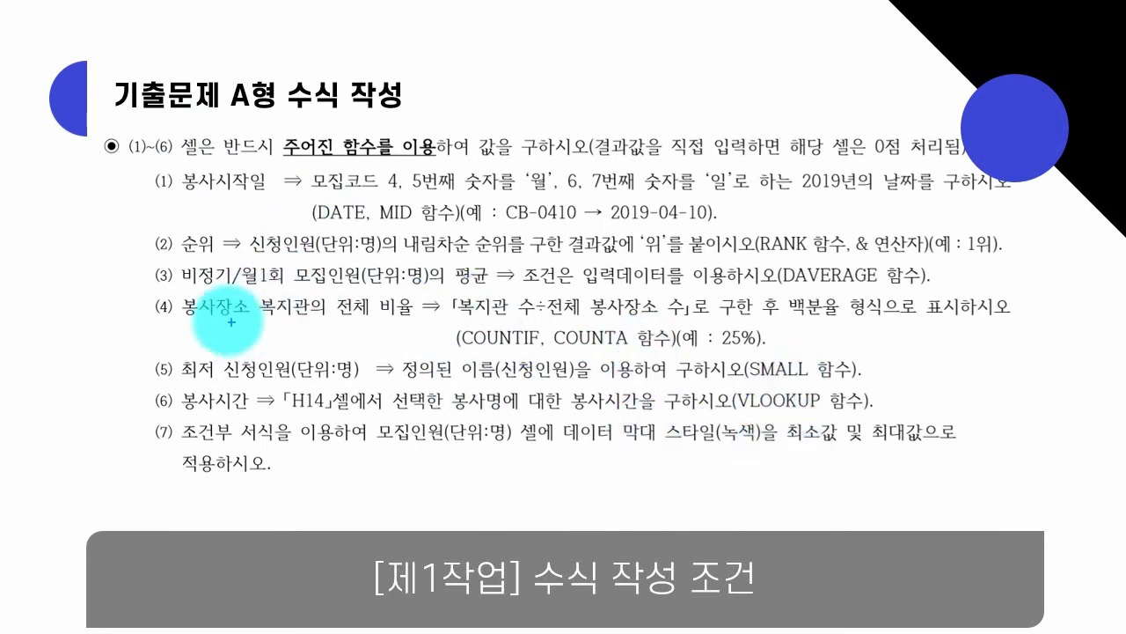
{"action": "mouse_move", "coordinate": [136, 453]}
{"action": "left_mouse_down"}
{"action": "mouse_move", "coordinate": [286, 311]}
{"action": "mouse_move", "coordinate": [553, 179]}
{"action": "mouse_move", "coordinate": [582, 134]}
{"action": "mouse_move", "coordinate": [650, 85]}
{"action": "mouse_move", "coordinate": [702, 90]}
{"action": "left_mouse_up"}
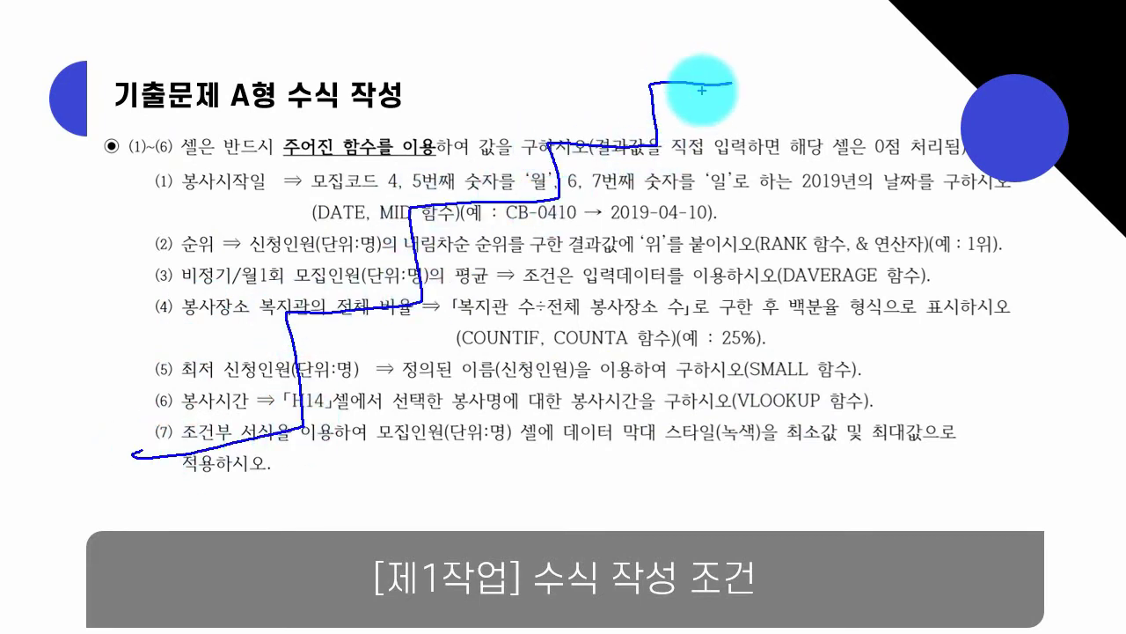
{"action": "key", "text": "Escape"}
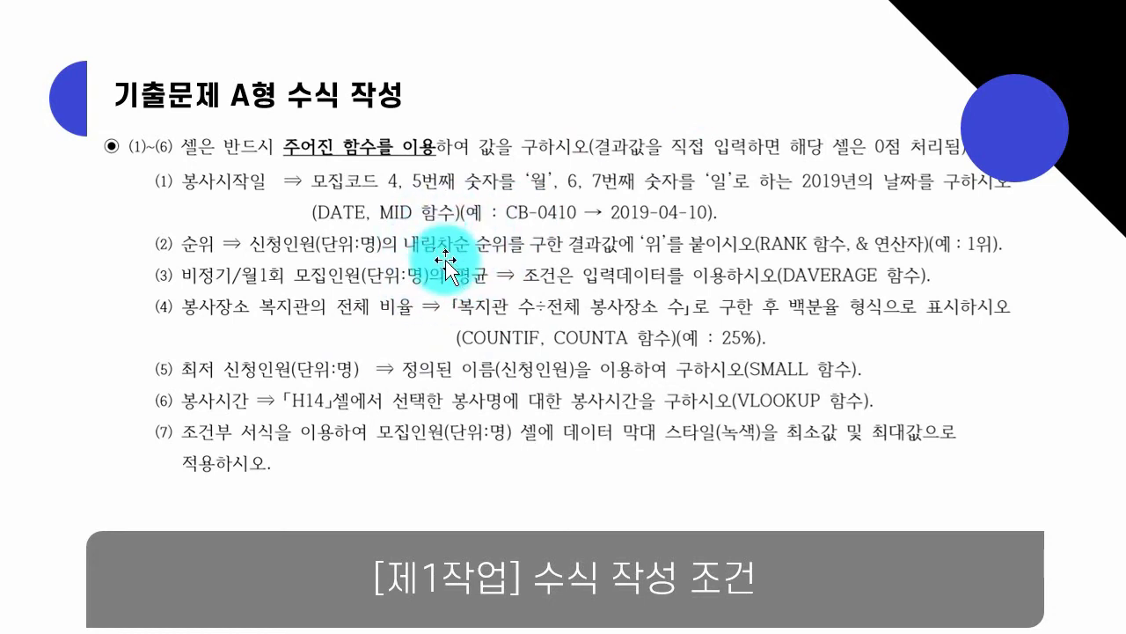
{"action": "mouse_move", "coordinate": [610, 629]}
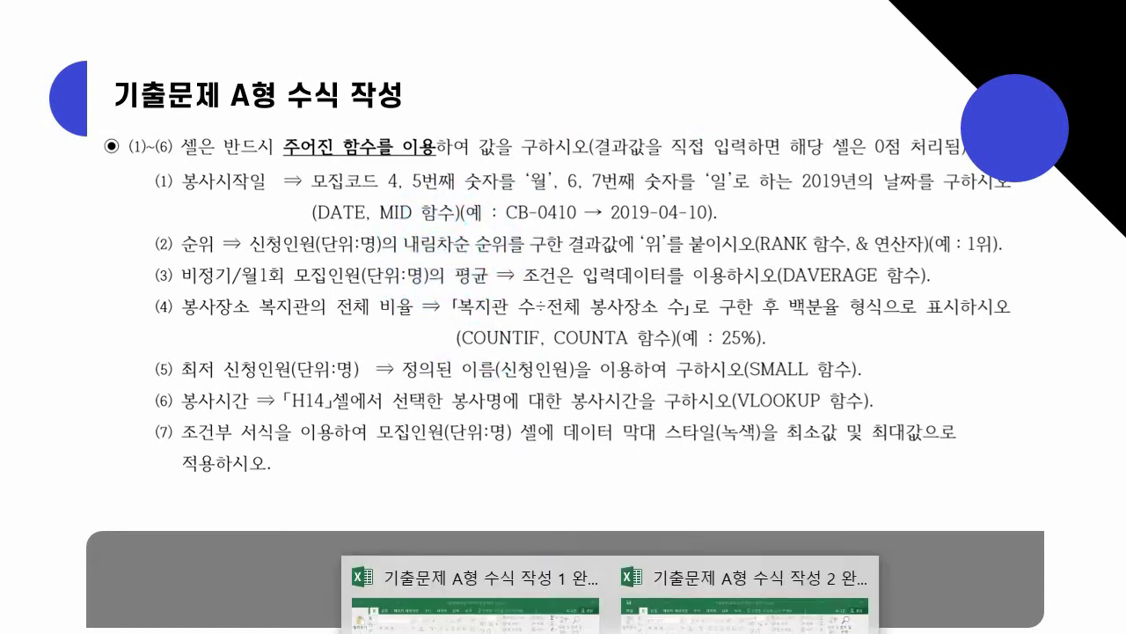
{"action": "left_click", "coordinate": [546, 620]}
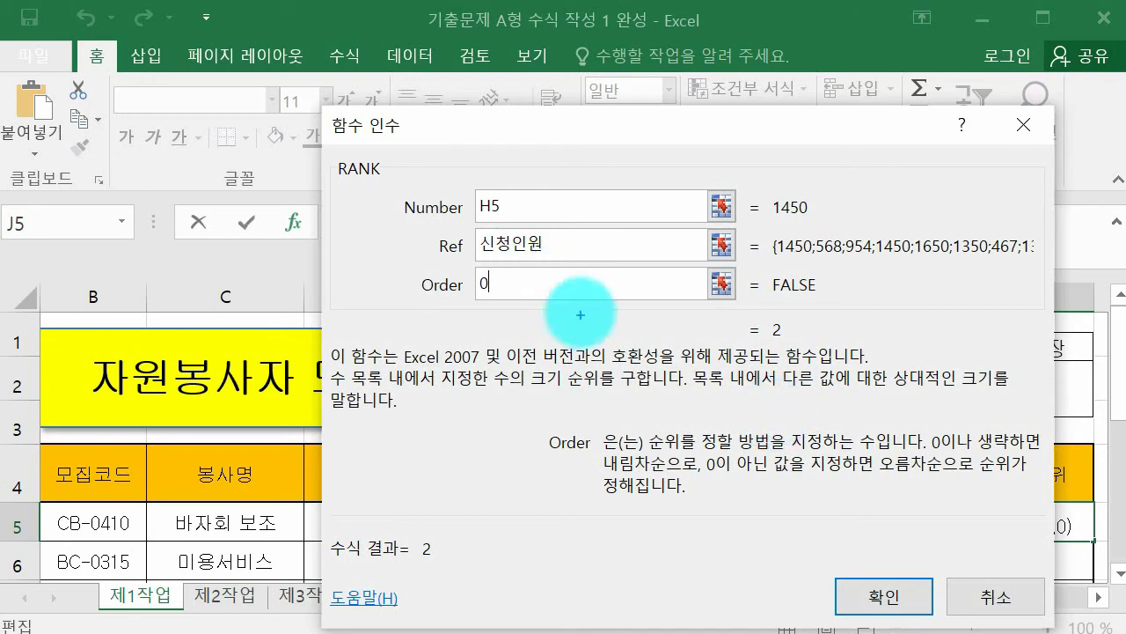
Compare RANK's Number and Ref arguments with the 신청인원 values in column H
{"action": "mouse_move", "coordinate": [511, 215]}
{"action": "left_mouse_down"}
{"action": "mouse_move", "coordinate": [466, 204]}
{"action": "mouse_move", "coordinate": [558, 208]}
{"action": "mouse_move", "coordinate": [531, 207]}
{"action": "left_mouse_up"}
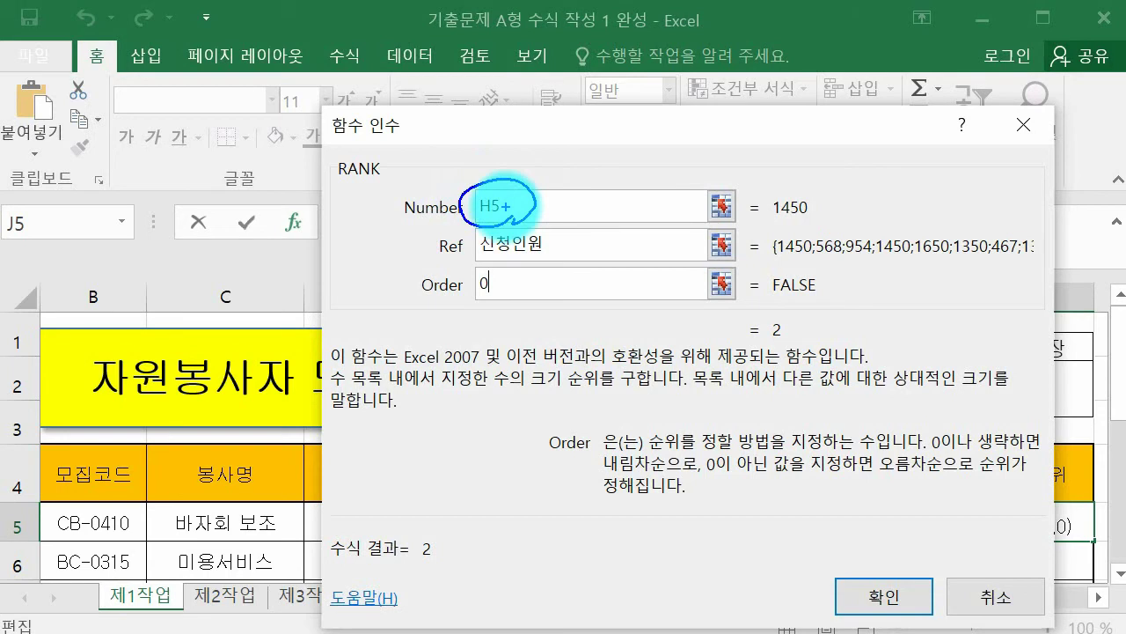
{"action": "left_click_drag", "start_coordinate": [593, 125], "coordinate": [298, 60]}
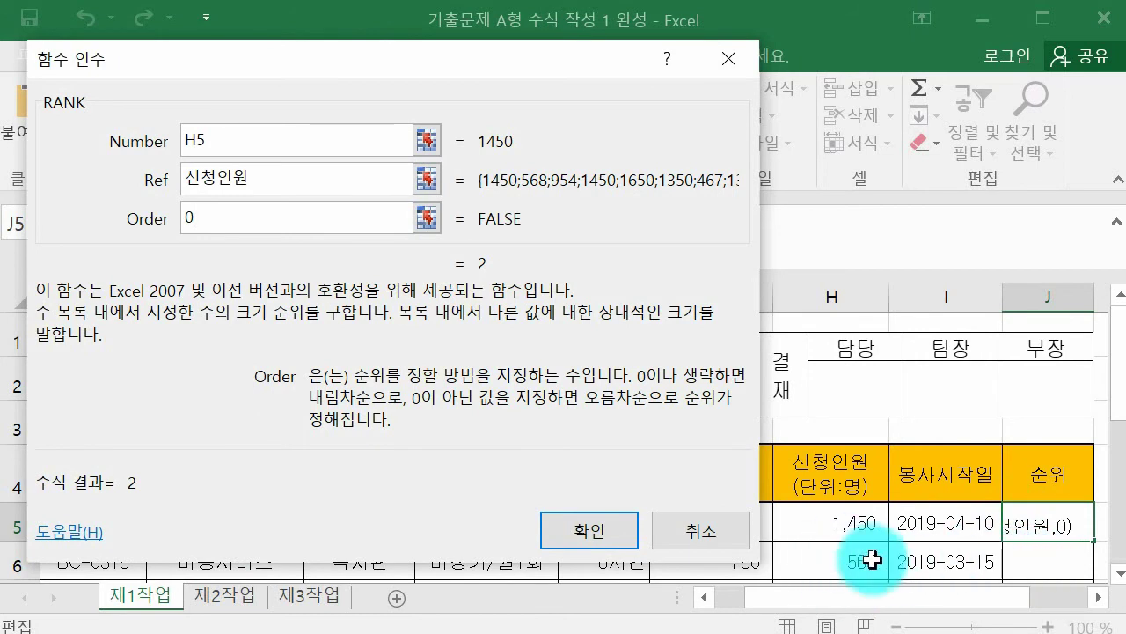
{"action": "left_click_drag", "start_coordinate": [1114, 396], "coordinate": [1066, 475]}
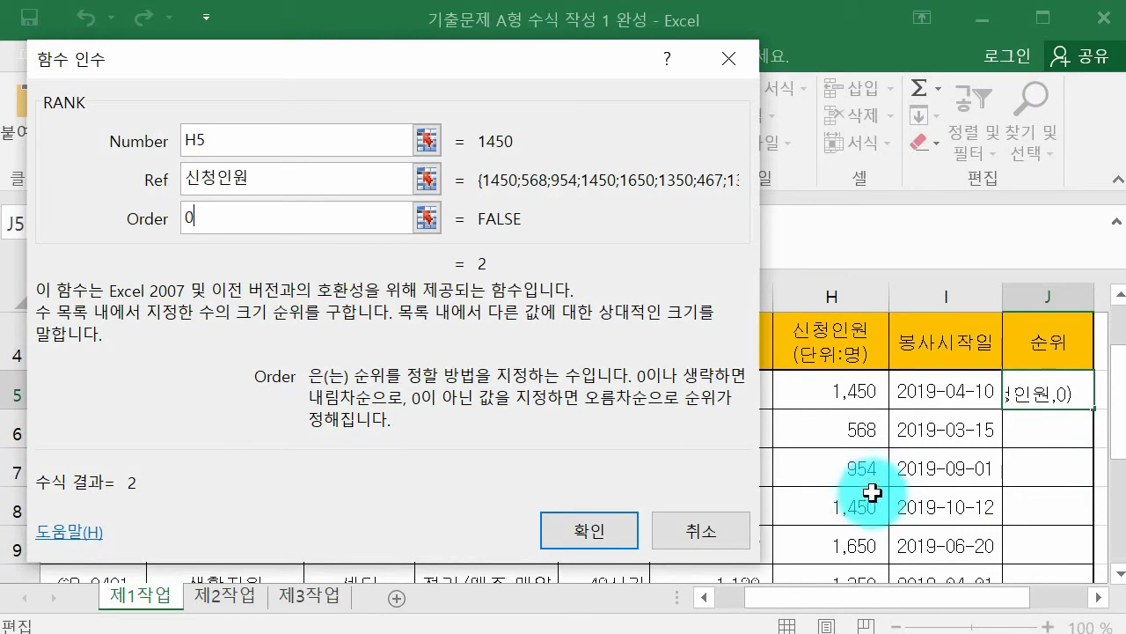
{"action": "left_click_drag", "start_coordinate": [314, 183], "coordinate": [159, 173]}
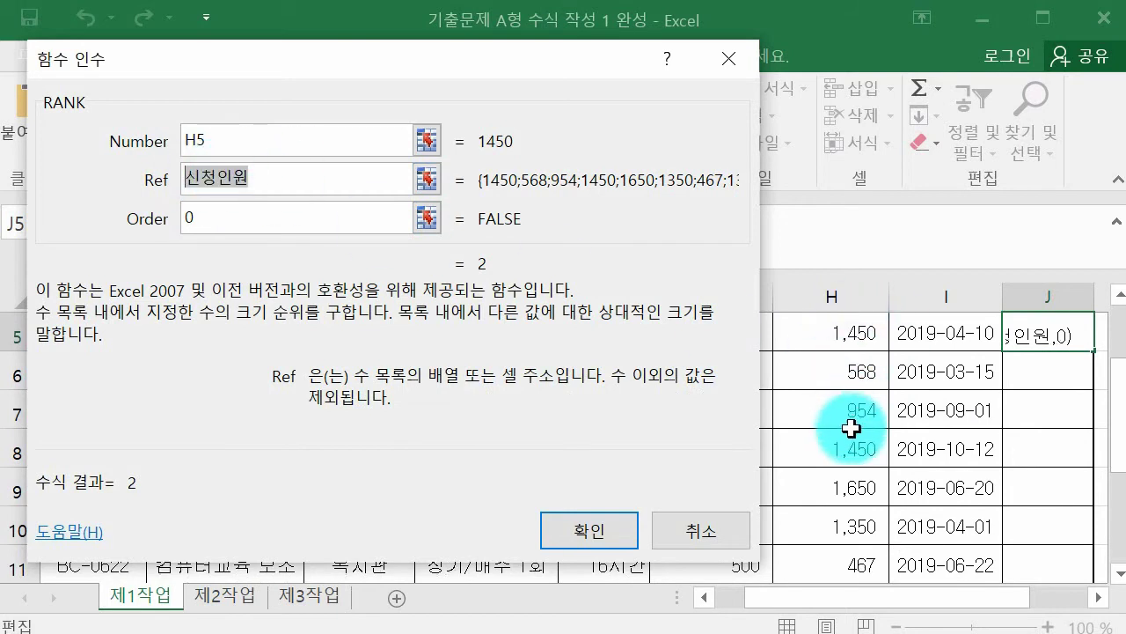
{"action": "scroll", "coordinate": [1099, 440], "scroll_direction": "down", "scroll_amount": 2}
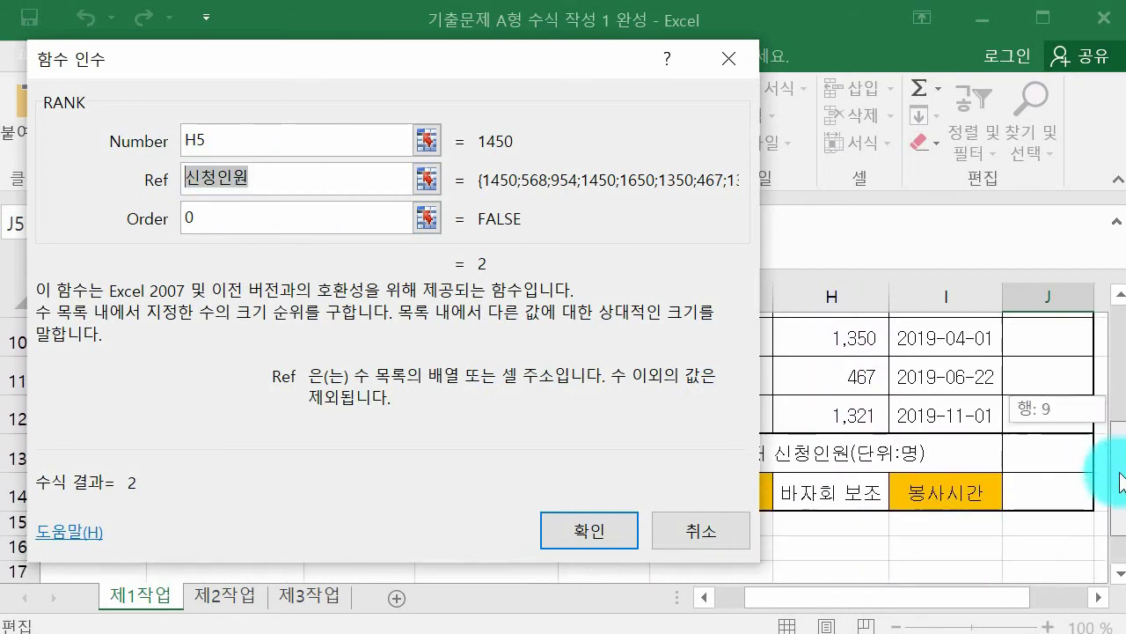
{"action": "left_click_drag", "start_coordinate": [1099, 490], "coordinate": [1101, 418]}
{"action": "left_click", "coordinate": [126, 141]}
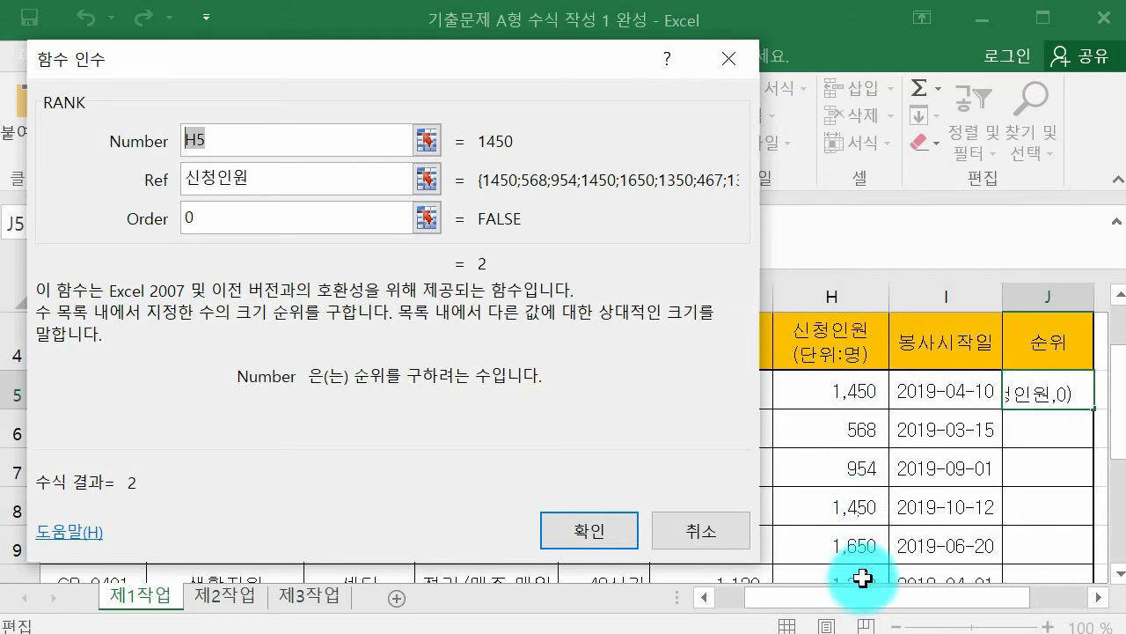
{"action": "left_click", "coordinate": [282, 187]}
{"action": "left_click_drag", "start_coordinate": [281, 186], "coordinate": [113, 186]}
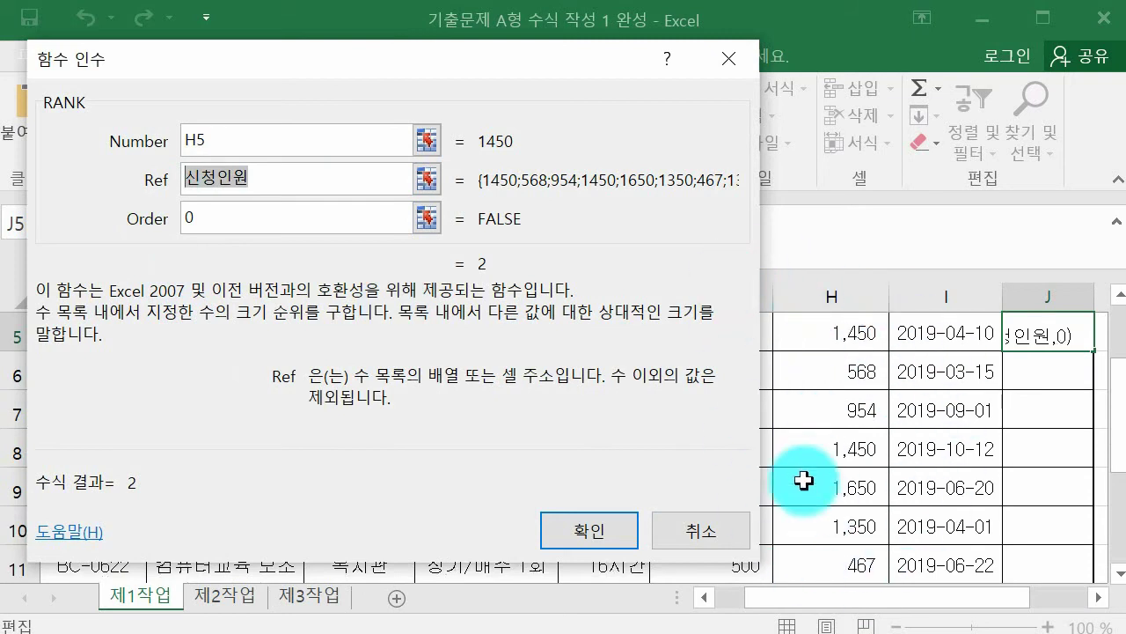
{"action": "left_click_drag", "start_coordinate": [239, 141], "coordinate": [154, 137]}
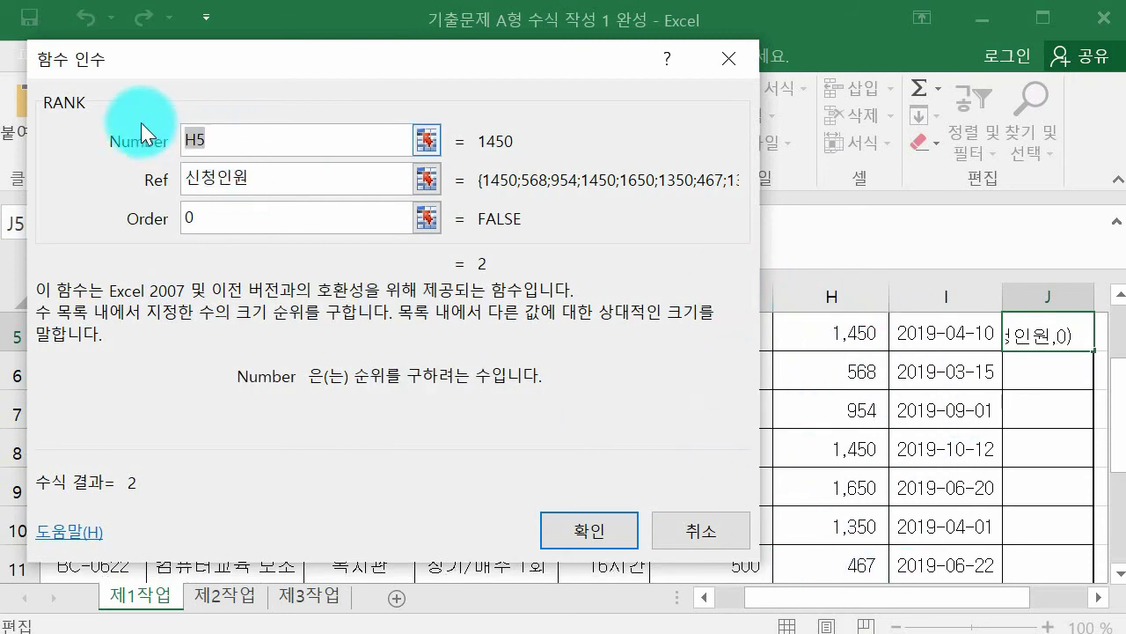
{"action": "left_click_drag", "start_coordinate": [322, 181], "coordinate": [183, 180]}
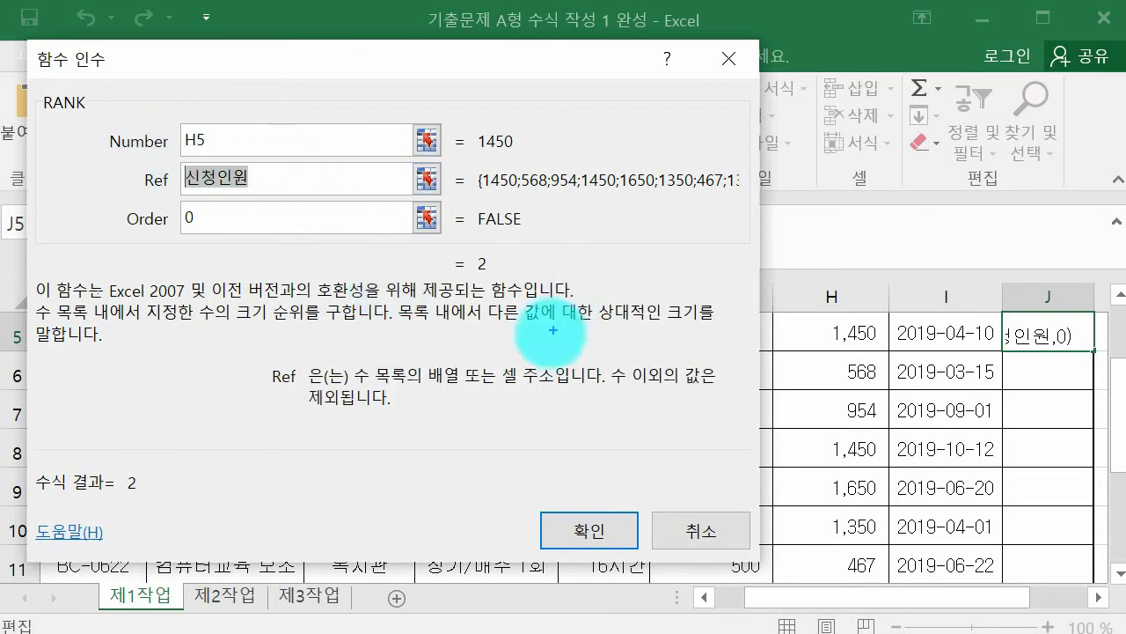
{"action": "left_click_drag", "start_coordinate": [299, 399], "coordinate": [299, 410]}
{"action": "left_click_drag", "start_coordinate": [423, 397], "coordinate": [479, 383]}
{"action": "mouse_move", "coordinate": [483, 424]}
{"action": "left_mouse_down"}
{"action": "mouse_move", "coordinate": [533, 454]}
{"action": "mouse_move", "coordinate": [573, 426]}
{"action": "mouse_move", "coordinate": [588, 450]}
{"action": "left_mouse_up"}
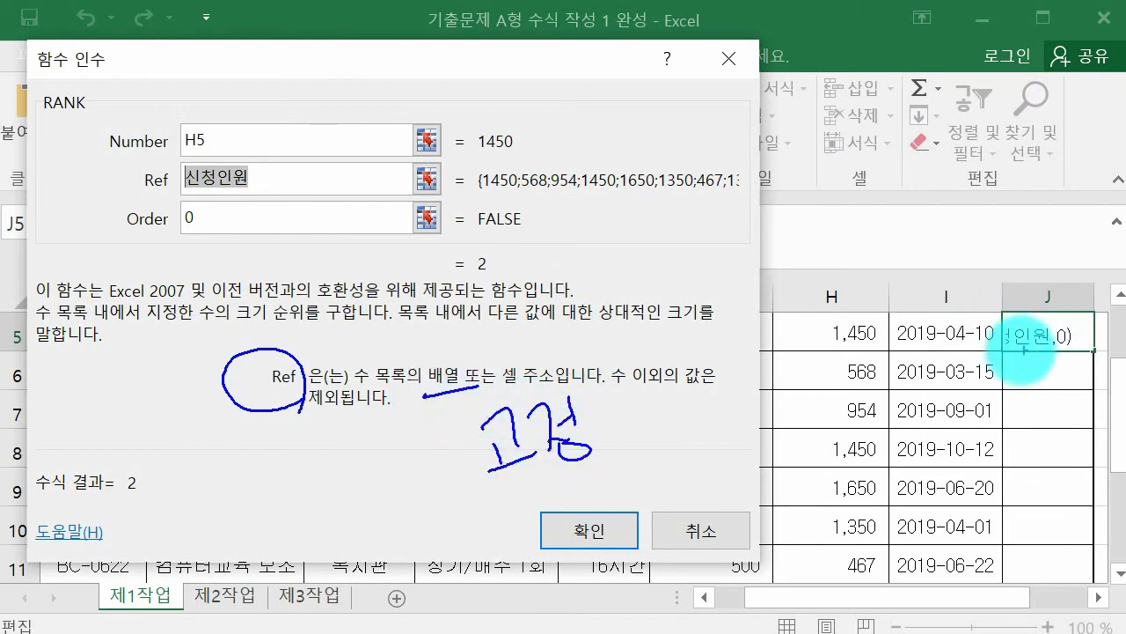
{"action": "mouse_move", "coordinate": [884, 350]}
{"action": "left_mouse_down"}
{"action": "mouse_move", "coordinate": [865, 297]}
{"action": "mouse_move", "coordinate": [883, 341]}
{"action": "left_mouse_up"}
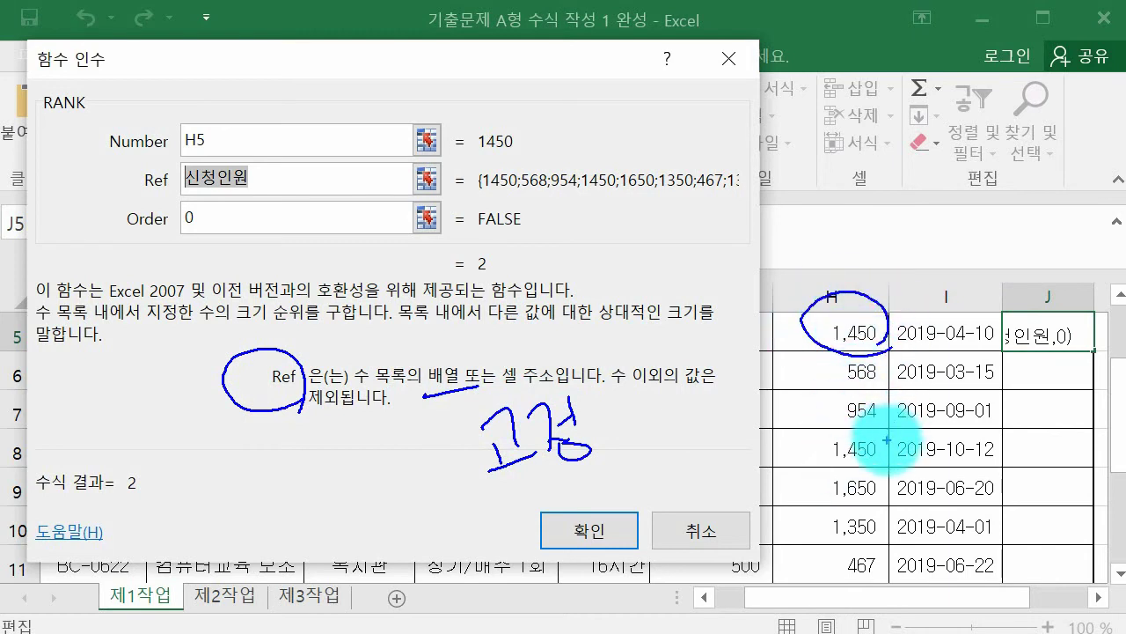
{"action": "mouse_move", "coordinate": [463, 189]}
{"action": "left_mouse_down"}
{"action": "mouse_move", "coordinate": [495, 181]}
{"action": "mouse_move", "coordinate": [488, 280]}
{"action": "left_mouse_up"}
{"action": "mouse_move", "coordinate": [568, 195]}
{"action": "left_mouse_down"}
{"action": "mouse_move", "coordinate": [611, 228]}
{"action": "mouse_move", "coordinate": [586, 257]}
{"action": "left_mouse_up"}
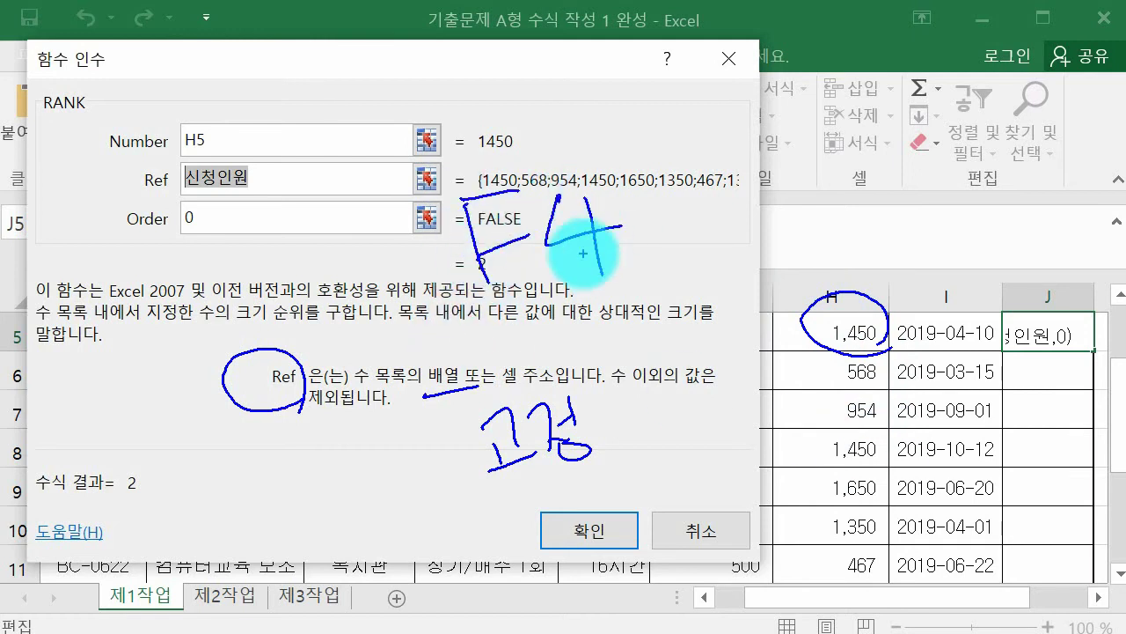
{"action": "key", "text": "Escape"}
Clear RANK's Ref argument and reselect the 신청인원 values in column H as the comparison range
{"action": "left_click", "coordinate": [294, 181]}
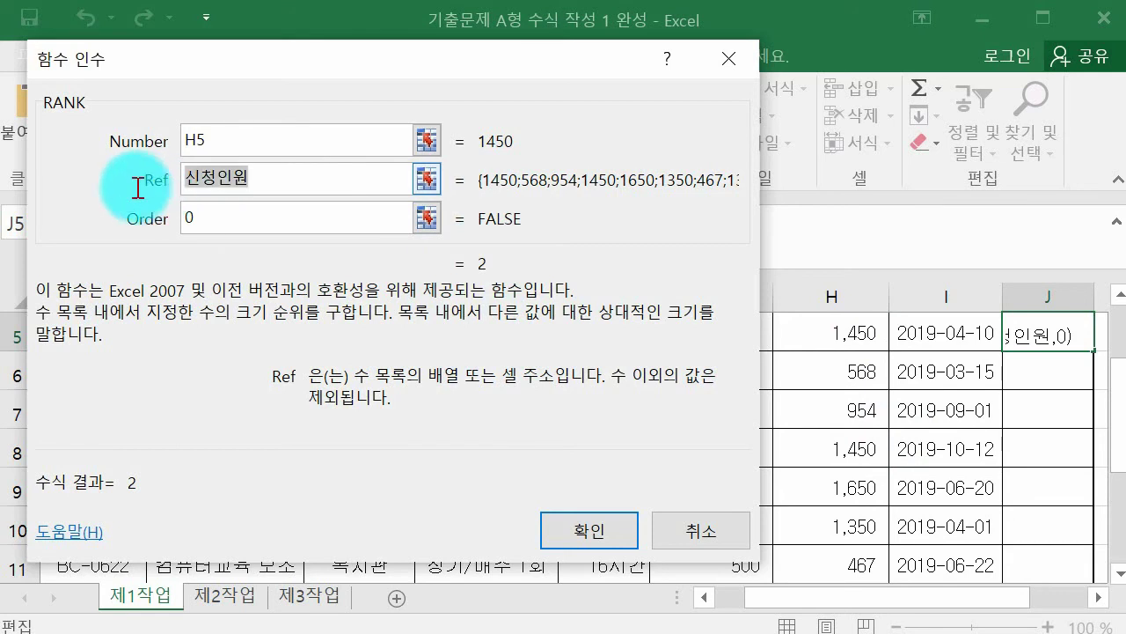
{"action": "left_click_drag", "start_coordinate": [184, 182], "coordinate": [205, 192]}
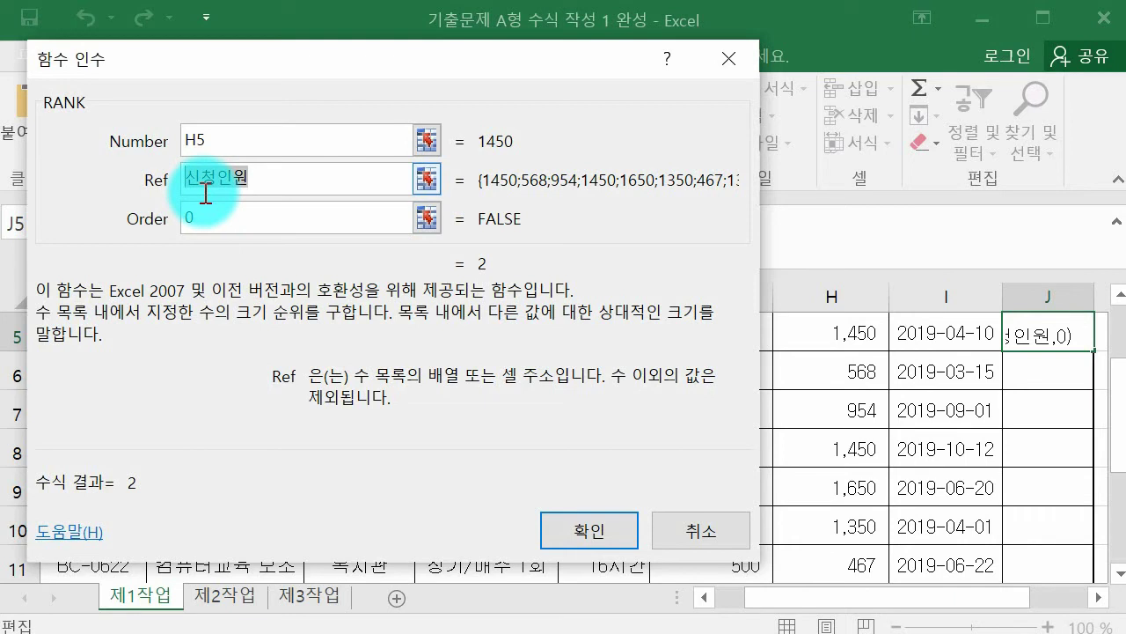
{"action": "key", "text": "BackSpace"}
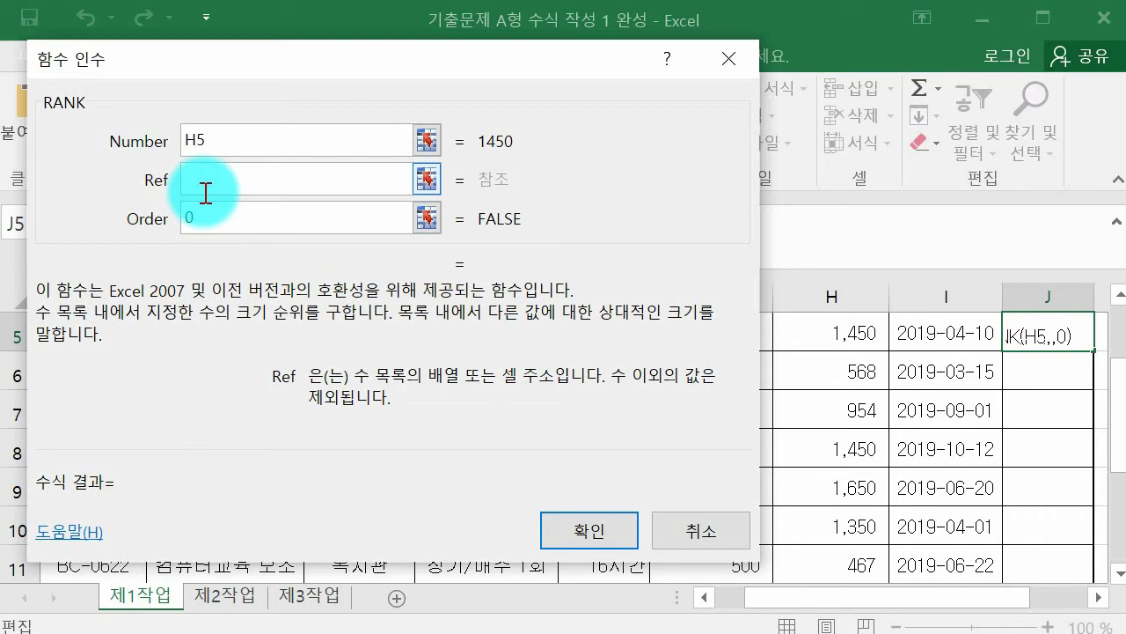
{"action": "left_click_drag", "start_coordinate": [1116, 405], "coordinate": [1120, 394]}
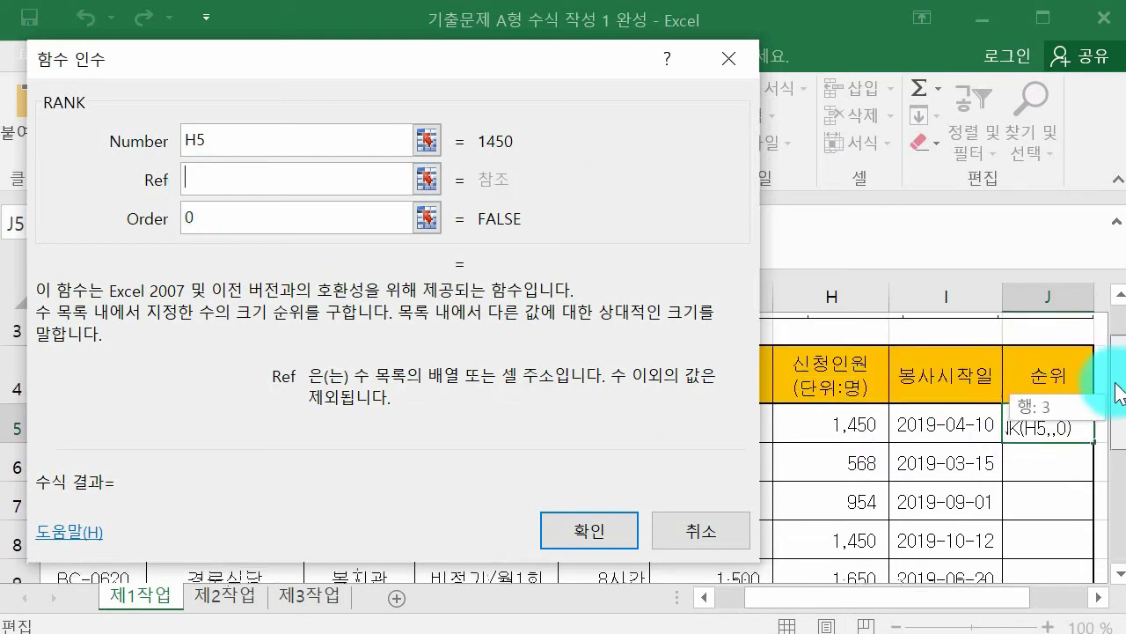
{"action": "left_click_drag", "start_coordinate": [834, 430], "coordinate": [827, 507]}
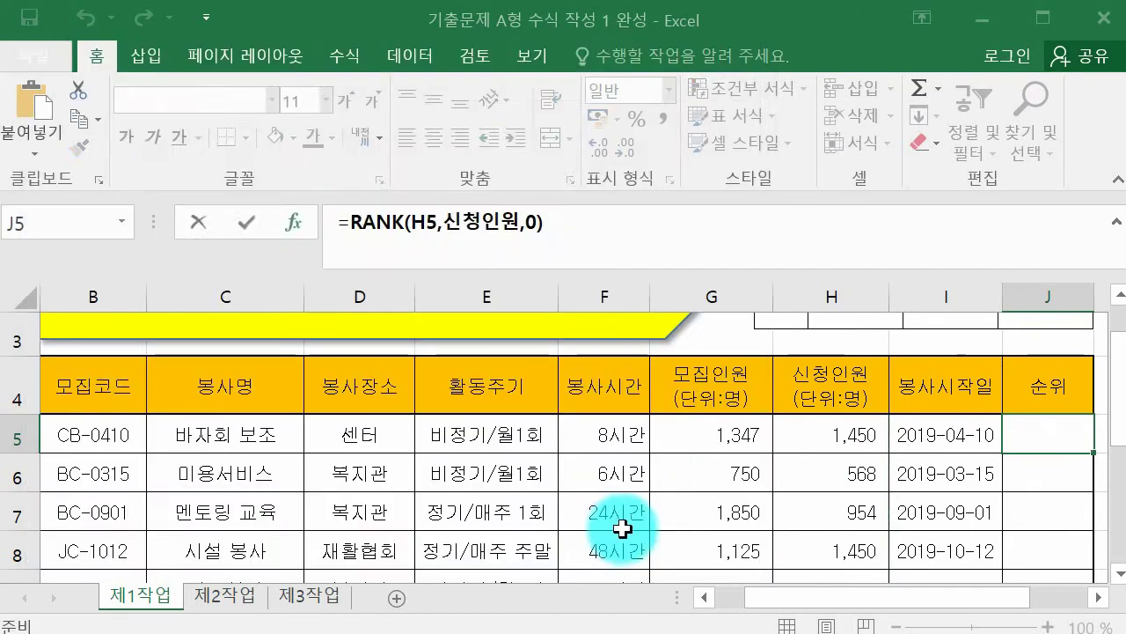
Confirm the RANK function in J5 and copy its formula down the 순위 column through J12
{"action": "left_click", "coordinate": [623, 533]}
{"action": "mouse_move", "coordinate": [1094, 452]}
{"action": "left_mouse_down"}
{"action": "mouse_move", "coordinate": [1088, 613]}
{"action": "mouse_move", "coordinate": [1076, 404]}
{"action": "mouse_move", "coordinate": [1085, 453]}
{"action": "left_mouse_up"}
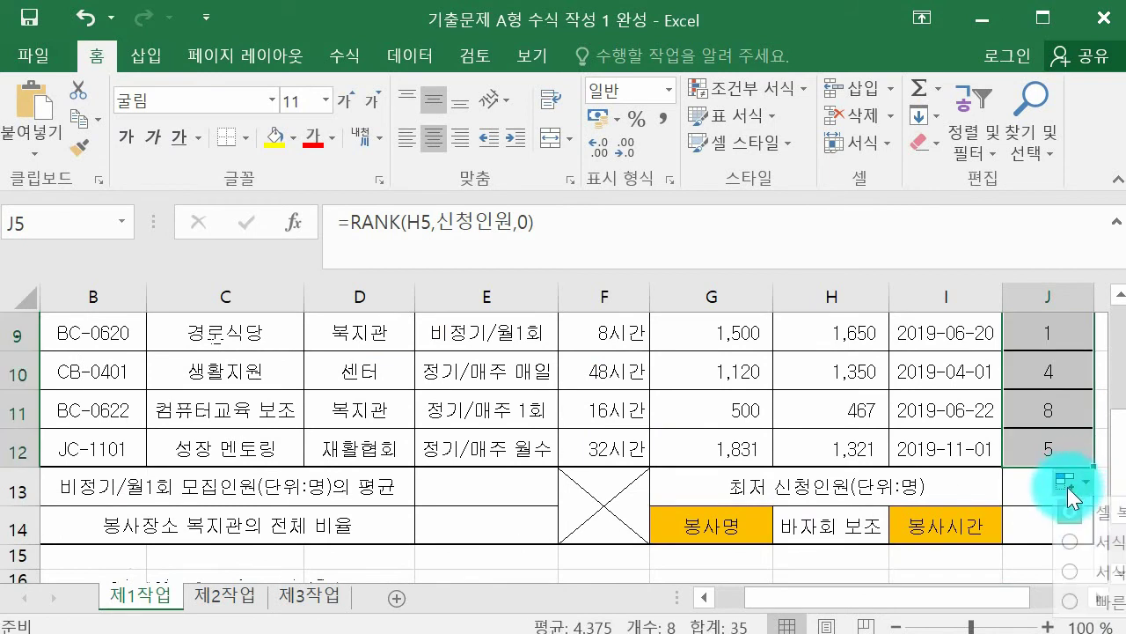
{"action": "scroll", "coordinate": [1082, 573], "scroll_direction": "up", "scroll_amount": 2}
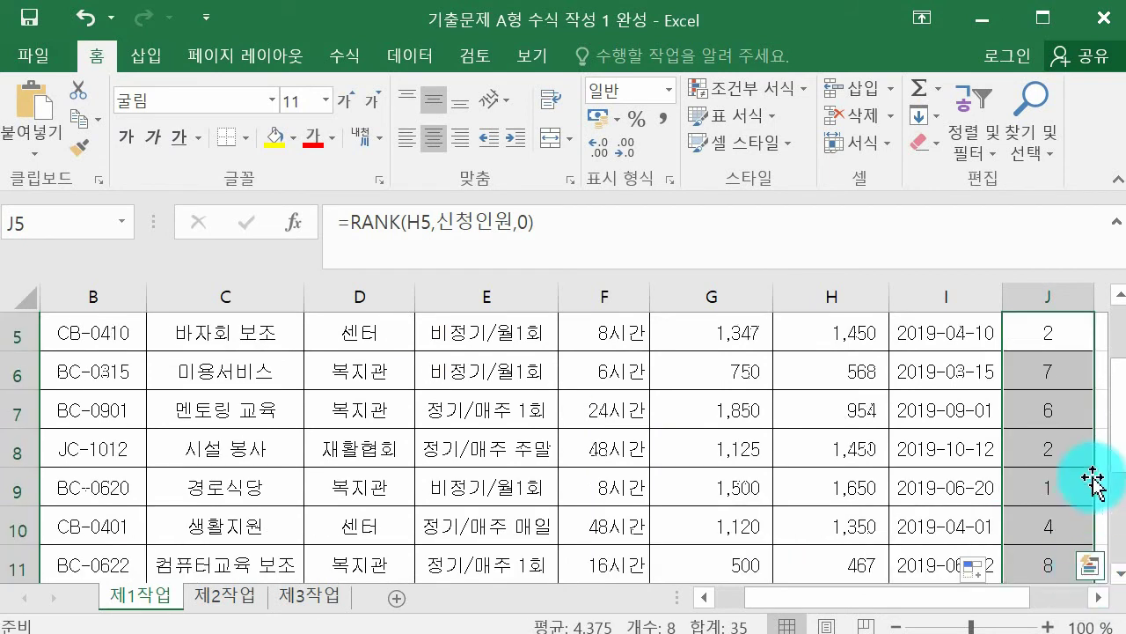
{"action": "scroll", "coordinate": [1107, 440], "scroll_direction": "up", "scroll_amount": 1}
Check the RANK formulas and rankings cell by cell in the 순위 column from J5 through J12
{"action": "left_click", "coordinate": [1052, 402]}
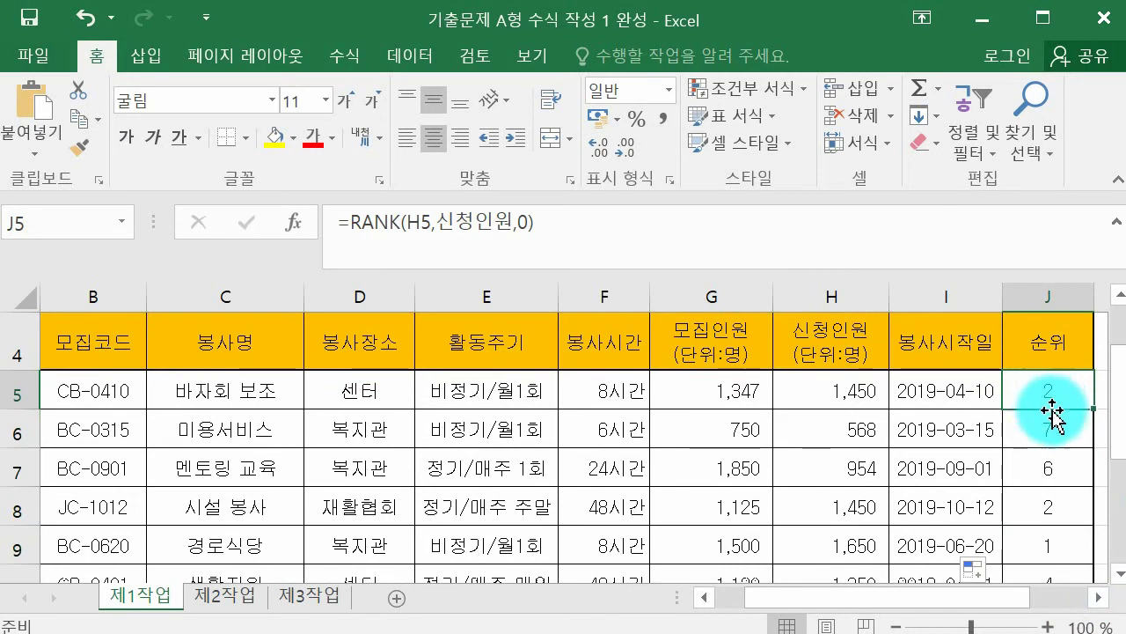
{"action": "key", "text": "Down"}
{"action": "key", "text": "Down"}
{"action": "key", "text": "Down"}
{"action": "key", "text": "Down"}
{"action": "key", "text": "Down"}
{"action": "key", "text": "Down"}
{"action": "key", "text": "Down"}
{"action": "key", "text": "Down"}
{"action": "key", "text": "Up"}
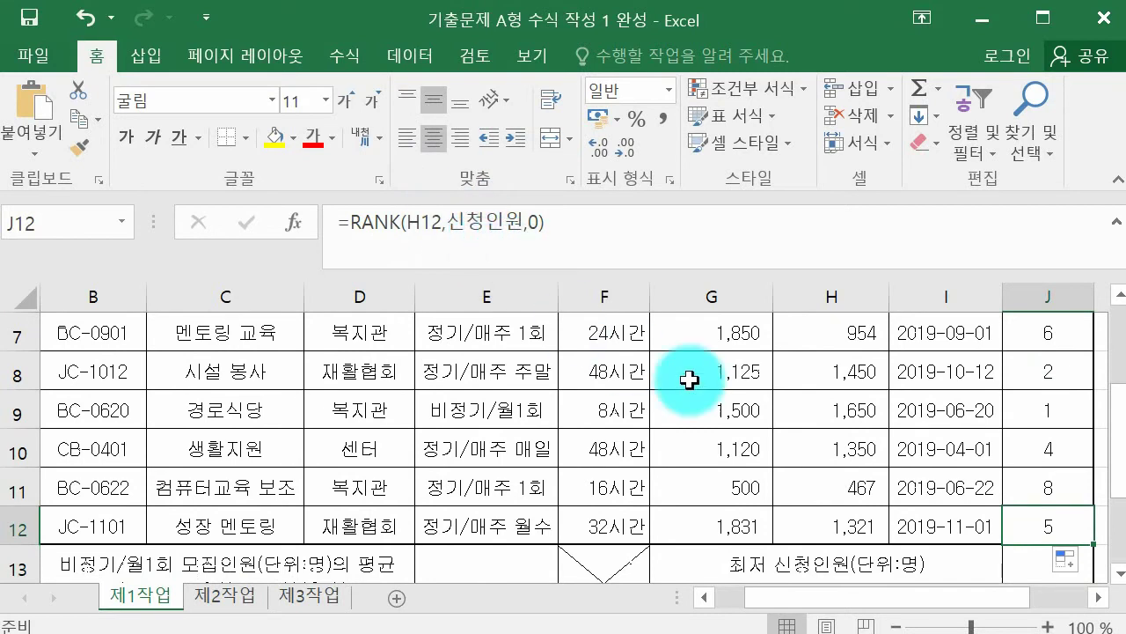
{"action": "left_click_drag", "start_coordinate": [1106, 439], "coordinate": [1101, 407]}
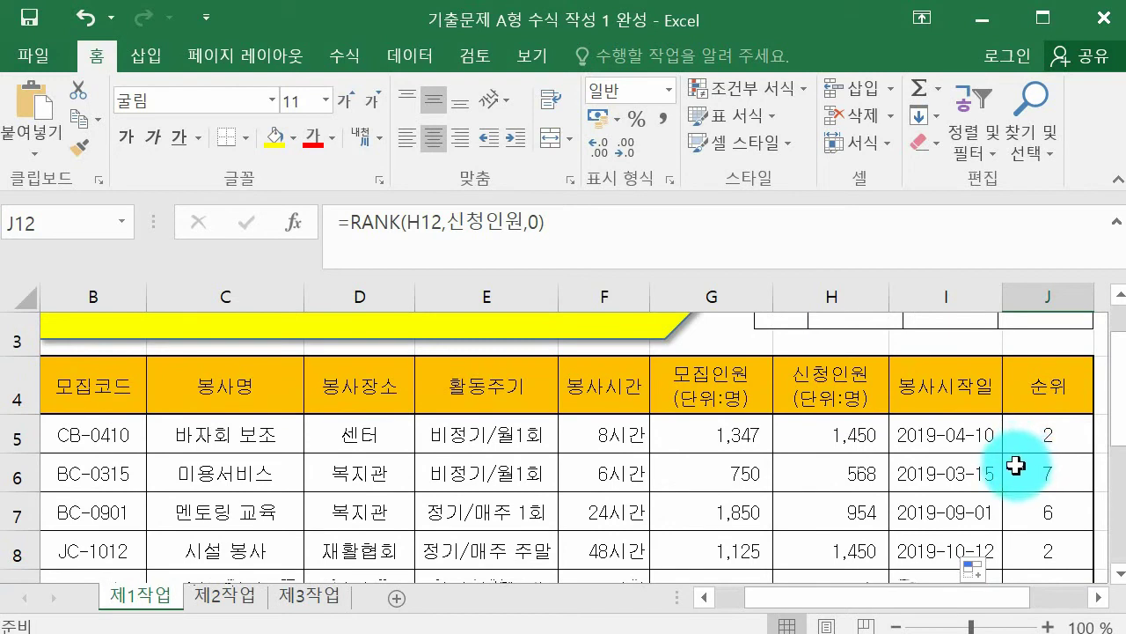
{"action": "left_click", "coordinate": [1029, 444]}
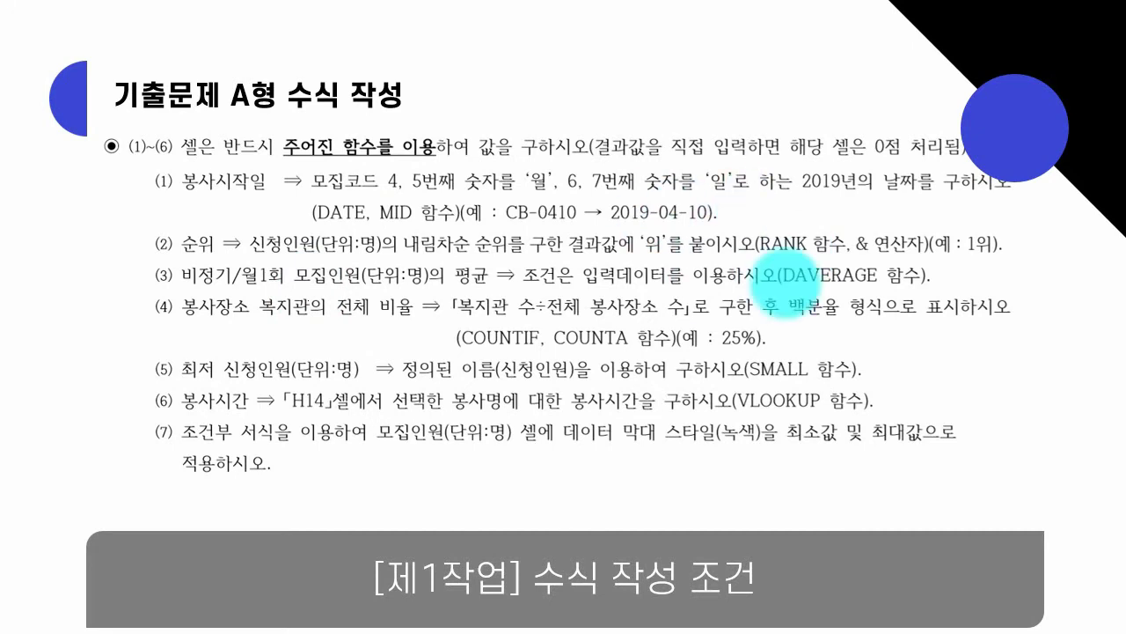
Review condition (3) on the slide, marking the 비정기/월1회 condition, the 모집인원 field and the 평균 calculation
{"action": "mouse_move", "coordinate": [880, 257]}
{"action": "left_mouse_down"}
{"action": "mouse_move", "coordinate": [845, 251]}
{"action": "mouse_move", "coordinate": [792, 304]}
{"action": "mouse_move", "coordinate": [897, 314]}
{"action": "mouse_move", "coordinate": [867, 238]}
{"action": "mouse_move", "coordinate": [878, 288]}
{"action": "left_mouse_up"}
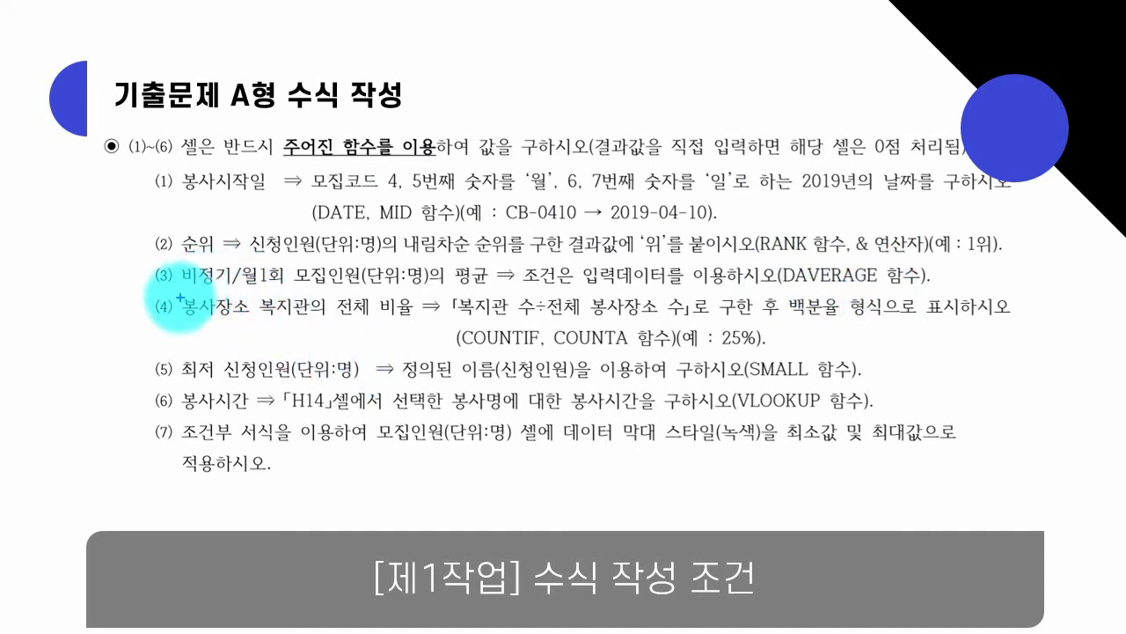
{"action": "mouse_move", "coordinate": [179, 297]}
{"action": "left_mouse_down"}
{"action": "mouse_move", "coordinate": [286, 285]}
{"action": "mouse_move", "coordinate": [304, 303]}
{"action": "left_mouse_up"}
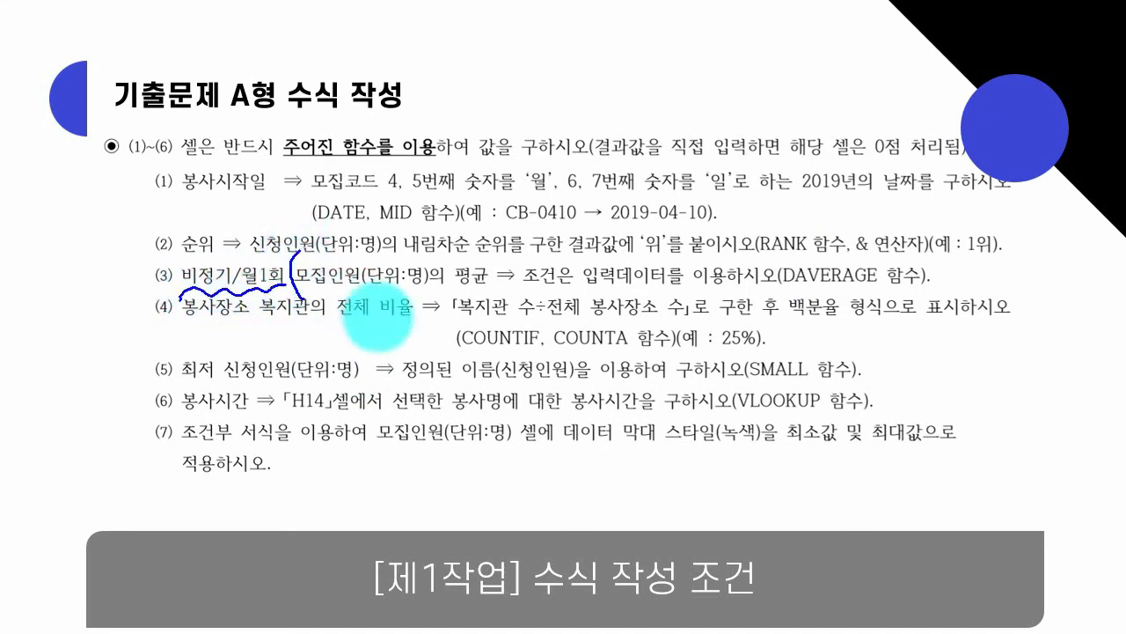
{"action": "left_click_drag", "start_coordinate": [438, 249], "coordinate": [453, 278]}
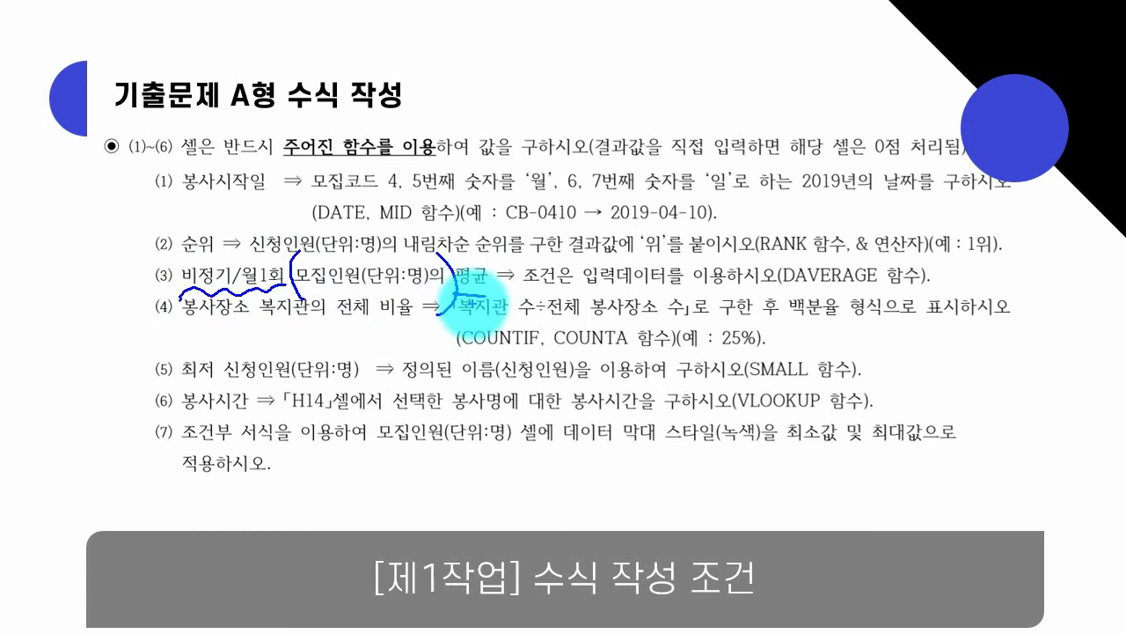
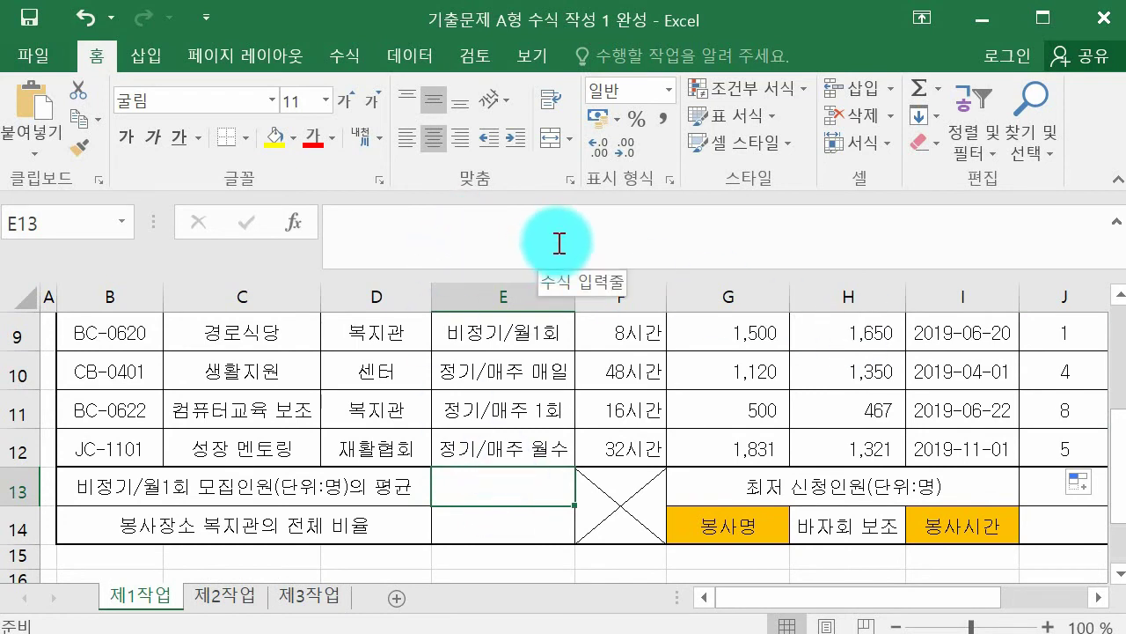
Start a DAVERAGE function in E13 for the 비정기/월1회 모집인원 average and bring up its function arguments
{"action": "left_click", "coordinate": [554, 236]}
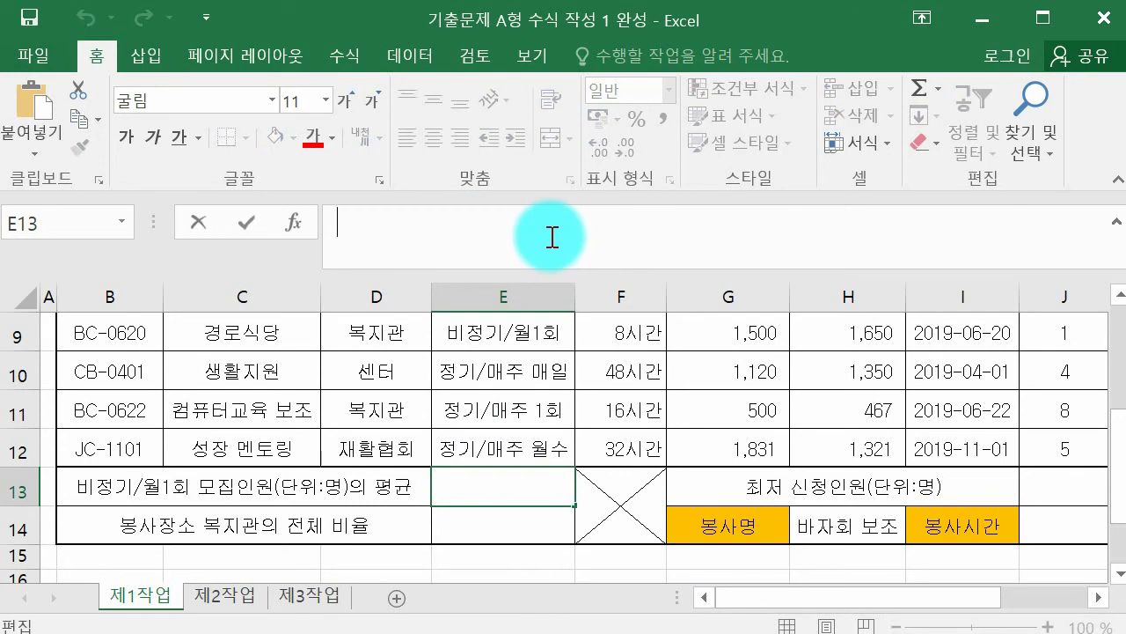
{"action": "type", "text": "="}
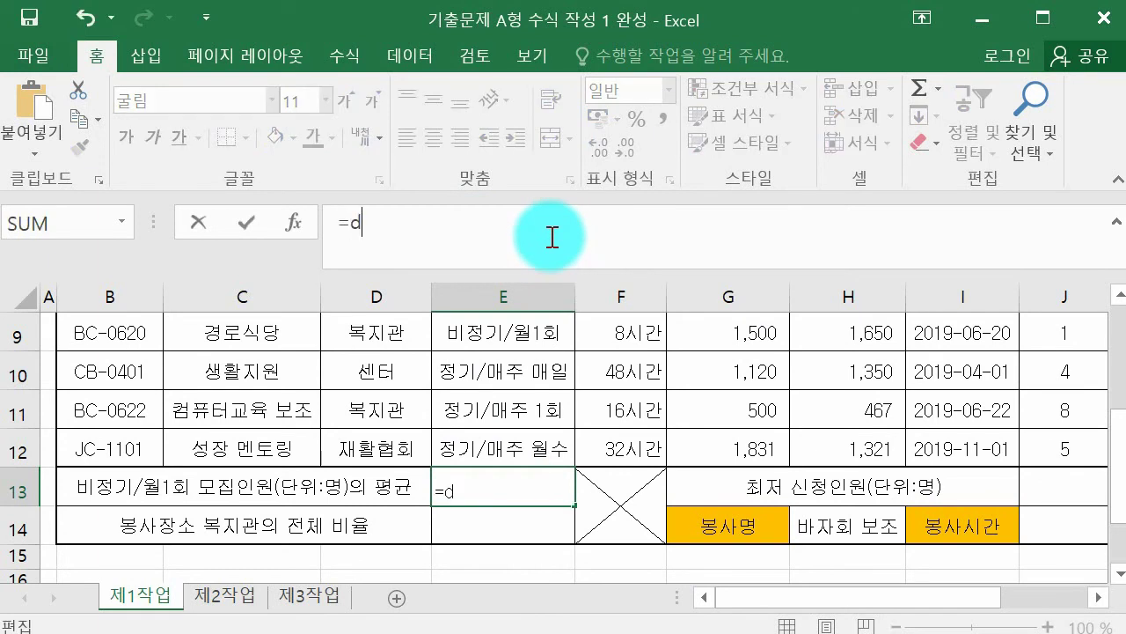
{"action": "type", "text": "da"}
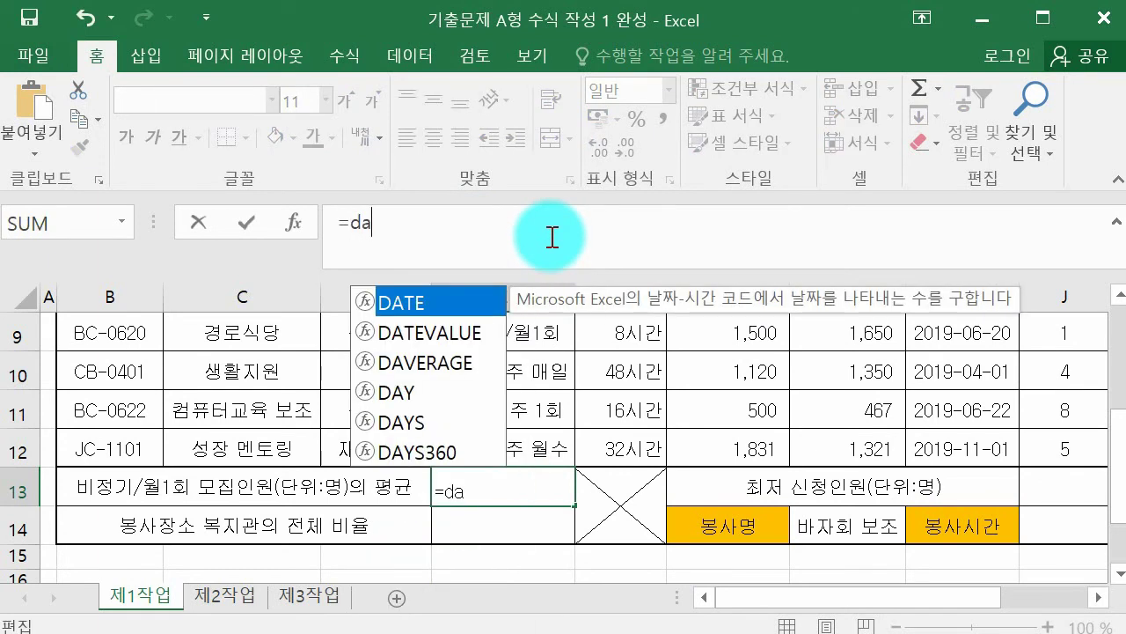
{"action": "key", "text": "Down"}
{"action": "key", "text": "Down"}
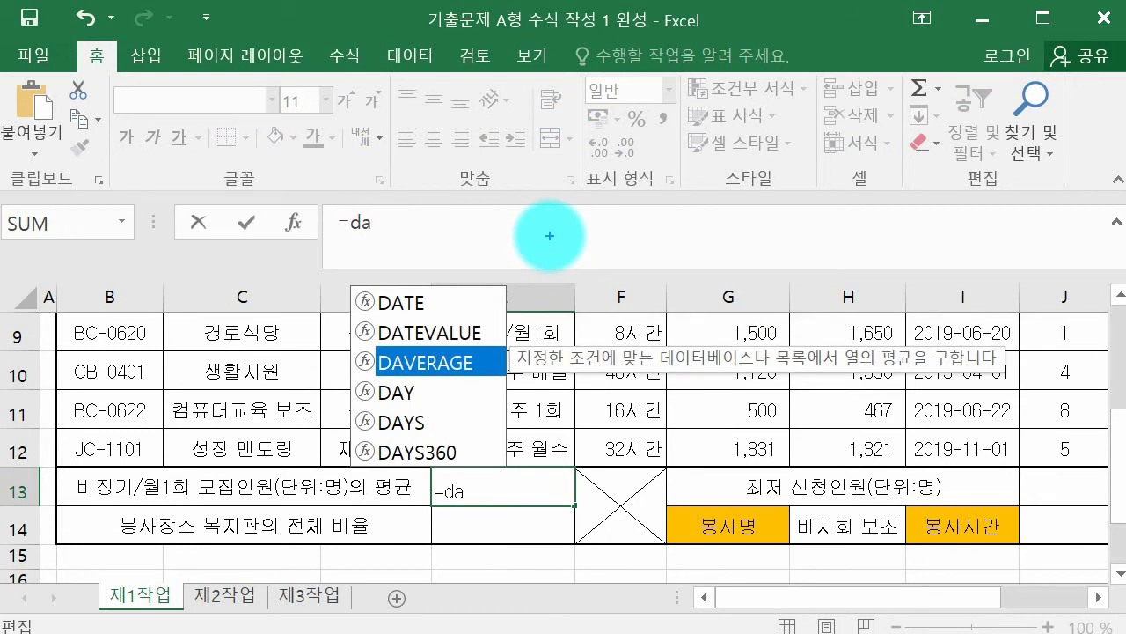
{"action": "key", "text": "Tab"}
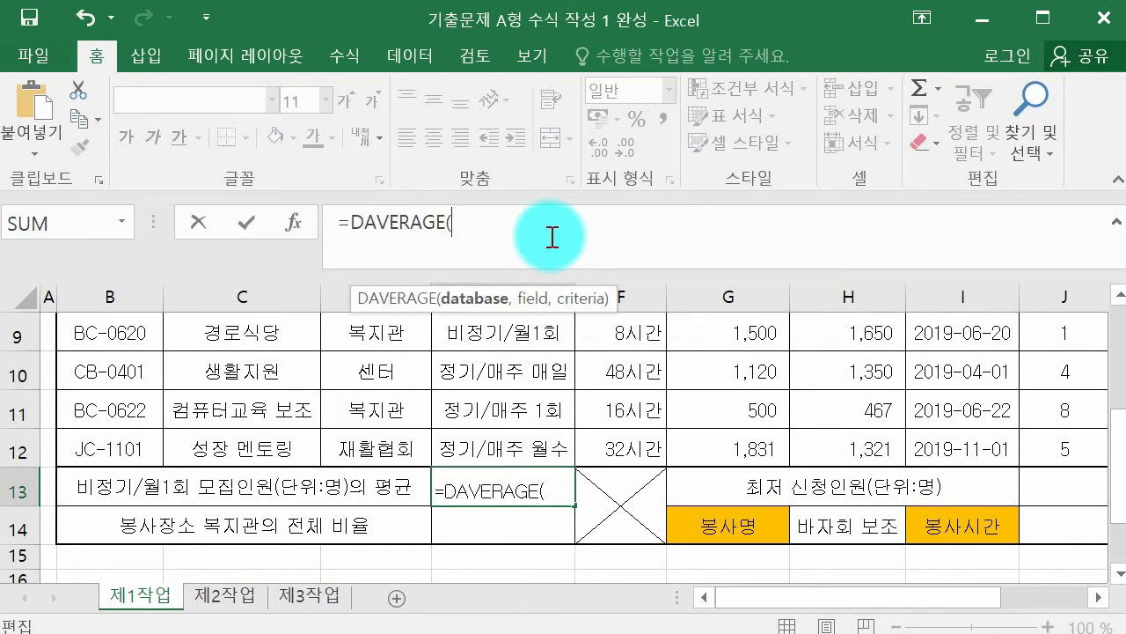
{"action": "type", "text": ")"}
{"action": "key", "text": "ctrl+a"}
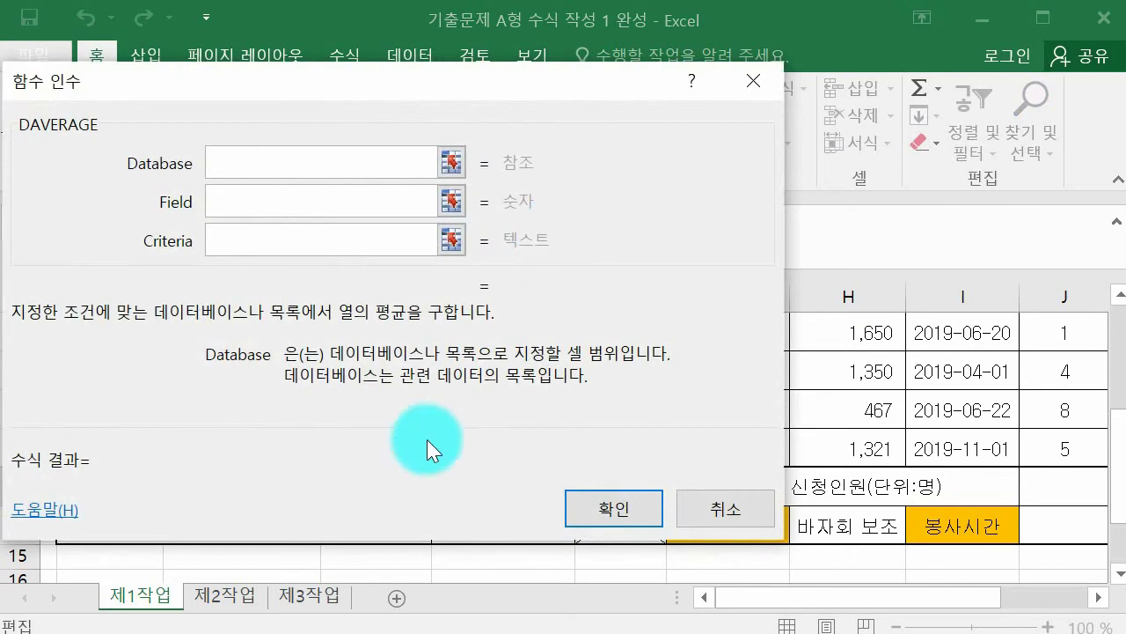
{"action": "left_click_drag", "start_coordinate": [311, 90], "coordinate": [627, 152]}
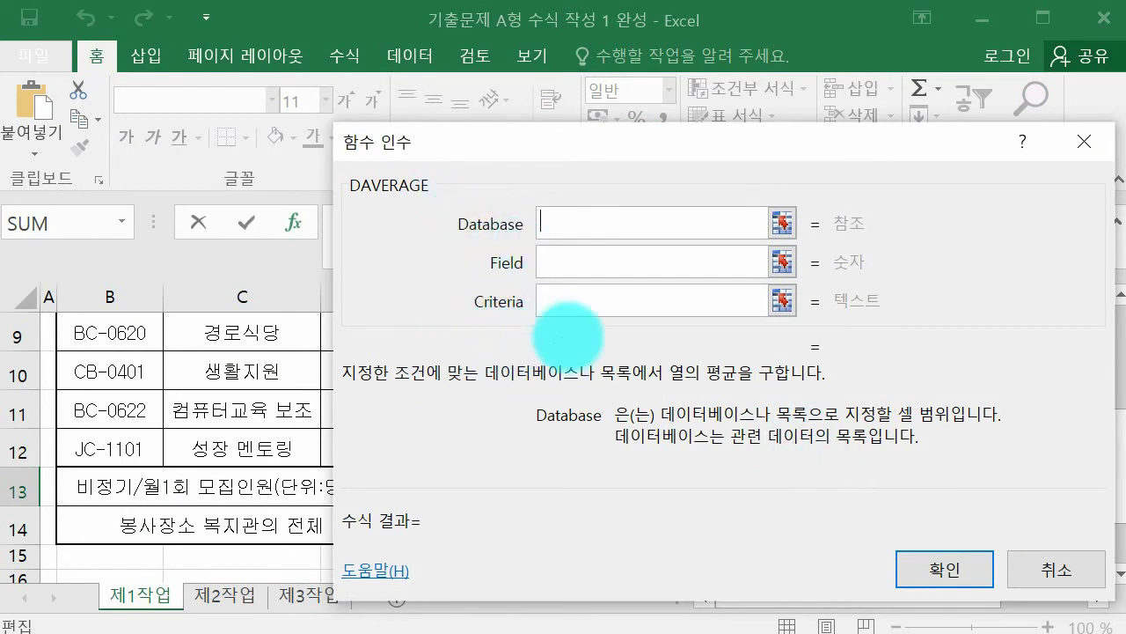
Examine DAVERAGE's arguments: Database as the full range with headers, Field as 모집인원, and Criteria as 비정기/월1회
{"action": "mouse_move", "coordinate": [500, 209]}
{"action": "left_mouse_down"}
{"action": "mouse_move", "coordinate": [570, 176]}
{"action": "mouse_move", "coordinate": [584, 206]}
{"action": "mouse_move", "coordinate": [605, 215]}
{"action": "left_mouse_up"}
{"action": "mouse_move", "coordinate": [600, 181]}
{"action": "left_mouse_down"}
{"action": "mouse_move", "coordinate": [613, 174]}
{"action": "mouse_move", "coordinate": [630, 198]}
{"action": "mouse_move", "coordinate": [660, 194]}
{"action": "left_mouse_up"}
{"action": "mouse_move", "coordinate": [654, 196]}
{"action": "left_mouse_down"}
{"action": "mouse_move", "coordinate": [672, 201]}
{"action": "mouse_move", "coordinate": [687, 175]}
{"action": "left_mouse_up"}
{"action": "left_click_drag", "start_coordinate": [682, 180], "coordinate": [698, 198]}
{"action": "left_click_drag", "start_coordinate": [699, 185], "coordinate": [710, 184]}
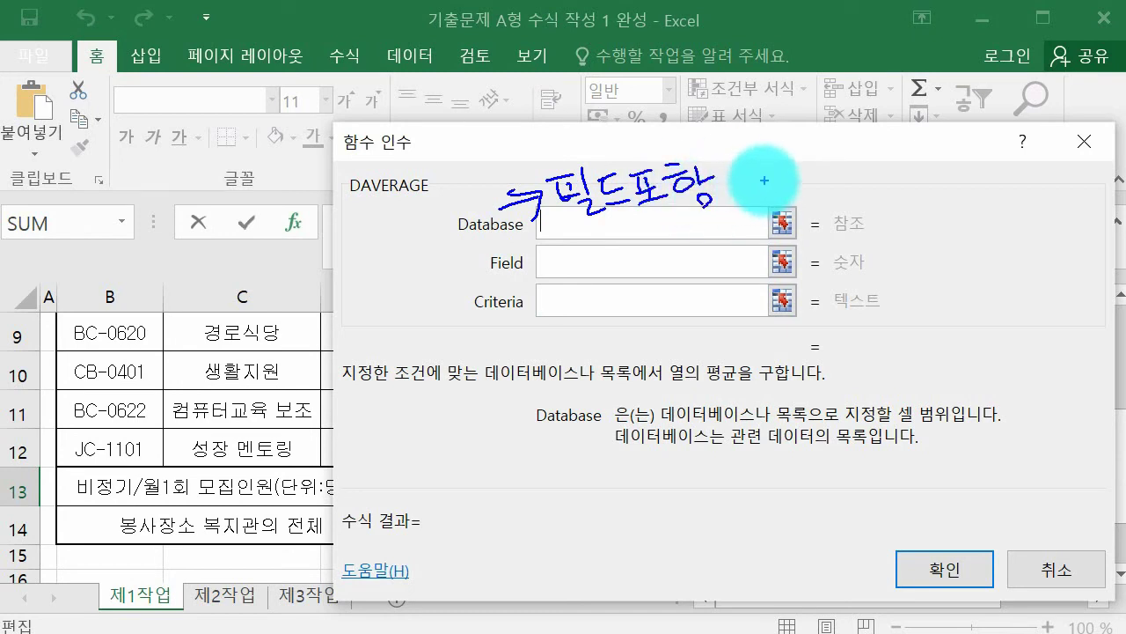
{"action": "left_click_drag", "start_coordinate": [734, 163], "coordinate": [739, 169]}
{"action": "mouse_move", "coordinate": [728, 176]}
{"action": "left_mouse_down"}
{"action": "mouse_move", "coordinate": [749, 175]}
{"action": "mouse_move", "coordinate": [734, 183]}
{"action": "mouse_move", "coordinate": [754, 189]}
{"action": "left_mouse_up"}
{"action": "mouse_move", "coordinate": [755, 176]}
{"action": "left_mouse_down"}
{"action": "mouse_move", "coordinate": [771, 175]}
{"action": "mouse_move", "coordinate": [770, 203]}
{"action": "left_mouse_up"}
{"action": "mouse_move", "coordinate": [803, 162]}
{"action": "left_mouse_down"}
{"action": "mouse_move", "coordinate": [806, 181]}
{"action": "mouse_move", "coordinate": [829, 172]}
{"action": "left_mouse_up"}
{"action": "left_click_drag", "start_coordinate": [830, 159], "coordinate": [831, 186]}
{"action": "mouse_move", "coordinate": [814, 185]}
{"action": "left_mouse_down"}
{"action": "mouse_move", "coordinate": [836, 193]}
{"action": "mouse_move", "coordinate": [858, 162]}
{"action": "left_mouse_up"}
{"action": "mouse_move", "coordinate": [849, 167]}
{"action": "left_mouse_down"}
{"action": "mouse_move", "coordinate": [869, 168]}
{"action": "mouse_move", "coordinate": [849, 187]}
{"action": "left_mouse_up"}
{"action": "left_click_drag", "start_coordinate": [863, 176], "coordinate": [880, 180]}
{"action": "mouse_move", "coordinate": [880, 169]}
{"action": "left_mouse_down"}
{"action": "mouse_move", "coordinate": [890, 185]}
{"action": "mouse_move", "coordinate": [931, 171]}
{"action": "mouse_move", "coordinate": [934, 187]}
{"action": "mouse_move", "coordinate": [949, 176]}
{"action": "mouse_move", "coordinate": [971, 185]}
{"action": "left_mouse_up"}
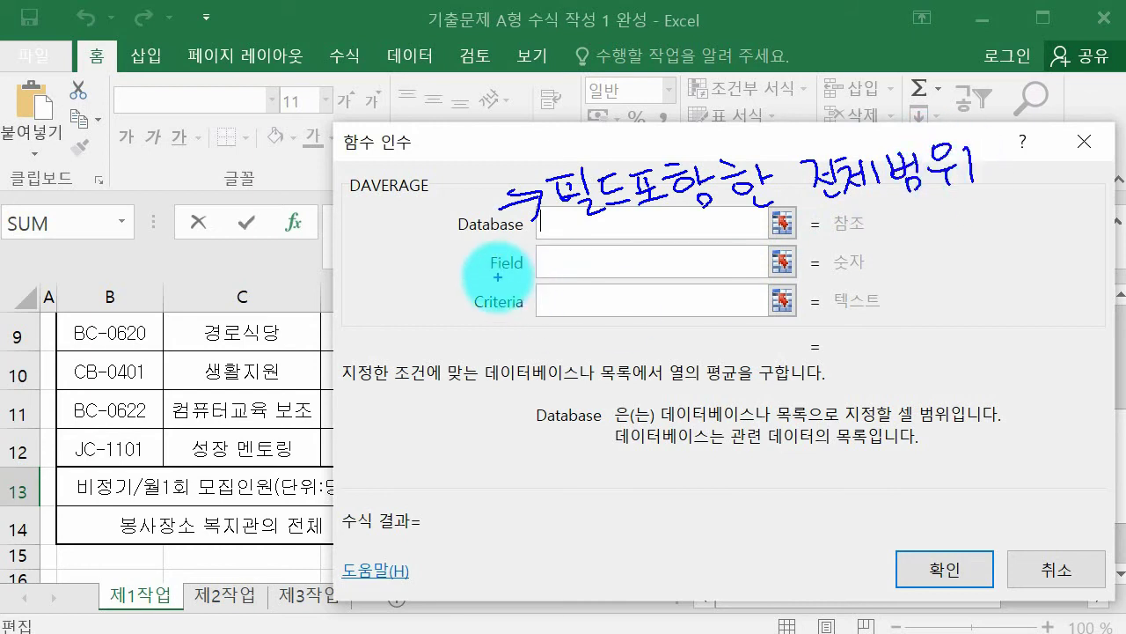
{"action": "mouse_move", "coordinate": [490, 281]}
{"action": "left_mouse_down"}
{"action": "mouse_move", "coordinate": [538, 282]}
{"action": "mouse_move", "coordinate": [595, 257]}
{"action": "mouse_move", "coordinate": [585, 275]}
{"action": "mouse_move", "coordinate": [689, 268]}
{"action": "mouse_move", "coordinate": [711, 250]}
{"action": "mouse_move", "coordinate": [706, 266]}
{"action": "left_mouse_up"}
{"action": "mouse_move", "coordinate": [720, 244]}
{"action": "left_mouse_down"}
{"action": "mouse_move", "coordinate": [720, 266]}
{"action": "mouse_move", "coordinate": [730, 255]}
{"action": "left_mouse_up"}
{"action": "mouse_move", "coordinate": [703, 265]}
{"action": "left_mouse_down"}
{"action": "mouse_move", "coordinate": [728, 274]}
{"action": "mouse_move", "coordinate": [764, 246]}
{"action": "mouse_move", "coordinate": [776, 275]}
{"action": "mouse_move", "coordinate": [804, 259]}
{"action": "left_mouse_up"}
{"action": "left_click_drag", "start_coordinate": [785, 262], "coordinate": [829, 257]}
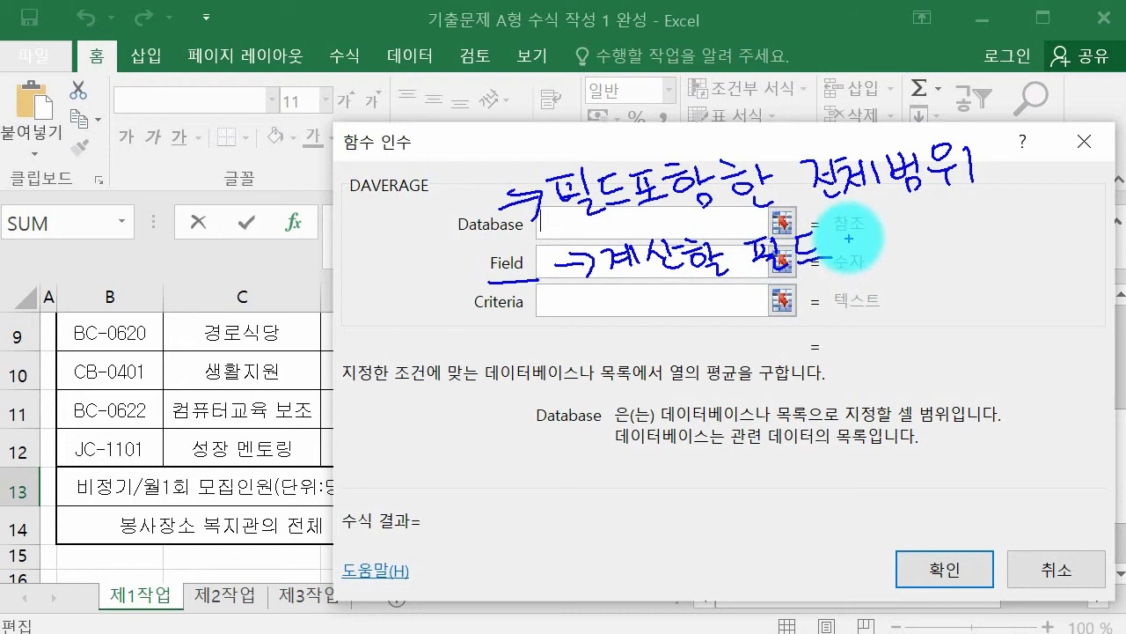
{"action": "mouse_move", "coordinate": [850, 236]}
{"action": "left_mouse_down"}
{"action": "mouse_move", "coordinate": [846, 269]}
{"action": "mouse_move", "coordinate": [887, 244]}
{"action": "mouse_move", "coordinate": [870, 261]}
{"action": "mouse_move", "coordinate": [924, 264]}
{"action": "left_mouse_up"}
{"action": "left_click_drag", "start_coordinate": [945, 220], "coordinate": [947, 225]}
{"action": "left_click_drag", "start_coordinate": [964, 215], "coordinate": [975, 257]}
{"action": "left_click_drag", "start_coordinate": [1003, 205], "coordinate": [1014, 225]}
{"action": "left_click_drag", "start_coordinate": [992, 228], "coordinate": [995, 248]}
{"action": "left_click_drag", "start_coordinate": [1027, 205], "coordinate": [1028, 251]}
{"action": "left_click_drag", "start_coordinate": [1014, 225], "coordinate": [1028, 225]}
{"action": "left_click_drag", "start_coordinate": [999, 238], "coordinate": [1037, 256]}
{"action": "left_click_drag", "start_coordinate": [1049, 202], "coordinate": [1051, 257]}
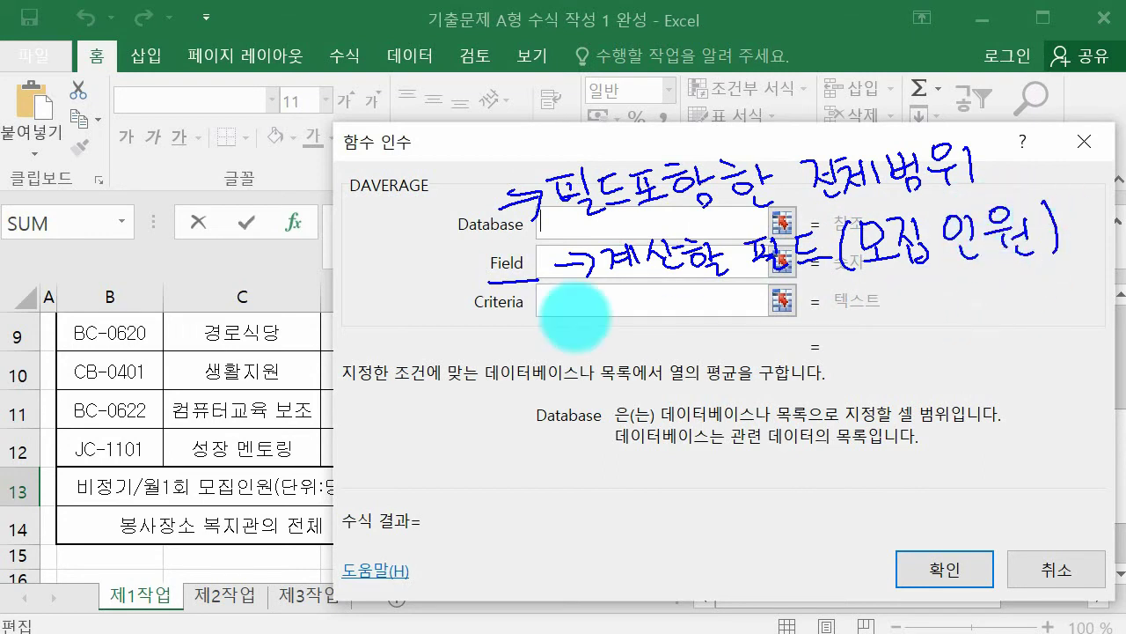
{"action": "mouse_move", "coordinate": [469, 322]}
{"action": "left_mouse_down"}
{"action": "mouse_move", "coordinate": [554, 310]}
{"action": "mouse_move", "coordinate": [535, 346]}
{"action": "mouse_move", "coordinate": [549, 368]}
{"action": "left_mouse_up"}
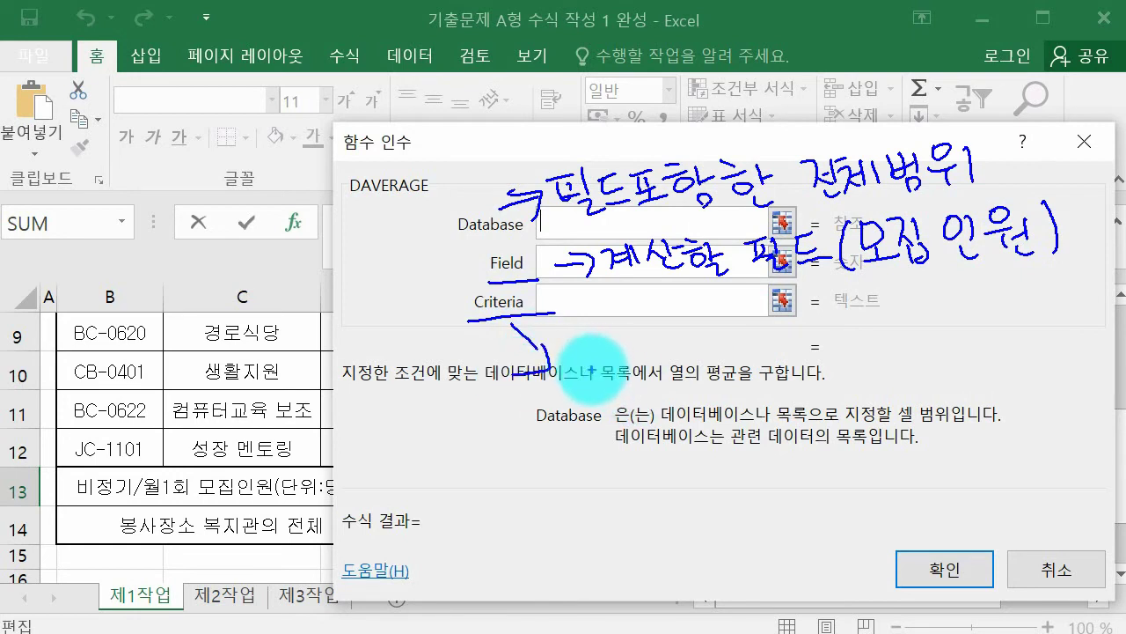
{"action": "mouse_move", "coordinate": [597, 361]}
{"action": "left_mouse_down"}
{"action": "mouse_move", "coordinate": [600, 398]}
{"action": "mouse_move", "coordinate": [614, 376]}
{"action": "left_mouse_up"}
{"action": "mouse_move", "coordinate": [614, 356]}
{"action": "left_mouse_down"}
{"action": "mouse_move", "coordinate": [618, 398]}
{"action": "mouse_move", "coordinate": [661, 392]}
{"action": "left_mouse_up"}
{"action": "left_click_drag", "start_coordinate": [669, 376], "coordinate": [682, 377]}
{"action": "mouse_move", "coordinate": [682, 348]}
{"action": "left_mouse_down"}
{"action": "mouse_move", "coordinate": [696, 426]}
{"action": "mouse_move", "coordinate": [739, 356]}
{"action": "left_mouse_up"}
{"action": "mouse_move", "coordinate": [750, 317]}
{"action": "left_mouse_down"}
{"action": "mouse_move", "coordinate": [748, 387]}
{"action": "mouse_move", "coordinate": [760, 387]}
{"action": "left_mouse_up"}
{"action": "mouse_move", "coordinate": [783, 333]}
{"action": "left_mouse_down"}
{"action": "mouse_move", "coordinate": [818, 391]}
{"action": "mouse_move", "coordinate": [843, 387]}
{"action": "left_mouse_up"}
{"action": "mouse_move", "coordinate": [846, 332]}
{"action": "left_mouse_down"}
{"action": "mouse_move", "coordinate": [851, 388]}
{"action": "mouse_move", "coordinate": [899, 354]}
{"action": "mouse_move", "coordinate": [893, 370]}
{"action": "left_mouse_up"}
{"action": "left_click_drag", "start_coordinate": [924, 335], "coordinate": [928, 379]}
{"action": "left_click_drag", "start_coordinate": [827, 289], "coordinate": [1060, 261]}
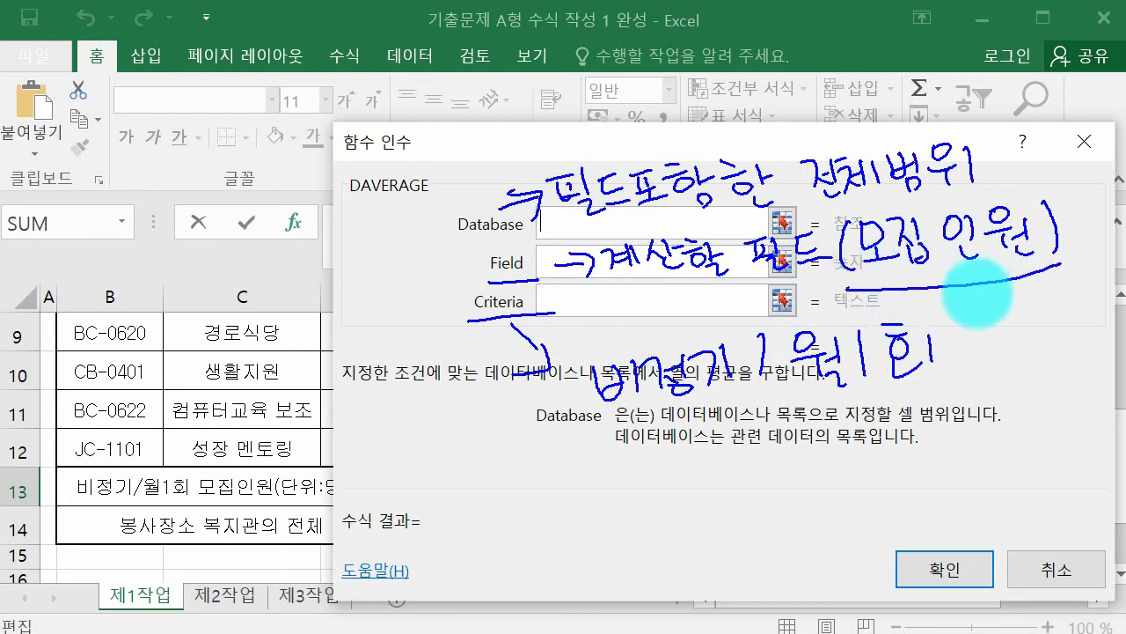
{"action": "left_click_drag", "start_coordinate": [360, 202], "coordinate": [449, 205]}
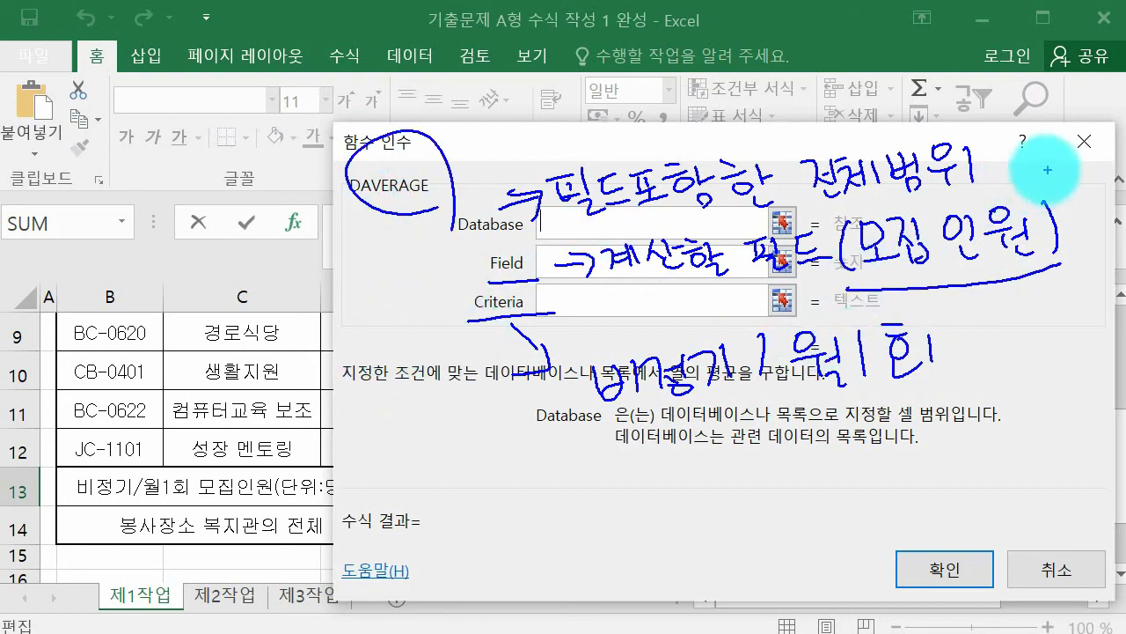
{"action": "left_click_drag", "start_coordinate": [990, 139], "coordinate": [1012, 150]}
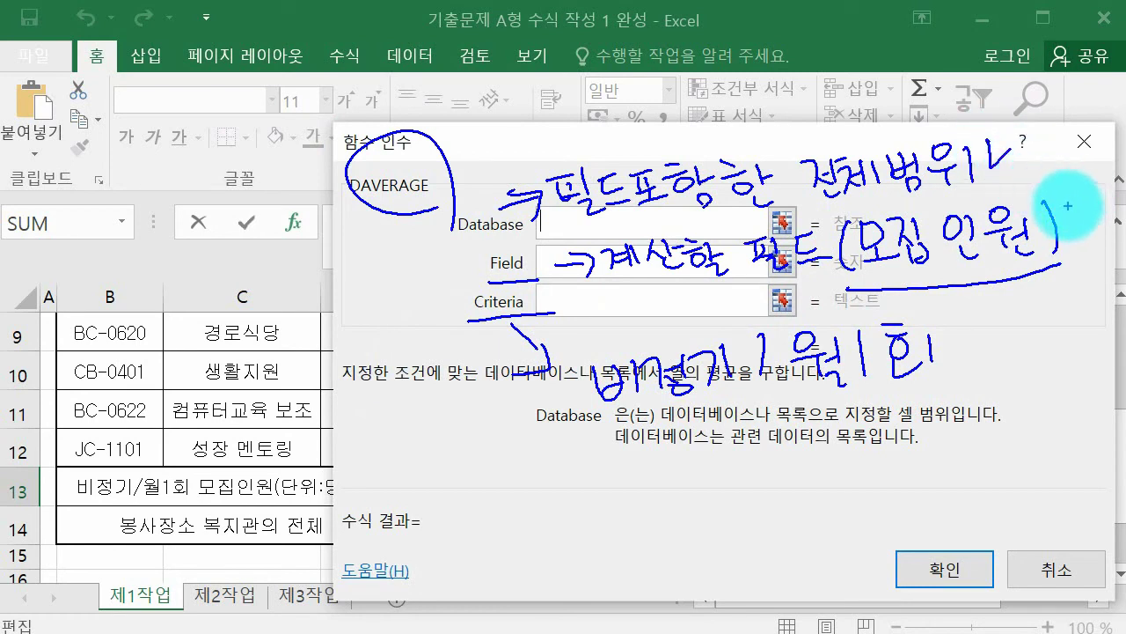
{"action": "left_click_drag", "start_coordinate": [1061, 208], "coordinate": [1091, 204]}
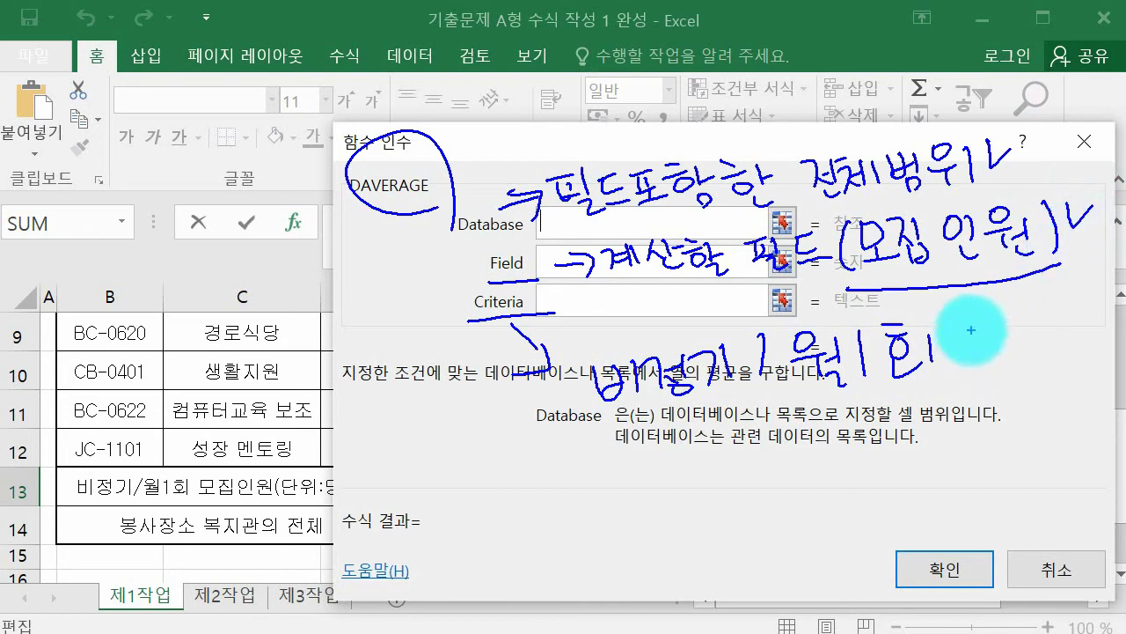
{"action": "left_click_drag", "start_coordinate": [975, 322], "coordinate": [1005, 320]}
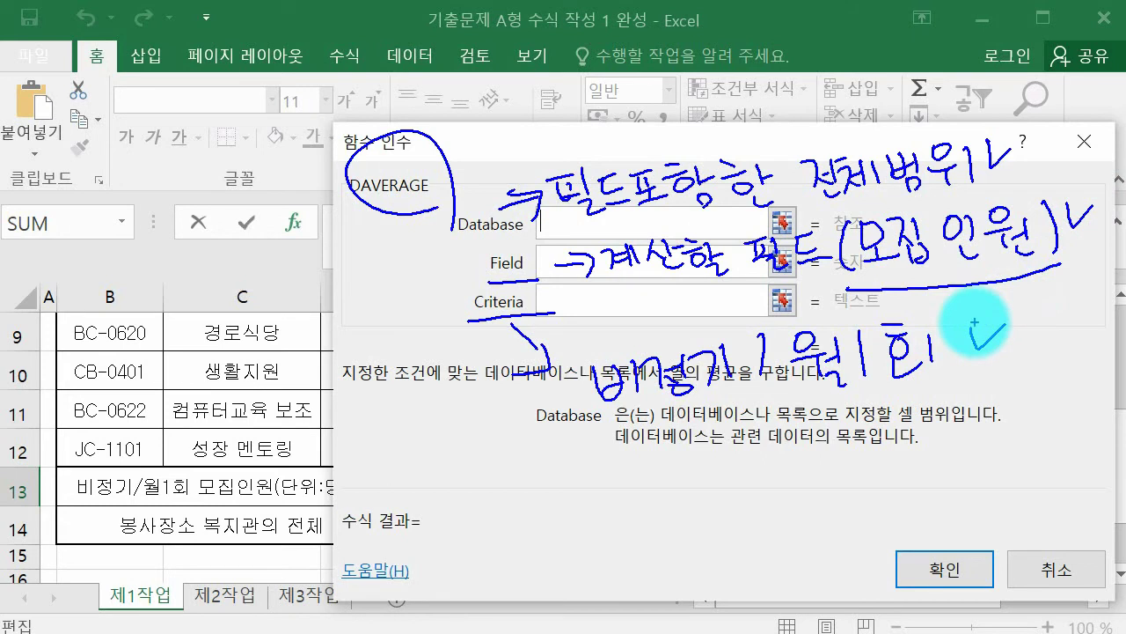
{"action": "key", "text": "Escape"}
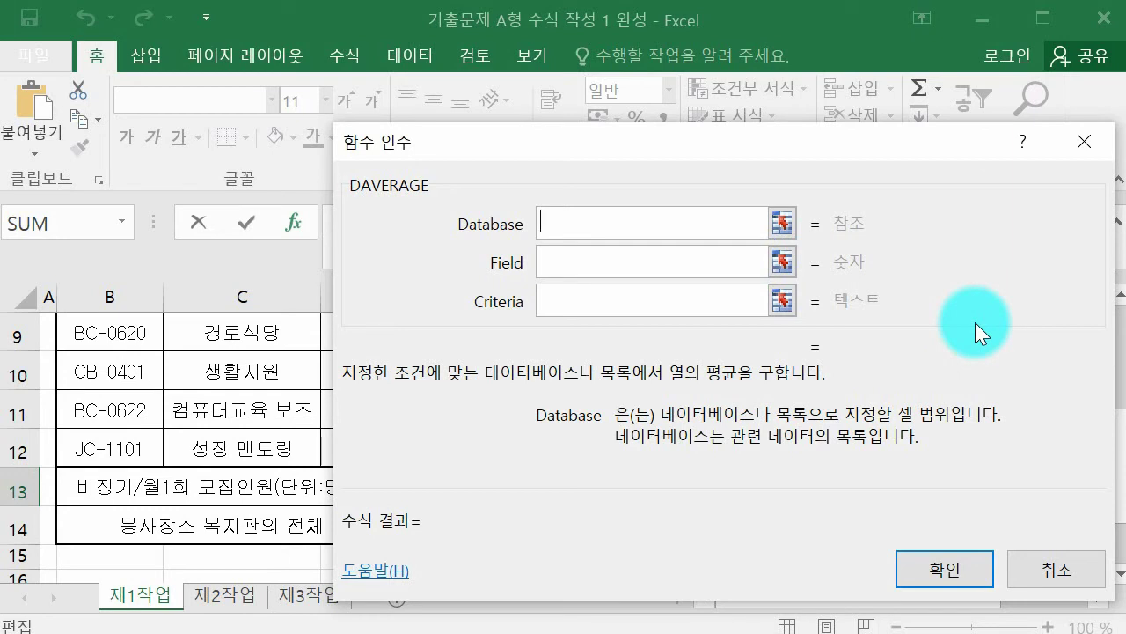
Set DAVERAGE's Database argument to the table range B4:H12, including the header row
{"action": "left_click_drag", "start_coordinate": [957, 167], "coordinate": [1017, 440]}
{"action": "left_click_drag", "start_coordinate": [1118, 476], "coordinate": [1119, 413]}
{"action": "left_click", "coordinate": [115, 400]}
{"action": "left_click_drag", "start_coordinate": [115, 400], "coordinate": [855, 480]}
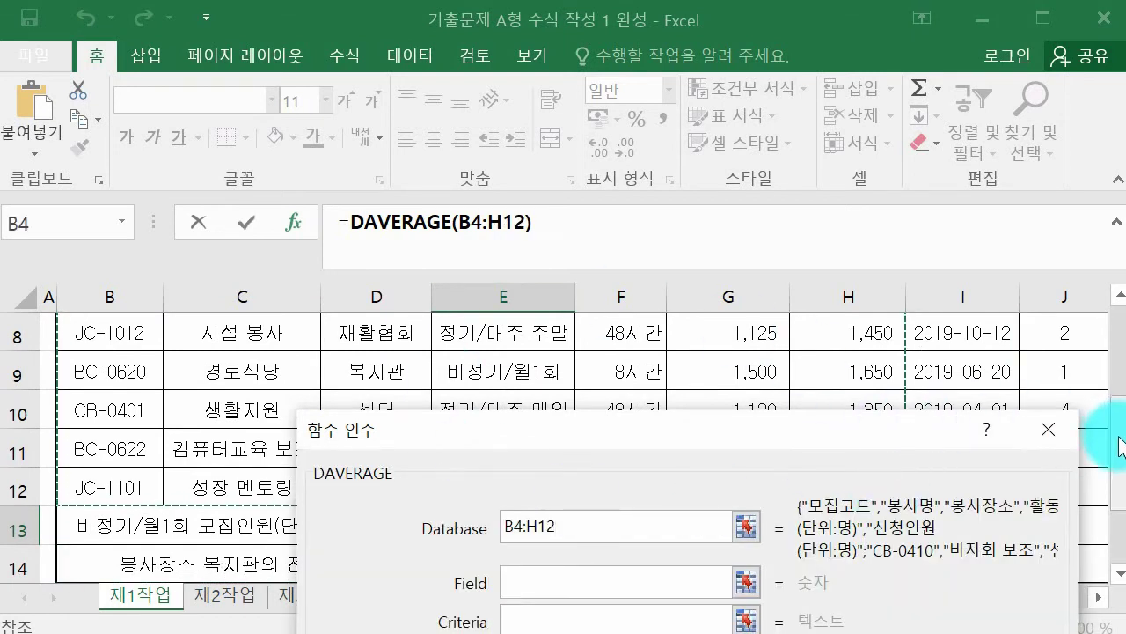
{"action": "scroll", "coordinate": [1111, 432], "scroll_direction": "up", "scroll_amount": 2}
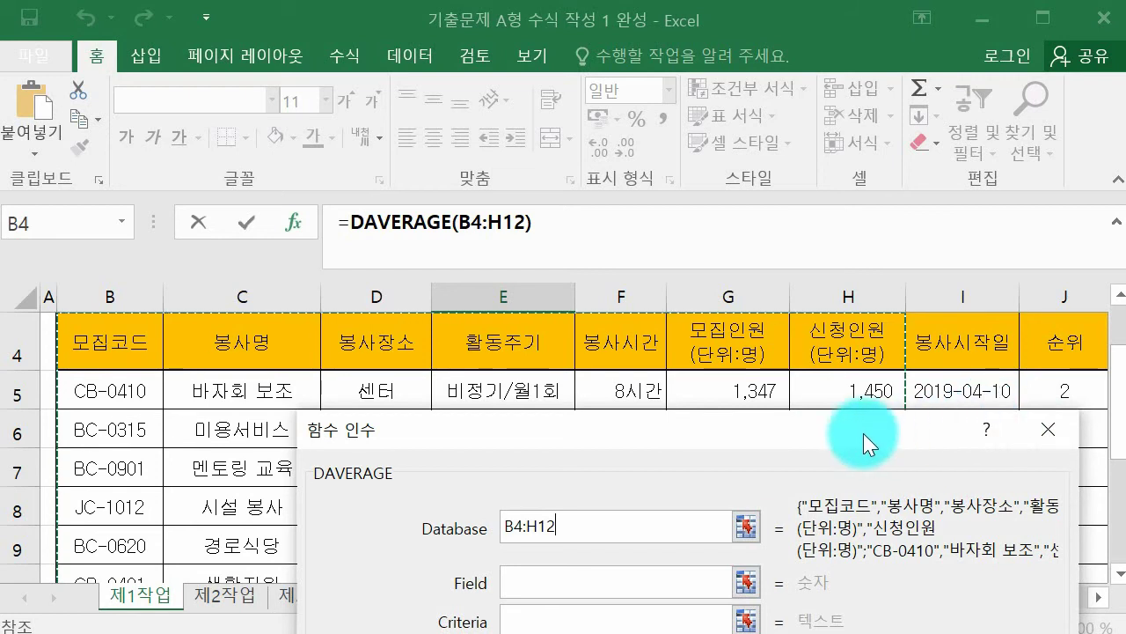
Check condition (3) on the slide, then return to the workbook and set DAVERAGE's Field argument to the 모집인원 header in G4
{"action": "left_click", "coordinate": [589, 580]}
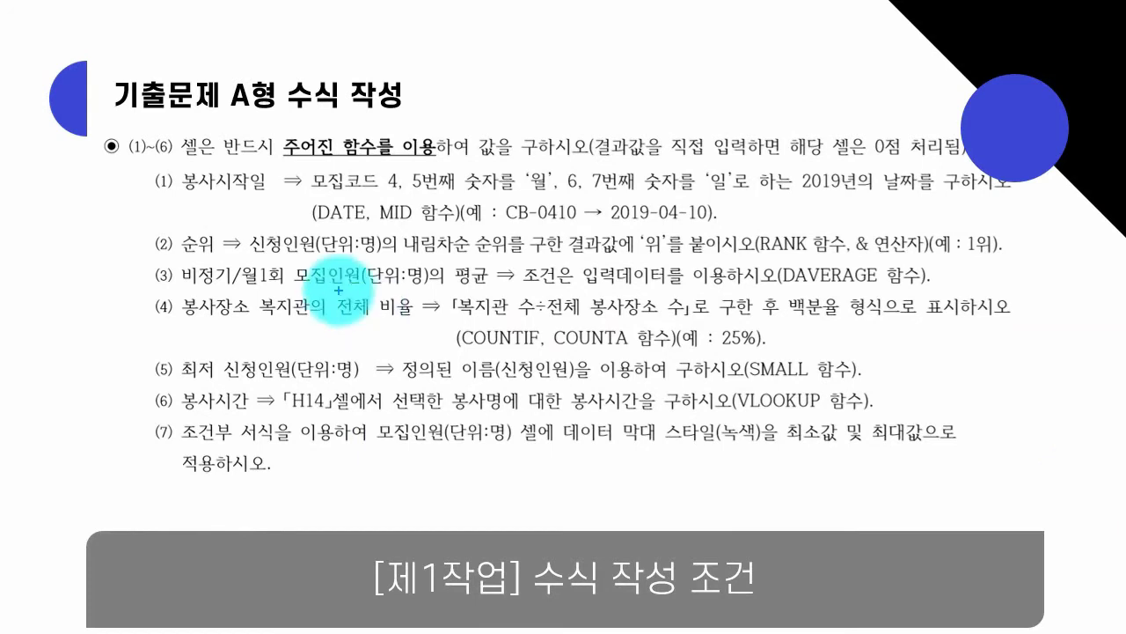
{"action": "left_click_drag", "start_coordinate": [293, 294], "coordinate": [443, 284]}
{"action": "left_click_drag", "start_coordinate": [350, 249], "coordinate": [368, 248]}
{"action": "mouse_move", "coordinate": [479, 249]}
{"action": "left_mouse_down"}
{"action": "mouse_move", "coordinate": [489, 268]}
{"action": "mouse_move", "coordinate": [439, 284]}
{"action": "mouse_move", "coordinate": [496, 256]}
{"action": "left_mouse_up"}
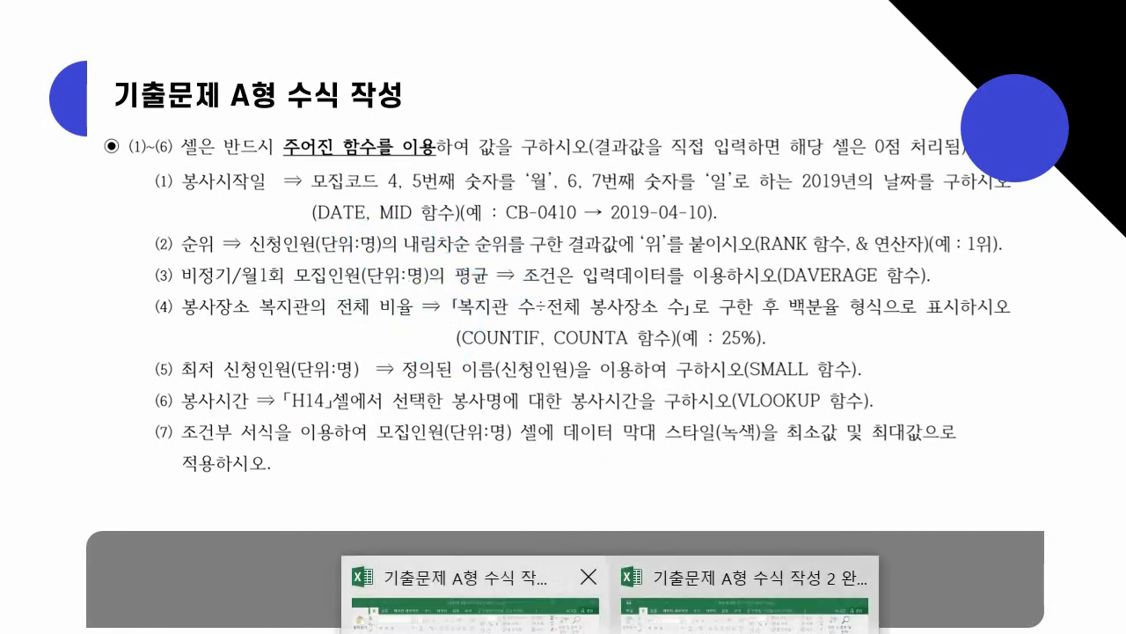
{"action": "left_click", "coordinate": [528, 621]}
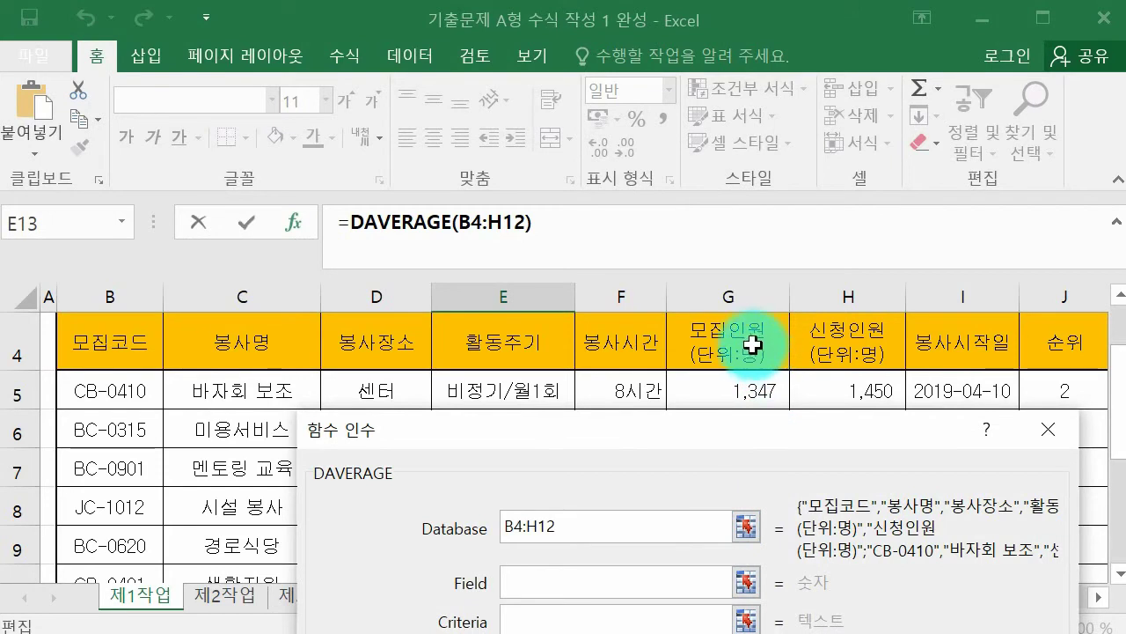
{"action": "left_click", "coordinate": [755, 348]}
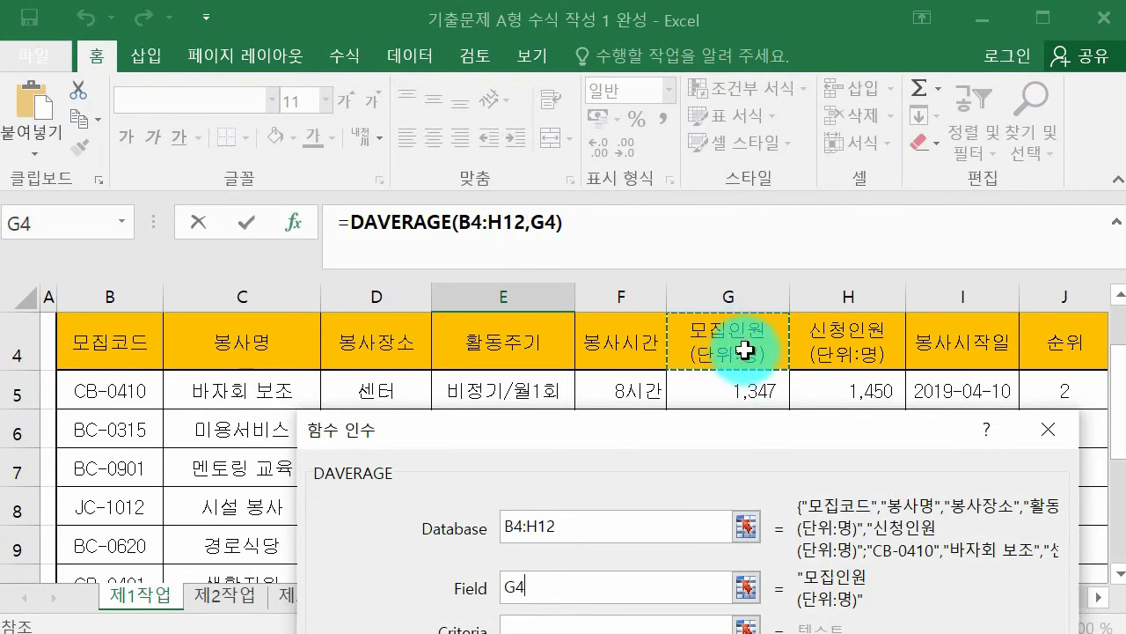
Check condition (3) on the slide, then return to the workbook and set DAVERAGE's Criteria argument to the 활동주기 header and 비정기/월1회 cell, E4:E5
{"action": "left_click", "coordinate": [621, 585]}
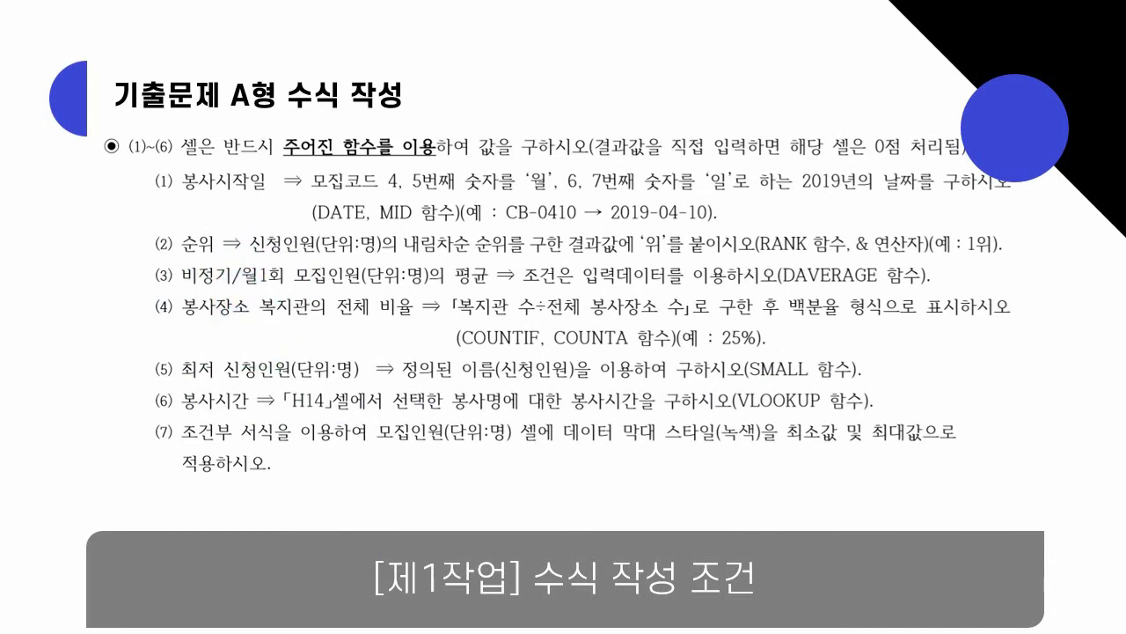
{"action": "left_click", "coordinate": [555, 616]}
{"action": "left_click_drag", "start_coordinate": [586, 412], "coordinate": [874, 252]}
{"action": "left_click", "coordinate": [503, 336]}
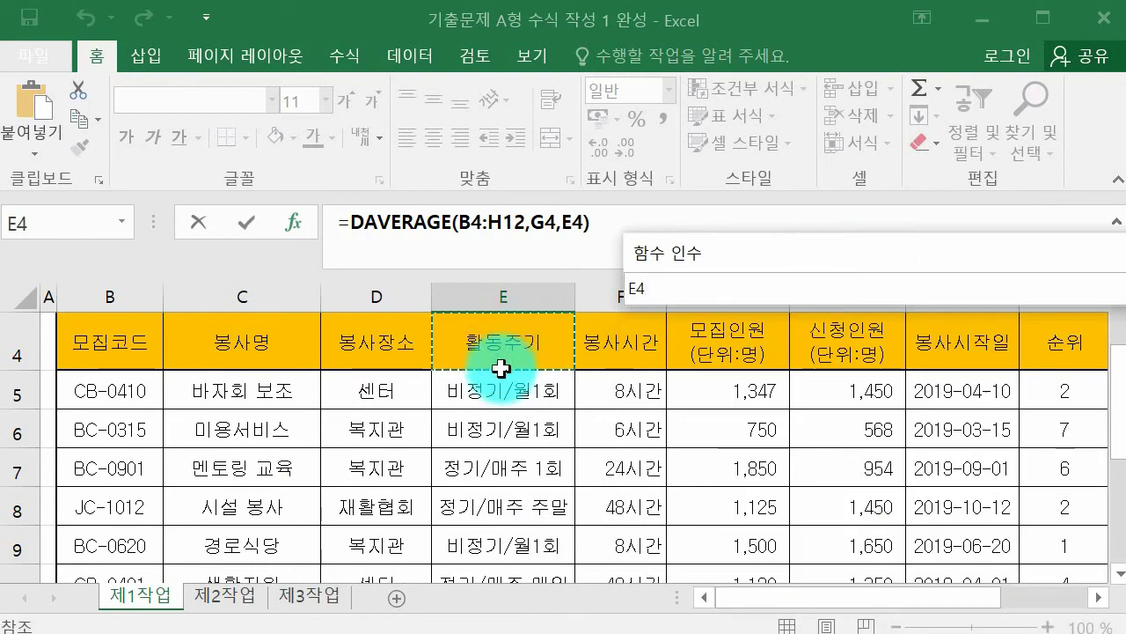
{"action": "left_click_drag", "start_coordinate": [500, 360], "coordinate": [496, 372]}
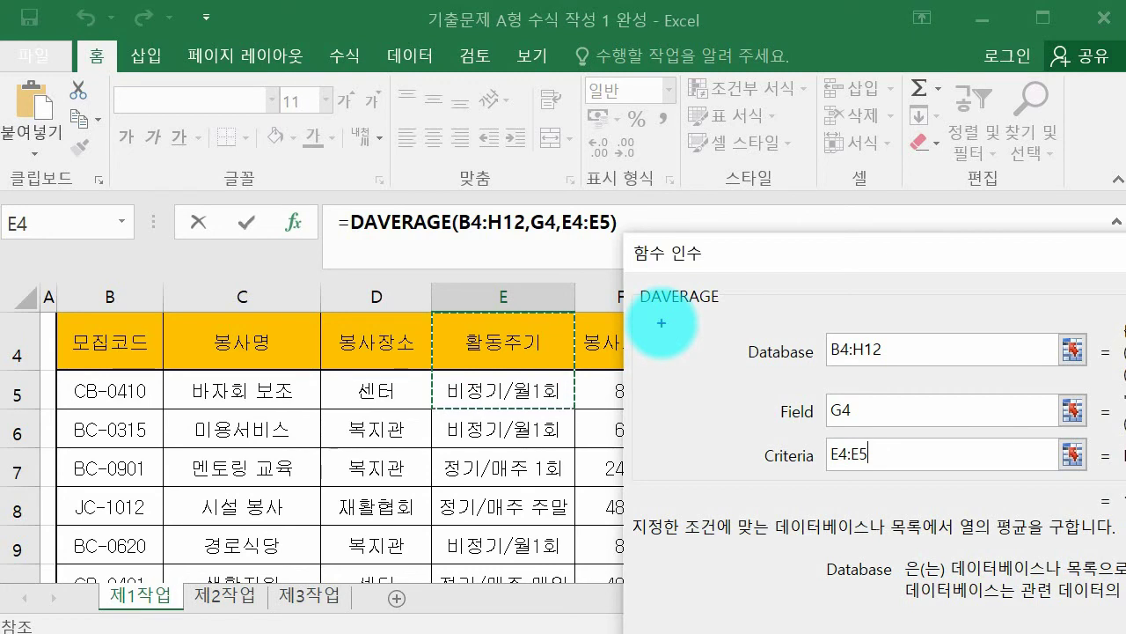
Review DAVERAGE's three arguments: Database as the whole table, Field as the column to calculate, and Criteria as the condition
{"action": "mouse_move", "coordinate": [915, 370]}
{"action": "left_mouse_down"}
{"action": "mouse_move", "coordinate": [808, 374]}
{"action": "mouse_move", "coordinate": [915, 343]}
{"action": "mouse_move", "coordinate": [904, 378]}
{"action": "left_mouse_up"}
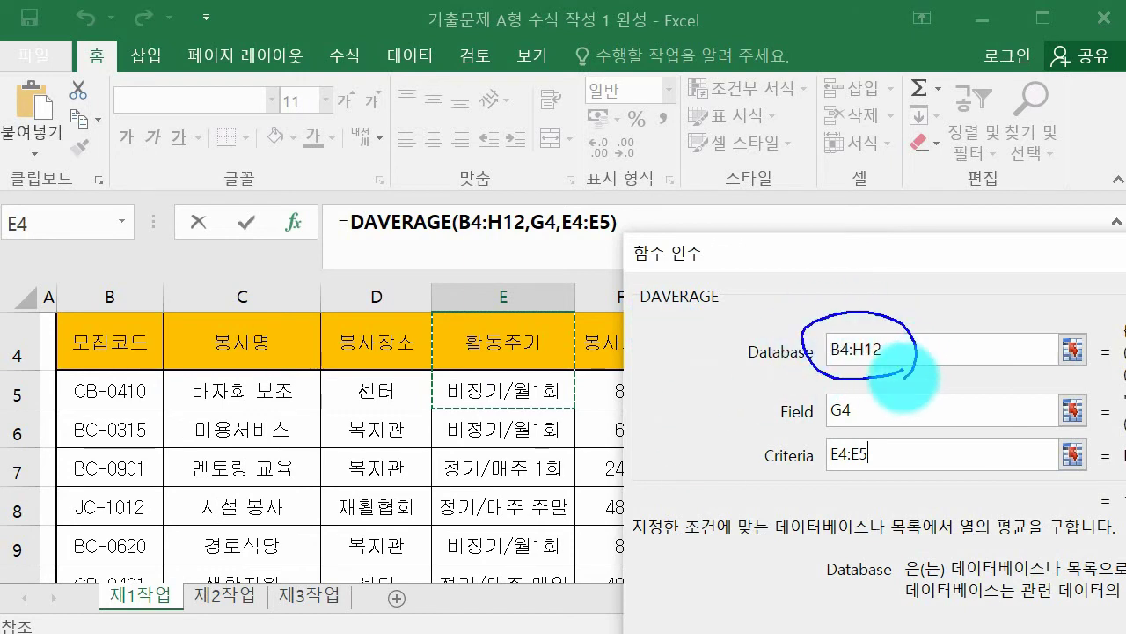
{"action": "left_click_drag", "start_coordinate": [924, 322], "coordinate": [936, 348]}
{"action": "mouse_move", "coordinate": [938, 331]}
{"action": "left_mouse_down"}
{"action": "mouse_move", "coordinate": [956, 337]}
{"action": "mouse_move", "coordinate": [988, 319]}
{"action": "mouse_move", "coordinate": [1001, 335]}
{"action": "mouse_move", "coordinate": [1016, 321]}
{"action": "left_mouse_up"}
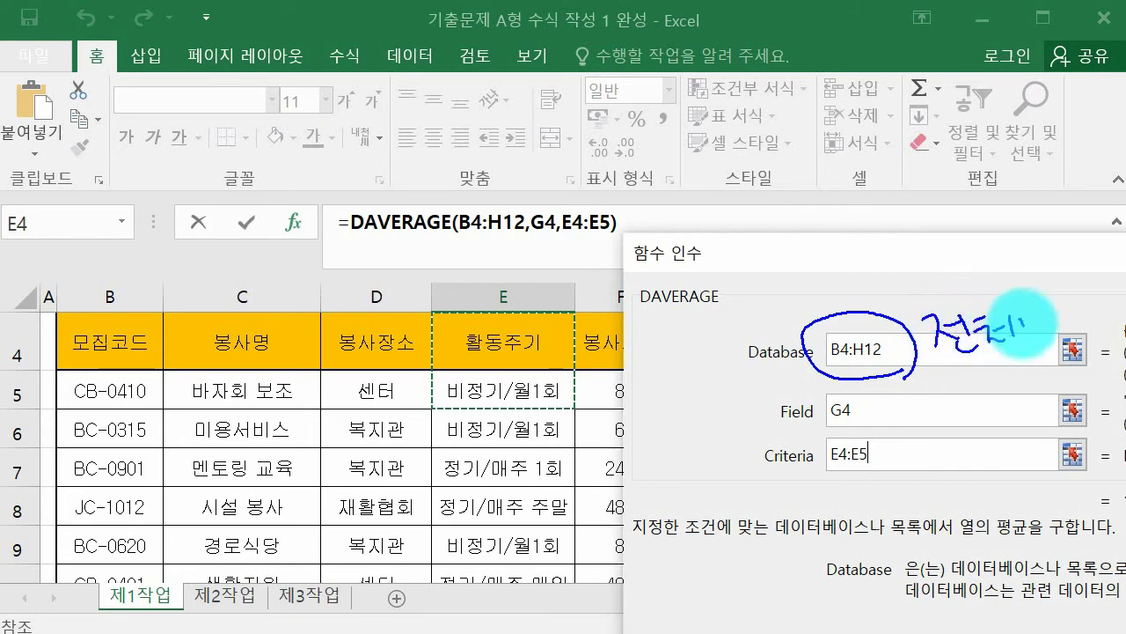
{"action": "mouse_move", "coordinate": [884, 394]}
{"action": "left_mouse_down"}
{"action": "mouse_move", "coordinate": [891, 424]}
{"action": "mouse_move", "coordinate": [933, 419]}
{"action": "mouse_move", "coordinate": [976, 382]}
{"action": "mouse_move", "coordinate": [1014, 385]}
{"action": "mouse_move", "coordinate": [1001, 414]}
{"action": "mouse_move", "coordinate": [1040, 406]}
{"action": "left_mouse_up"}
{"action": "mouse_move", "coordinate": [894, 438]}
{"action": "left_mouse_down"}
{"action": "mouse_move", "coordinate": [865, 475]}
{"action": "mouse_move", "coordinate": [930, 452]}
{"action": "mouse_move", "coordinate": [966, 486]}
{"action": "mouse_move", "coordinate": [993, 447]}
{"action": "mouse_move", "coordinate": [1016, 482]}
{"action": "left_mouse_up"}
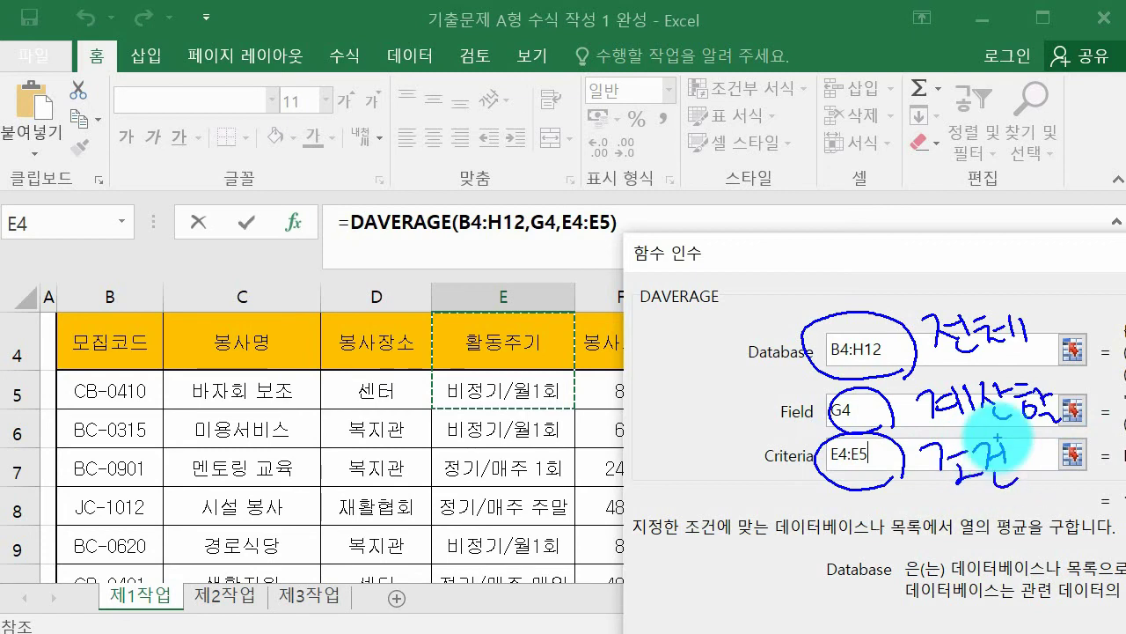
{"action": "key", "text": "Escape"}
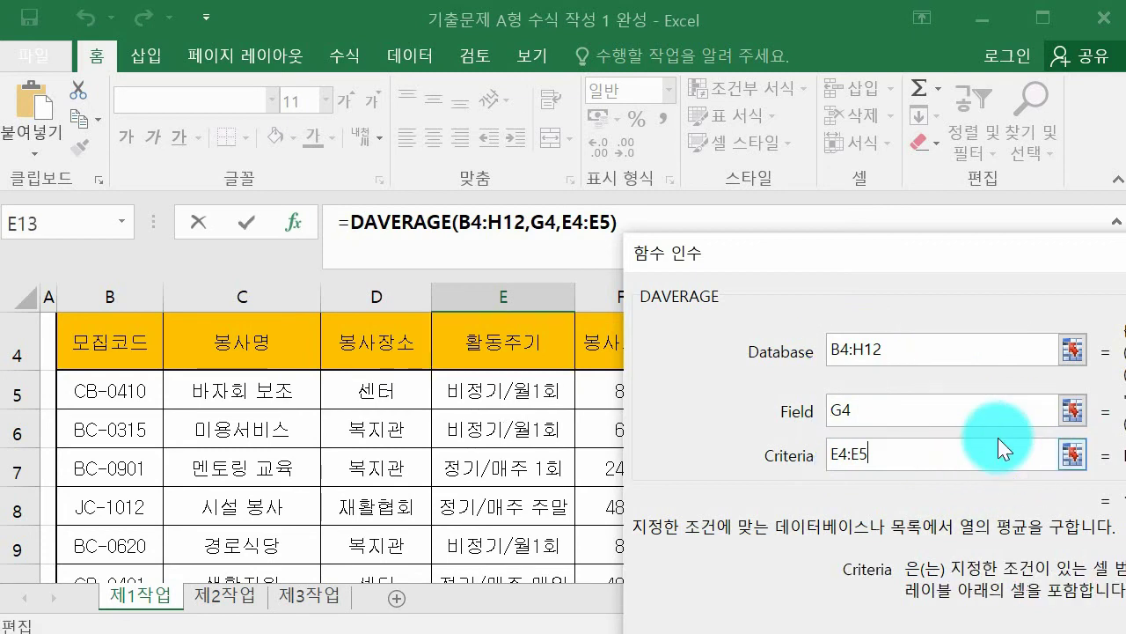
Confirm the DAVERAGE formula in E13 and apply the comma style to the cell
{"action": "mouse_move", "coordinate": [889, 264]}
{"action": "left_mouse_down"}
{"action": "mouse_move", "coordinate": [692, 196]}
{"action": "mouse_move", "coordinate": [647, 151]}
{"action": "left_mouse_up"}
{"action": "left_click_drag", "start_coordinate": [837, 132], "coordinate": [780, 121]}
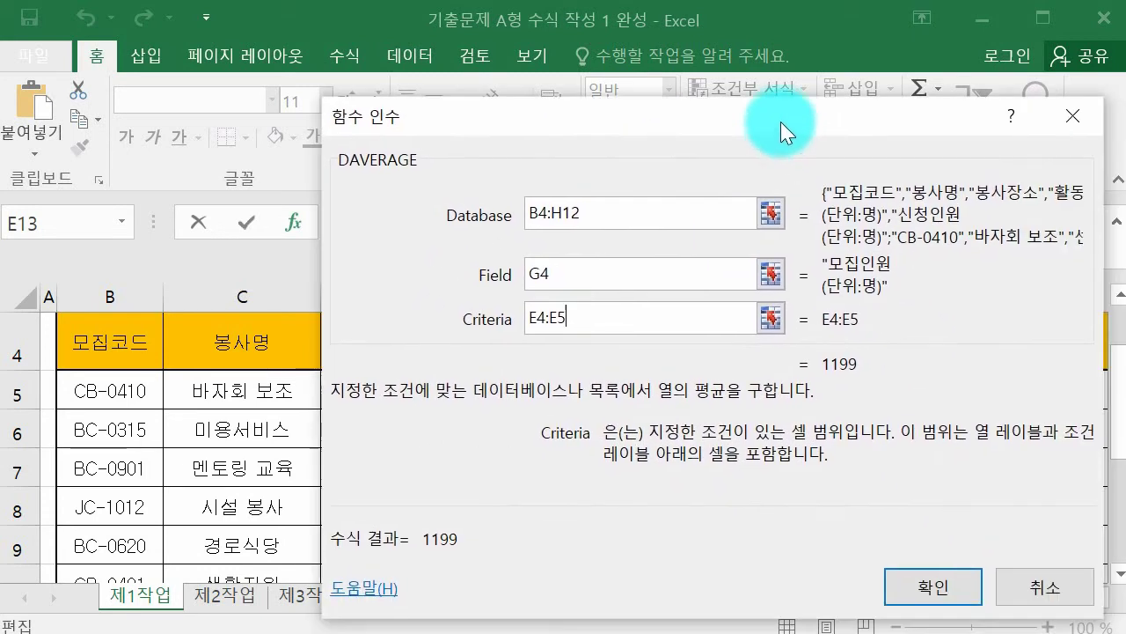
{"action": "left_click", "coordinate": [933, 587]}
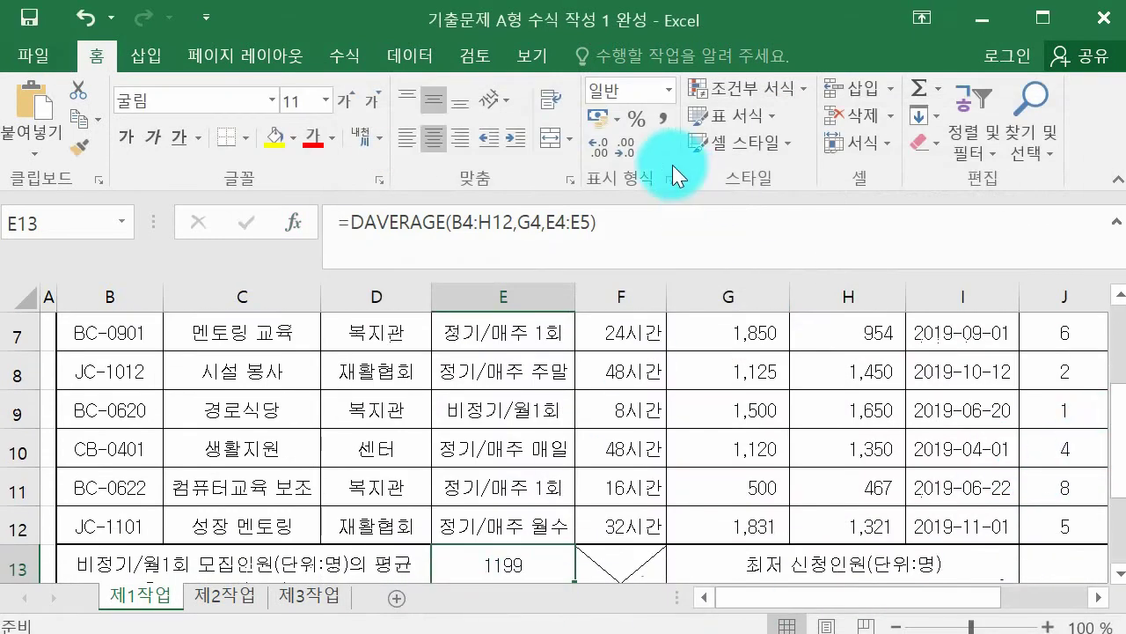
{"action": "left_click", "coordinate": [662, 117]}
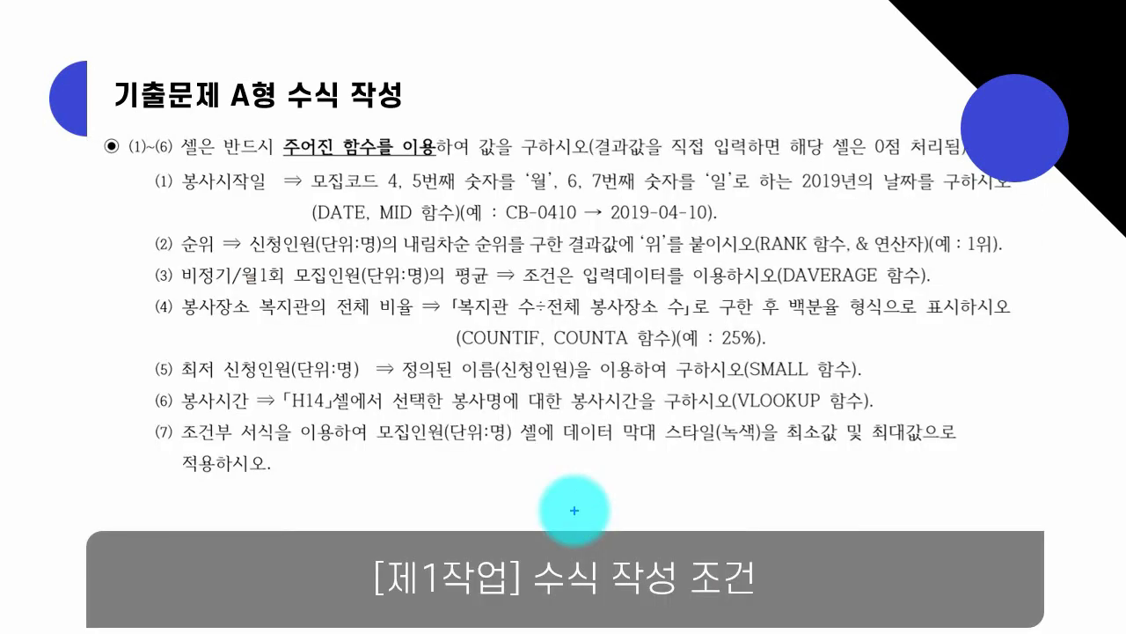
Check condition (4) on the slide, then start a COUNTIF function in E14 and bring up its function arguments
{"action": "left_click_drag", "start_coordinate": [185, 326], "coordinate": [418, 323]}
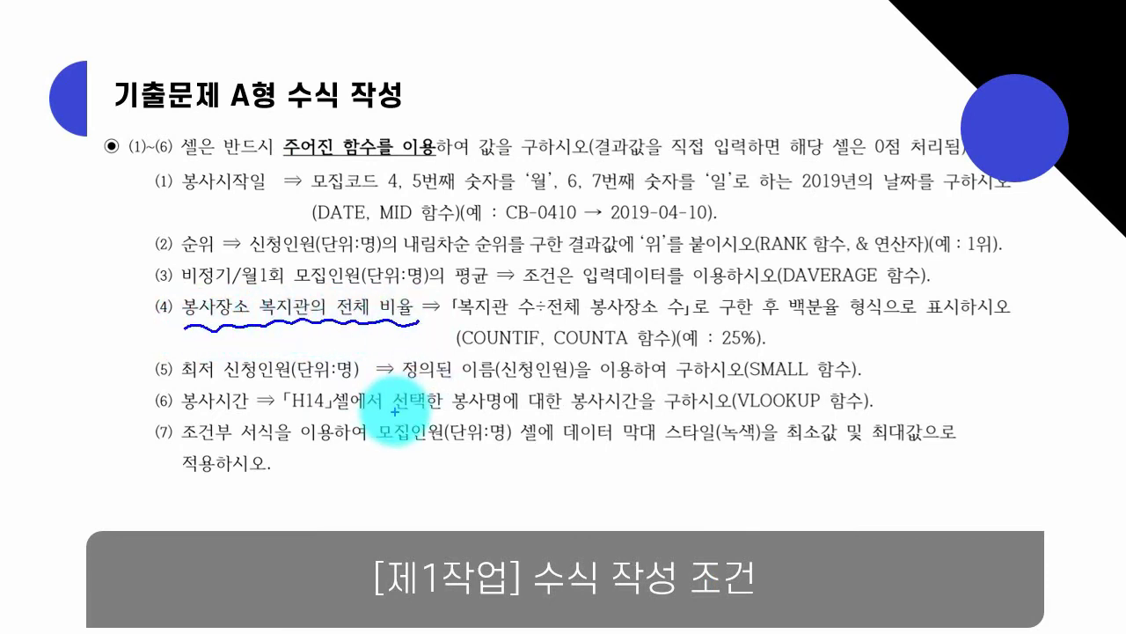
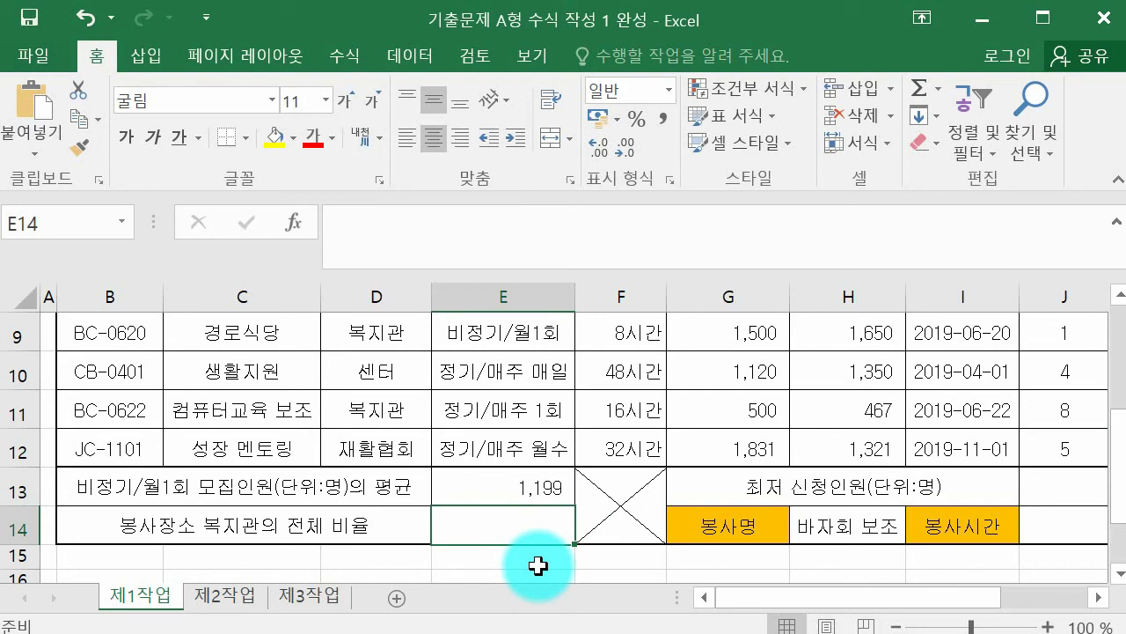
{"action": "type", "text": "="}
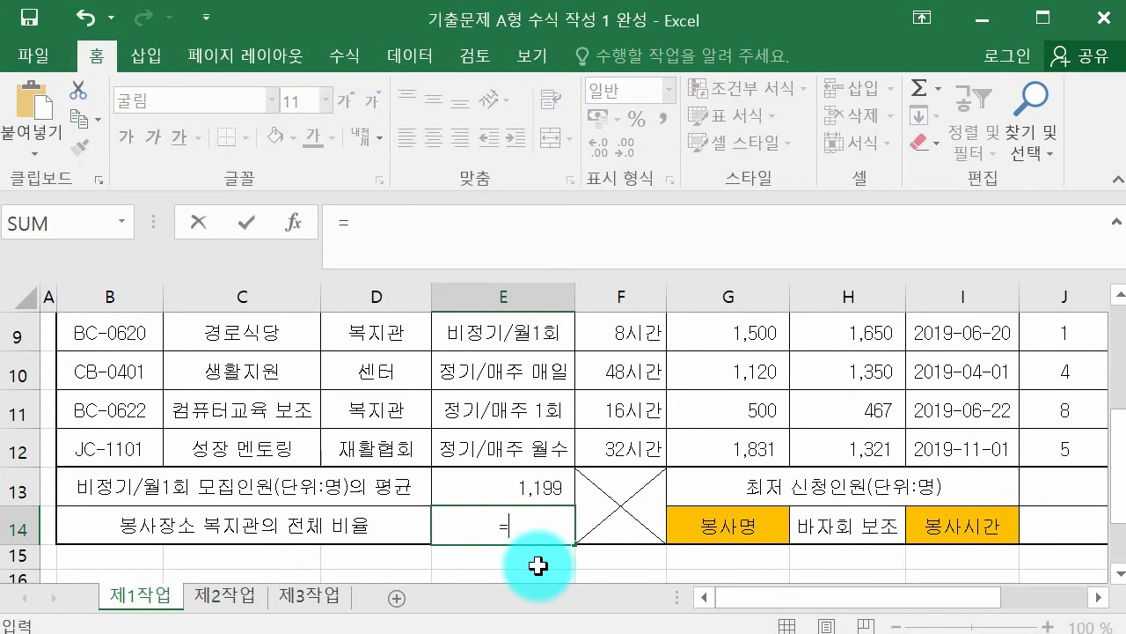
{"action": "type", "text": "co"}
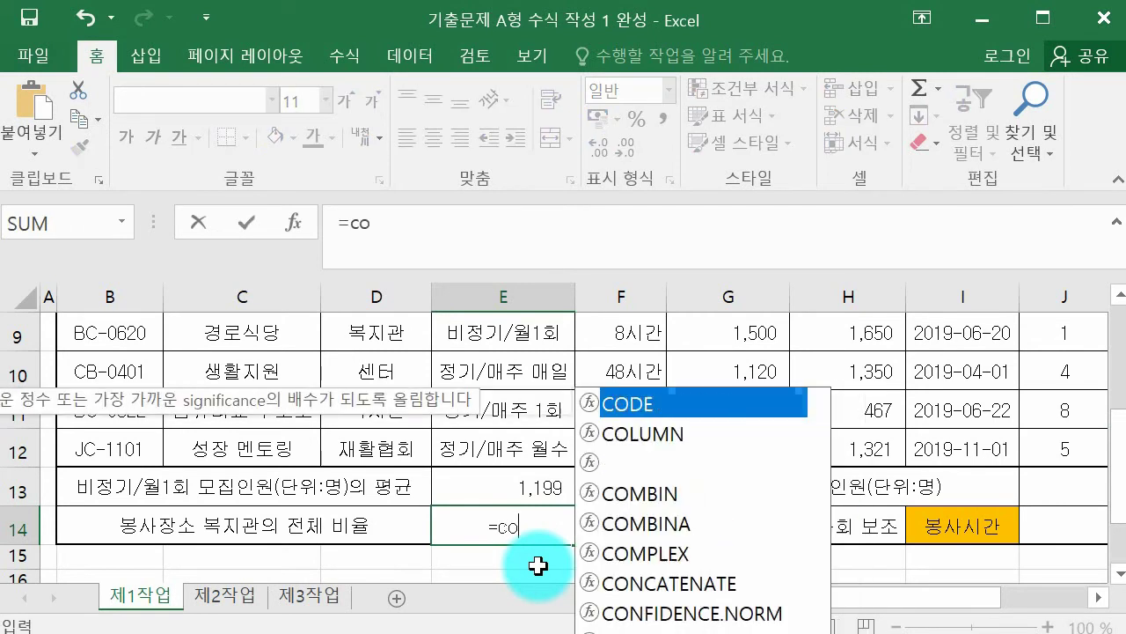
{"action": "type", "text": "u"}
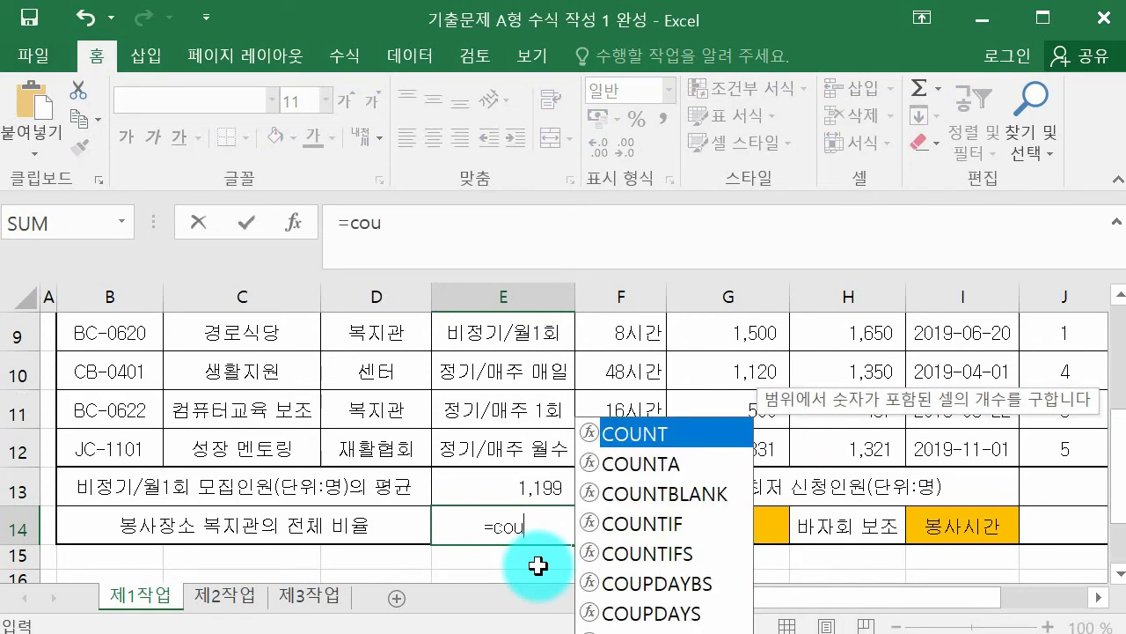
{"action": "key", "text": "Down"}
{"action": "key", "text": "Down"}
{"action": "key", "text": "Down"}
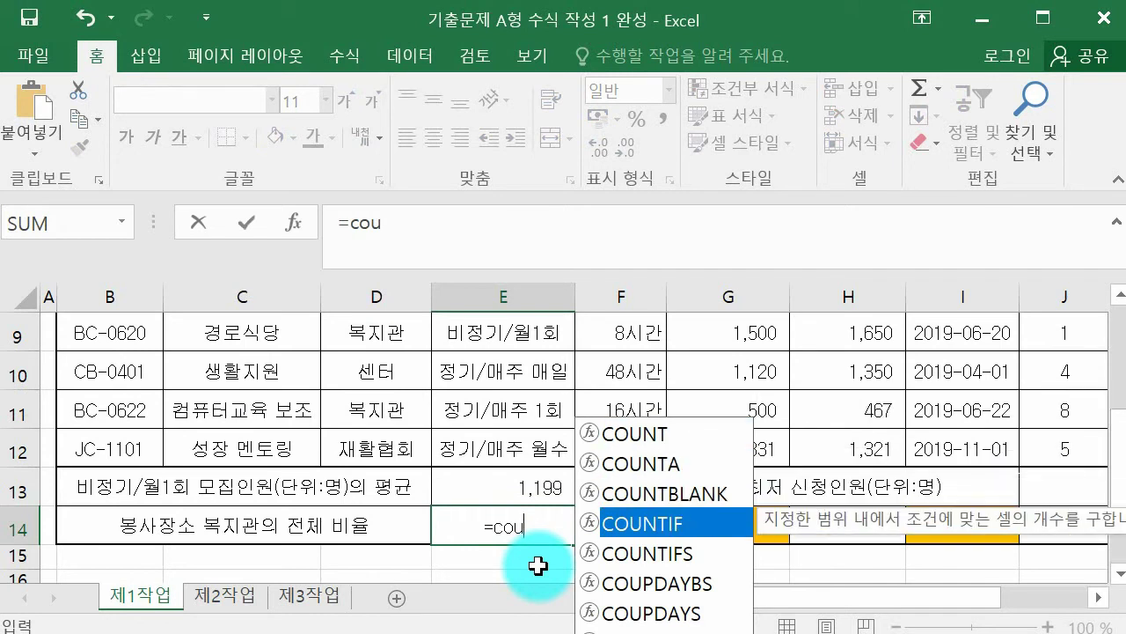
{"action": "key", "text": "ctrl+a"}
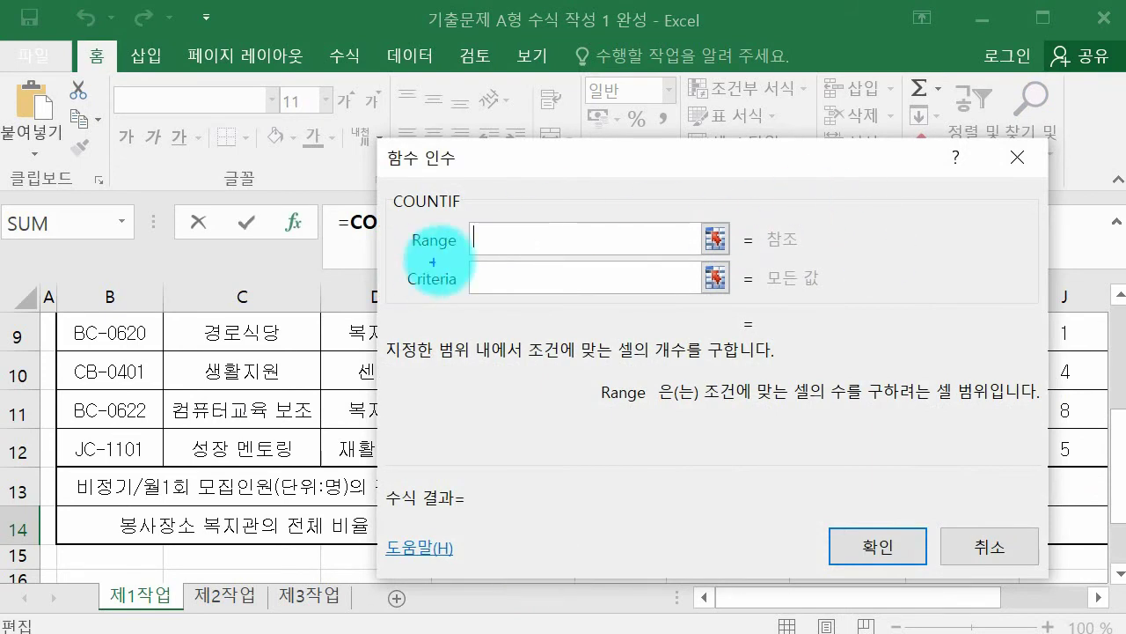
Examine COUNTIF's arguments: Range as the condition range and Criteria as the condition
{"action": "mouse_move", "coordinate": [783, 219]}
{"action": "left_mouse_down"}
{"action": "mouse_move", "coordinate": [836, 234]}
{"action": "mouse_move", "coordinate": [867, 201]}
{"action": "mouse_move", "coordinate": [941, 224]}
{"action": "left_mouse_up"}
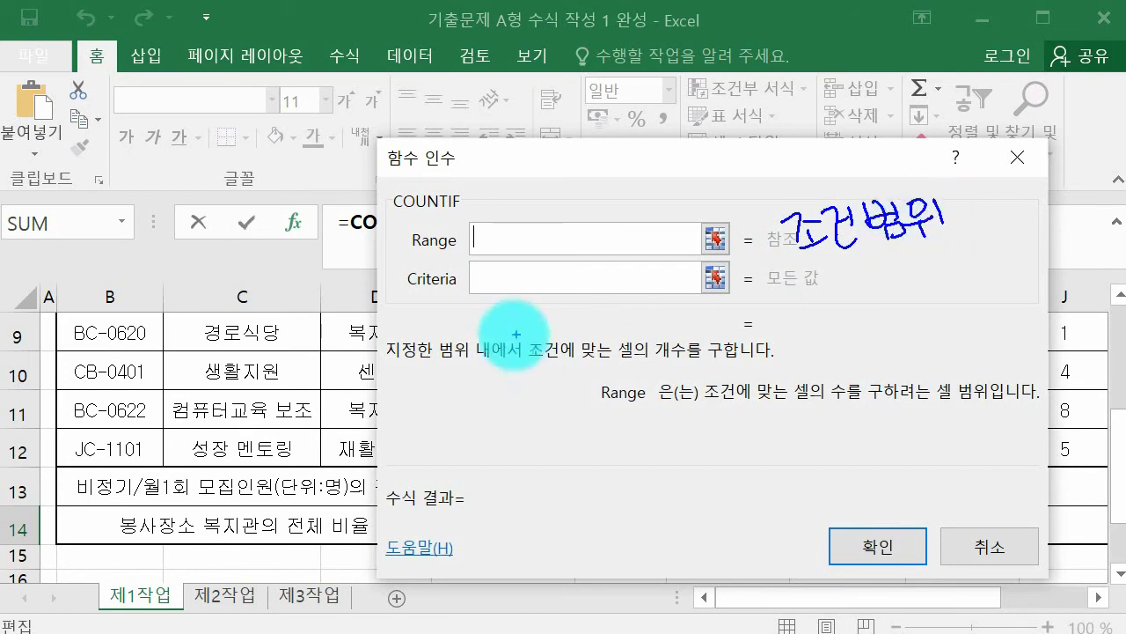
{"action": "mouse_move", "coordinate": [803, 273]}
{"action": "left_mouse_down"}
{"action": "mouse_move", "coordinate": [839, 306]}
{"action": "mouse_move", "coordinate": [854, 271]}
{"action": "mouse_move", "coordinate": [891, 275]}
{"action": "mouse_move", "coordinate": [901, 297]}
{"action": "left_mouse_up"}
{"action": "left_click_drag", "start_coordinate": [798, 260], "coordinate": [983, 233]}
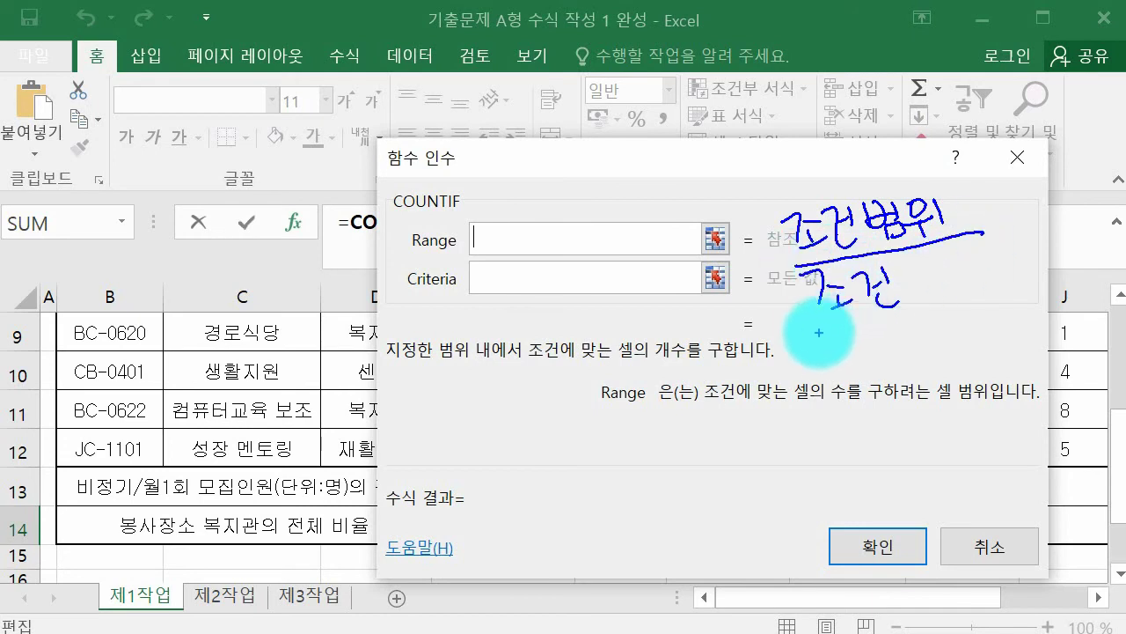
{"action": "left_click_drag", "start_coordinate": [818, 332], "coordinate": [961, 300]}
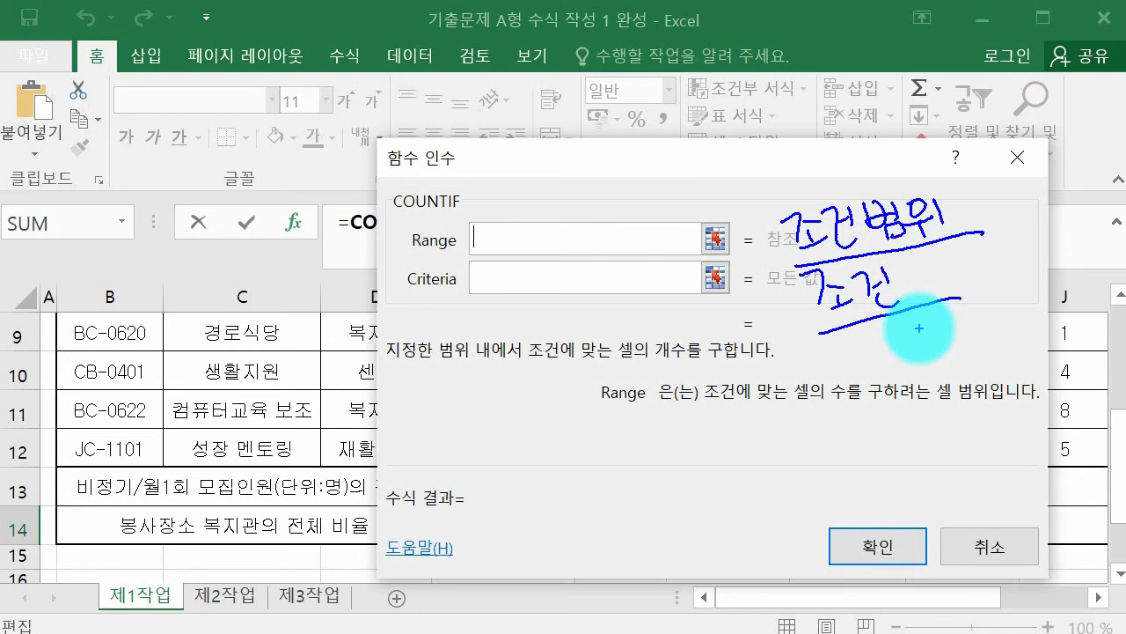
{"action": "key", "text": "Escape"}
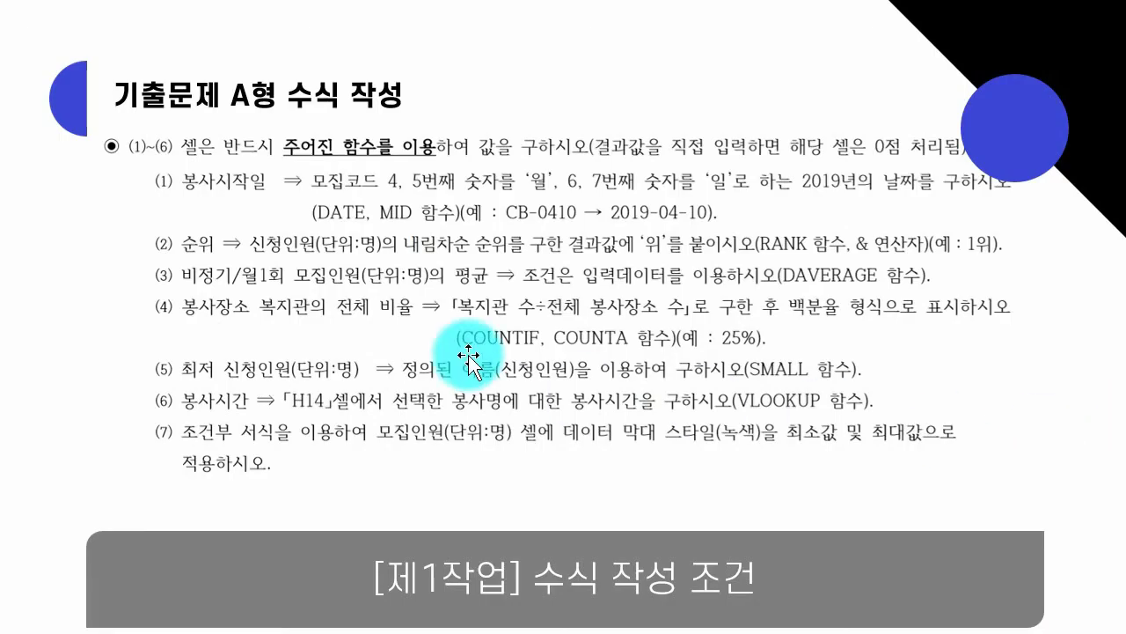
Check the conditions and sample table on the slides, then set COUNTIF's Range argument to the 봉사장소 cells D5:D12
{"action": "left_click", "coordinate": [467, 355]}
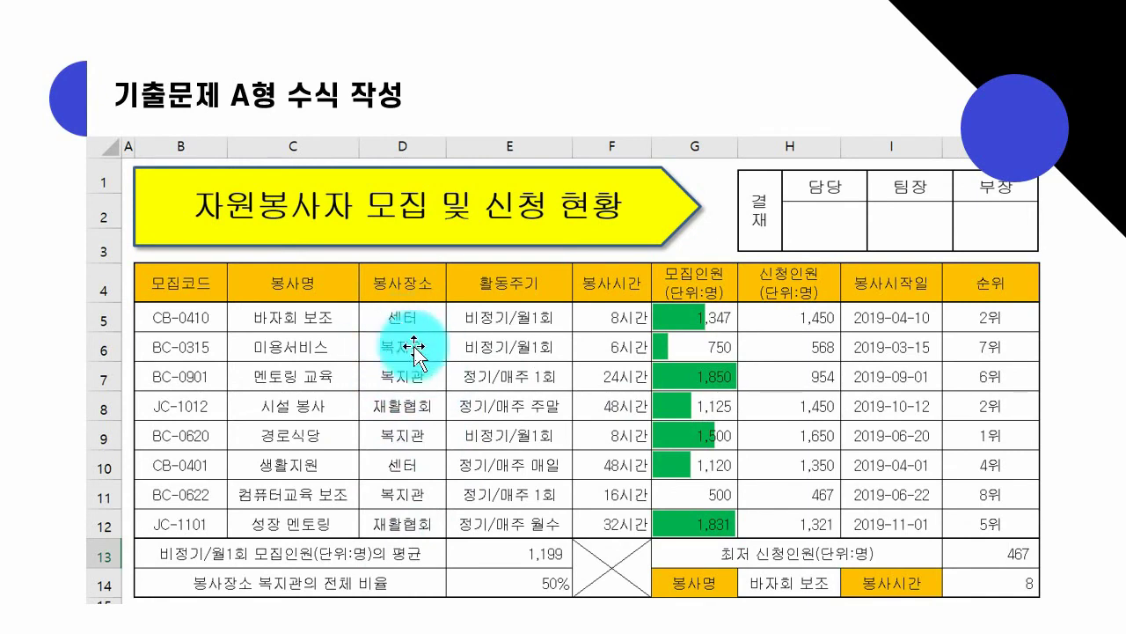
{"action": "mouse_move", "coordinate": [612, 632]}
{"action": "left_click", "coordinate": [475, 607]}
{"action": "left_click", "coordinate": [502, 244]}
{"action": "scroll", "coordinate": [1122, 444], "scroll_direction": "up", "scroll_amount": 1}
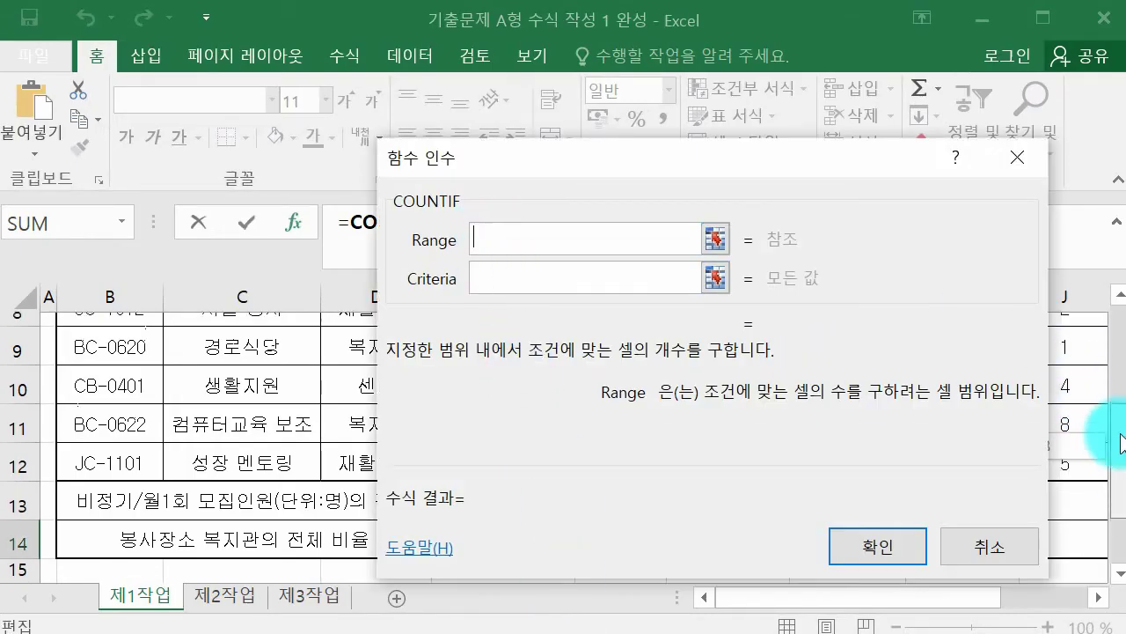
{"action": "left_click_drag", "start_coordinate": [1121, 444], "coordinate": [1106, 314]}
{"action": "left_click_drag", "start_coordinate": [503, 154], "coordinate": [674, 124]}
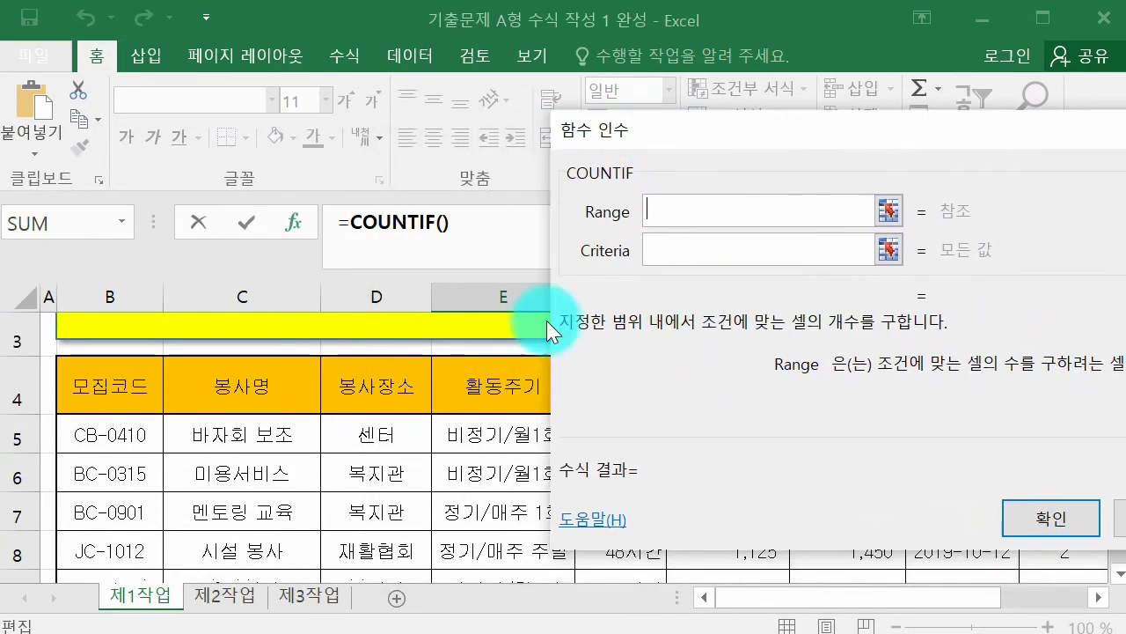
{"action": "left_click_drag", "start_coordinate": [385, 434], "coordinate": [414, 565]}
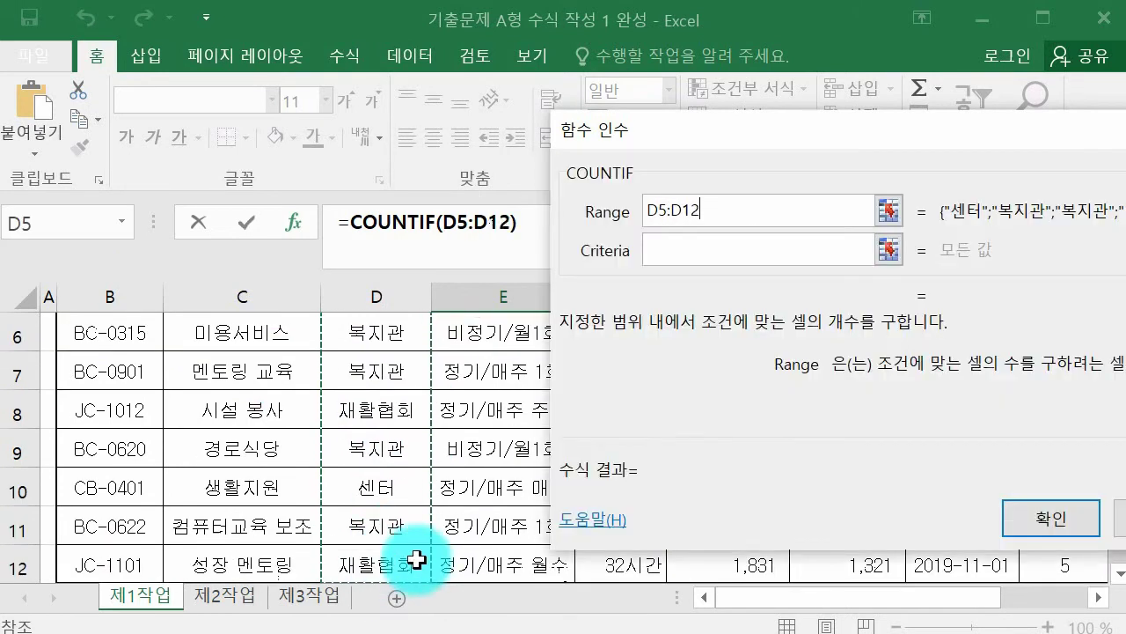
Set COUNTIF's Criteria argument to the 복지관 cell D9 and confirm the formula in E14
{"action": "left_click", "coordinate": [718, 244]}
{"action": "left_click", "coordinate": [375, 446]}
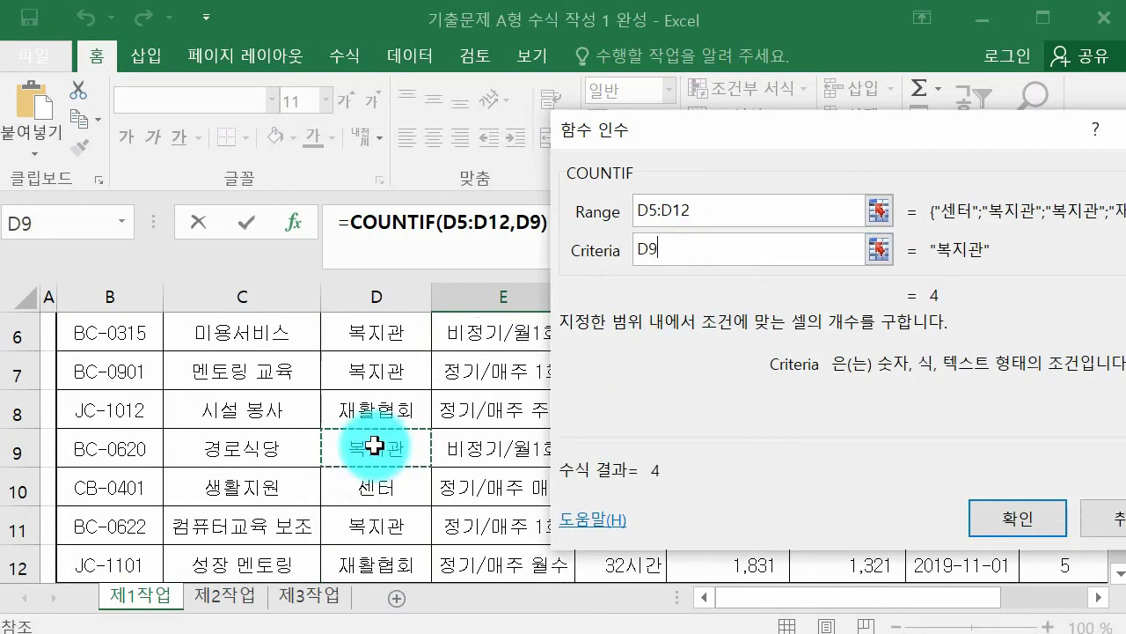
{"action": "left_click_drag", "start_coordinate": [733, 144], "coordinate": [647, 125]}
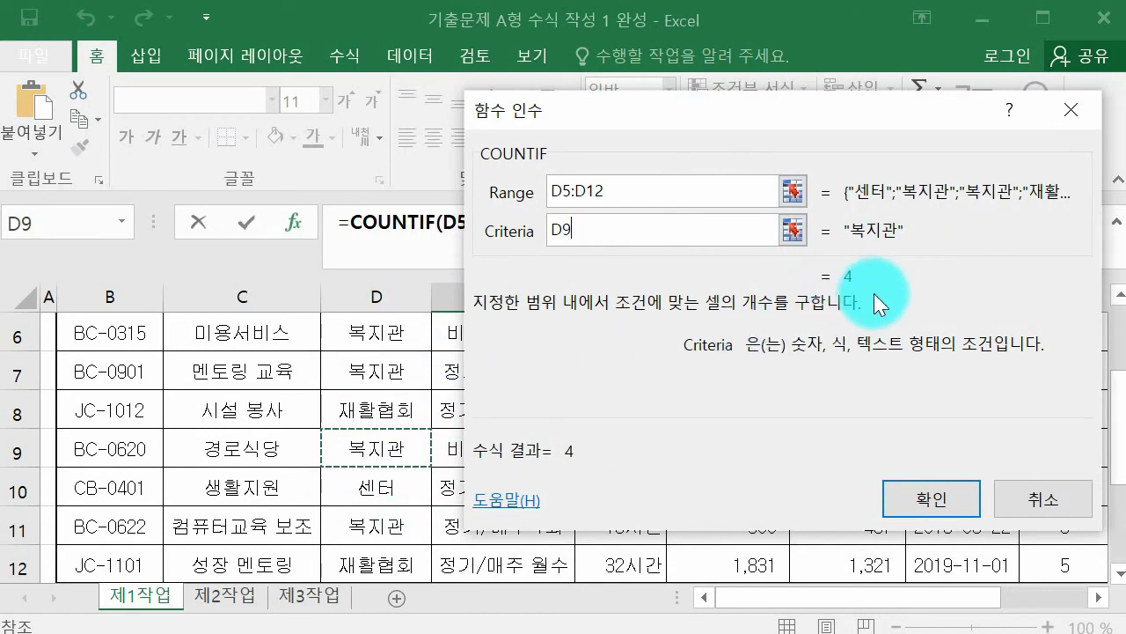
{"action": "left_click", "coordinate": [942, 503]}
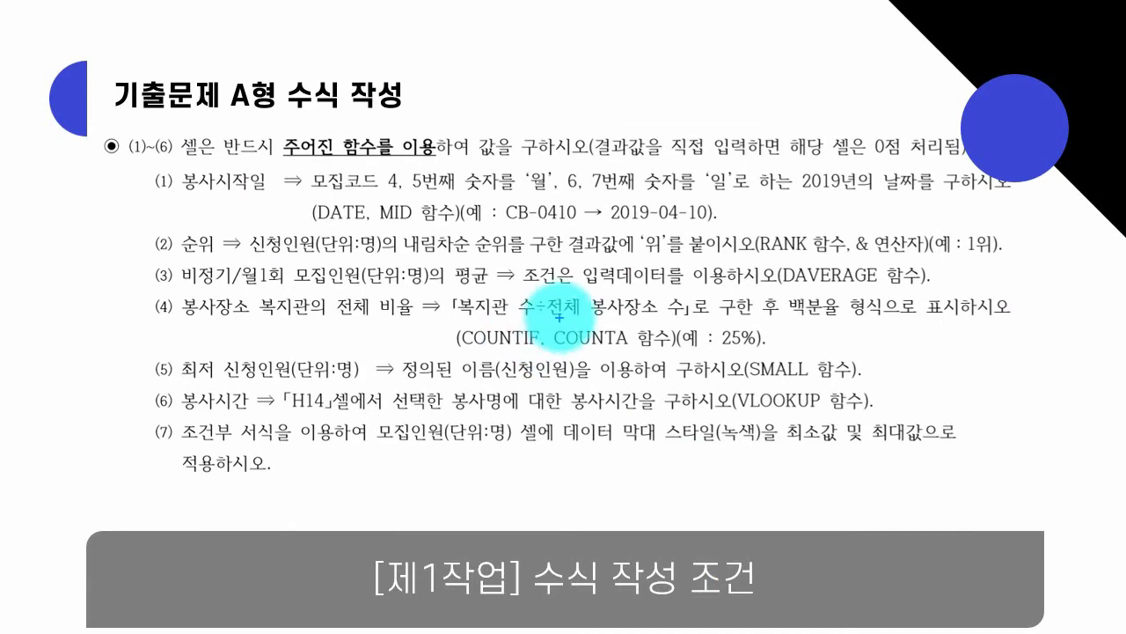
Check condition (4) on the slide, then extend E14's COUNTIF formula with a division by COUNTA and bring up COUNTA's function arguments
{"action": "mouse_move", "coordinate": [528, 295]}
{"action": "left_mouse_down"}
{"action": "mouse_move", "coordinate": [552, 326]}
{"action": "mouse_move", "coordinate": [635, 309]}
{"action": "mouse_move", "coordinate": [717, 312]}
{"action": "left_mouse_up"}
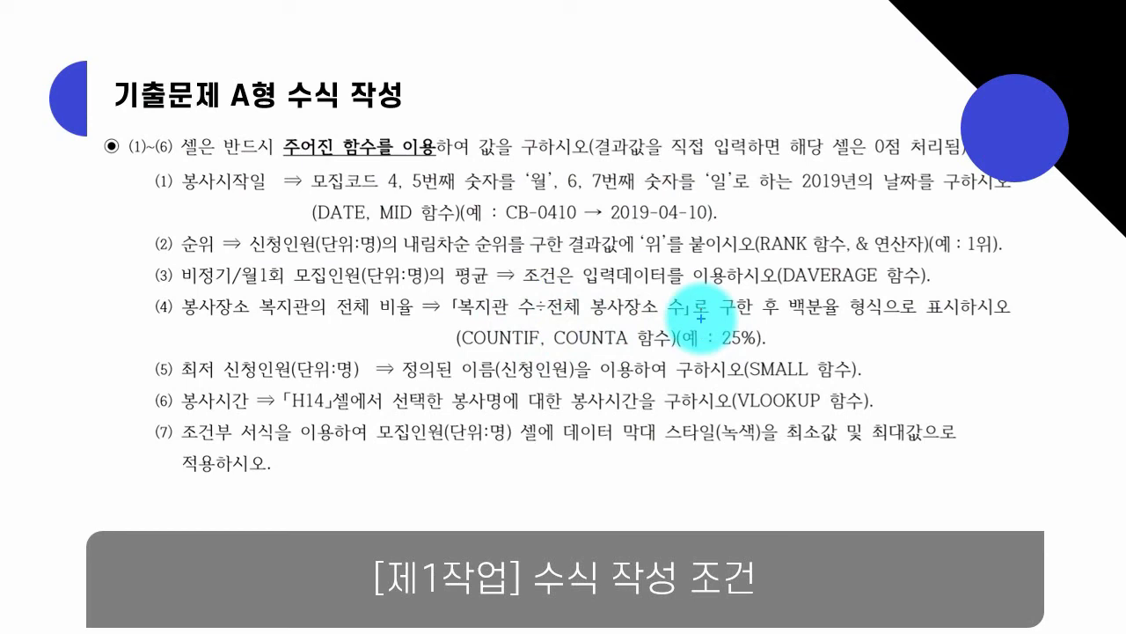
{"action": "mouse_move", "coordinate": [572, 282]}
{"action": "left_mouse_down"}
{"action": "mouse_move", "coordinate": [583, 194]}
{"action": "mouse_move", "coordinate": [596, 246]}
{"action": "mouse_move", "coordinate": [626, 280]}
{"action": "left_mouse_up"}
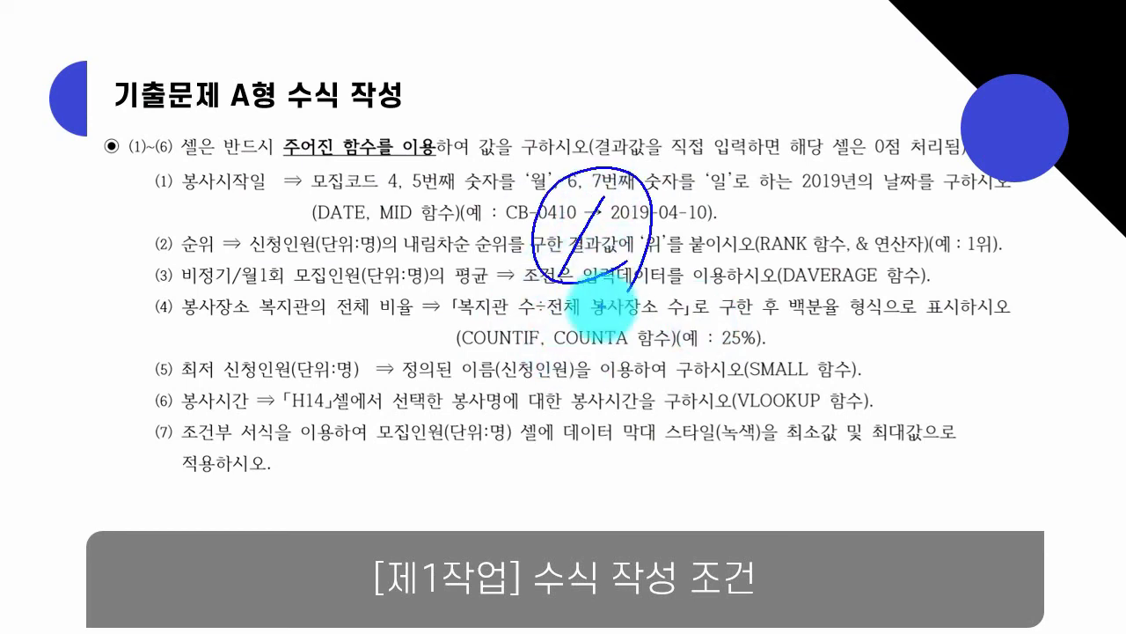
{"action": "key", "text": "e"}
{"action": "left_click", "coordinate": [466, 603]}
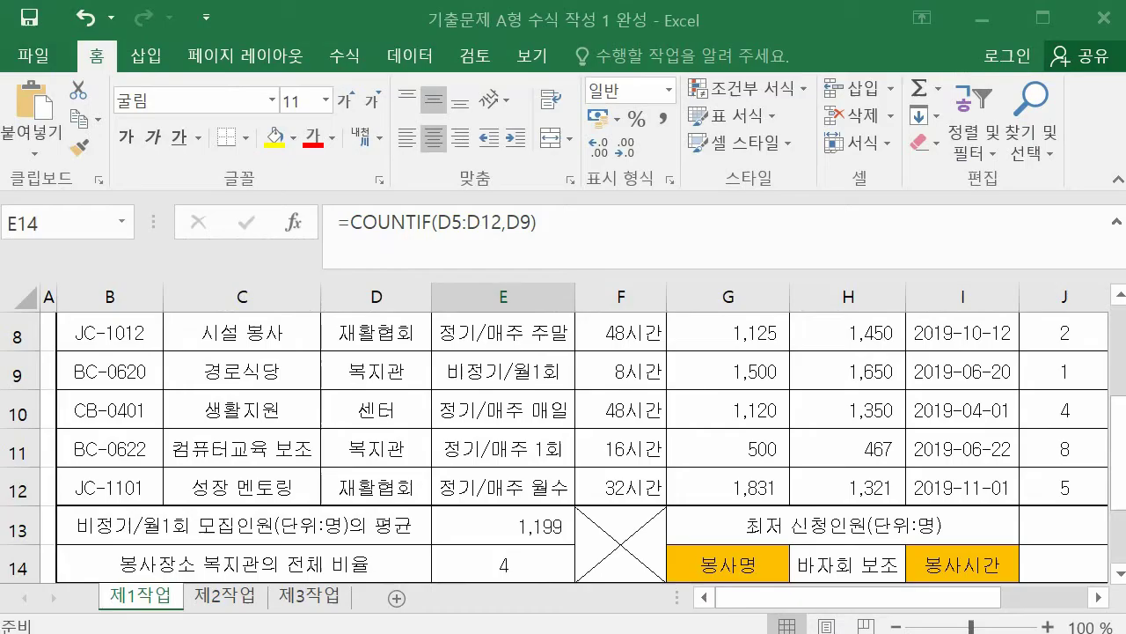
{"action": "left_click", "coordinate": [621, 223]}
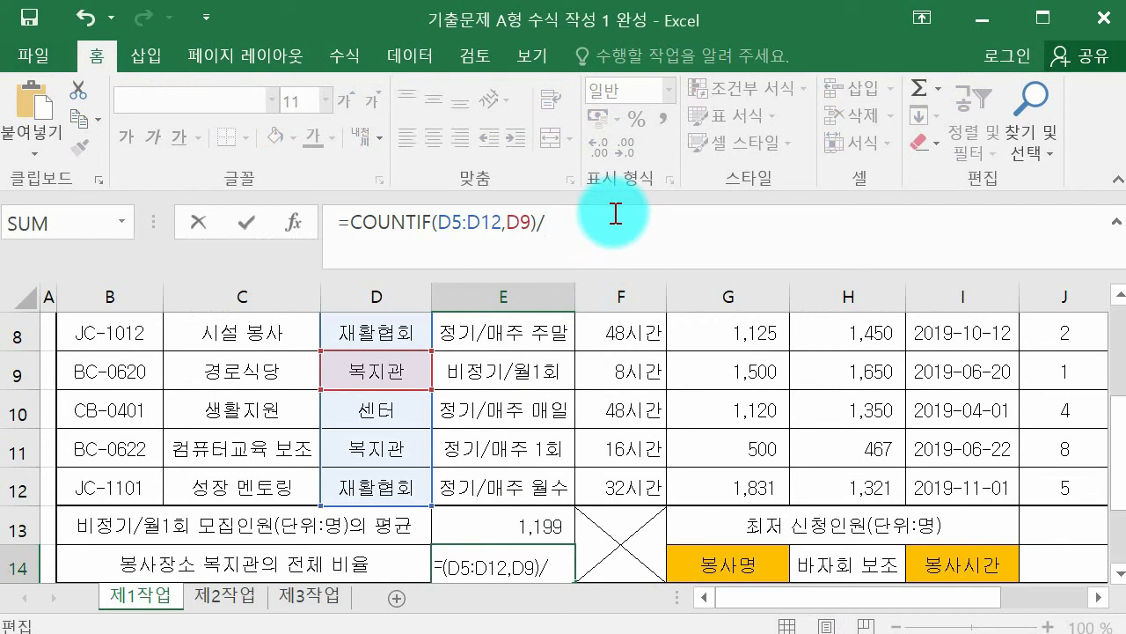
{"action": "type", "text": "/cou"}
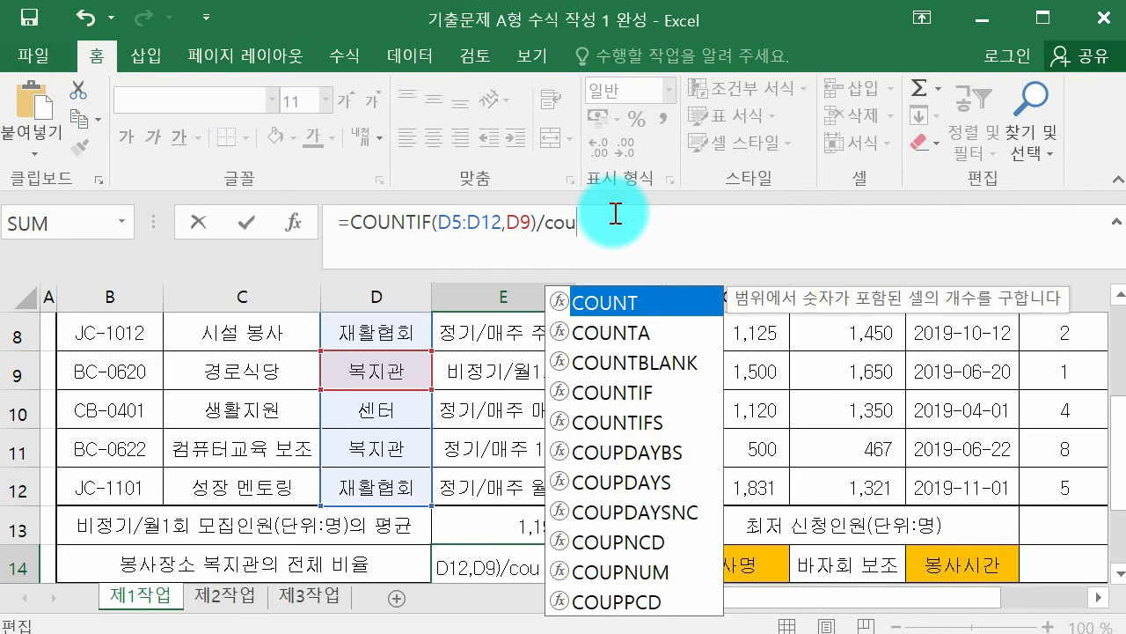
{"action": "key", "text": "Down"}
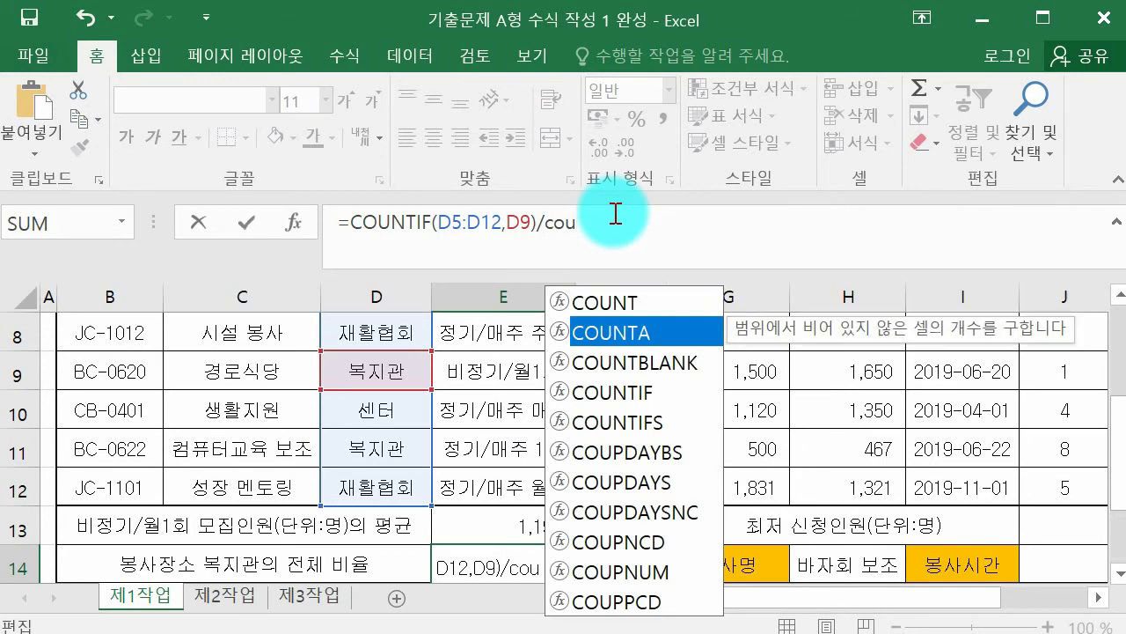
{"action": "type", "text": "u"}
{"action": "key", "text": "Tab"}
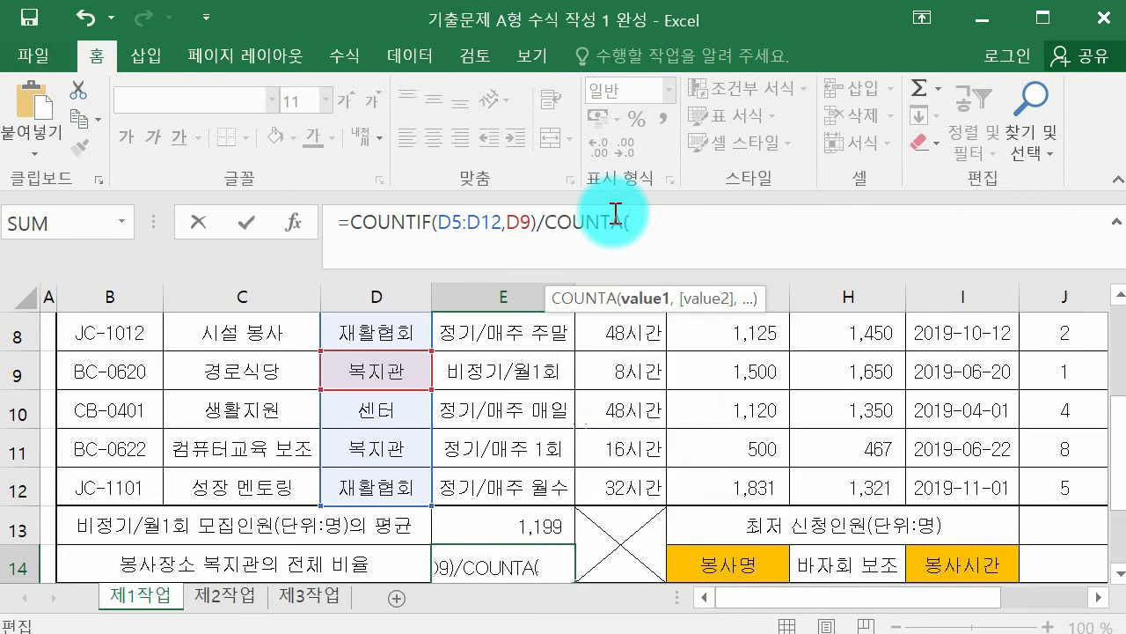
{"action": "key", "text": "ctrl+a"}
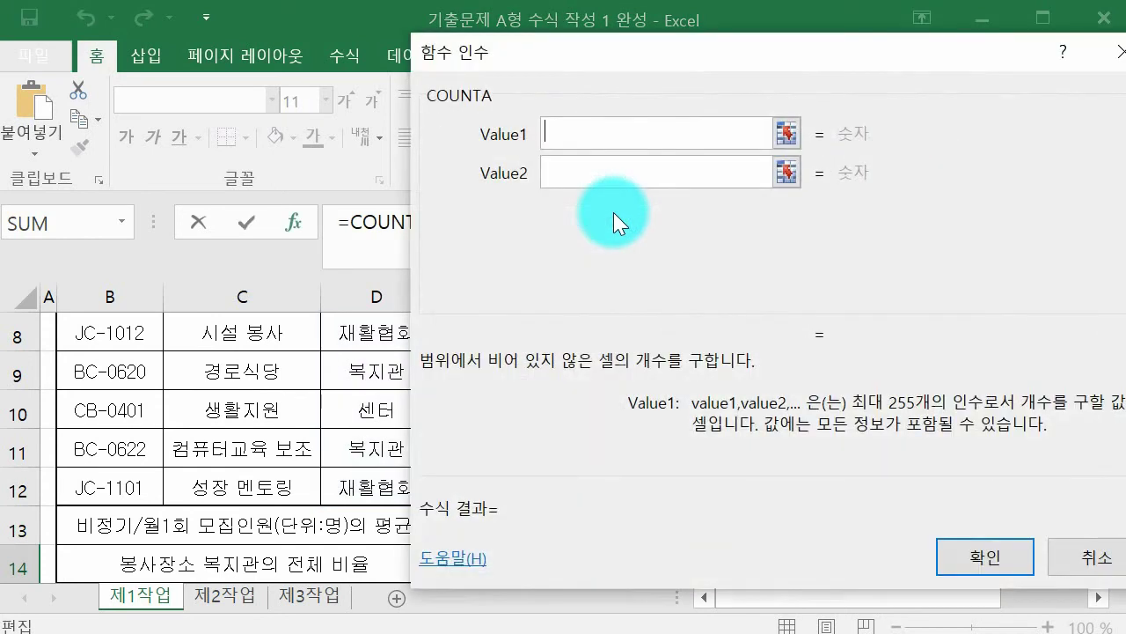
Examine how COUNTA differs from COUNT: COUNT for numbers only, COUNTA for numbers and text
{"action": "mouse_move", "coordinate": [546, 132]}
{"action": "left_mouse_down"}
{"action": "mouse_move", "coordinate": [564, 97]}
{"action": "mouse_move", "coordinate": [601, 108]}
{"action": "left_mouse_up"}
{"action": "mouse_move", "coordinate": [627, 69]}
{"action": "left_mouse_down"}
{"action": "mouse_move", "coordinate": [626, 107]}
{"action": "mouse_move", "coordinate": [641, 84]}
{"action": "left_mouse_up"}
{"action": "mouse_move", "coordinate": [653, 67]}
{"action": "left_mouse_down"}
{"action": "mouse_move", "coordinate": [651, 95]}
{"action": "mouse_move", "coordinate": [699, 71]}
{"action": "mouse_move", "coordinate": [709, 88]}
{"action": "left_mouse_up"}
{"action": "left_click", "coordinate": [652, 104]}
{"action": "left_click_drag", "start_coordinate": [614, 209], "coordinate": [610, 282]}
{"action": "mouse_move", "coordinate": [658, 233]}
{"action": "left_mouse_down"}
{"action": "mouse_move", "coordinate": [750, 217]}
{"action": "mouse_move", "coordinate": [798, 243]}
{"action": "mouse_move", "coordinate": [832, 205]}
{"action": "mouse_move", "coordinate": [843, 220]}
{"action": "left_mouse_up"}
{"action": "mouse_move", "coordinate": [891, 176]}
{"action": "left_mouse_down"}
{"action": "mouse_move", "coordinate": [891, 196]}
{"action": "mouse_move", "coordinate": [924, 213]}
{"action": "left_mouse_up"}
{"action": "mouse_move", "coordinate": [901, 220]}
{"action": "left_mouse_down"}
{"action": "mouse_move", "coordinate": [926, 232]}
{"action": "mouse_move", "coordinate": [1018, 176]}
{"action": "mouse_move", "coordinate": [1075, 179]}
{"action": "left_mouse_up"}
{"action": "mouse_move", "coordinate": [1029, 185]}
{"action": "left_mouse_down"}
{"action": "mouse_move", "coordinate": [1080, 181]}
{"action": "mouse_move", "coordinate": [1068, 204]}
{"action": "left_mouse_up"}
{"action": "mouse_move", "coordinate": [620, 319]}
{"action": "left_mouse_down"}
{"action": "mouse_move", "coordinate": [616, 362]}
{"action": "mouse_move", "coordinate": [680, 350]}
{"action": "left_mouse_up"}
{"action": "mouse_move", "coordinate": [688, 306]}
{"action": "left_mouse_down"}
{"action": "mouse_move", "coordinate": [758, 275]}
{"action": "mouse_move", "coordinate": [796, 286]}
{"action": "left_mouse_up"}
{"action": "mouse_move", "coordinate": [802, 285]}
{"action": "left_mouse_down"}
{"action": "mouse_move", "coordinate": [807, 323]}
{"action": "mouse_move", "coordinate": [838, 322]}
{"action": "mouse_move", "coordinate": [834, 308]}
{"action": "mouse_move", "coordinate": [894, 310]}
{"action": "left_mouse_up"}
{"action": "mouse_move", "coordinate": [907, 278]}
{"action": "left_mouse_down"}
{"action": "mouse_move", "coordinate": [908, 299]}
{"action": "mouse_move", "coordinate": [938, 285]}
{"action": "mouse_move", "coordinate": [950, 302]}
{"action": "mouse_move", "coordinate": [985, 281]}
{"action": "mouse_move", "coordinate": [1014, 301]}
{"action": "left_mouse_up"}
{"action": "left_click_drag", "start_coordinate": [1020, 247], "coordinate": [1049, 260]}
{"action": "mouse_move", "coordinate": [1017, 269]}
{"action": "left_mouse_down"}
{"action": "mouse_move", "coordinate": [1055, 266]}
{"action": "mouse_move", "coordinate": [1047, 287]}
{"action": "left_mouse_up"}
{"action": "left_click_drag", "start_coordinate": [1056, 245], "coordinate": [1089, 287]}
{"action": "left_click_drag", "start_coordinate": [1100, 247], "coordinate": [1102, 288]}
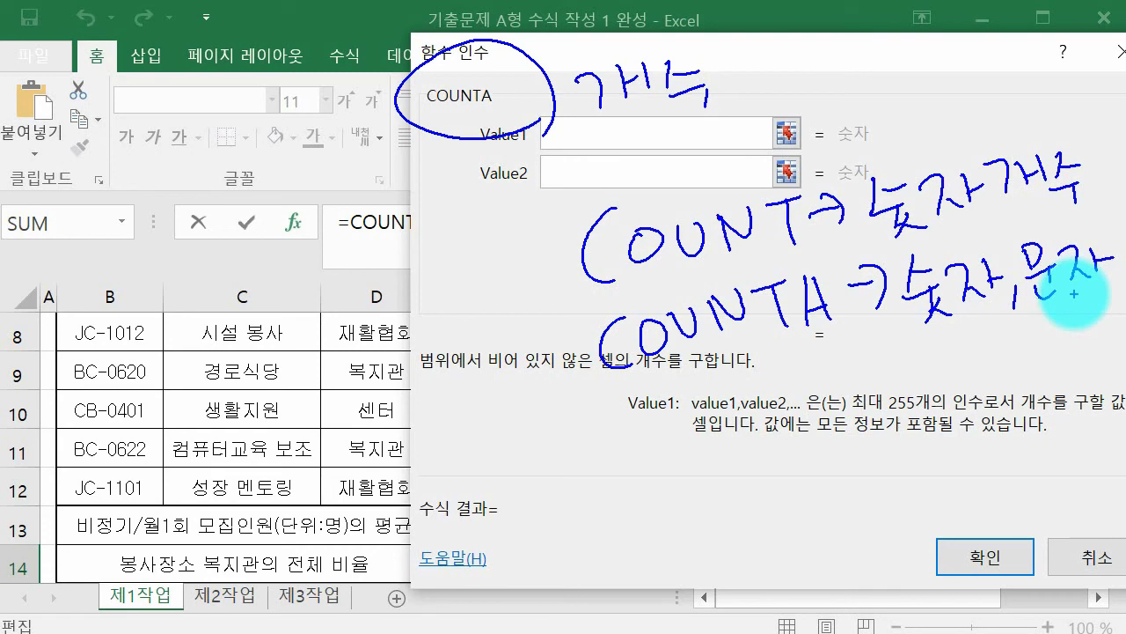
{"action": "key", "text": "Escape"}
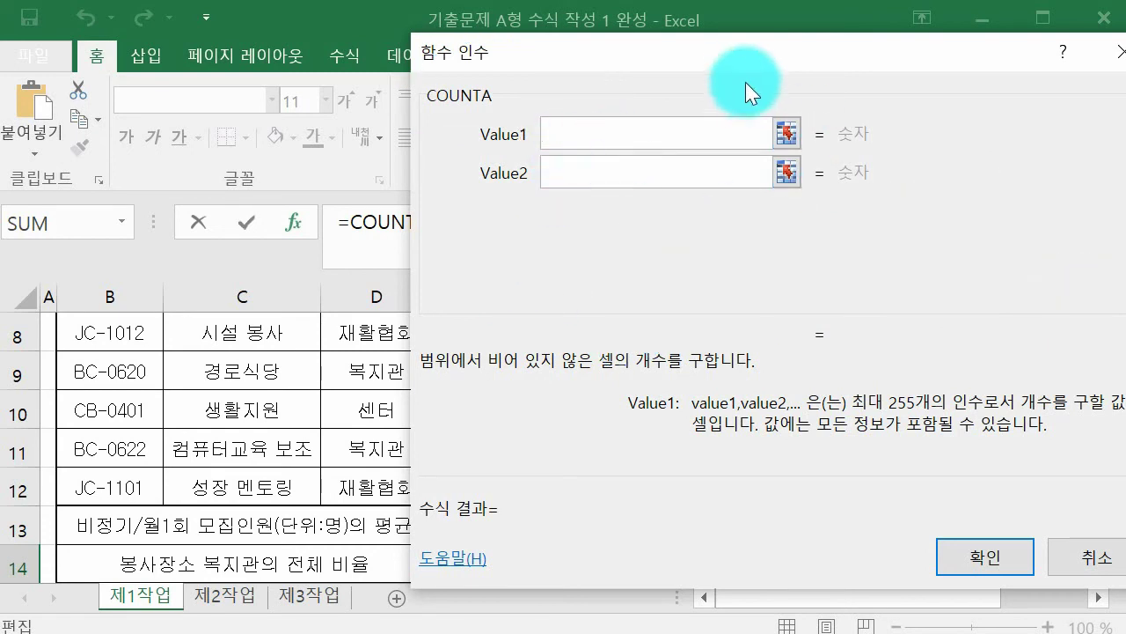
Set COUNTA's Value1 argument to the 봉사장소 cells D5:D12
{"action": "left_click_drag", "start_coordinate": [731, 65], "coordinate": [657, 380]}
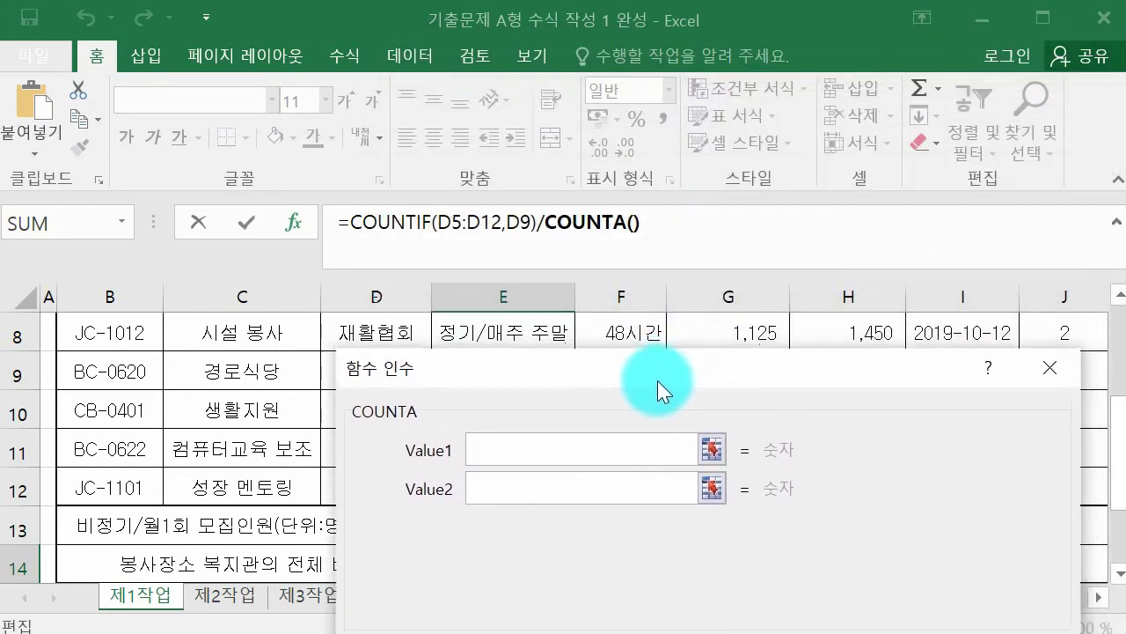
{"action": "left_click_drag", "start_coordinate": [1116, 475], "coordinate": [1100, 413]}
{"action": "left_click_drag", "start_coordinate": [578, 374], "coordinate": [736, 83]}
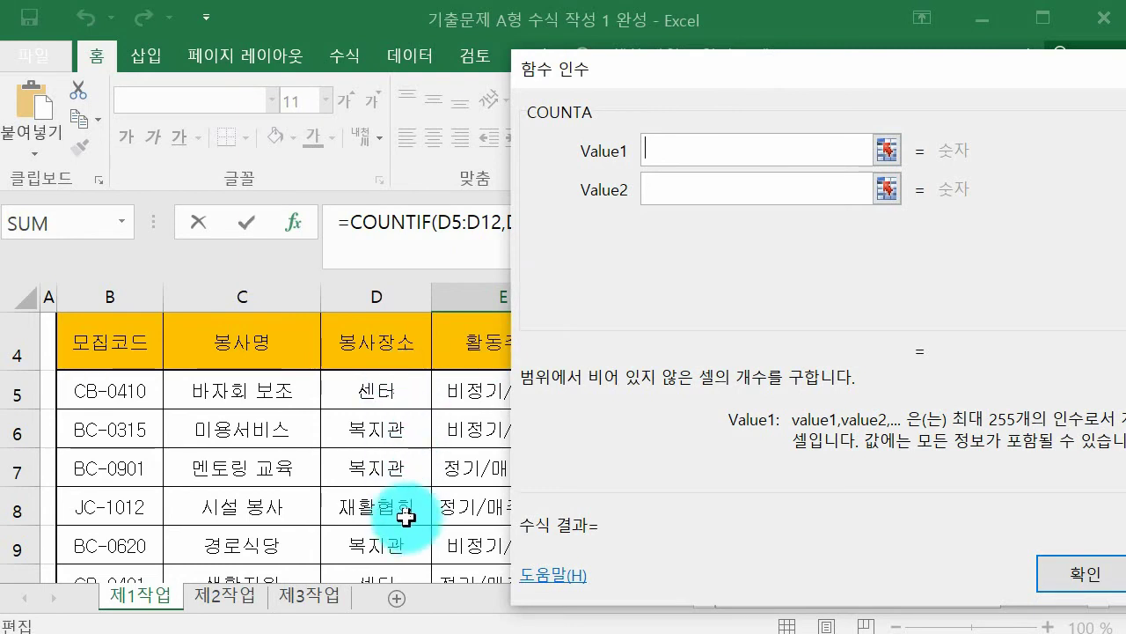
{"action": "left_click_drag", "start_coordinate": [390, 393], "coordinate": [413, 440]}
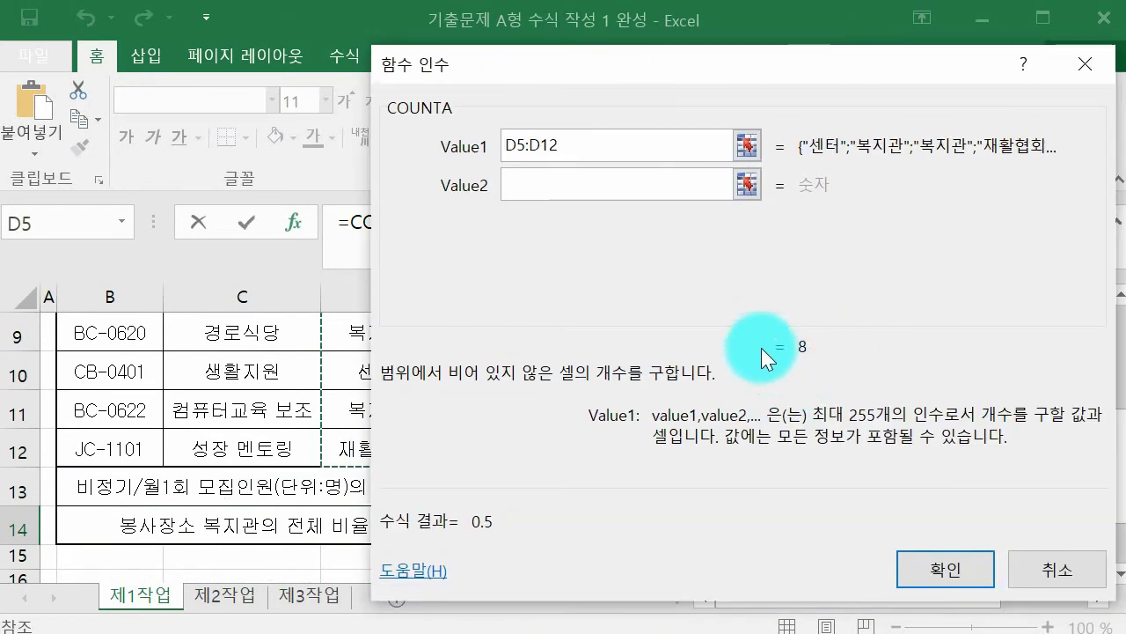
Review the COUNTIF and COUNTA parts of the formula in E14 and confirm it
{"action": "left_click_drag", "start_coordinate": [675, 80], "coordinate": [582, 386]}
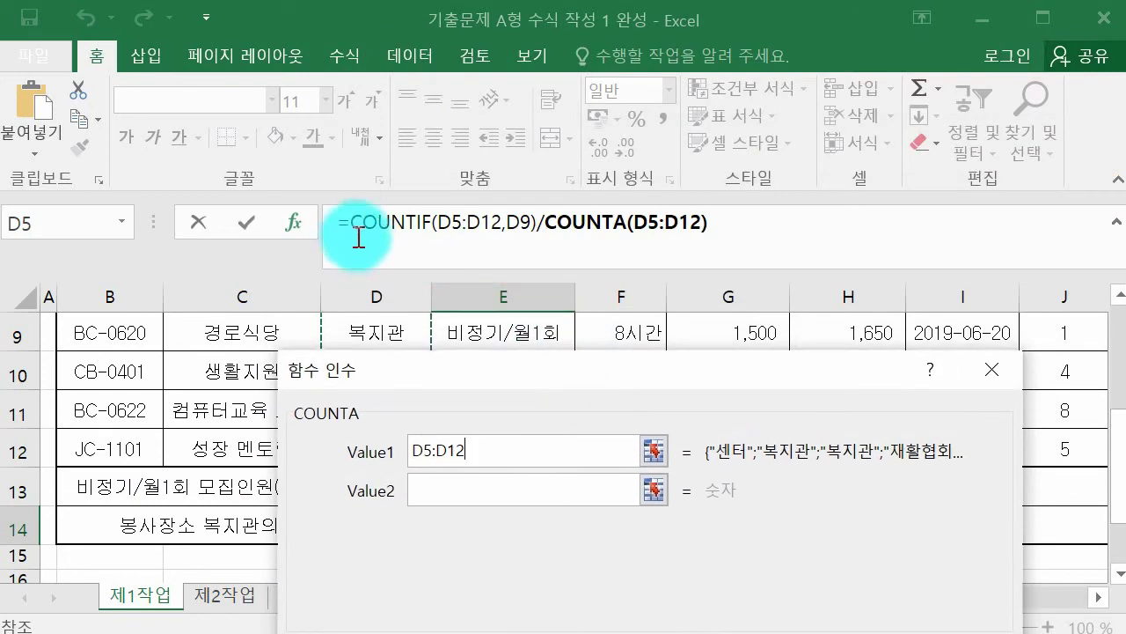
{"action": "left_click_drag", "start_coordinate": [352, 222], "coordinate": [544, 221]}
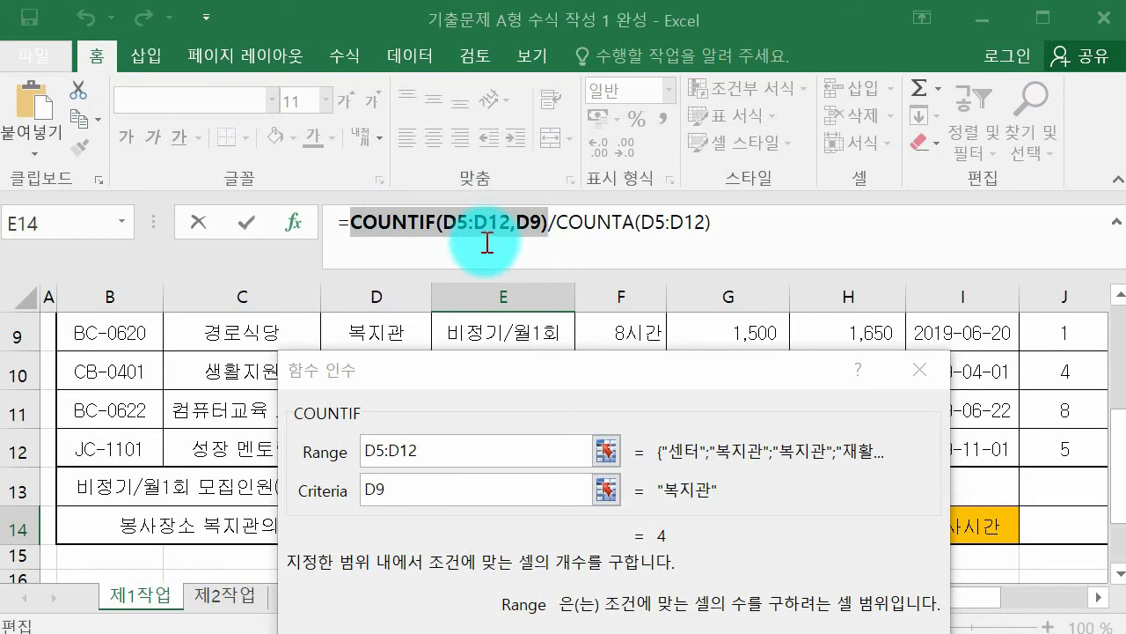
{"action": "left_click_drag", "start_coordinate": [555, 221], "coordinate": [747, 219]}
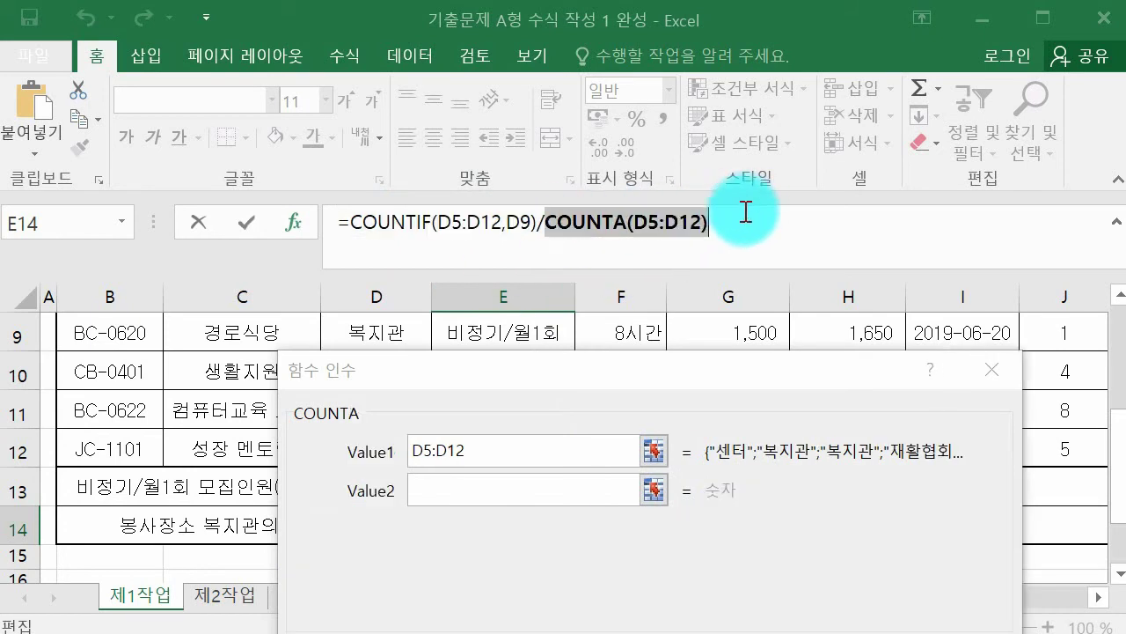
{"action": "left_click_drag", "start_coordinate": [638, 373], "coordinate": [647, 88]}
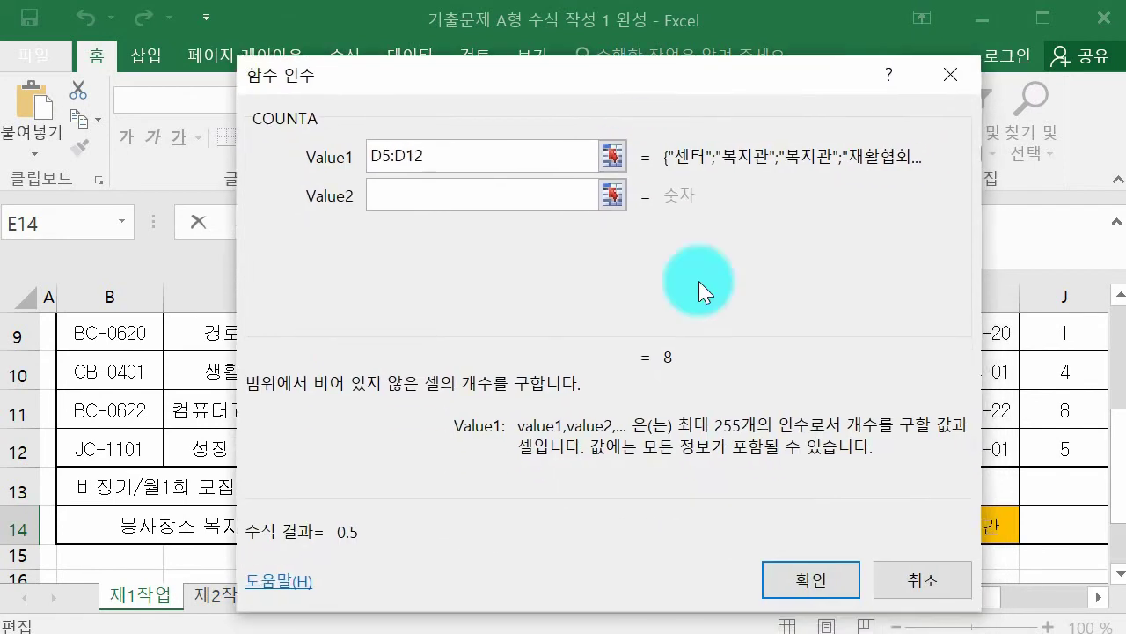
{"action": "left_click", "coordinate": [844, 570]}
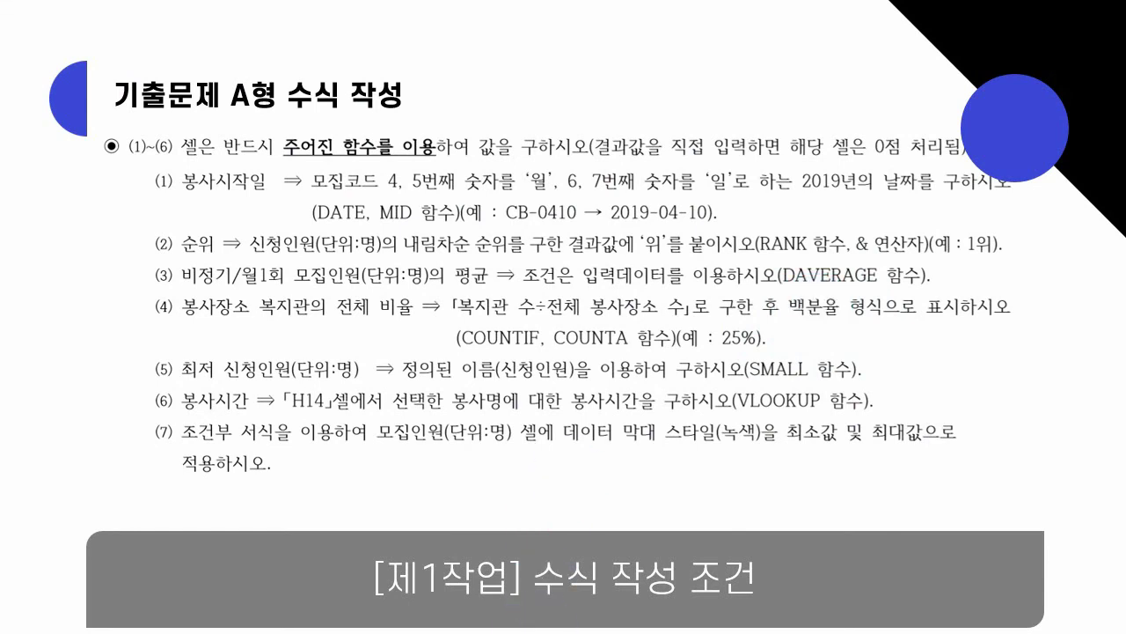
Check the required format on the slide, then apply the 백분율 number format to E14
{"action": "left_click", "coordinate": [466, 589]}
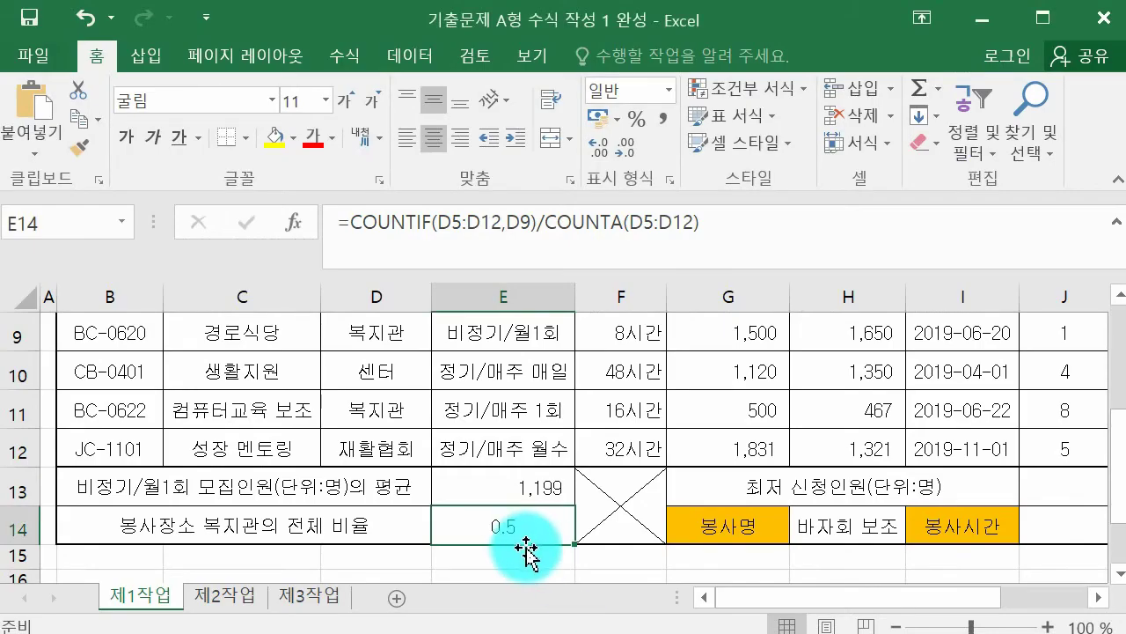
{"action": "left_click", "coordinate": [668, 92]}
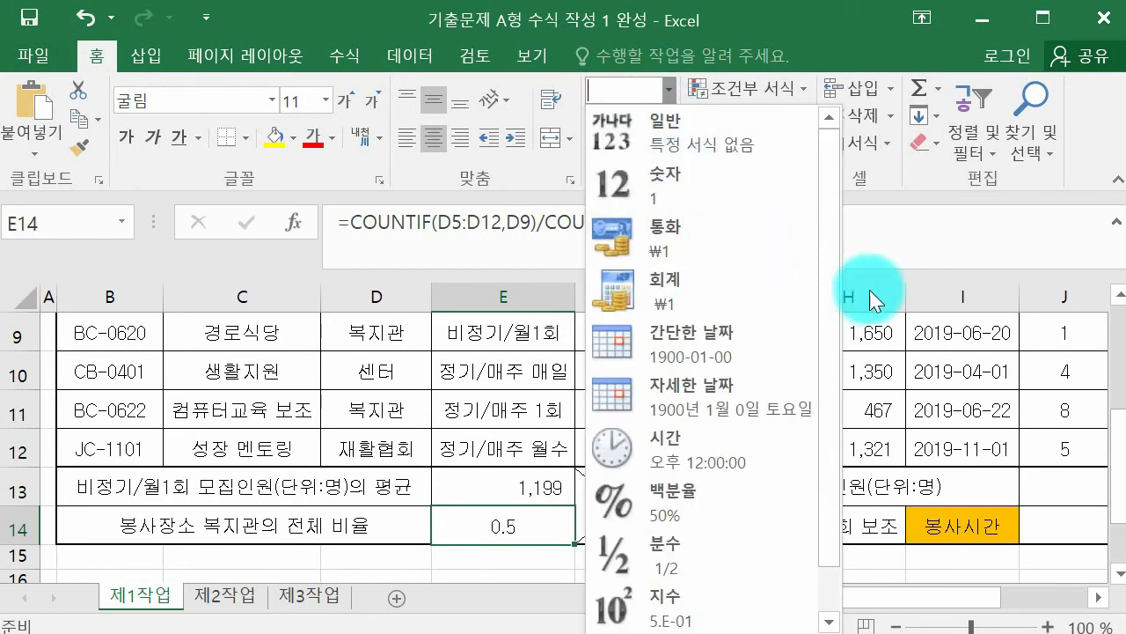
{"action": "left_click", "coordinate": [727, 511]}
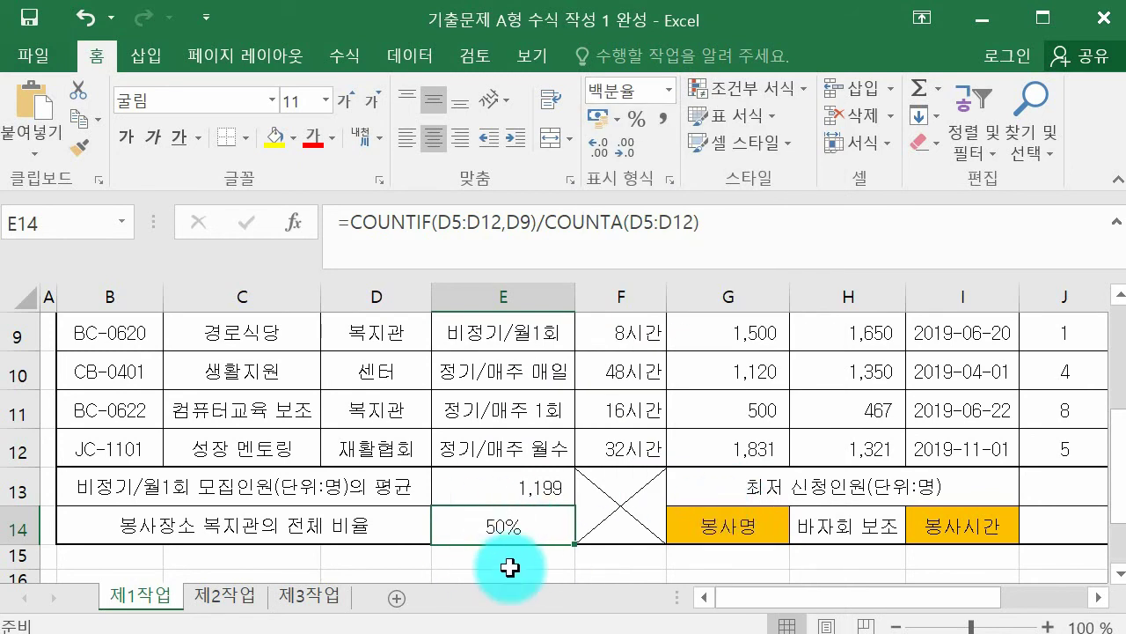
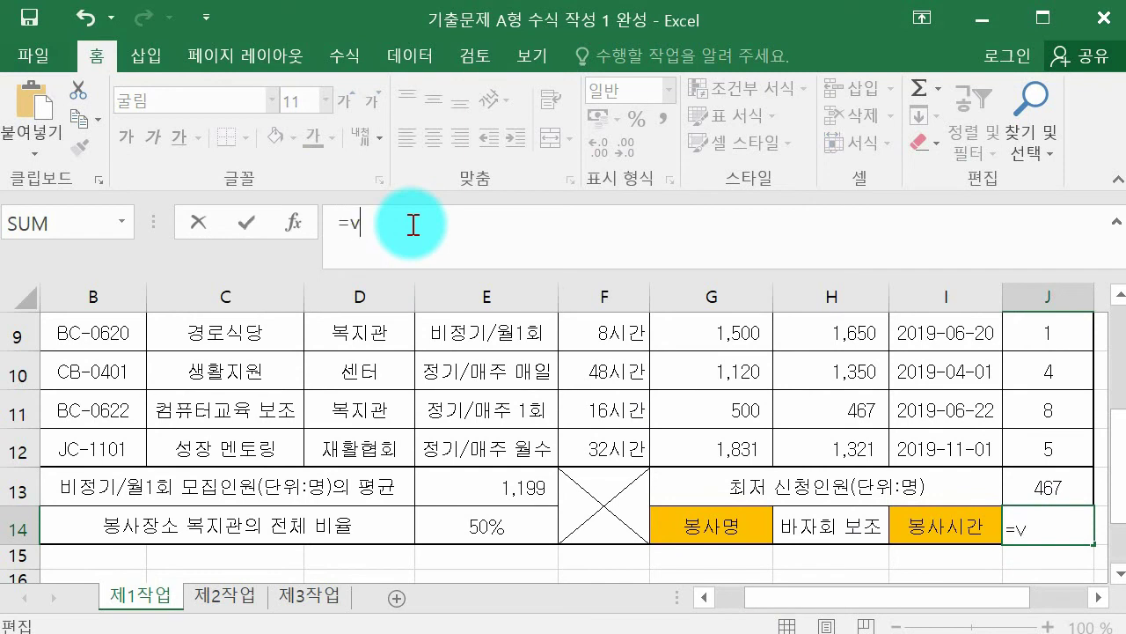
Start a VLOOKUP function in J14 and bring up its function arguments
{"action": "type", "text": "l"}
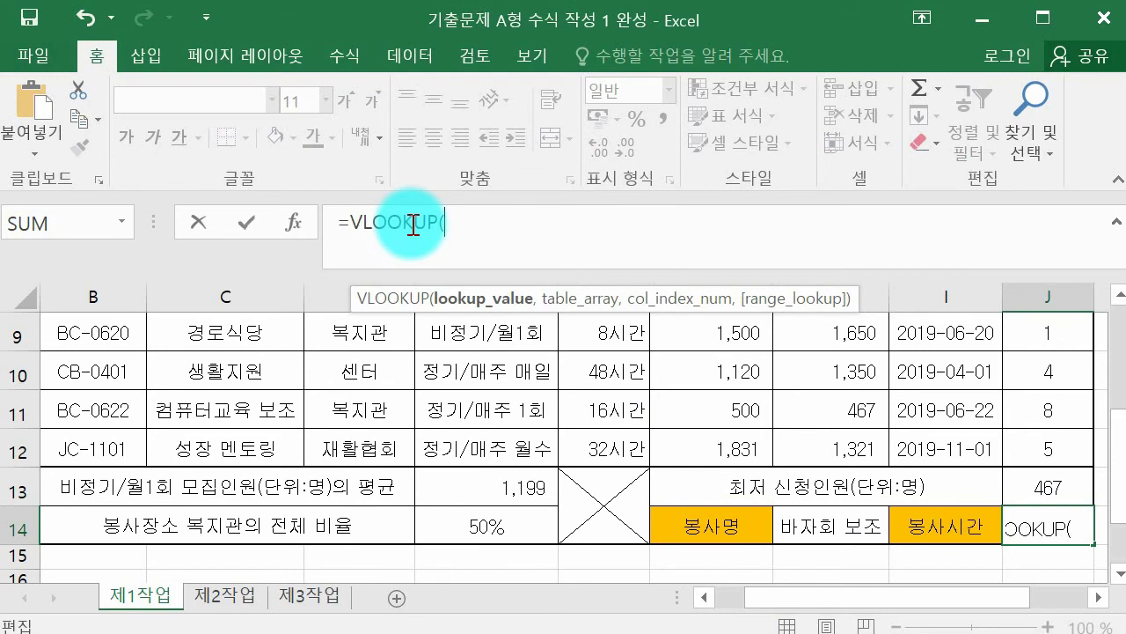
{"action": "key", "text": "ctrl+a"}
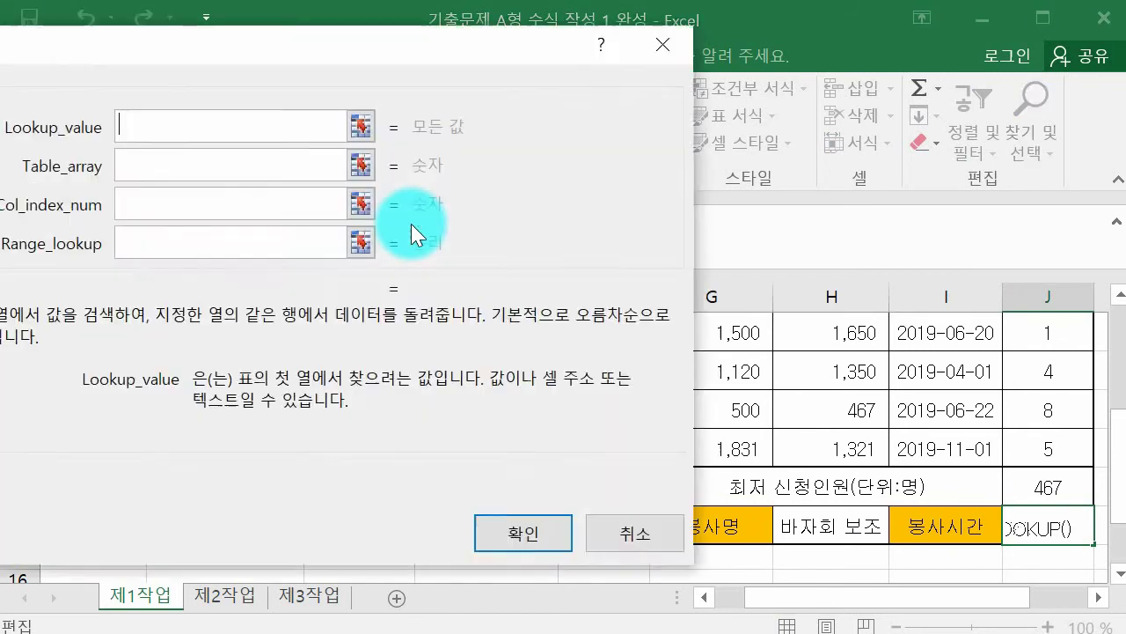
{"action": "left_click_drag", "start_coordinate": [341, 70], "coordinate": [572, 133]}
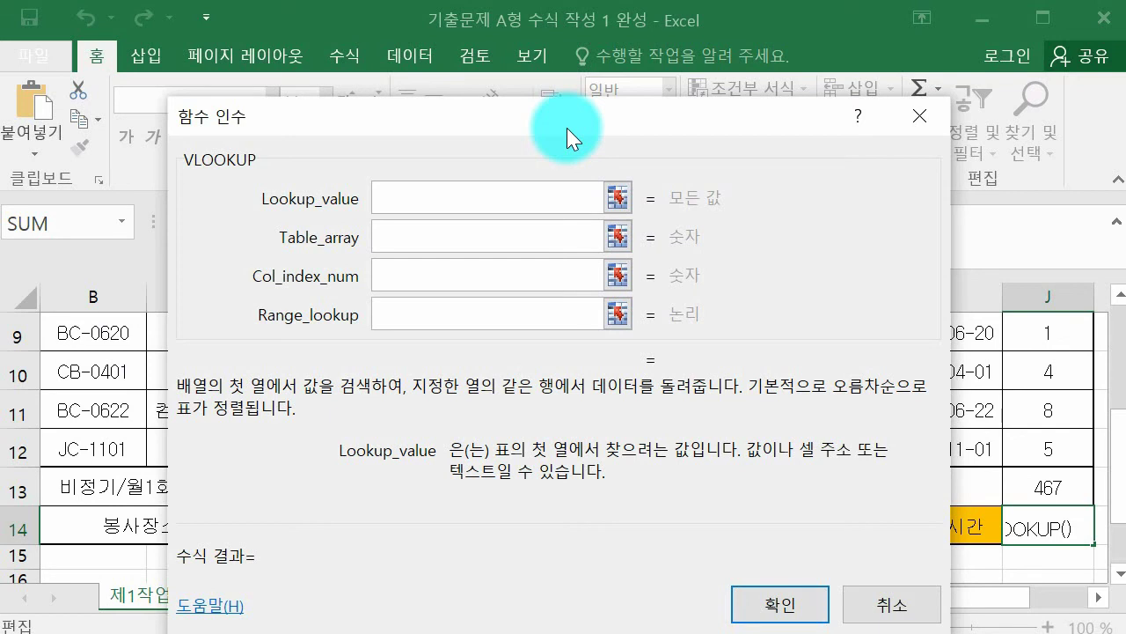
Check the meaning of Lookup_value as the value to find, then set it to the 봉사명 selection cell H14
{"action": "left_click", "coordinate": [375, 256]}
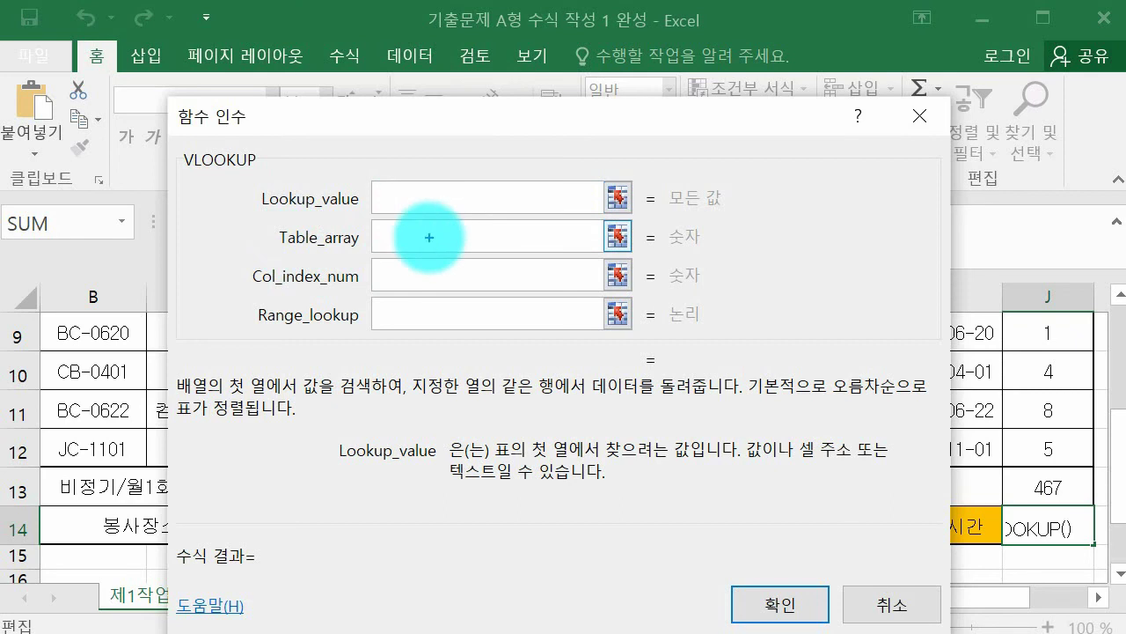
{"action": "mouse_move", "coordinate": [676, 176]}
{"action": "left_mouse_down"}
{"action": "mouse_move", "coordinate": [692, 175]}
{"action": "mouse_move", "coordinate": [697, 202]}
{"action": "mouse_move", "coordinate": [717, 202]}
{"action": "mouse_move", "coordinate": [712, 214]}
{"action": "mouse_move", "coordinate": [744, 217]}
{"action": "left_mouse_up"}
{"action": "mouse_move", "coordinate": [764, 170]}
{"action": "left_mouse_down"}
{"action": "mouse_move", "coordinate": [756, 185]}
{"action": "mouse_move", "coordinate": [804, 176]}
{"action": "mouse_move", "coordinate": [837, 151]}
{"action": "mouse_move", "coordinate": [829, 206]}
{"action": "left_mouse_up"}
{"action": "left_click_drag", "start_coordinate": [668, 266], "coordinate": [875, 224]}
{"action": "mouse_move", "coordinate": [740, 266]}
{"action": "left_mouse_down"}
{"action": "mouse_move", "coordinate": [752, 328]}
{"action": "mouse_move", "coordinate": [766, 281]}
{"action": "mouse_move", "coordinate": [837, 307]}
{"action": "mouse_move", "coordinate": [789, 348]}
{"action": "mouse_move", "coordinate": [898, 331]}
{"action": "left_mouse_up"}
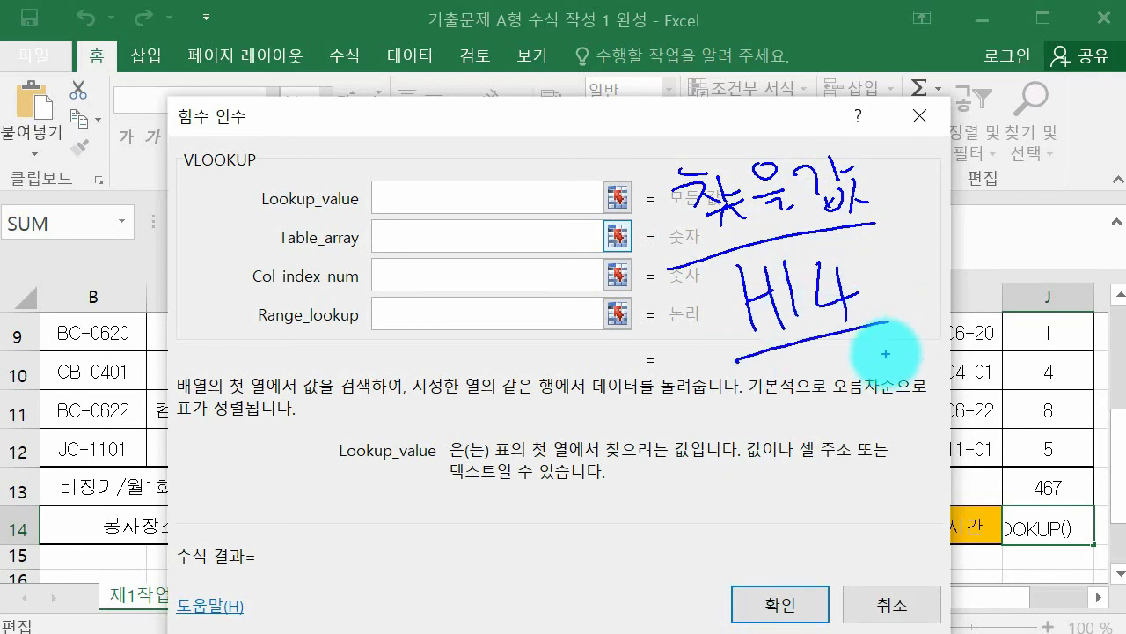
{"action": "key", "text": "Escape"}
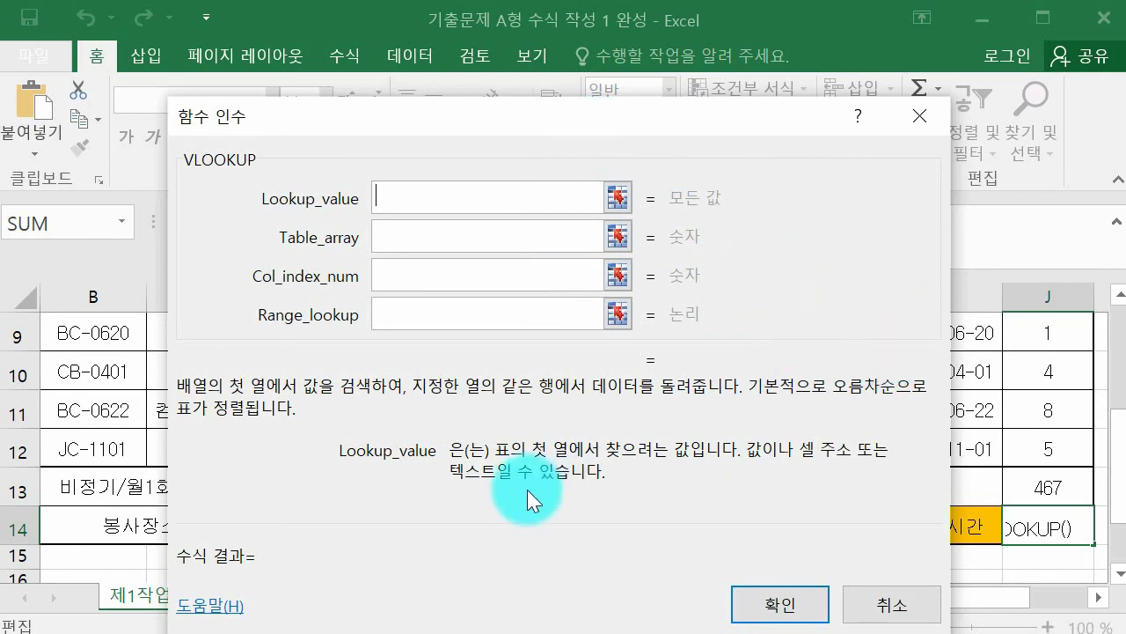
{"action": "left_click_drag", "start_coordinate": [547, 131], "coordinate": [621, 605]}
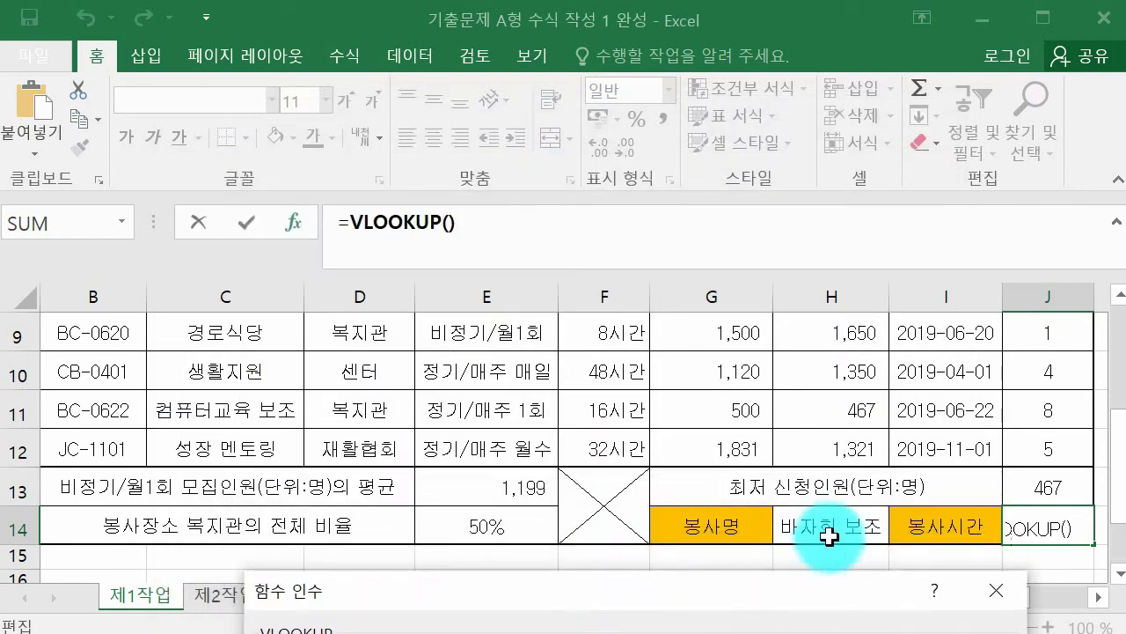
{"action": "left_click", "coordinate": [805, 539]}
{"action": "left_click_drag", "start_coordinate": [772, 605], "coordinate": [759, 83]}
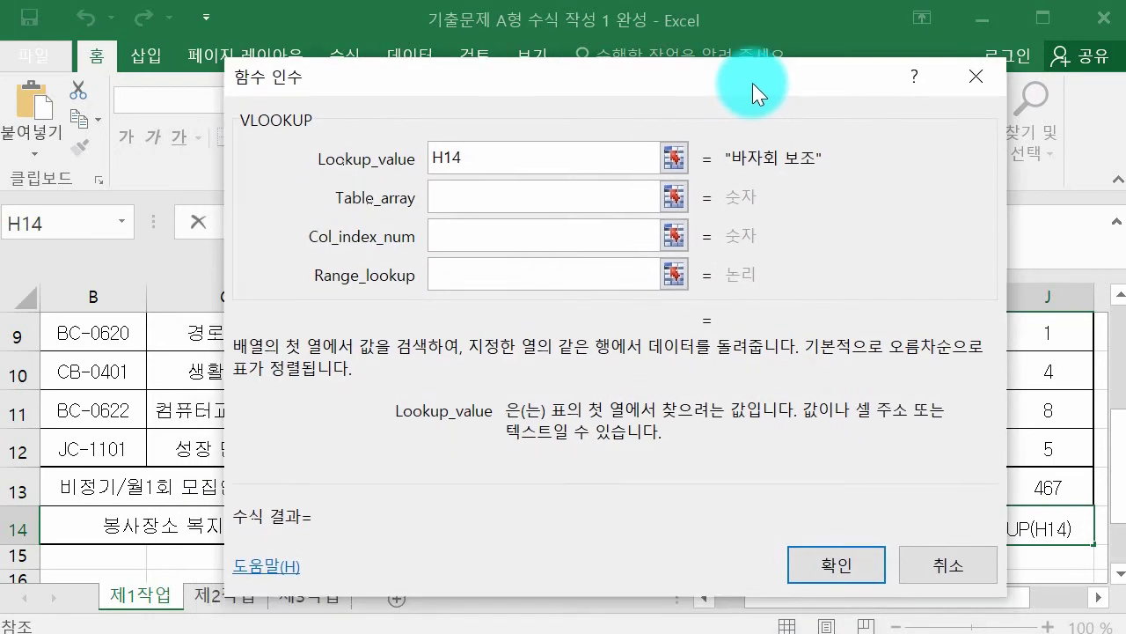
Check the meaning of Table_array as the range to search, and uncover the data table behind the function arguments dialog
{"action": "left_click", "coordinate": [563, 212]}
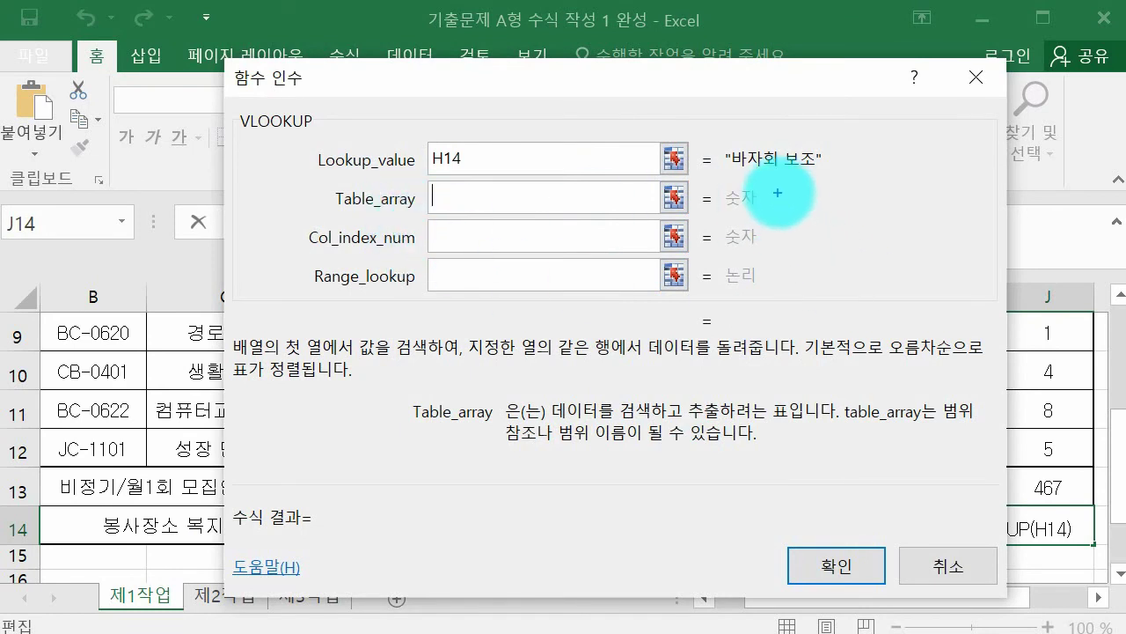
{"action": "mouse_move", "coordinate": [793, 223]}
{"action": "left_mouse_down"}
{"action": "mouse_move", "coordinate": [845, 220]}
{"action": "mouse_move", "coordinate": [855, 188]}
{"action": "mouse_move", "coordinate": [885, 184]}
{"action": "mouse_move", "coordinate": [918, 202]}
{"action": "mouse_move", "coordinate": [942, 188]}
{"action": "mouse_move", "coordinate": [943, 232]}
{"action": "mouse_move", "coordinate": [854, 252]}
{"action": "mouse_move", "coordinate": [1005, 244]}
{"action": "left_mouse_up"}
{"action": "left_click_drag", "start_coordinate": [766, 181], "coordinate": [771, 205]}
{"action": "left_click_drag", "start_coordinate": [778, 178], "coordinate": [783, 200]}
{"action": "mouse_move", "coordinate": [992, 159]}
{"action": "left_mouse_down"}
{"action": "mouse_move", "coordinate": [994, 180]}
{"action": "mouse_move", "coordinate": [1006, 176]}
{"action": "left_mouse_up"}
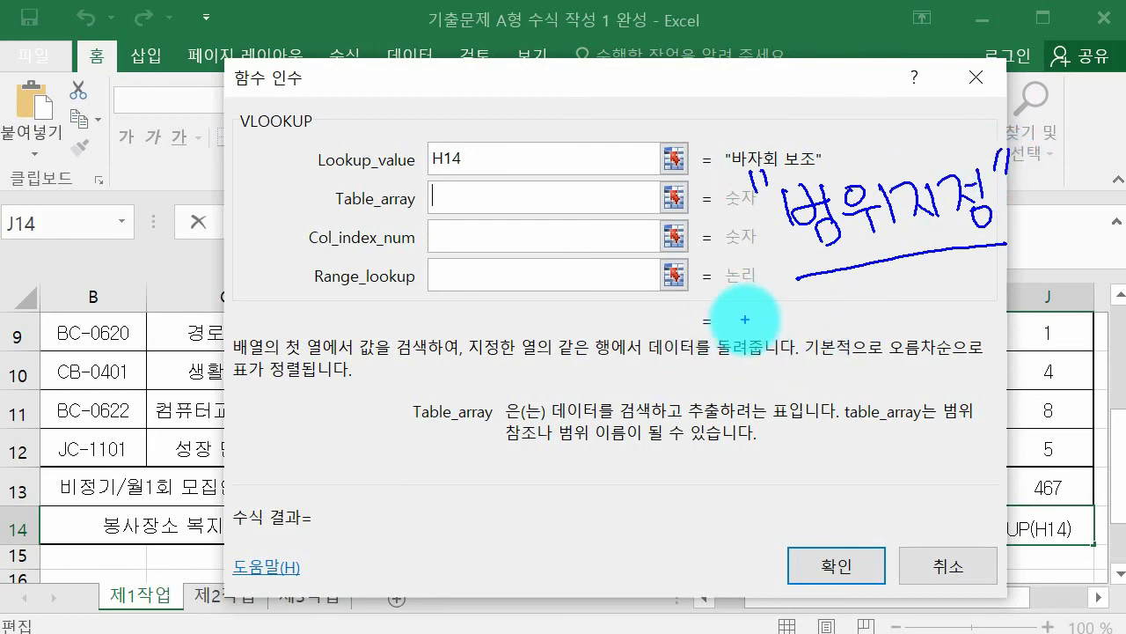
{"action": "key", "text": "Escape"}
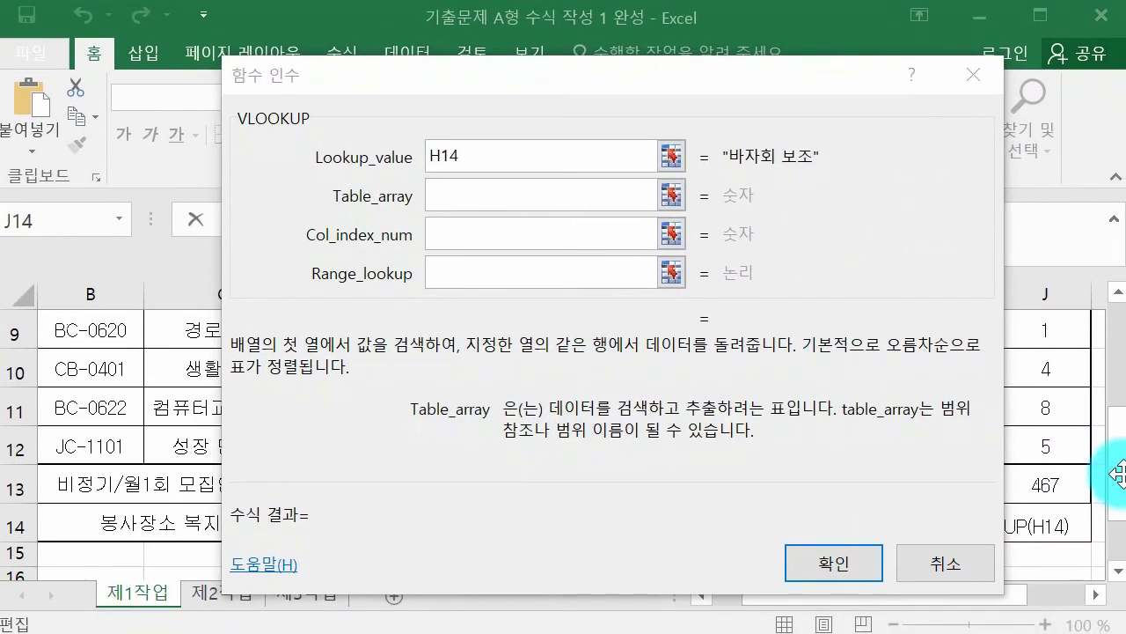
{"action": "left_click_drag", "start_coordinate": [1106, 488], "coordinate": [1107, 422]}
{"action": "left_click_drag", "start_coordinate": [504, 79], "coordinate": [583, 608]}
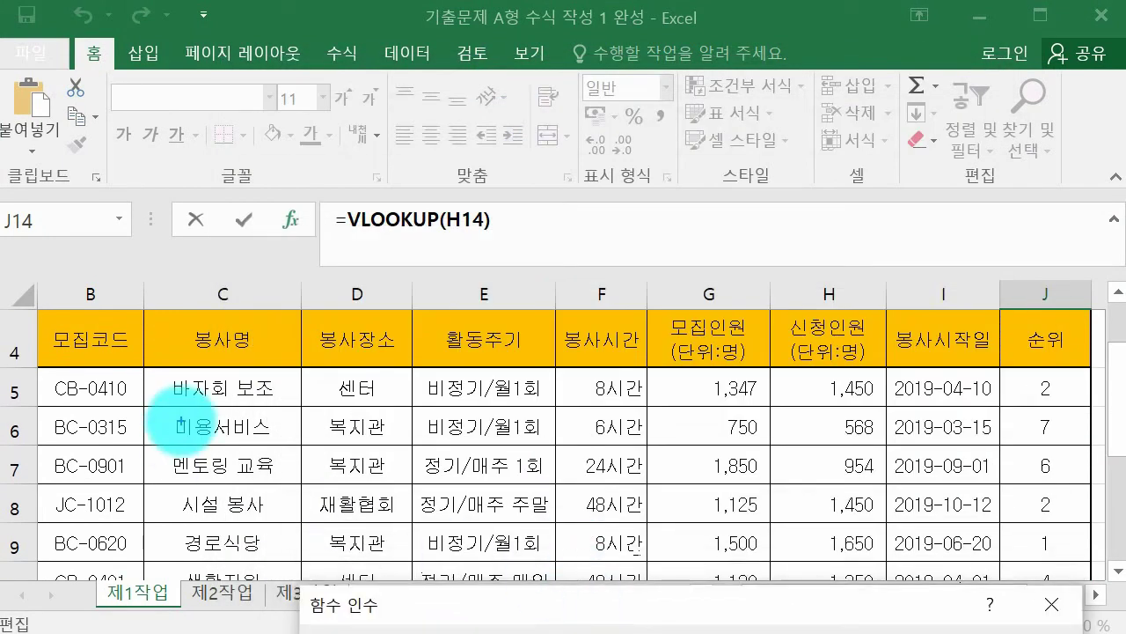
Examine the data columns from 봉사명 through 봉사시간 that the lookup range has to span
{"action": "mouse_move", "coordinate": [207, 361]}
{"action": "left_mouse_down"}
{"action": "mouse_move", "coordinate": [189, 448]}
{"action": "mouse_move", "coordinate": [189, 343]}
{"action": "mouse_move", "coordinate": [166, 400]}
{"action": "left_mouse_up"}
{"action": "left_click_drag", "start_coordinate": [582, 361], "coordinate": [651, 391]}
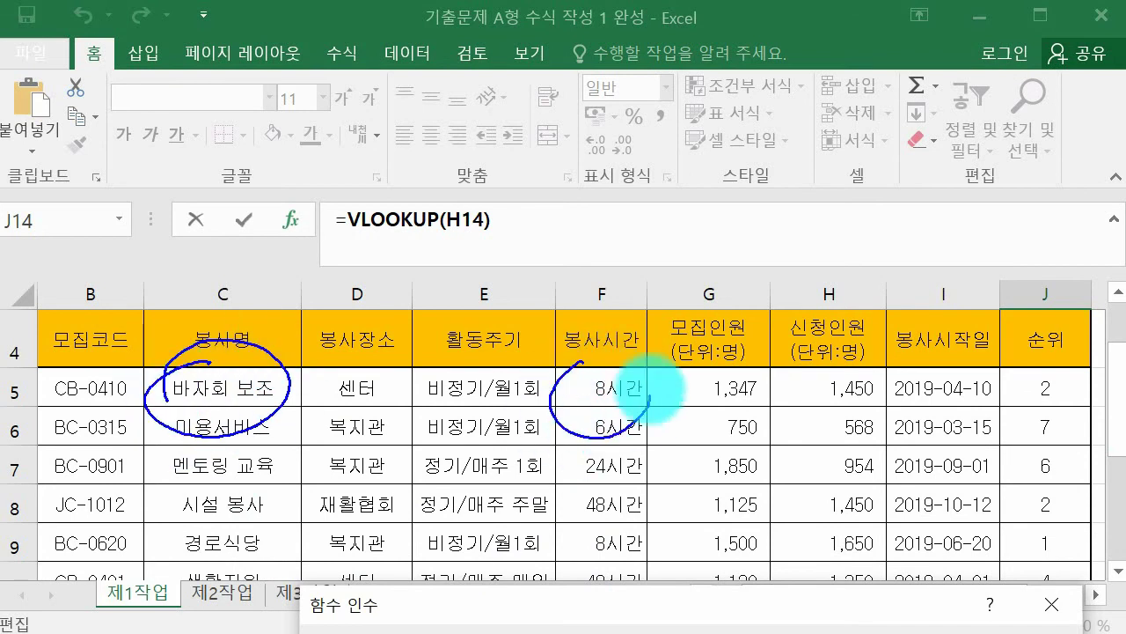
{"action": "left_click_drag", "start_coordinate": [136, 425], "coordinate": [211, 359]}
{"action": "left_click_drag", "start_coordinate": [151, 503], "coordinate": [308, 374]}
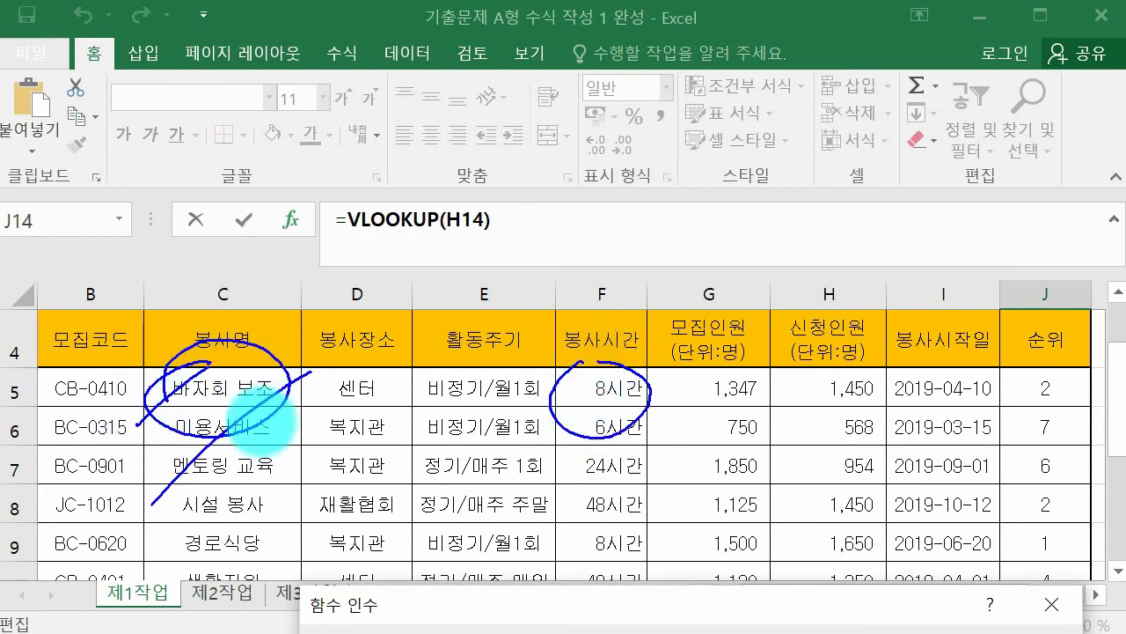
{"action": "left_click_drag", "start_coordinate": [220, 482], "coordinate": [363, 387]}
{"action": "left_click_drag", "start_coordinate": [364, 554], "coordinate": [507, 407]}
{"action": "left_click_drag", "start_coordinate": [430, 539], "coordinate": [566, 425]}
{"action": "left_click_drag", "start_coordinate": [519, 520], "coordinate": [585, 475]}
{"action": "left_click_drag", "start_coordinate": [562, 539], "coordinate": [615, 497]}
{"action": "left_click_drag", "start_coordinate": [600, 523], "coordinate": [630, 508]}
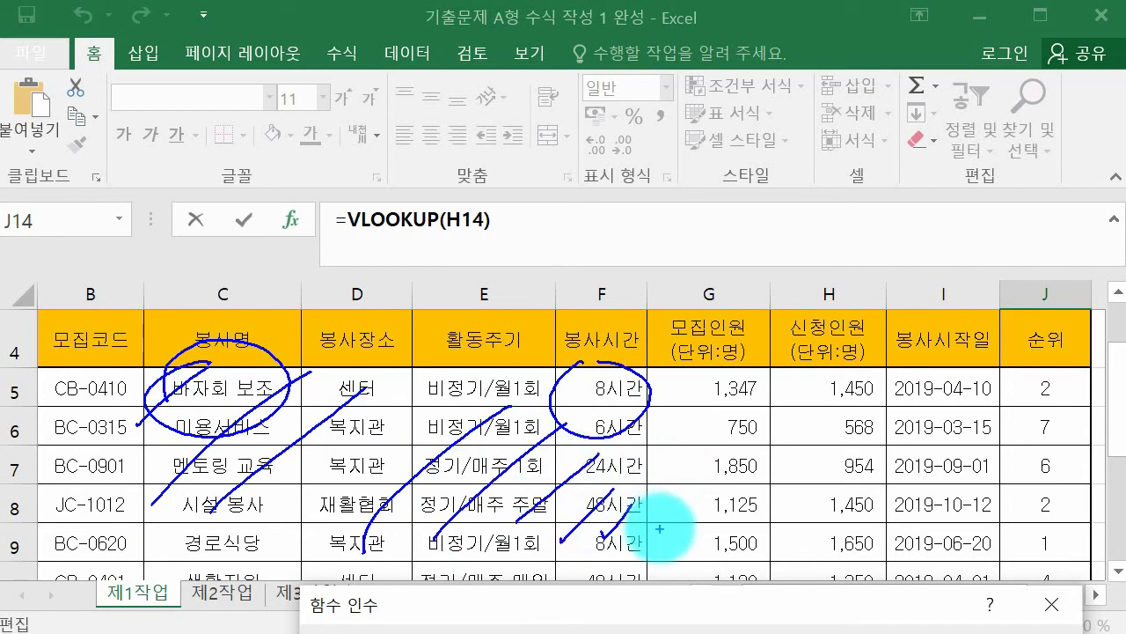
{"action": "key", "text": "Escape"}
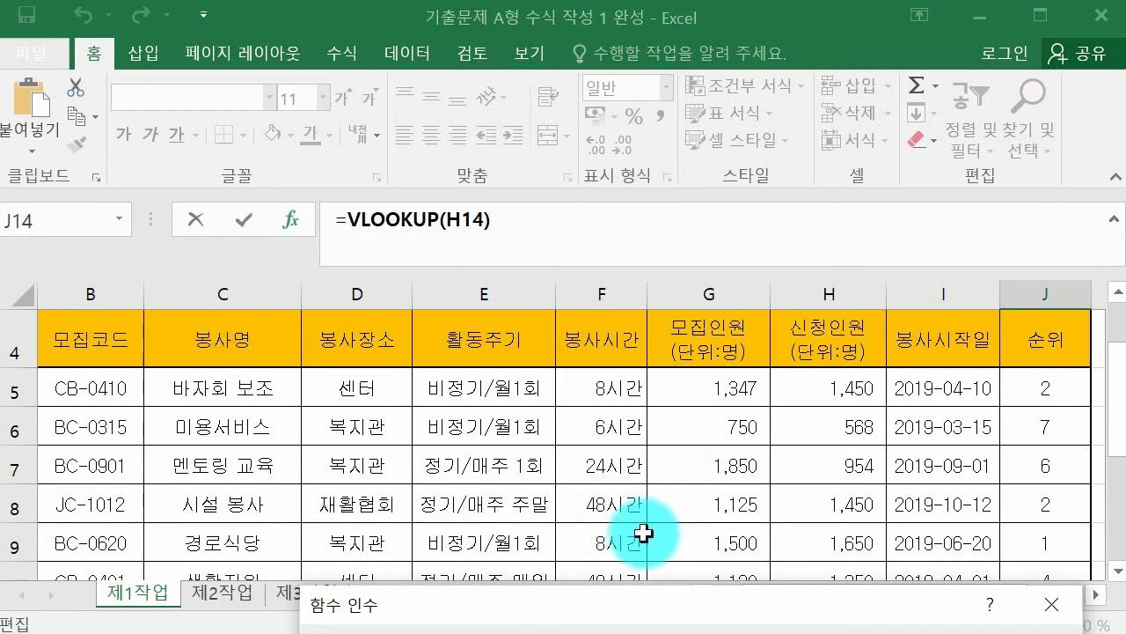
Compare the Lookup_value H14 with the 봉사명 column to determine which column the table range must start from
{"action": "left_click_drag", "start_coordinate": [687, 607], "coordinate": [675, 509]}
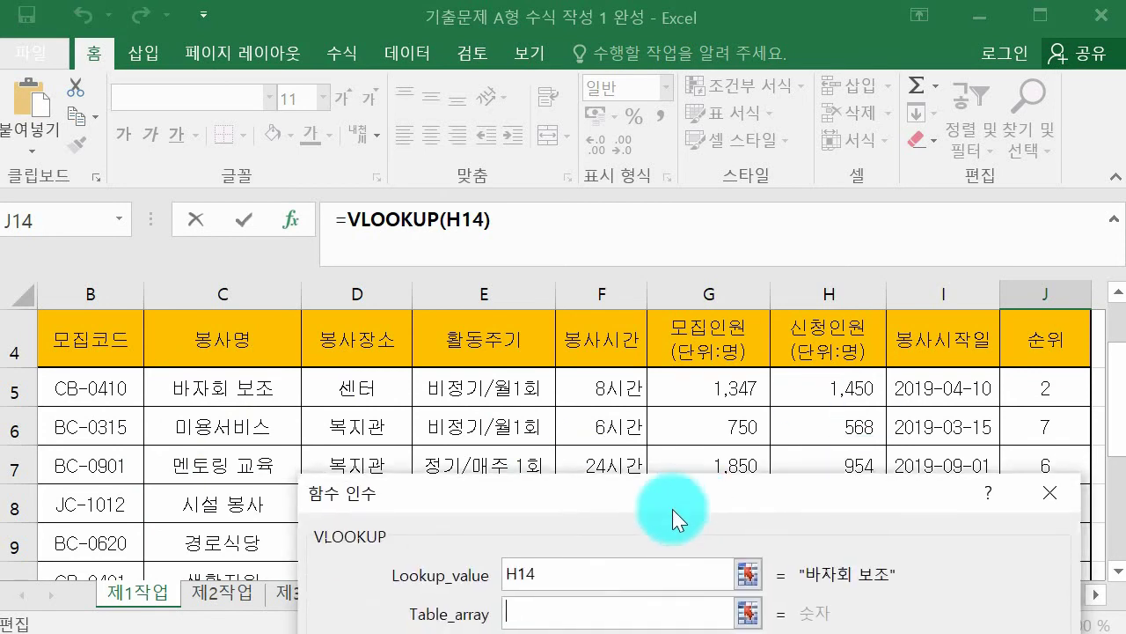
{"action": "scroll", "coordinate": [545, 581], "scroll_direction": "down", "scroll_amount": 2}
{"action": "double_click", "coordinate": [514, 573]}
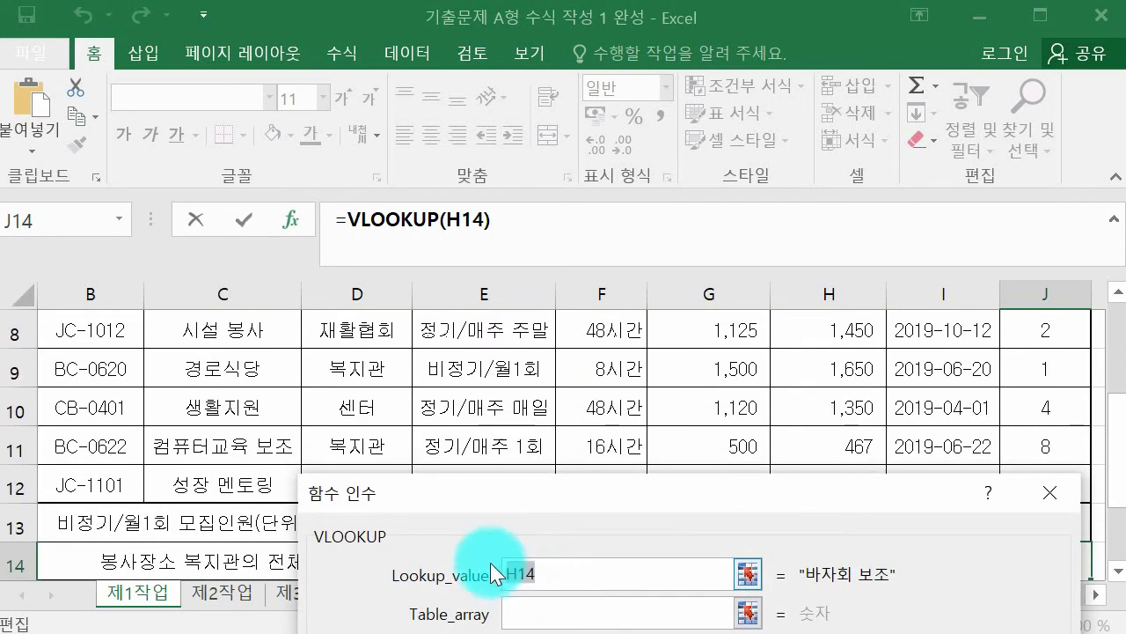
{"action": "left_click_drag", "start_coordinate": [1114, 445], "coordinate": [1120, 377]}
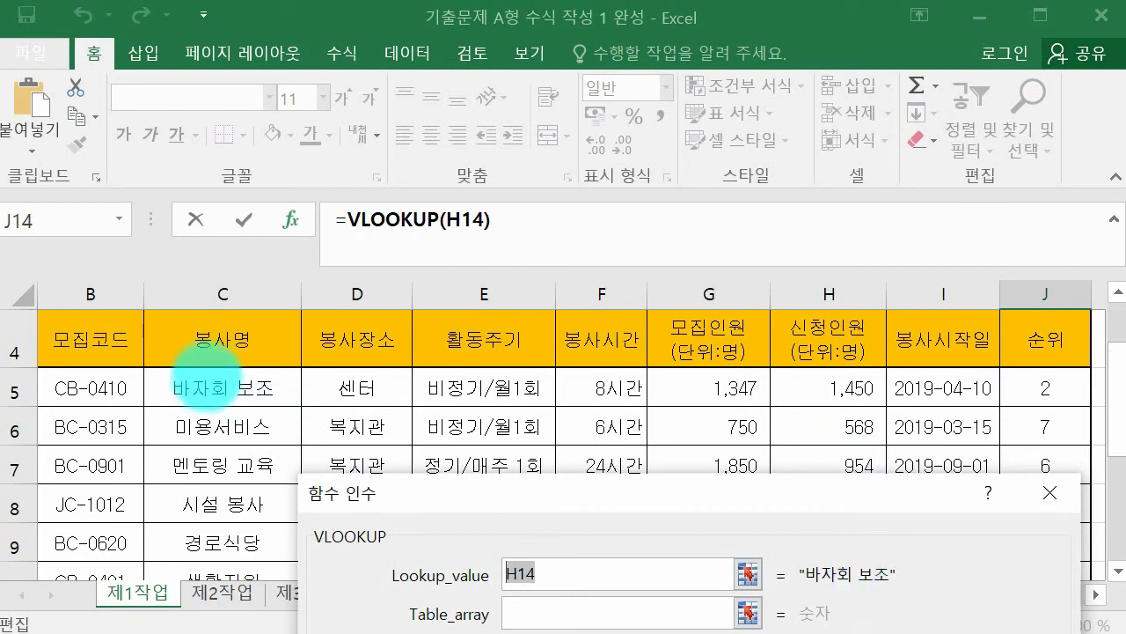
{"action": "left_click_drag", "start_coordinate": [143, 411], "coordinate": [198, 370]}
{"action": "left_click_drag", "start_coordinate": [158, 451], "coordinate": [267, 366]}
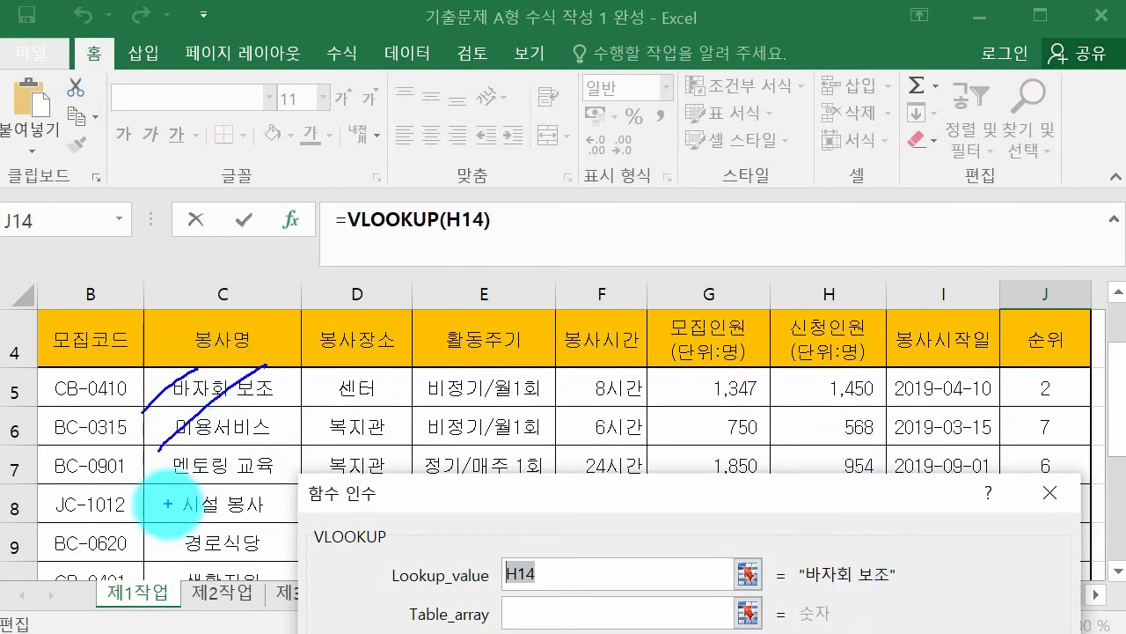
{"action": "left_click_drag", "start_coordinate": [167, 506], "coordinate": [325, 369]}
{"action": "left_click_drag", "start_coordinate": [204, 537], "coordinate": [363, 407]}
{"action": "left_click_drag", "start_coordinate": [370, 521], "coordinate": [521, 392]}
{"action": "left_click_drag", "start_coordinate": [454, 531], "coordinate": [567, 434]}
{"action": "left_click_drag", "start_coordinate": [636, 500], "coordinate": [796, 352]}
{"action": "left_click_drag", "start_coordinate": [713, 537], "coordinate": [888, 377]}
{"action": "left_click_drag", "start_coordinate": [797, 529], "coordinate": [942, 414]}
{"action": "left_click_drag", "start_coordinate": [864, 525], "coordinate": [877, 516]}
{"action": "left_click_drag", "start_coordinate": [916, 488], "coordinate": [978, 445]}
{"action": "left_click_drag", "start_coordinate": [948, 508], "coordinate": [1025, 457]}
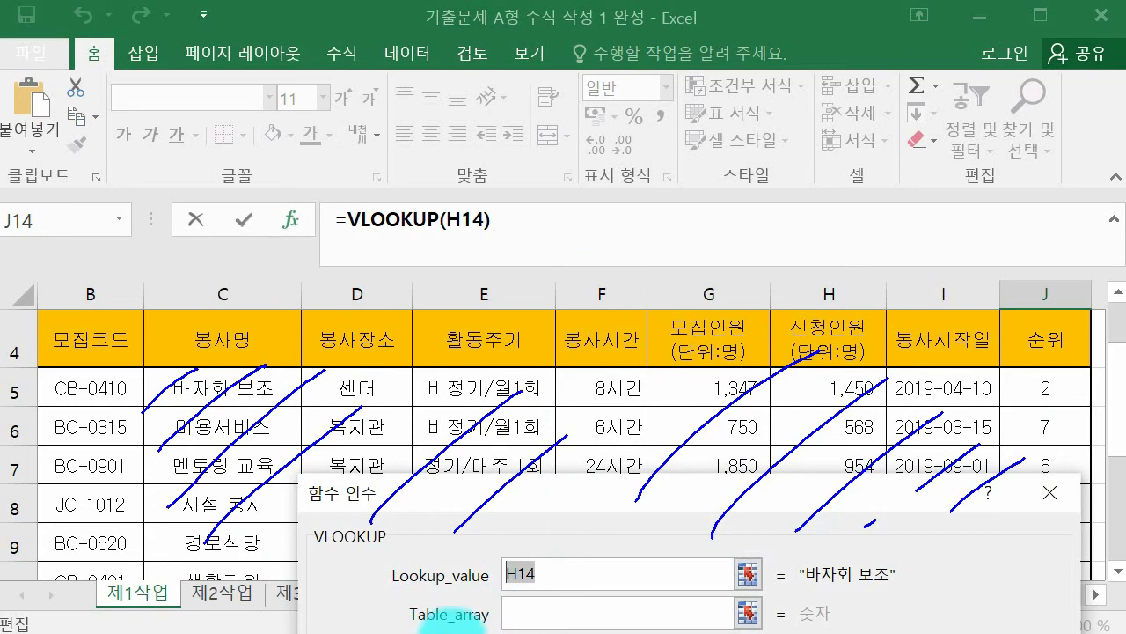
{"action": "left_click_drag", "start_coordinate": [336, 302], "coordinate": [372, 345]}
{"action": "left_click_drag", "start_coordinate": [304, 359], "coordinate": [433, 251]}
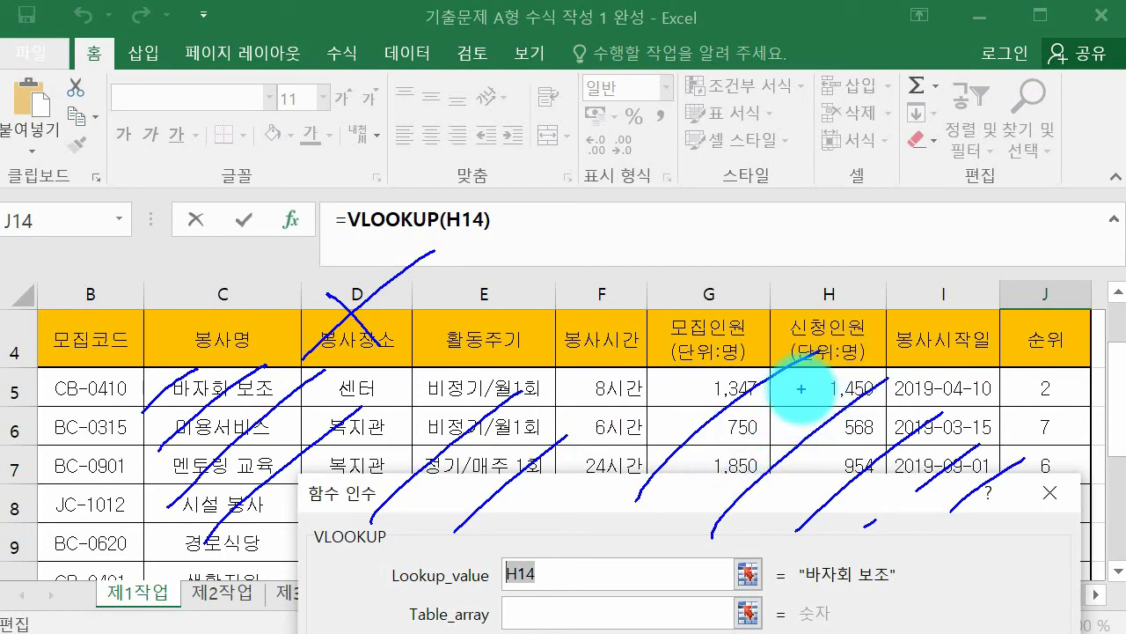
{"action": "scroll", "coordinate": [801, 388], "scroll_direction": "down", "scroll_amount": 1}
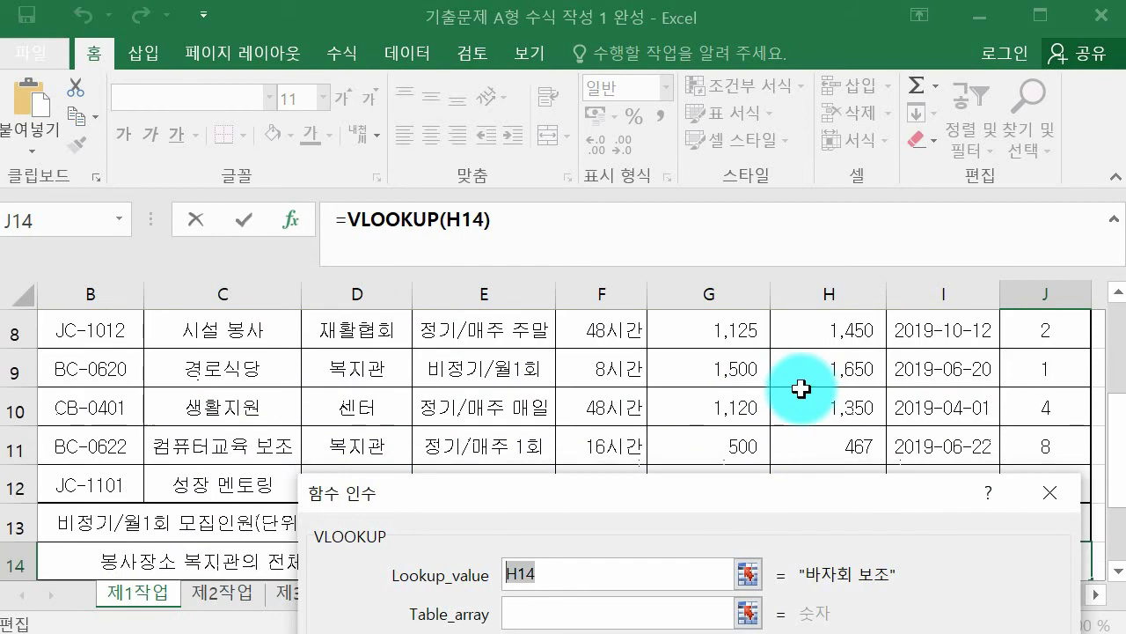
Set Table_array to the data range C5:H12, starting from the 봉사명 column
{"action": "left_click", "coordinate": [586, 611]}
{"action": "left_click_drag", "start_coordinate": [1110, 455], "coordinate": [1118, 414]}
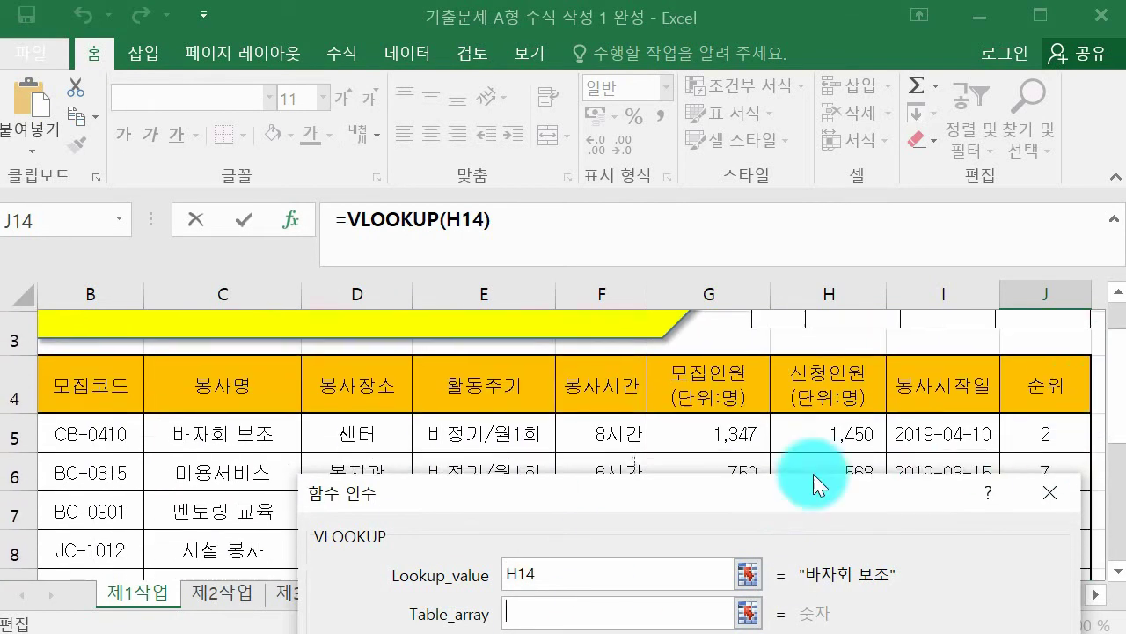
{"action": "left_click", "coordinate": [195, 431]}
{"action": "left_click_drag", "start_coordinate": [195, 431], "coordinate": [795, 448]}
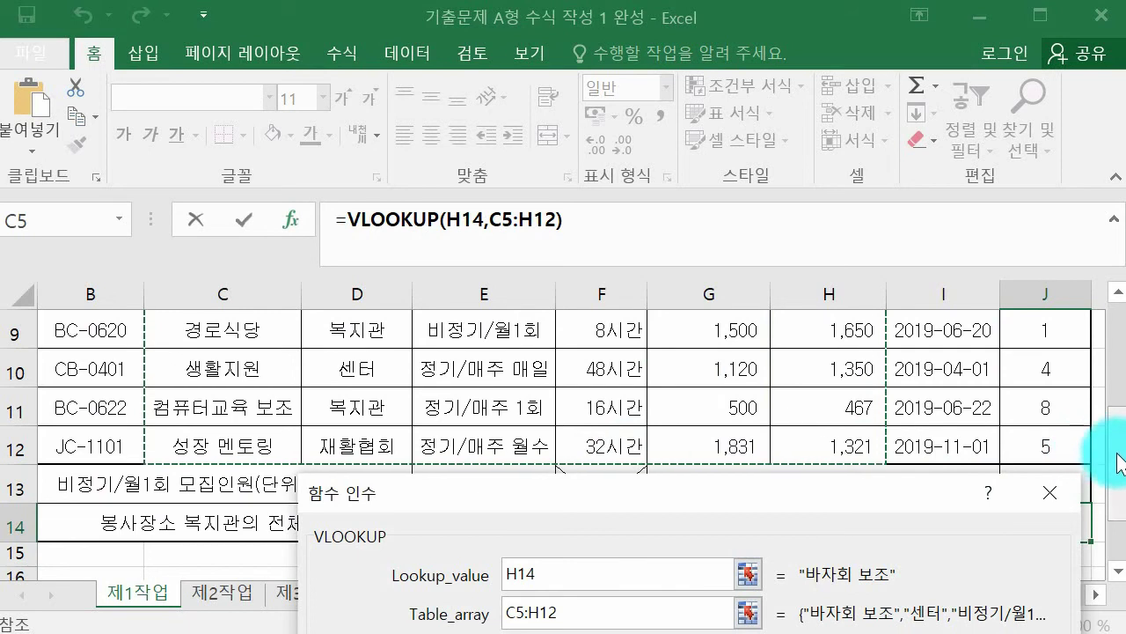
{"action": "scroll", "coordinate": [1100, 467], "scroll_direction": "up", "scroll_amount": 3}
Check the meaning of Col_index_num as the column number within the table range, and uncover the table headers
{"action": "left_click_drag", "start_coordinate": [658, 453], "coordinate": [621, 144]}
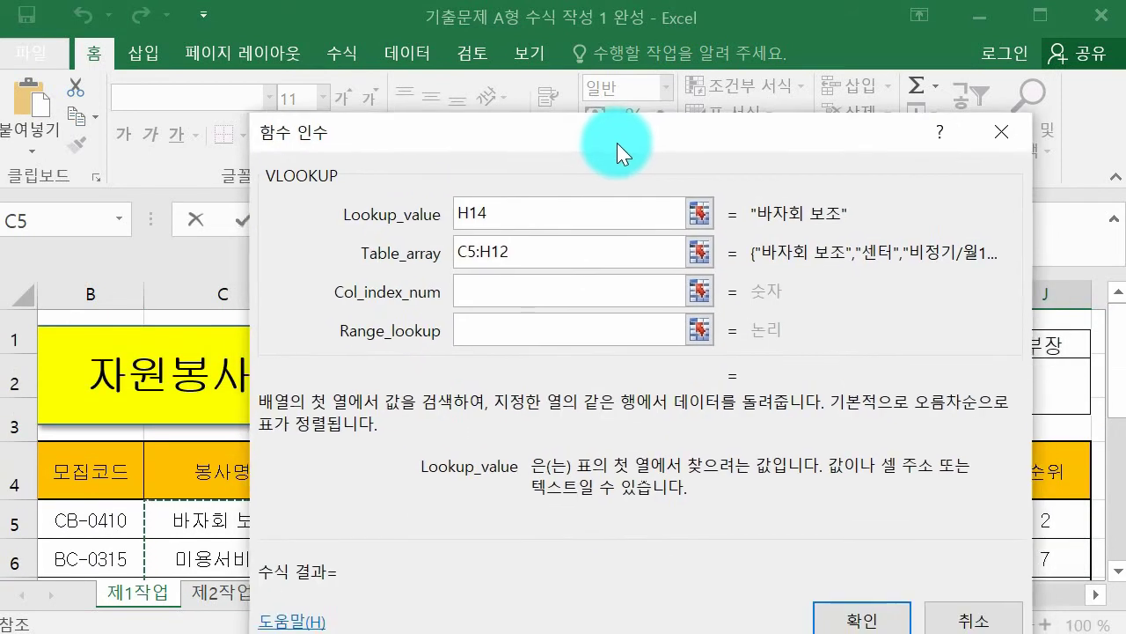
{"action": "left_click", "coordinate": [539, 293]}
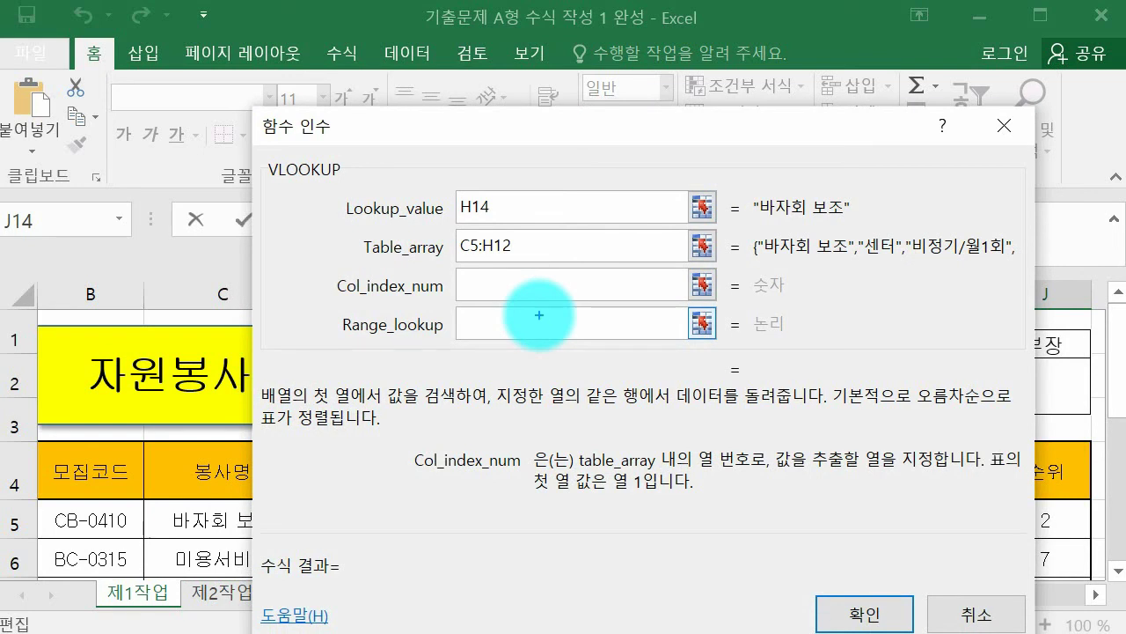
{"action": "mouse_move", "coordinate": [747, 453]}
{"action": "left_mouse_down"}
{"action": "mouse_move", "coordinate": [651, 451]}
{"action": "mouse_move", "coordinate": [775, 454]}
{"action": "mouse_move", "coordinate": [735, 491]}
{"action": "mouse_move", "coordinate": [791, 466]}
{"action": "mouse_move", "coordinate": [732, 475]}
{"action": "left_mouse_up"}
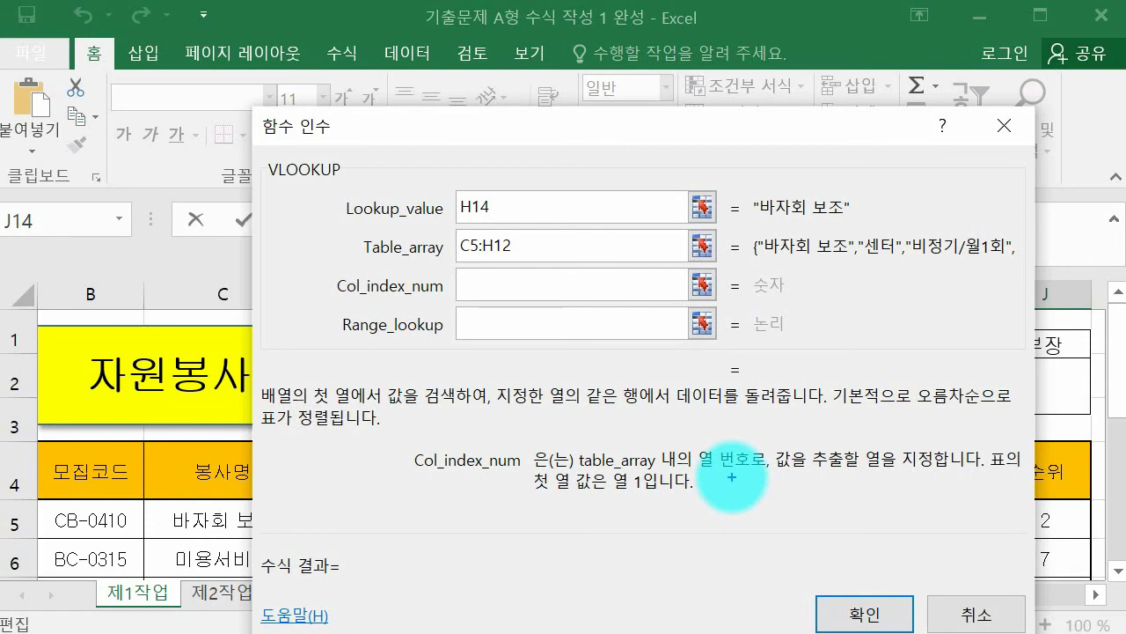
{"action": "left_click_drag", "start_coordinate": [599, 172], "coordinate": [607, 590]}
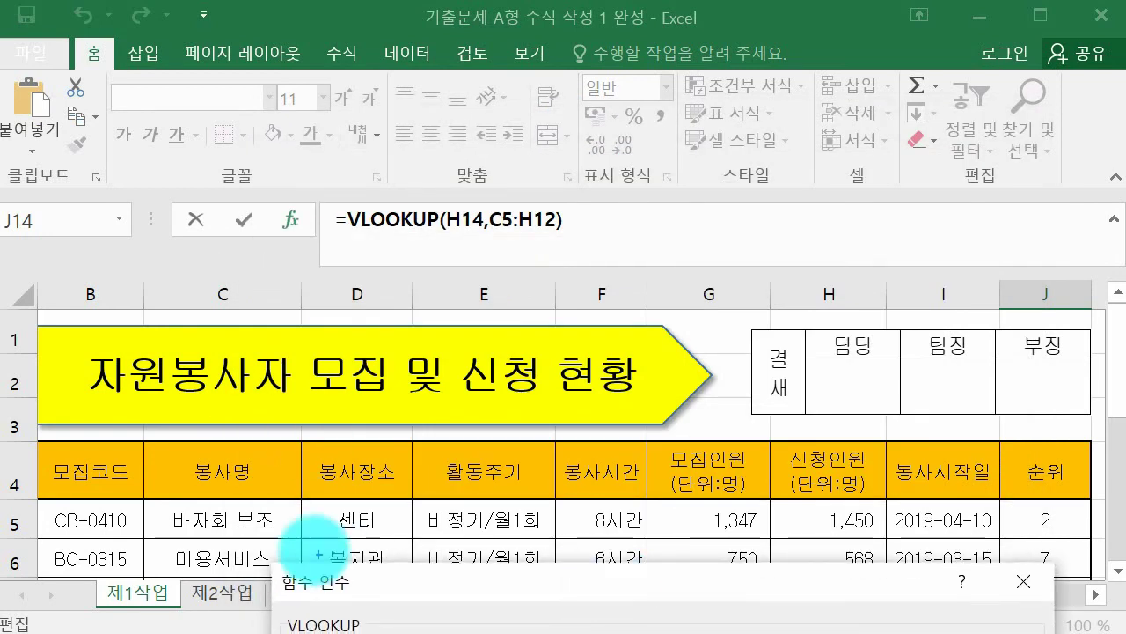
Count the range's columns from 봉사명 as 1 to 봉사시간, and set Col_index_num to 4
{"action": "left_click_drag", "start_coordinate": [197, 446], "coordinate": [228, 414]}
{"action": "mouse_move", "coordinate": [342, 414]}
{"action": "left_mouse_down"}
{"action": "mouse_move", "coordinate": [359, 432]}
{"action": "mouse_move", "coordinate": [389, 433]}
{"action": "left_mouse_up"}
{"action": "mouse_move", "coordinate": [450, 414]}
{"action": "left_mouse_down"}
{"action": "mouse_move", "coordinate": [466, 398]}
{"action": "mouse_move", "coordinate": [471, 436]}
{"action": "left_mouse_up"}
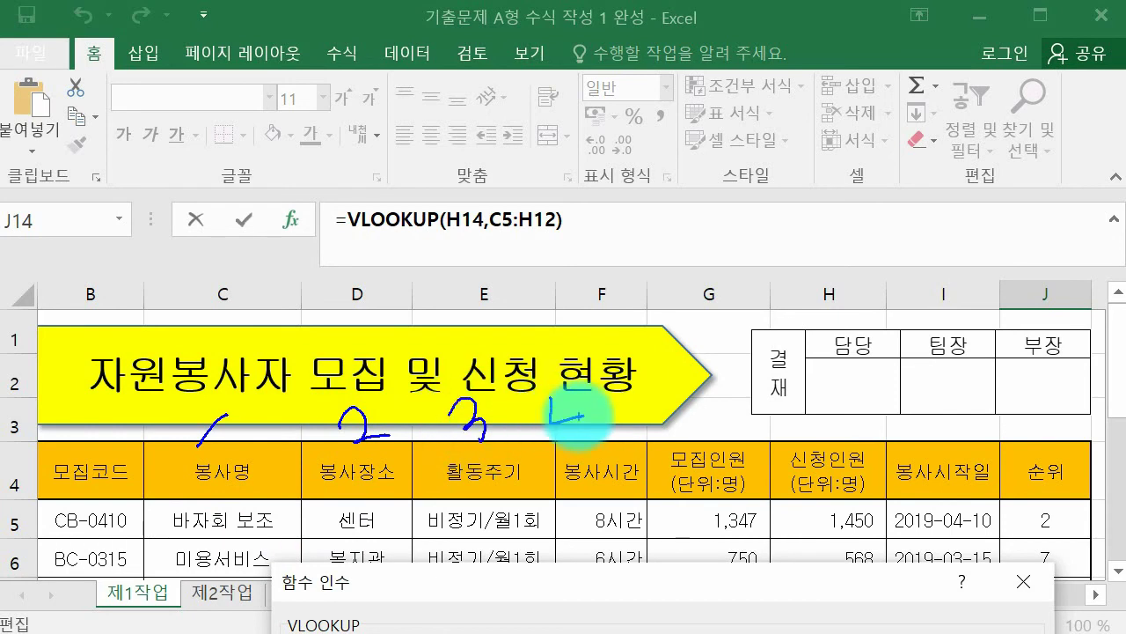
{"action": "left_click_drag", "start_coordinate": [554, 400], "coordinate": [585, 423]}
{"action": "left_click_drag", "start_coordinate": [577, 400], "coordinate": [581, 440]}
{"action": "mouse_move", "coordinate": [666, 405]}
{"action": "left_mouse_down"}
{"action": "mouse_move", "coordinate": [691, 415]}
{"action": "mouse_move", "coordinate": [699, 440]}
{"action": "left_mouse_up"}
{"action": "mouse_move", "coordinate": [817, 387]}
{"action": "left_mouse_down"}
{"action": "mouse_move", "coordinate": [818, 420]}
{"action": "mouse_move", "coordinate": [817, 401]}
{"action": "left_mouse_up"}
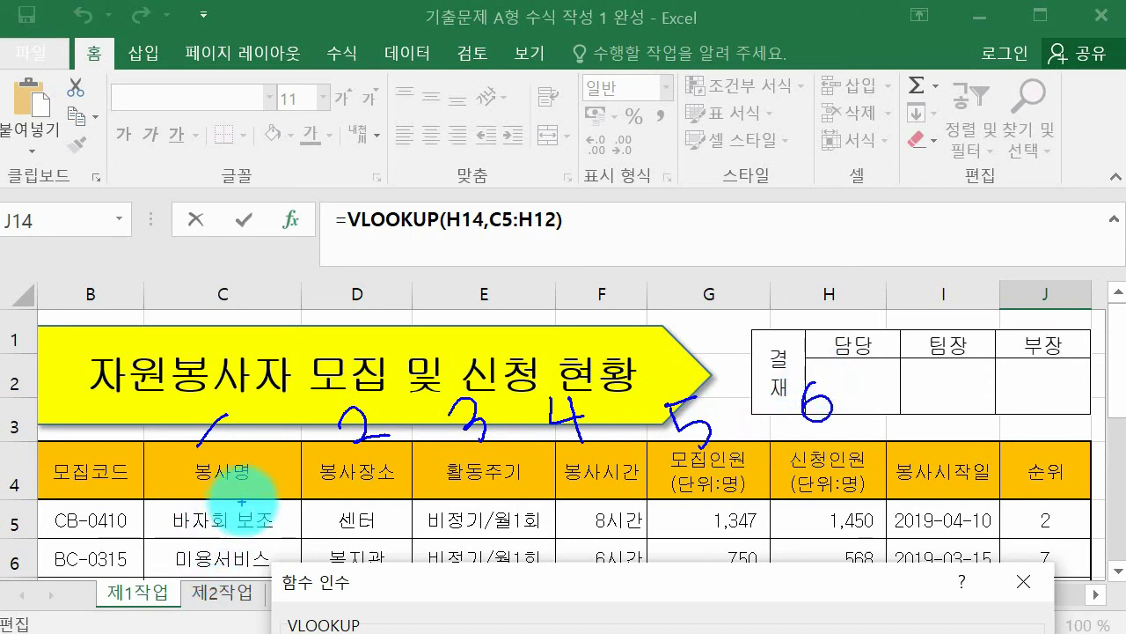
{"action": "mouse_move", "coordinate": [169, 328]}
{"action": "left_mouse_down"}
{"action": "mouse_move", "coordinate": [180, 387]}
{"action": "mouse_move", "coordinate": [233, 348]}
{"action": "mouse_move", "coordinate": [180, 391]}
{"action": "mouse_move", "coordinate": [255, 327]}
{"action": "left_mouse_up"}
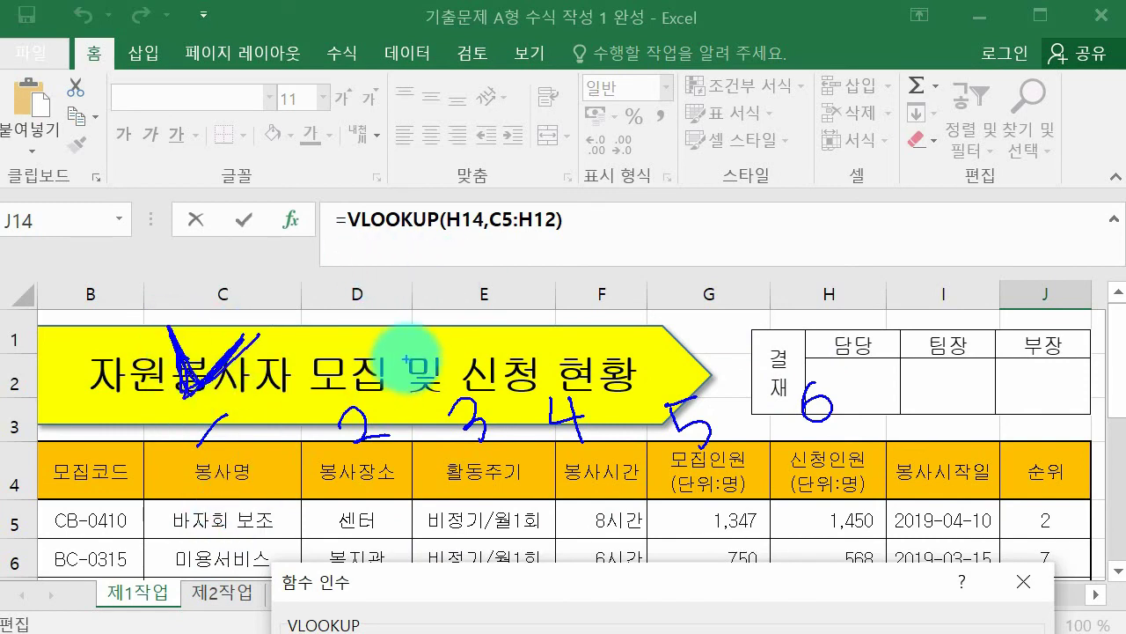
{"action": "mouse_move", "coordinate": [540, 322]}
{"action": "left_mouse_down"}
{"action": "mouse_move", "coordinate": [642, 302]}
{"action": "mouse_move", "coordinate": [548, 301]}
{"action": "mouse_move", "coordinate": [553, 281]}
{"action": "mouse_move", "coordinate": [630, 294]}
{"action": "left_mouse_up"}
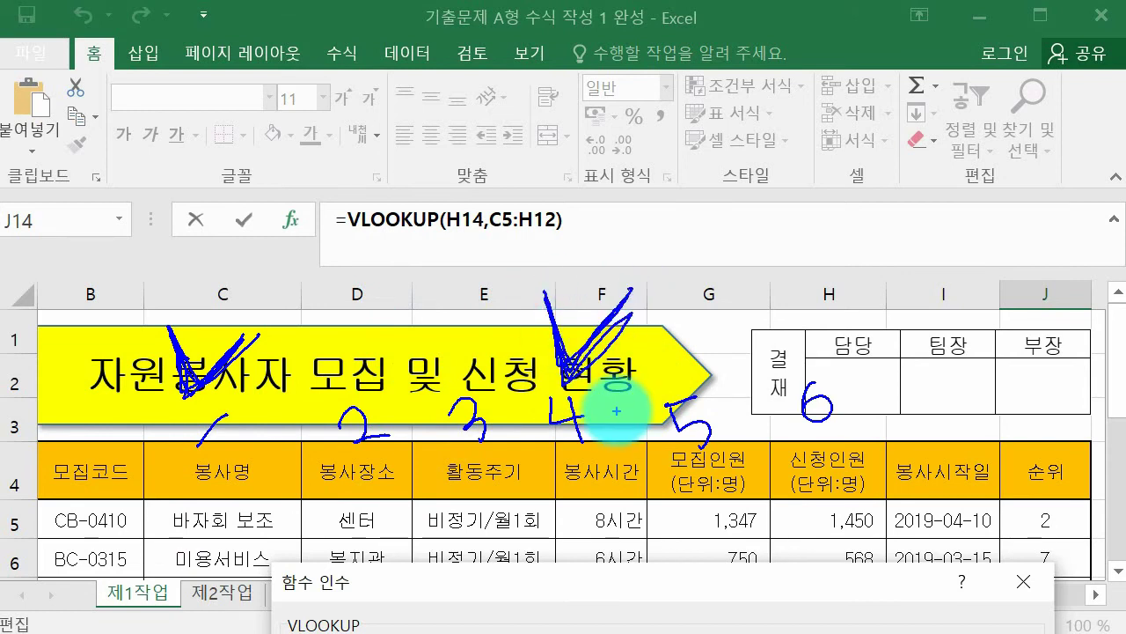
{"action": "key", "text": "Escape"}
{"action": "left_click_drag", "start_coordinate": [583, 581], "coordinate": [544, 184]}
{"action": "type", "text": "4"}
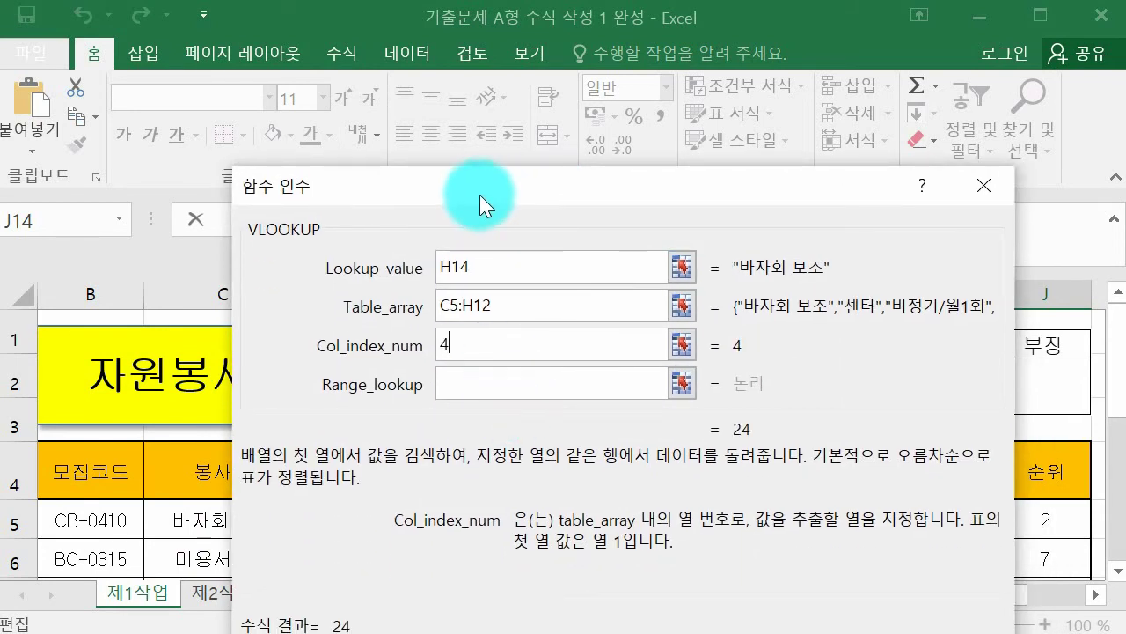
Try Range_lookup with 0 and with 1 to compare exact and approximate matching
{"action": "left_click", "coordinate": [490, 396]}
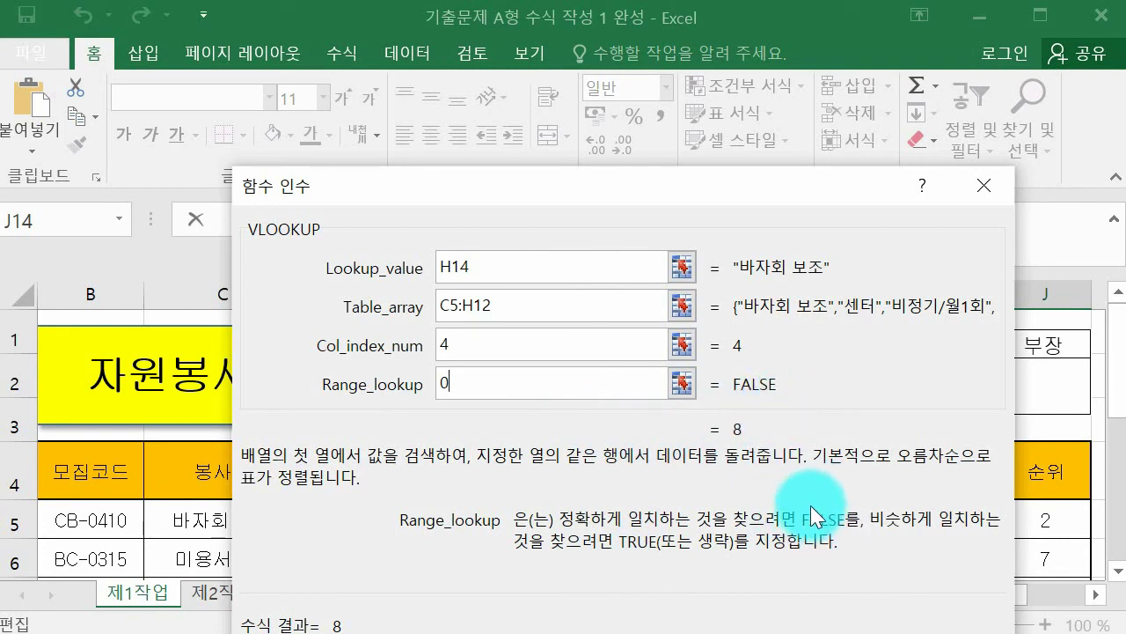
{"action": "key", "text": "BackSpace"}
{"action": "type", "text": "1"}
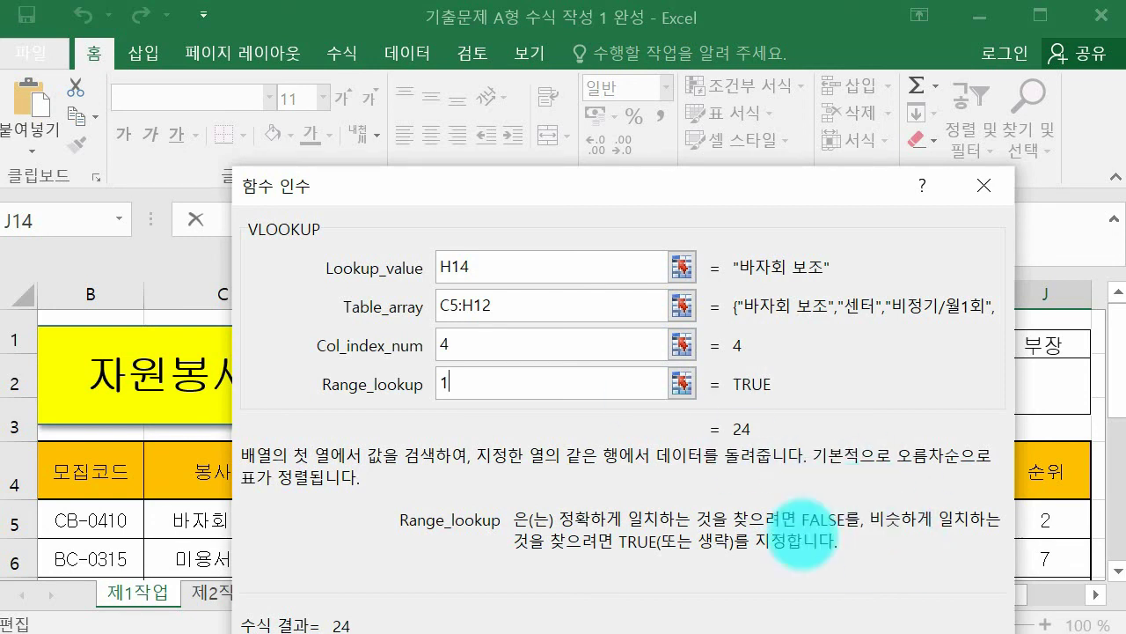
{"action": "mouse_move", "coordinate": [642, 405]}
{"action": "left_mouse_down"}
{"action": "mouse_move", "coordinate": [626, 440]}
{"action": "mouse_move", "coordinate": [664, 422]}
{"action": "mouse_move", "coordinate": [704, 425]}
{"action": "left_mouse_up"}
{"action": "left_click_drag", "start_coordinate": [717, 387], "coordinate": [784, 397]}
{"action": "mouse_move", "coordinate": [773, 356]}
{"action": "left_mouse_down"}
{"action": "mouse_move", "coordinate": [775, 427]}
{"action": "mouse_move", "coordinate": [792, 352]}
{"action": "mouse_move", "coordinate": [832, 379]}
{"action": "mouse_move", "coordinate": [886, 369]}
{"action": "mouse_move", "coordinate": [927, 391]}
{"action": "mouse_move", "coordinate": [951, 364]}
{"action": "mouse_move", "coordinate": [976, 403]}
{"action": "left_mouse_up"}
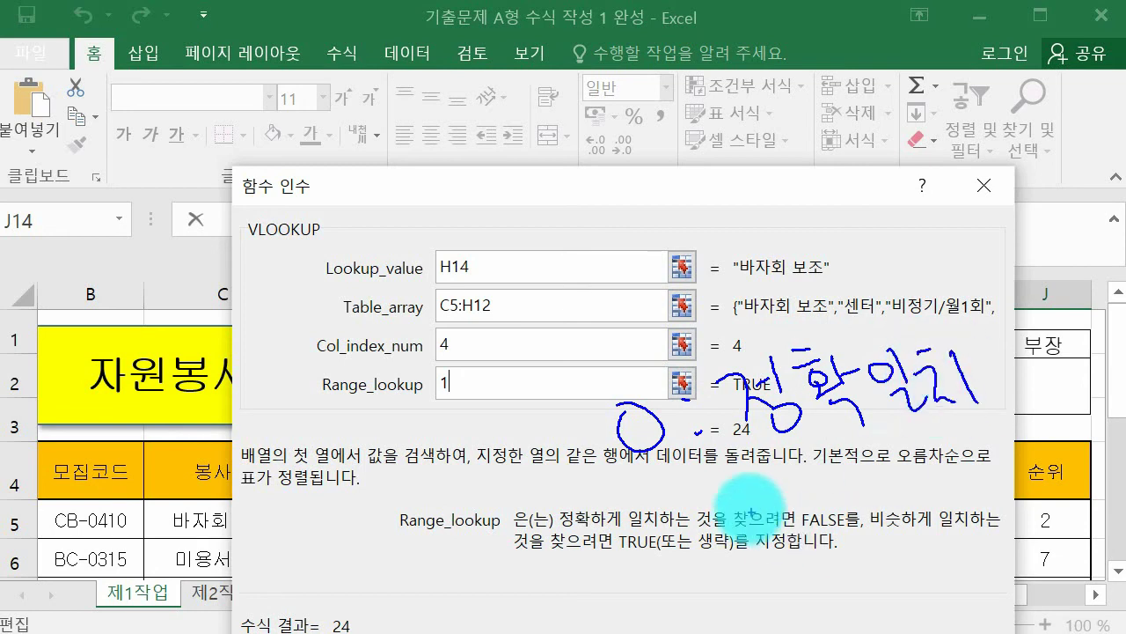
{"action": "left_click_drag", "start_coordinate": [691, 514], "coordinate": [701, 556]}
{"action": "mouse_move", "coordinate": [767, 466]}
{"action": "left_mouse_down"}
{"action": "mouse_move", "coordinate": [799, 503]}
{"action": "mouse_move", "coordinate": [809, 478]}
{"action": "mouse_move", "coordinate": [899, 453]}
{"action": "mouse_move", "coordinate": [942, 497]}
{"action": "mouse_move", "coordinate": [977, 484]}
{"action": "mouse_move", "coordinate": [1003, 500]}
{"action": "left_mouse_up"}
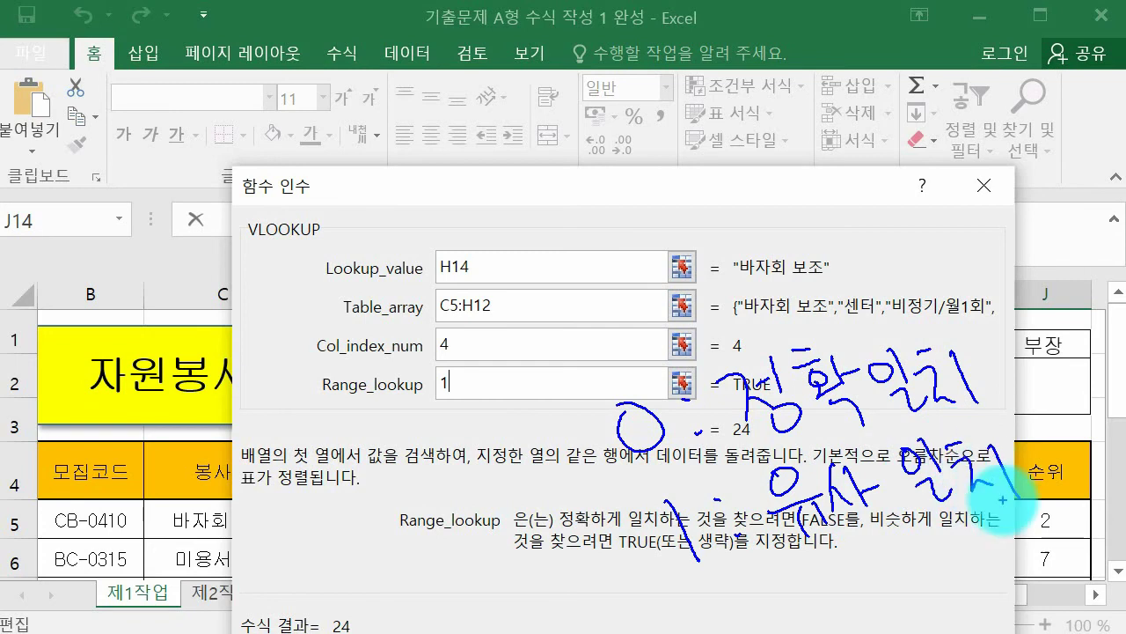
Set Range_lookup to 0 for an exact match and confirm the VLOOKUP formula in J14
{"action": "key", "text": "Escape"}
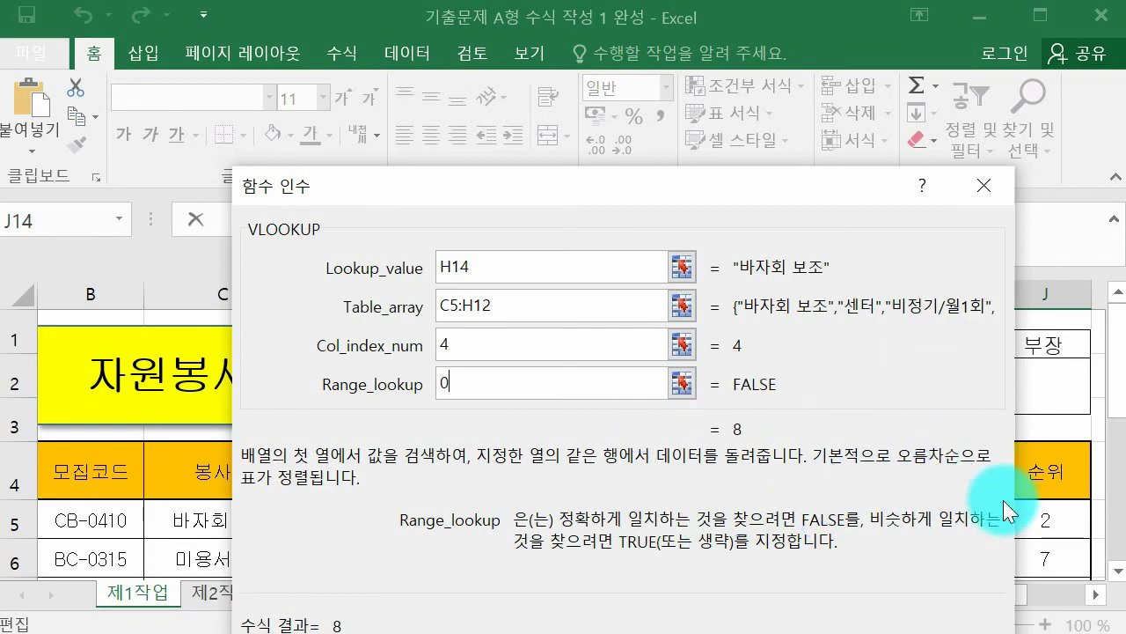
{"action": "left_click_drag", "start_coordinate": [666, 198], "coordinate": [632, 79]}
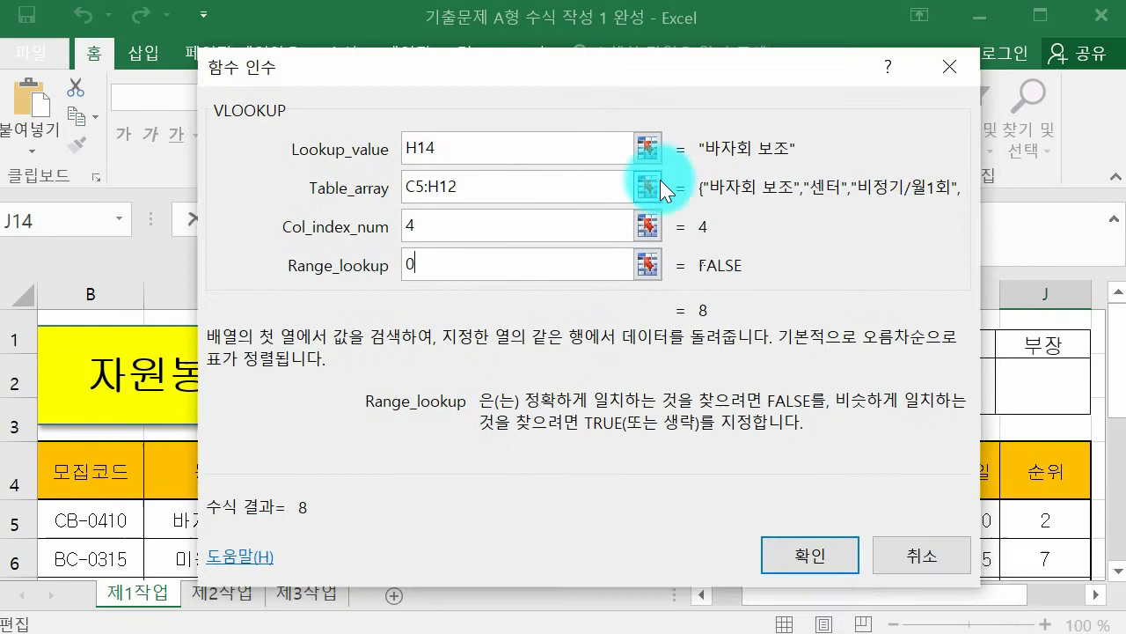
{"action": "left_click", "coordinate": [826, 570]}
Choose 컴퓨터교육 보조 as the 봉사명 in H14 to test the VLOOKUP formula in J14
{"action": "scroll", "coordinate": [830, 536], "scroll_direction": "down", "scroll_amount": 2}
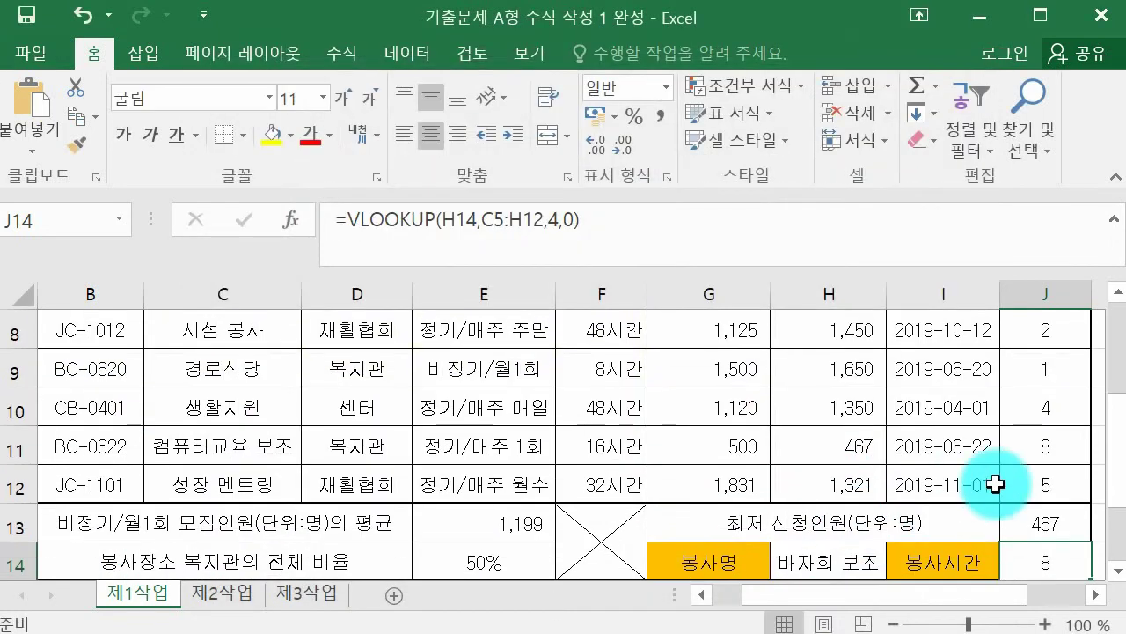
{"action": "left_click", "coordinate": [849, 557]}
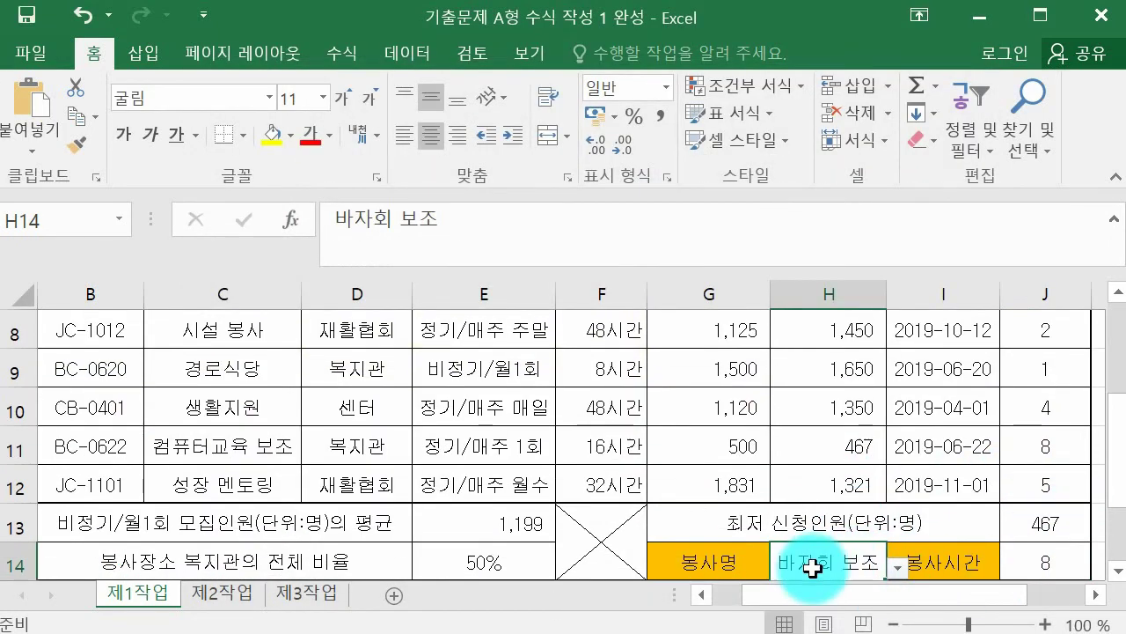
{"action": "left_click", "coordinate": [1047, 560]}
{"action": "left_click_drag", "start_coordinate": [1114, 486], "coordinate": [1119, 489]}
{"action": "left_click", "coordinate": [854, 458]}
{"action": "left_click", "coordinate": [897, 455]}
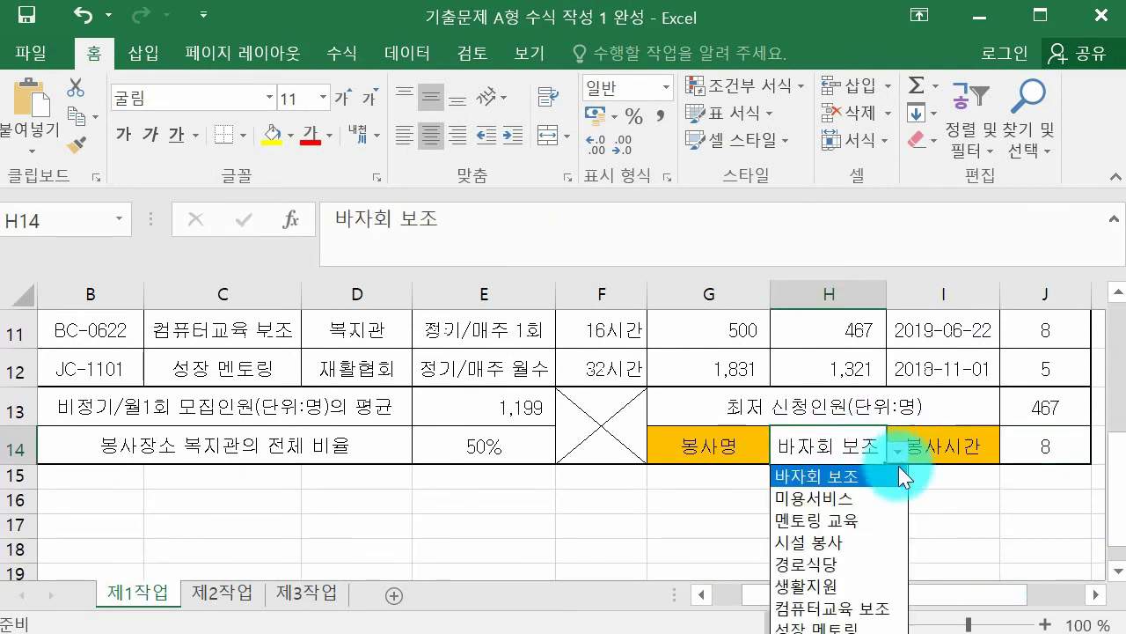
{"action": "left_click", "coordinate": [870, 607]}
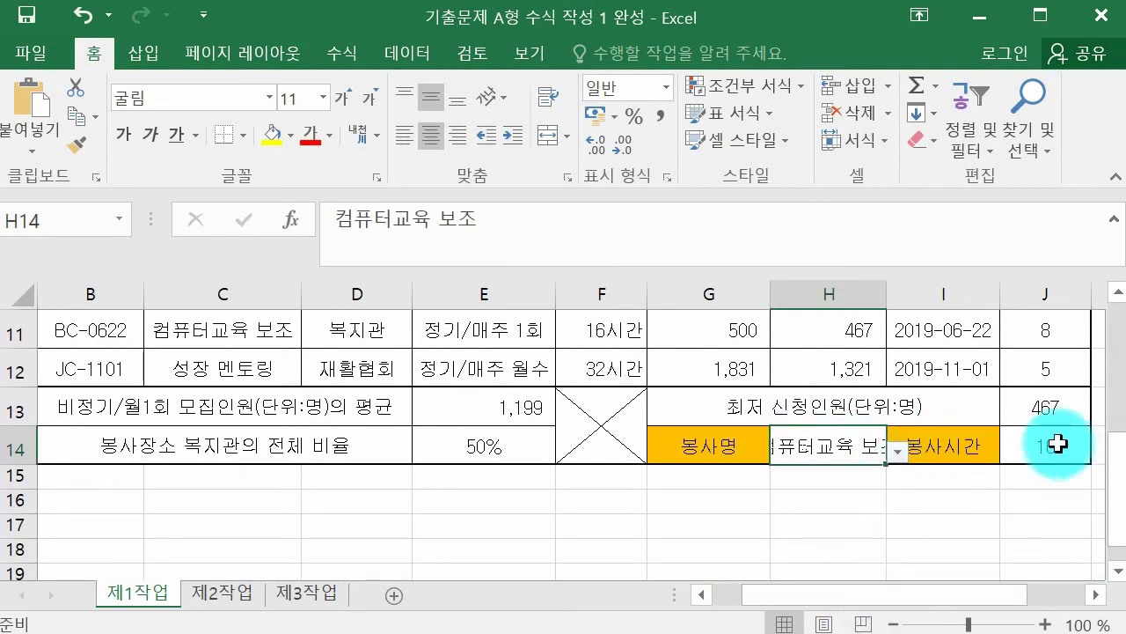
Compare the looked-up 봉사시간 in J14 with the 봉사시간 of 컴퓨터교육 보조 in row 11
{"action": "left_click_drag", "start_coordinate": [955, 598], "coordinate": [858, 612]}
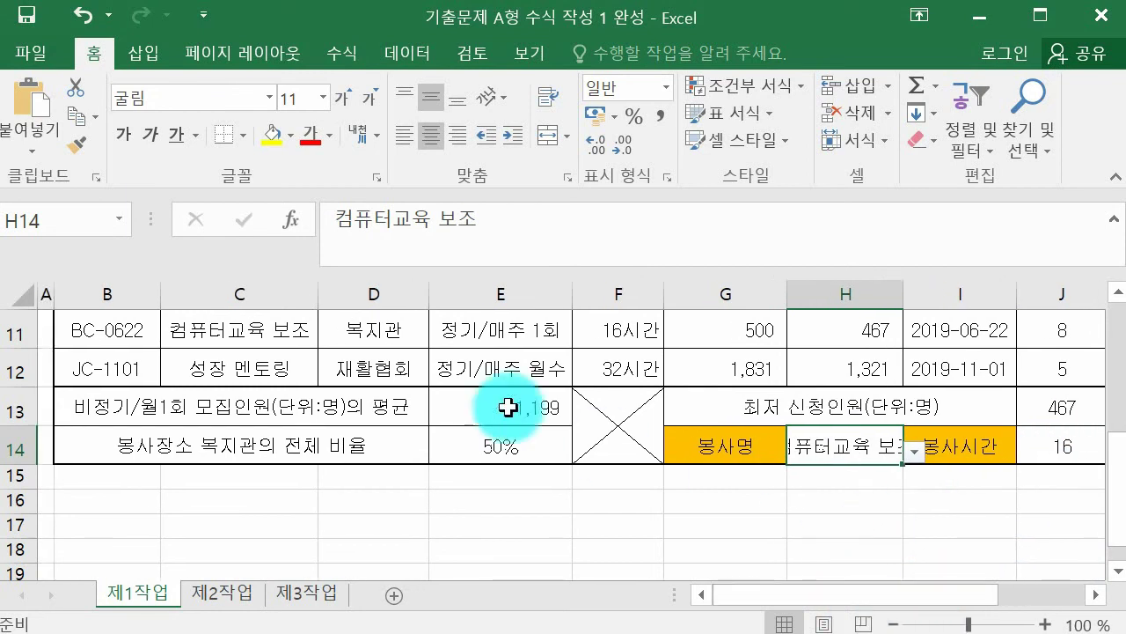
{"action": "left_click", "coordinate": [255, 327]}
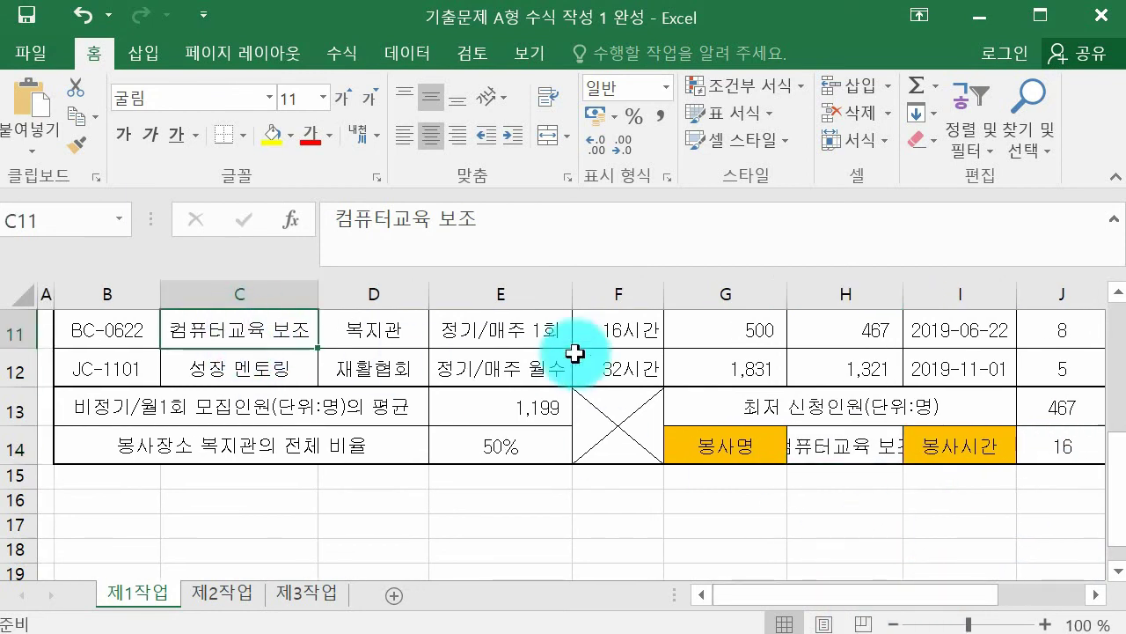
{"action": "left_click", "coordinate": [621, 327]}
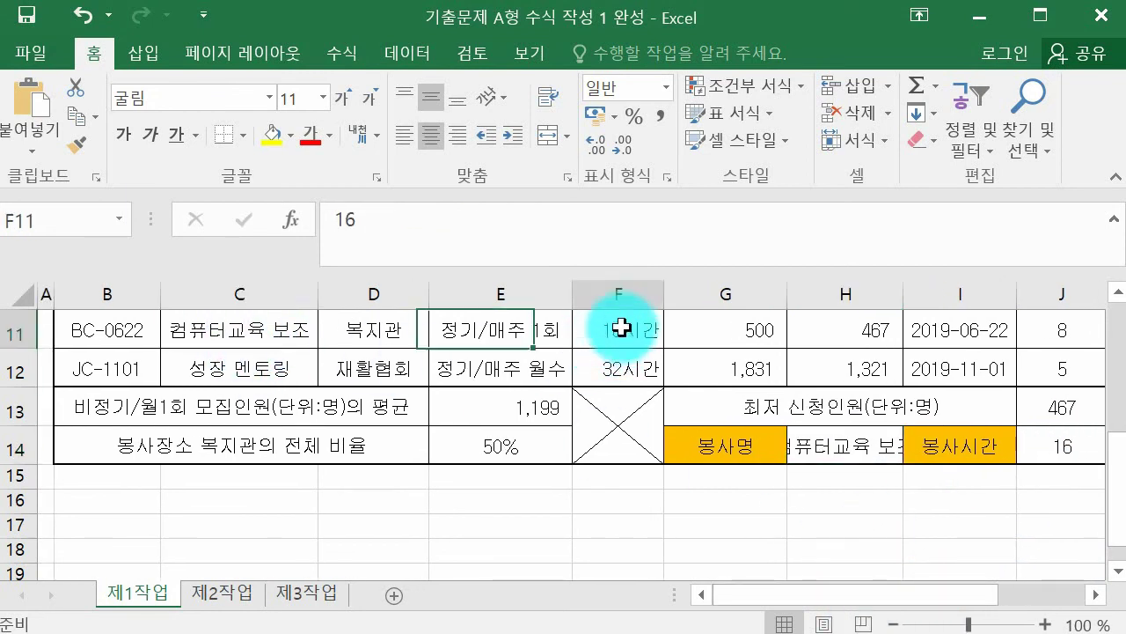
Widen column H to fit the longer 봉사명, set H14 back to 바자회 보조, and recheck J14
{"action": "left_click", "coordinate": [863, 447]}
{"action": "left_click_drag", "start_coordinate": [904, 294], "coordinate": [952, 297]}
{"action": "left_click", "coordinate": [961, 450]}
{"action": "left_click", "coordinate": [928, 475]}
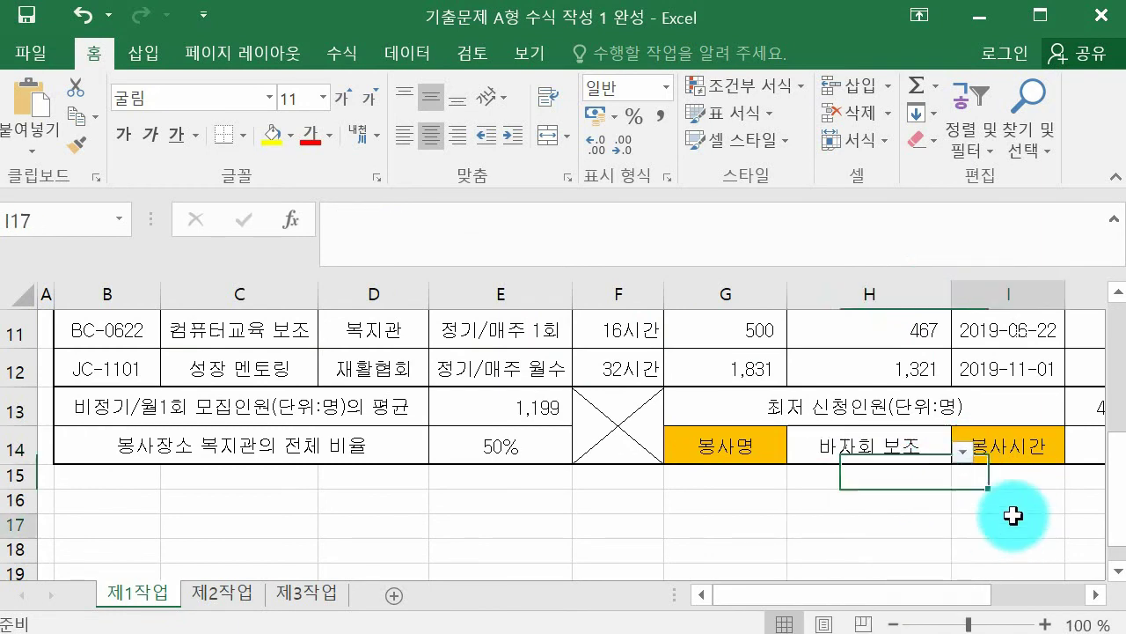
{"action": "left_click_drag", "start_coordinate": [918, 598], "coordinate": [978, 595]}
{"action": "left_click", "coordinate": [982, 437]}
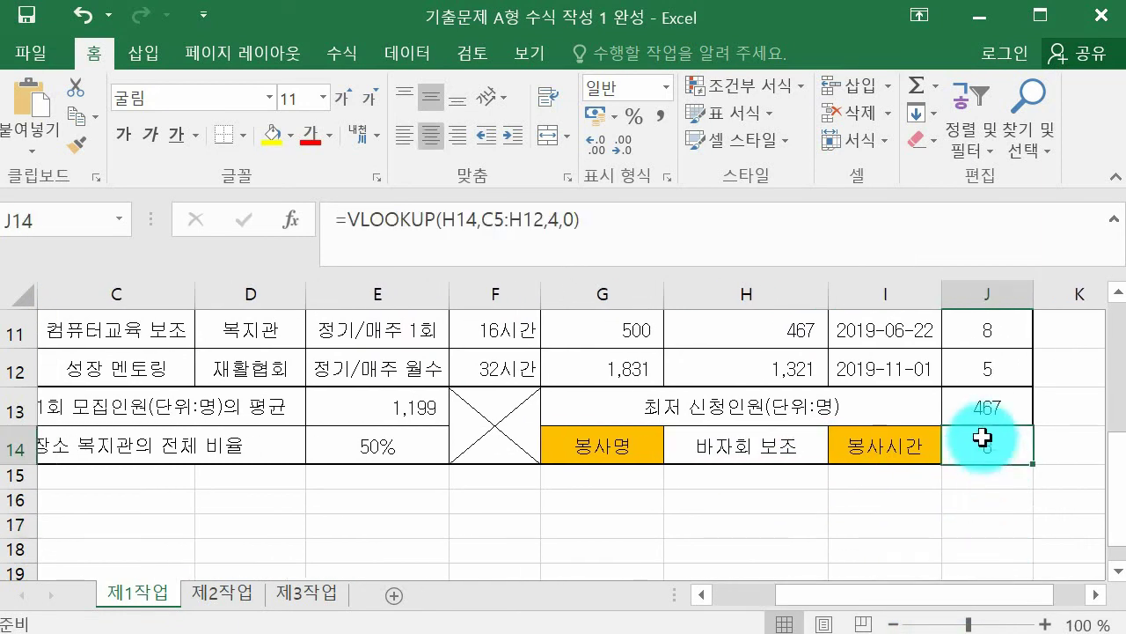
Review condition (7) on conditional formatting and its finished example in the slides, and return to the Excel workbook 기출문제 A형 수식 작성 1 완성
{"action": "left_click_drag", "start_coordinate": [1117, 502], "coordinate": [1118, 325]}
{"action": "left_click_drag", "start_coordinate": [900, 604], "coordinate": [792, 595]}
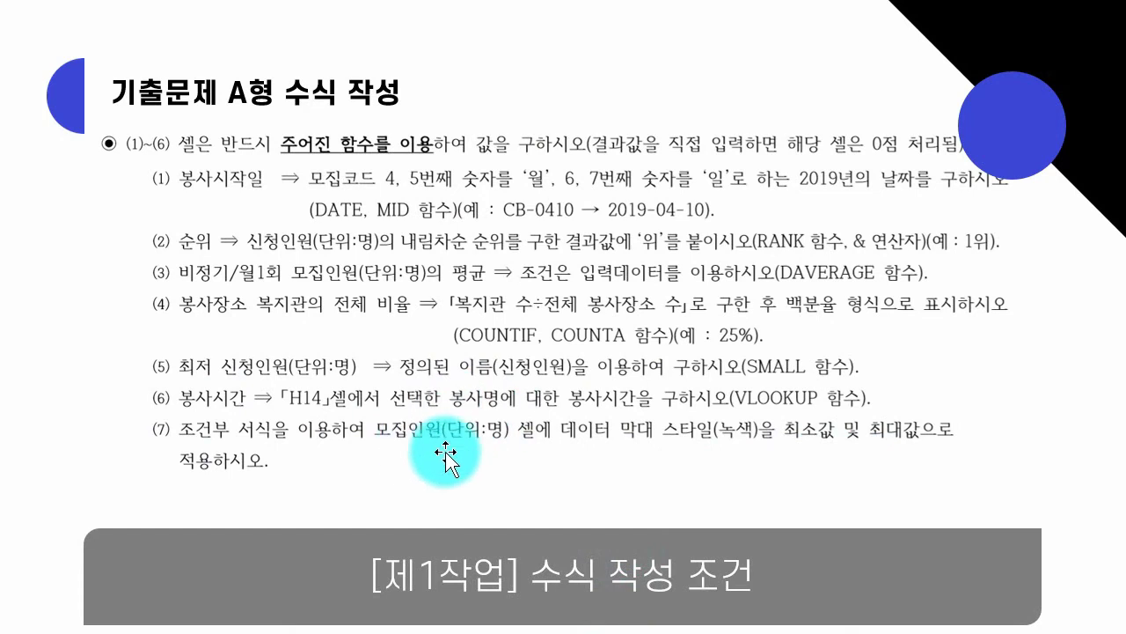
{"action": "left_click", "coordinate": [404, 446]}
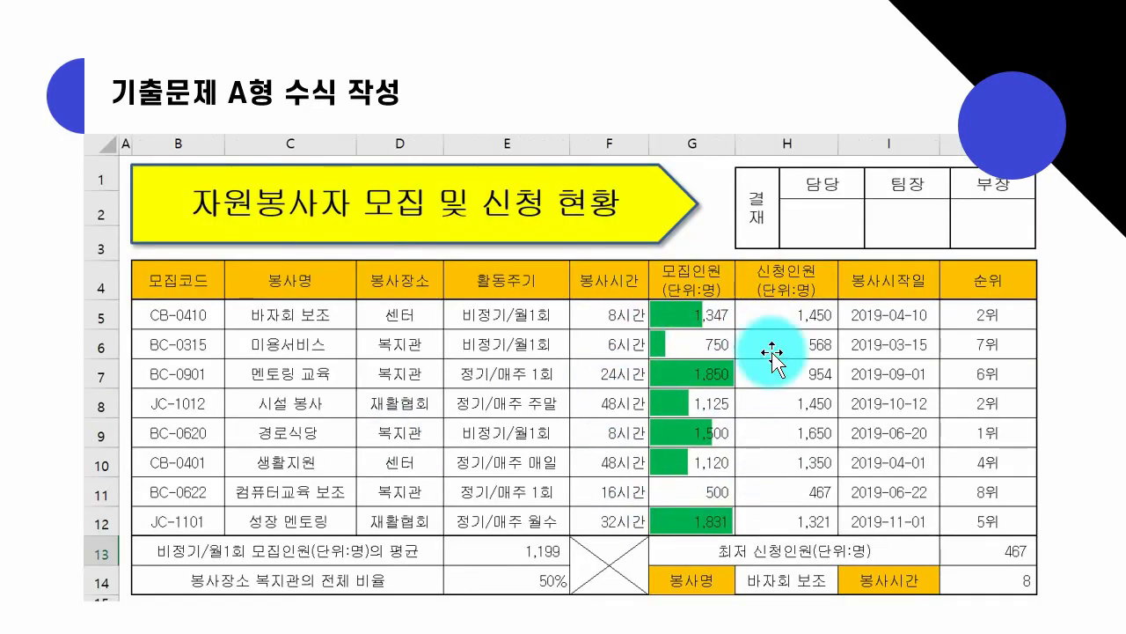
{"action": "mouse_move", "coordinate": [615, 629]}
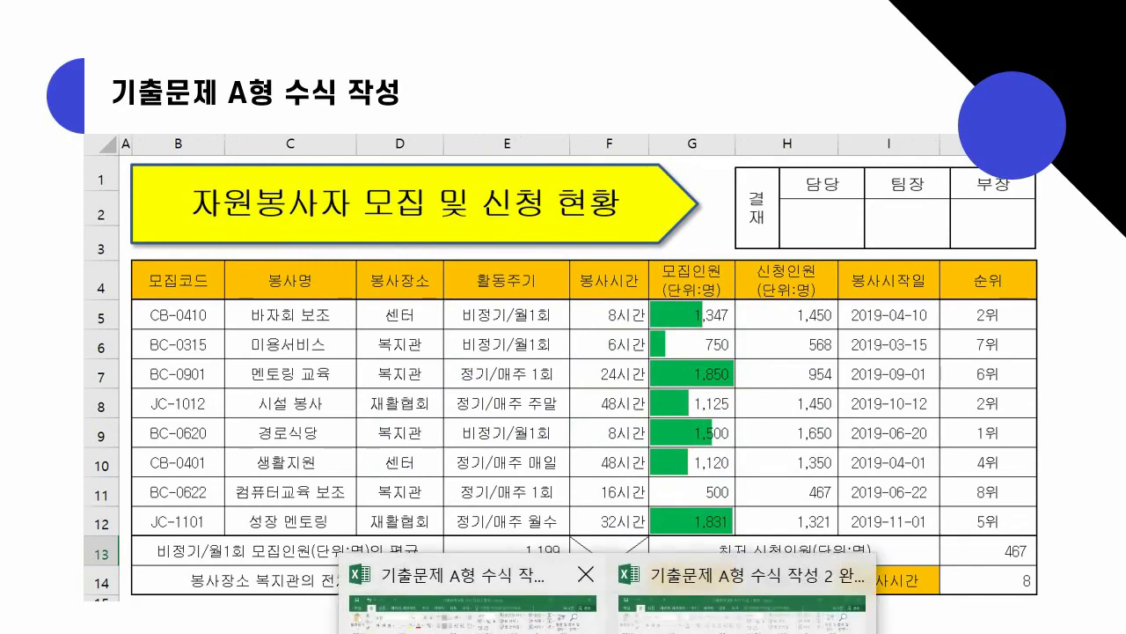
{"action": "left_click", "coordinate": [563, 590]}
Apply green solid-fill data bars to the 모집인원 values in G5:G12 with conditional formatting
{"action": "left_click_drag", "start_coordinate": [739, 515], "coordinate": [754, 435]}
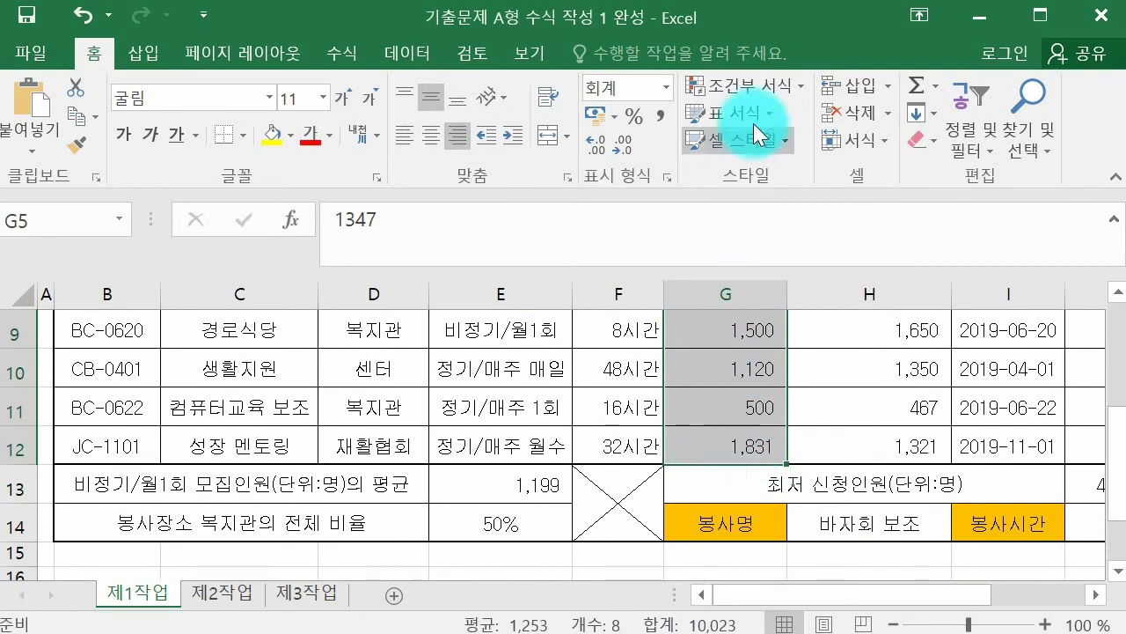
{"action": "left_click", "coordinate": [768, 86]}
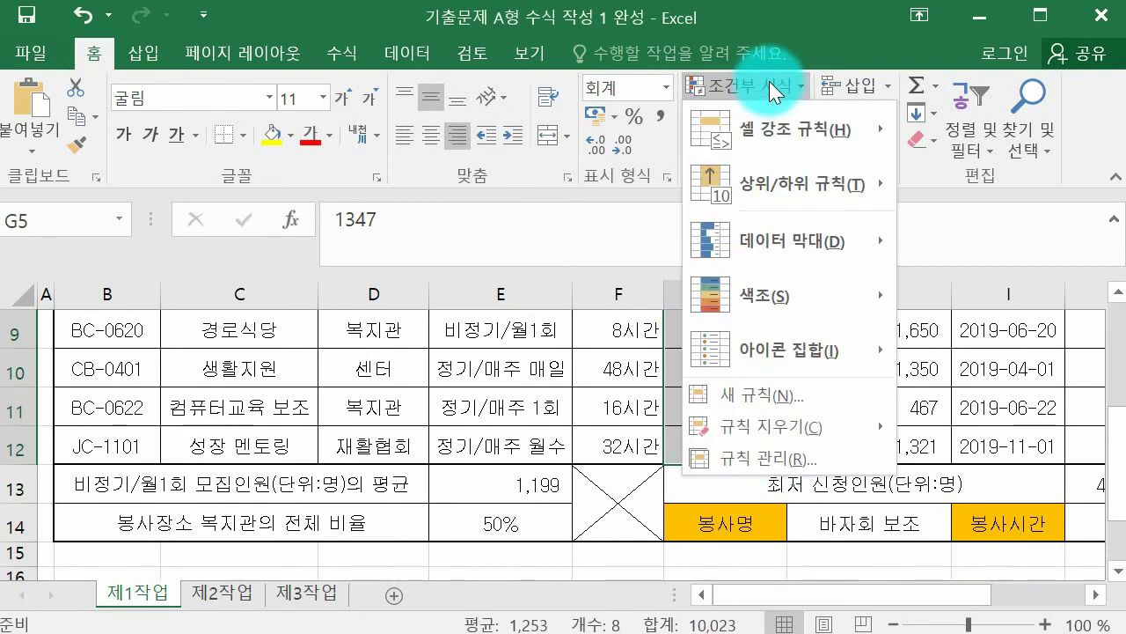
{"action": "left_click", "coordinate": [768, 237]}
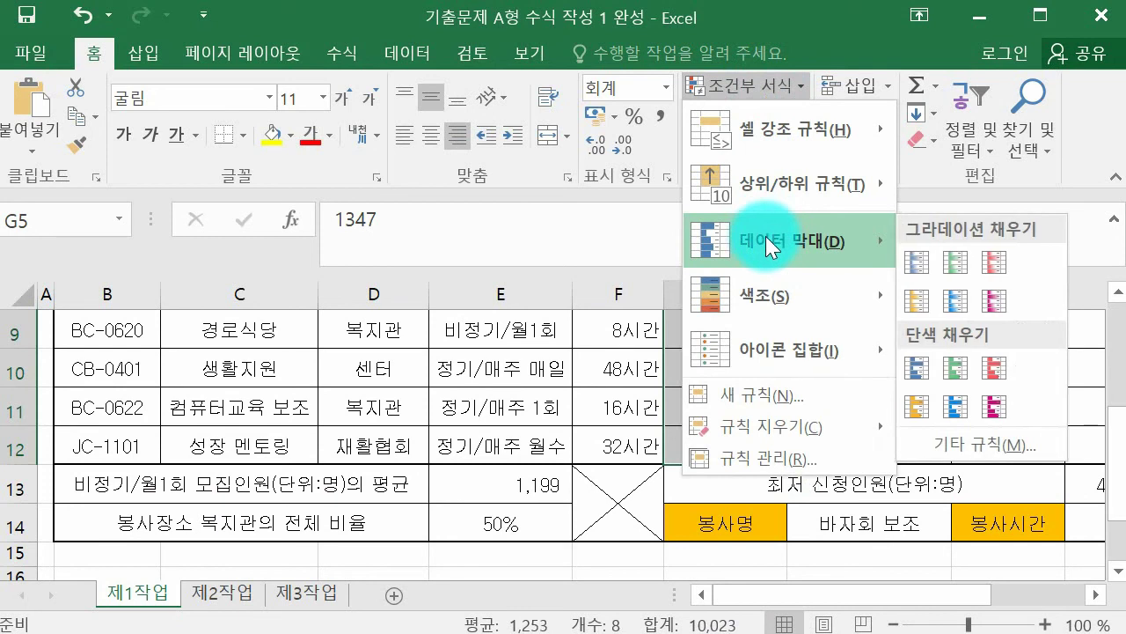
{"action": "left_click", "coordinate": [955, 359]}
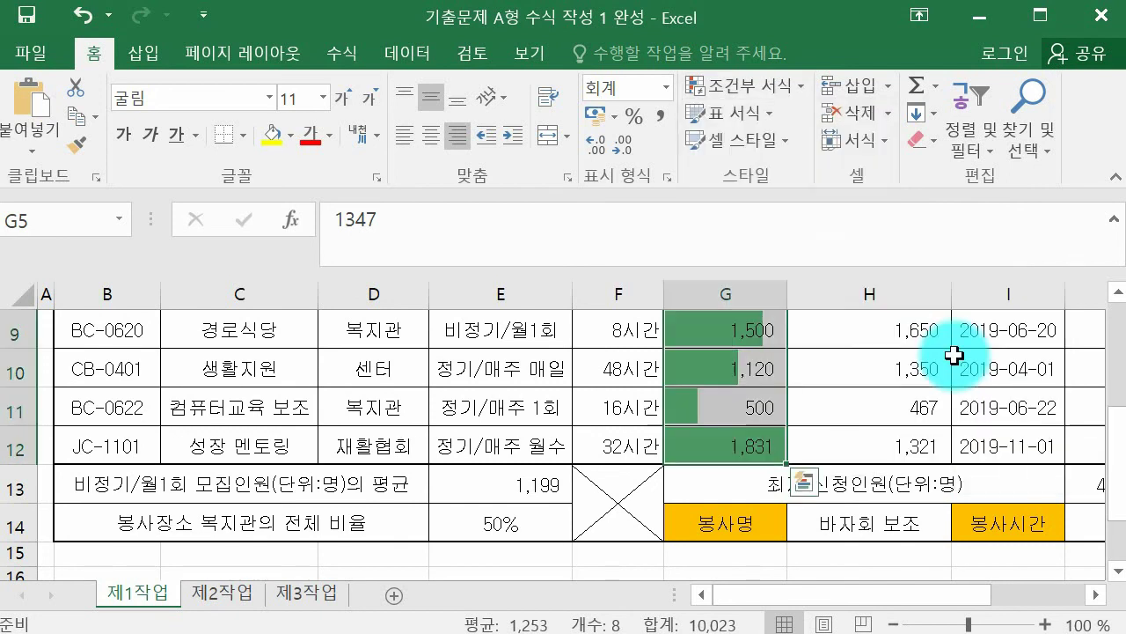
Edit the data bar rule for G5:G12, setting the minimum type to 최소값 and the maximum type to 최대값
{"action": "left_click", "coordinate": [769, 86]}
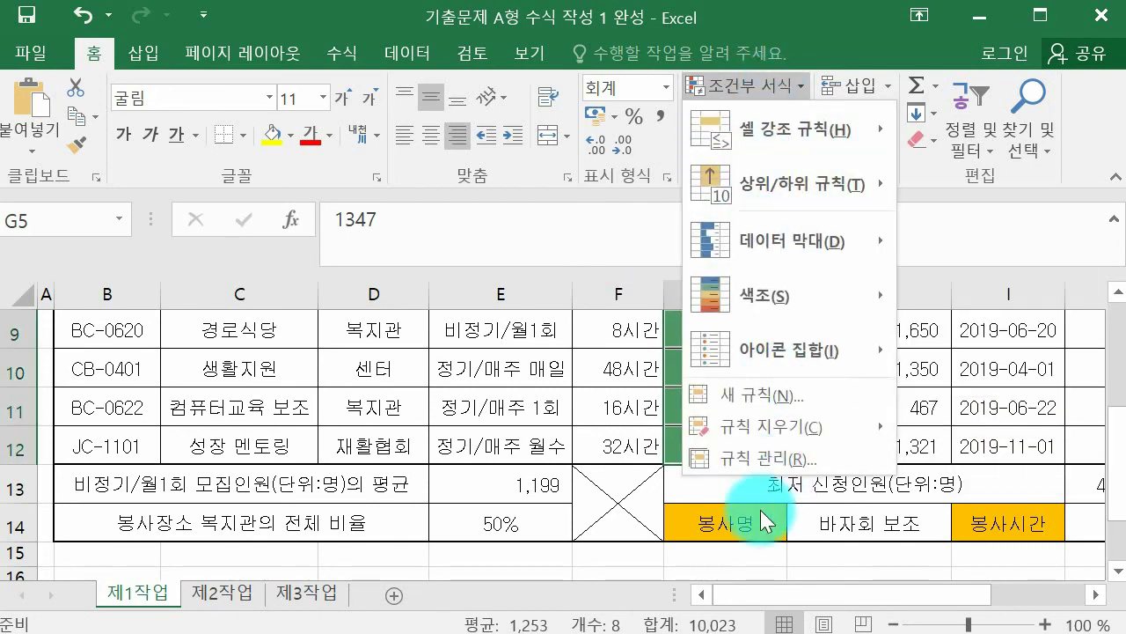
{"action": "left_click", "coordinate": [766, 458]}
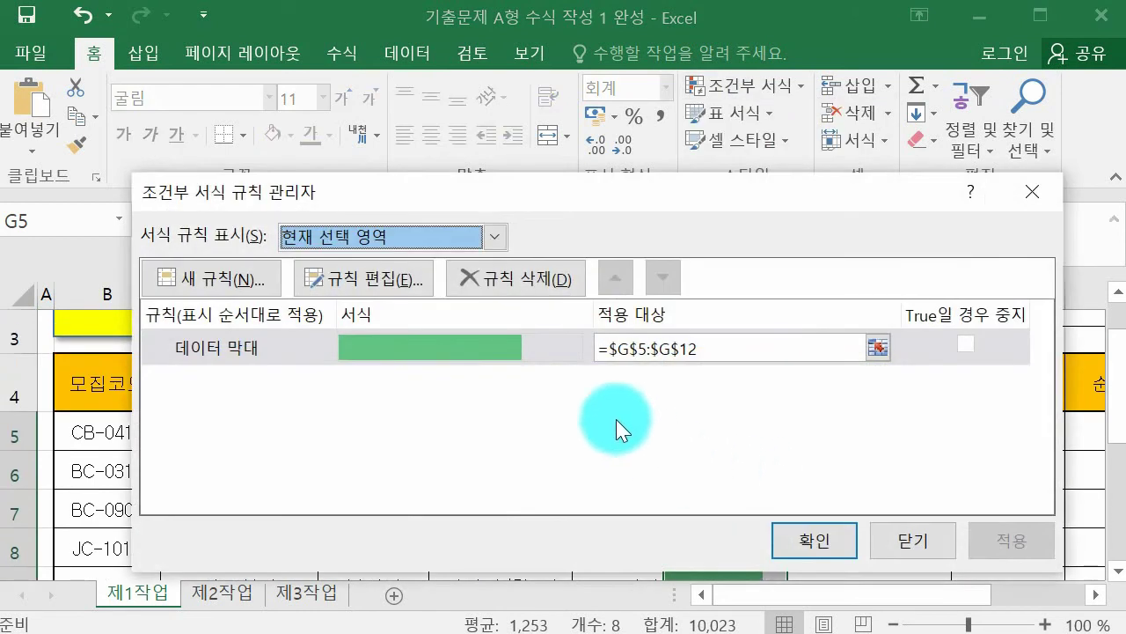
{"action": "left_click", "coordinate": [363, 279]}
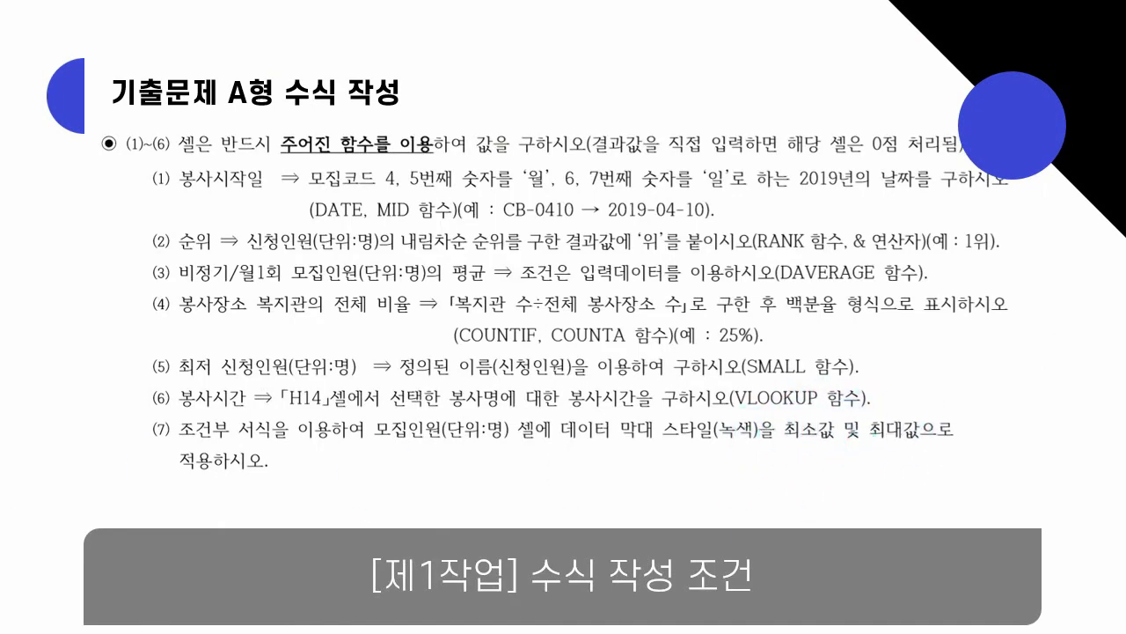
{"action": "left_click", "coordinate": [480, 598]}
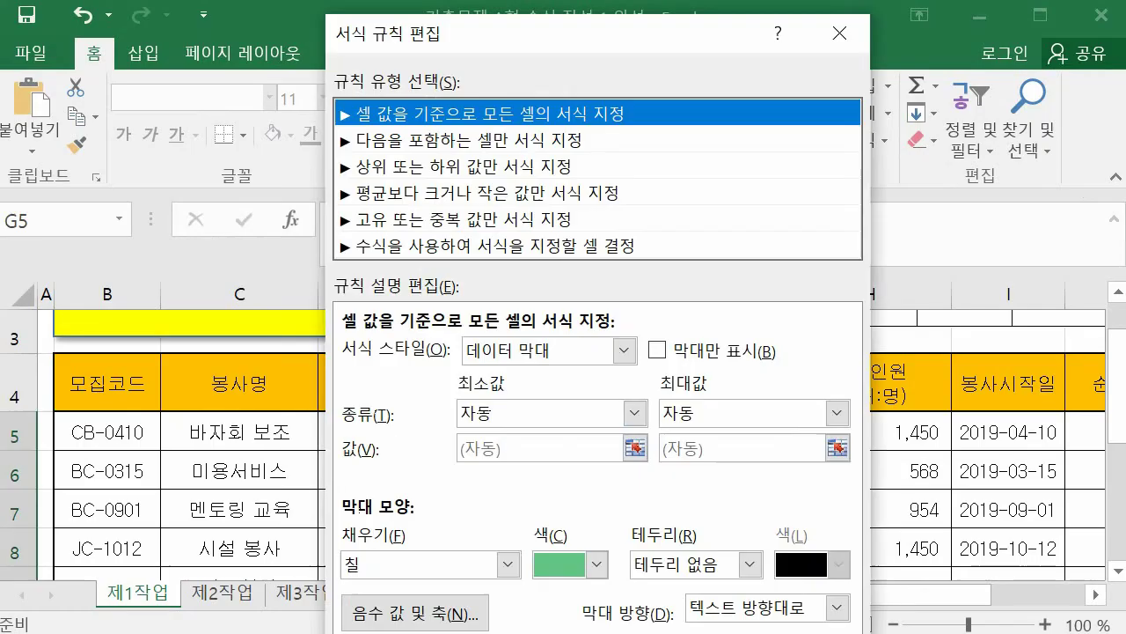
{"action": "left_click", "coordinate": [577, 411]}
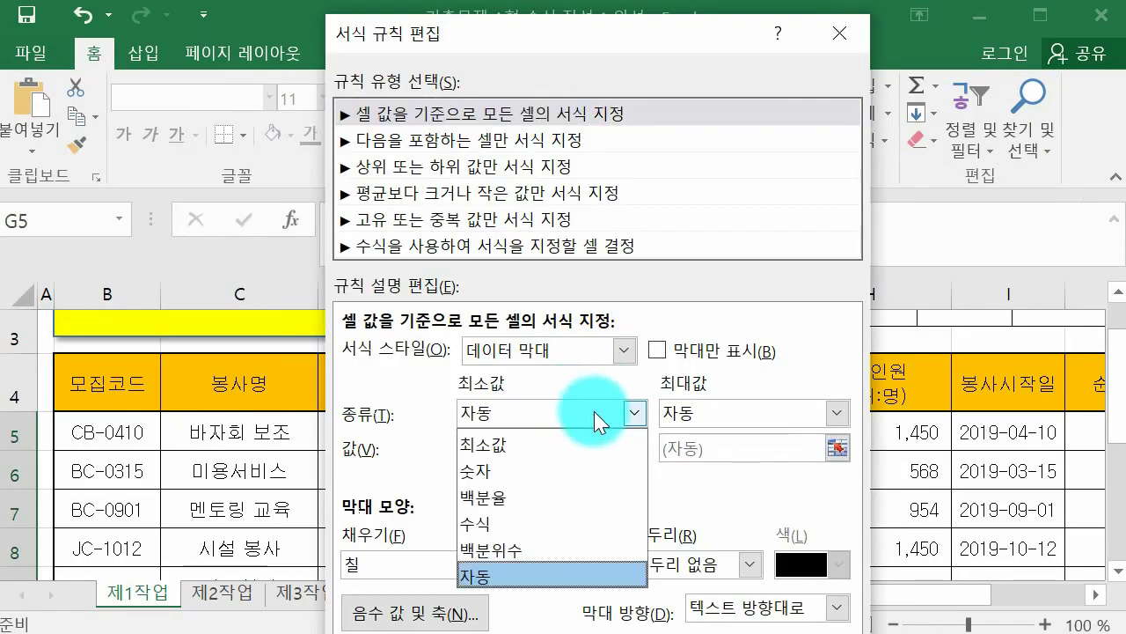
{"action": "left_click", "coordinate": [591, 437]}
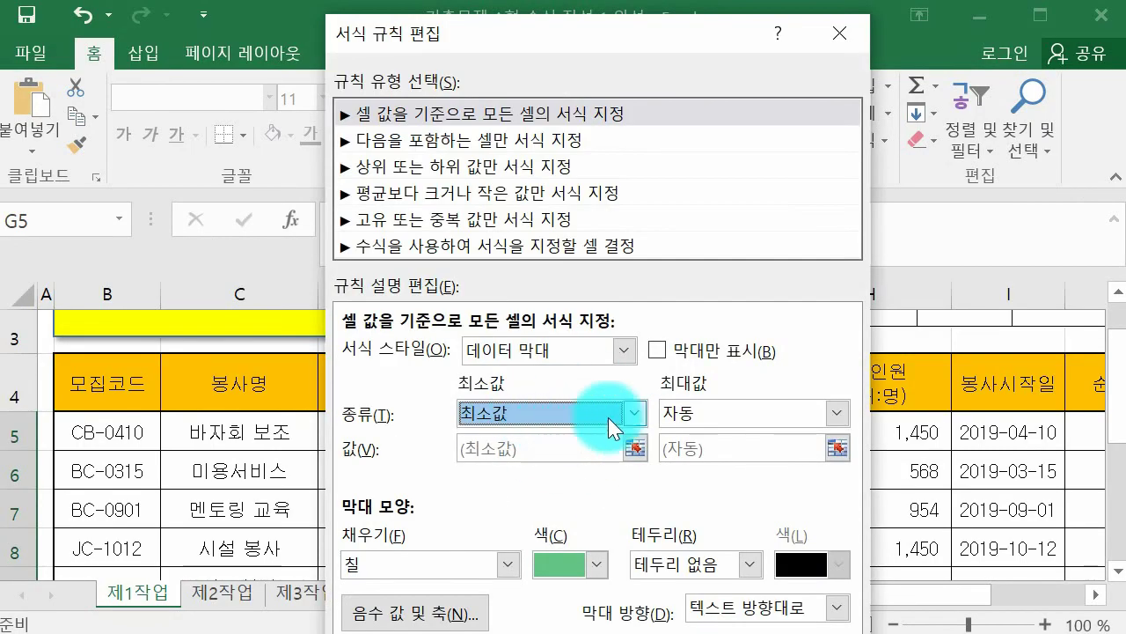
{"action": "left_click", "coordinate": [737, 412]}
{"action": "left_click", "coordinate": [726, 442]}
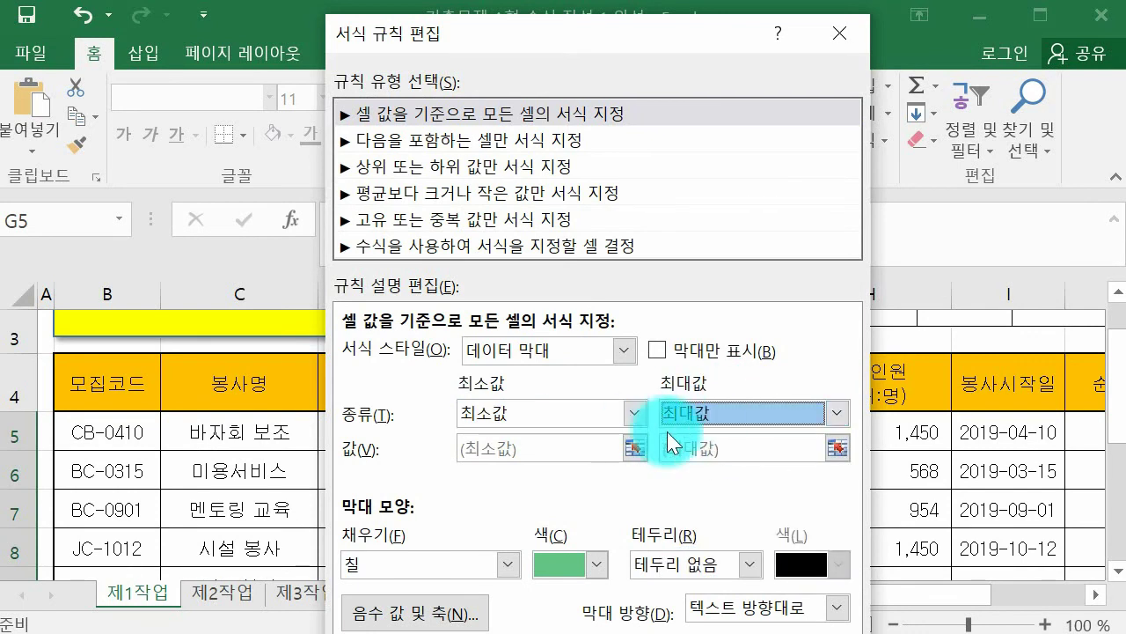
{"action": "left_click_drag", "start_coordinate": [485, 50], "coordinate": [493, 0]}
{"action": "left_click", "coordinate": [722, 601]}
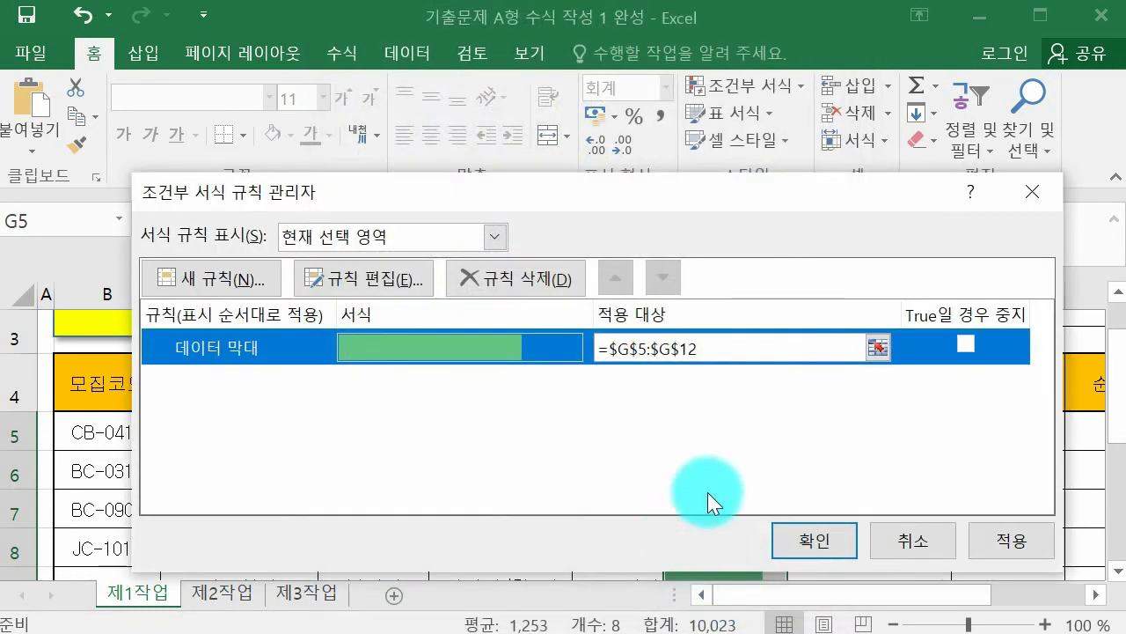
{"action": "left_click", "coordinate": [815, 540]}
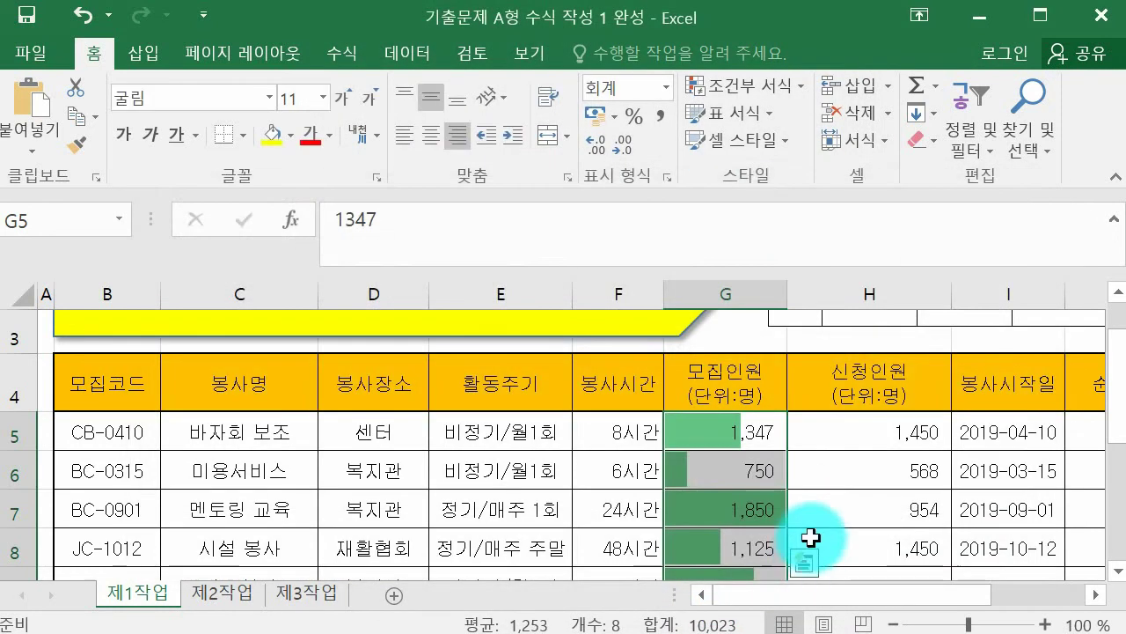
Review the green data bar option and the rule's minimum and maximum types, and leave the rule manager without changes
{"action": "left_click", "coordinate": [780, 85]}
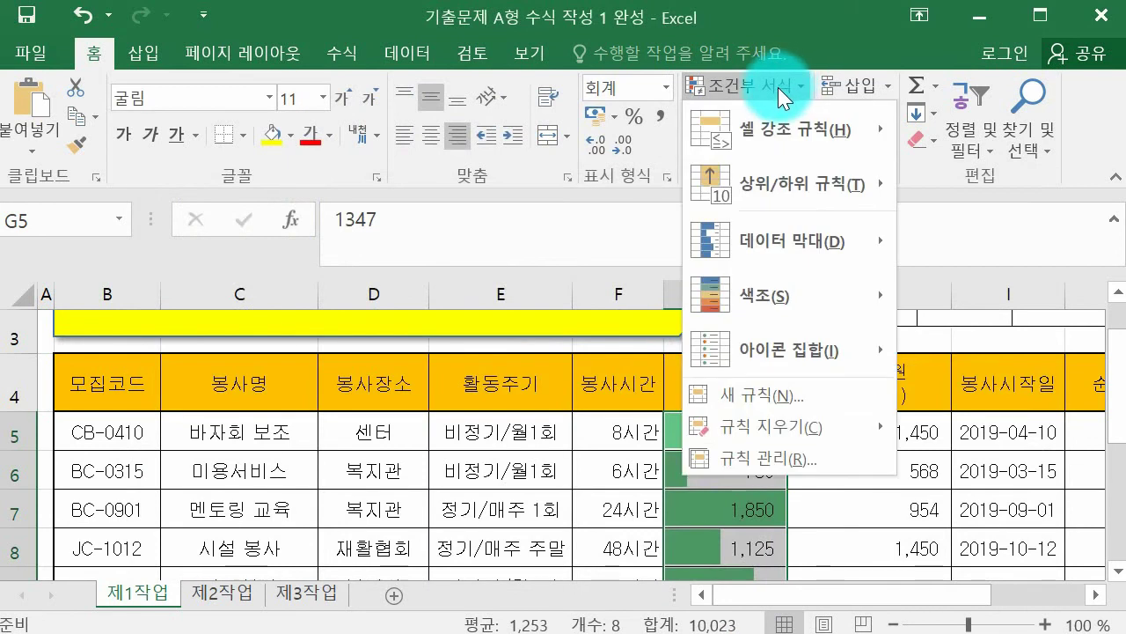
{"action": "mouse_move", "coordinate": [798, 249]}
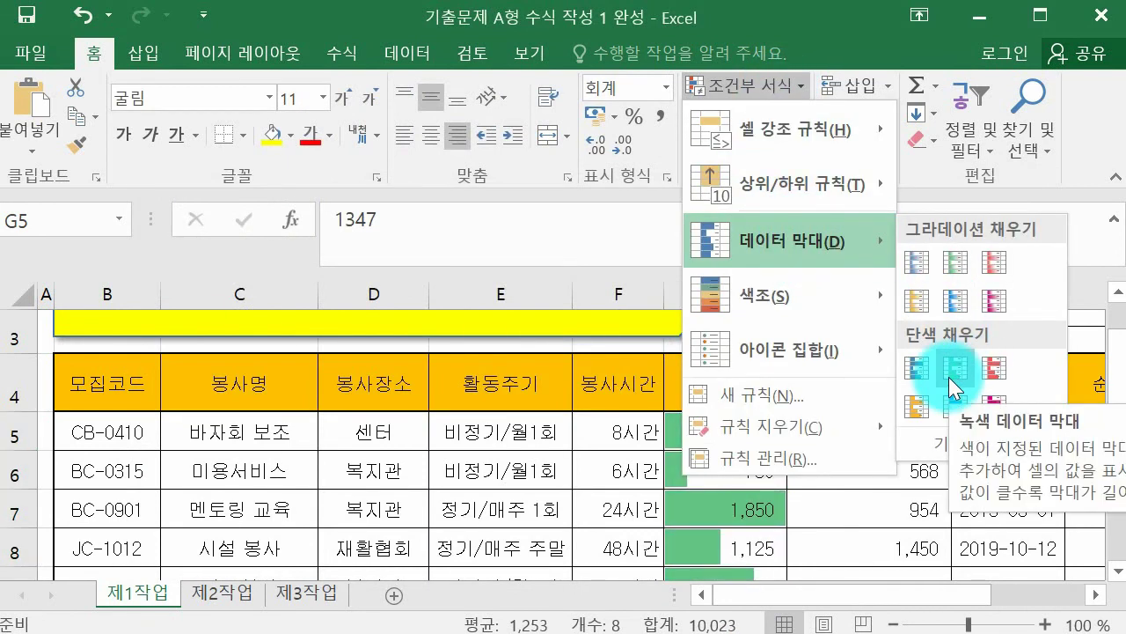
{"action": "left_click", "coordinate": [714, 459]}
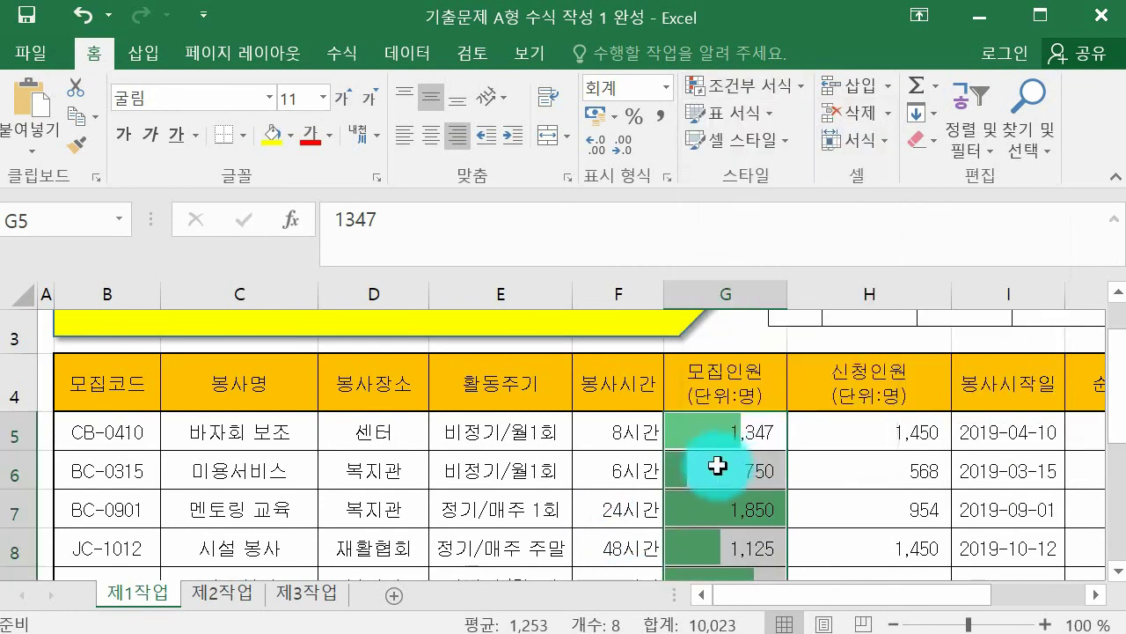
{"action": "left_click", "coordinate": [375, 293]}
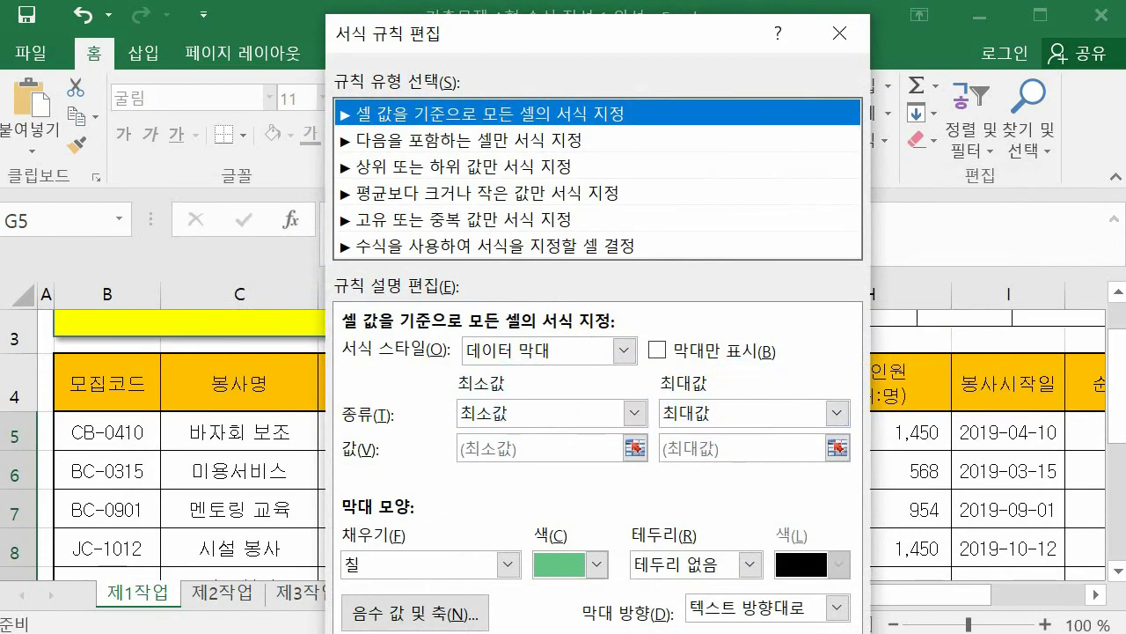
{"action": "key", "text": "Return"}
{"action": "left_click", "coordinate": [920, 538]}
{"action": "left_click", "coordinate": [936, 519]}
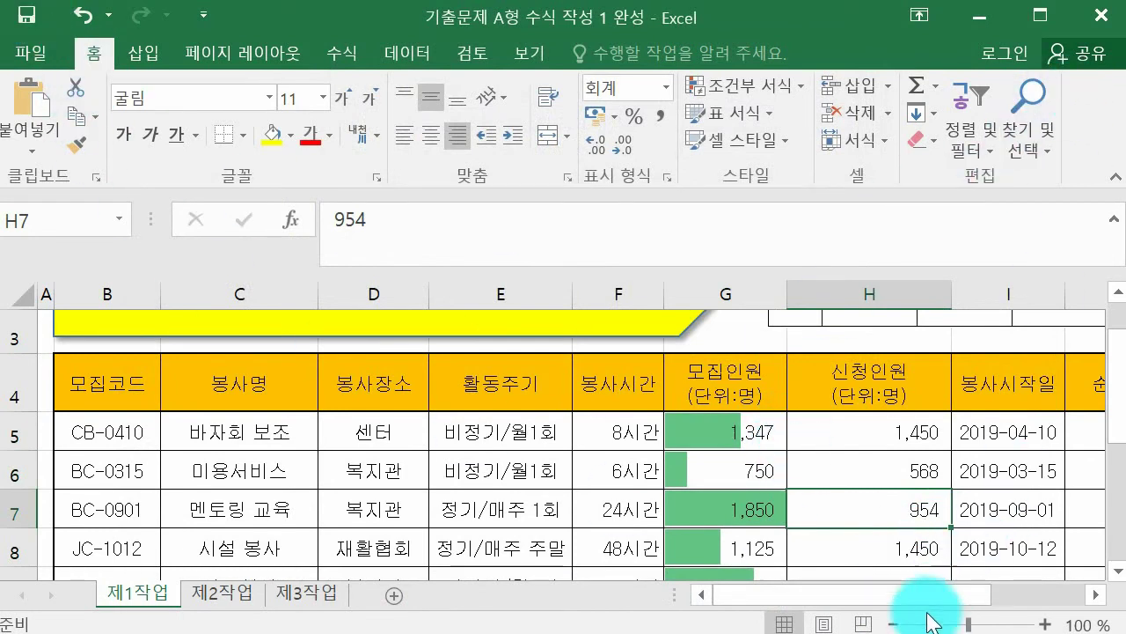
Widen column I to show the 봉사시작일 dates at 80% zoom, and close the workbook with its changes saved
{"action": "left_click", "coordinate": [898, 625]}
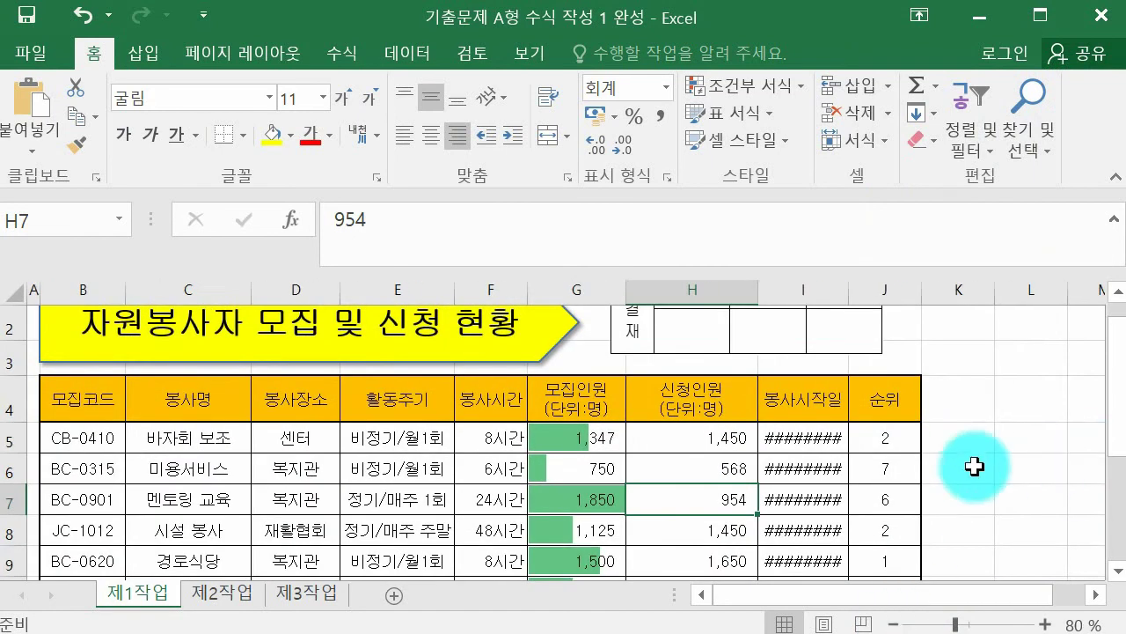
{"action": "left_click_drag", "start_coordinate": [847, 290], "coordinate": [871, 290]}
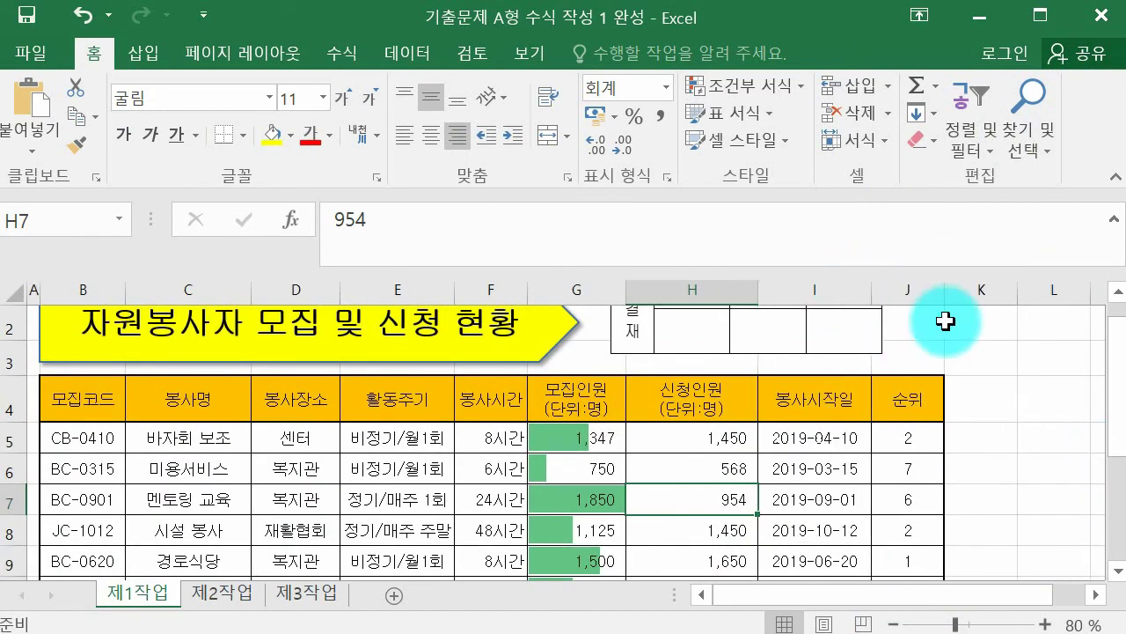
{"action": "left_click_drag", "start_coordinate": [1116, 377], "coordinate": [1116, 321]}
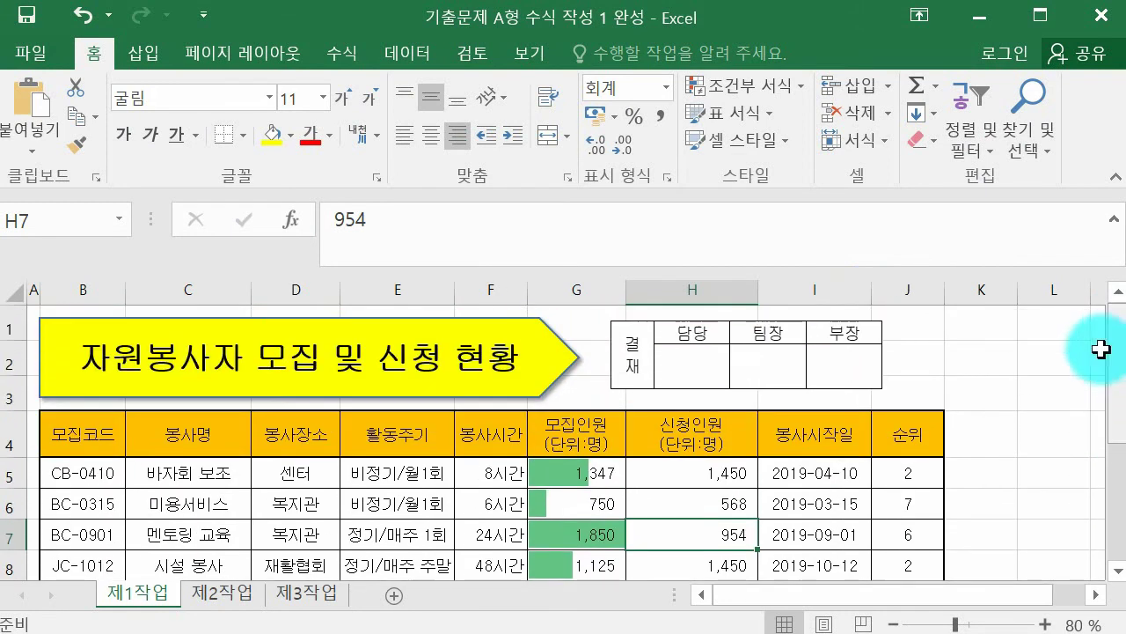
{"action": "left_click", "coordinate": [1100, 16]}
{"action": "left_click", "coordinate": [315, 350]}
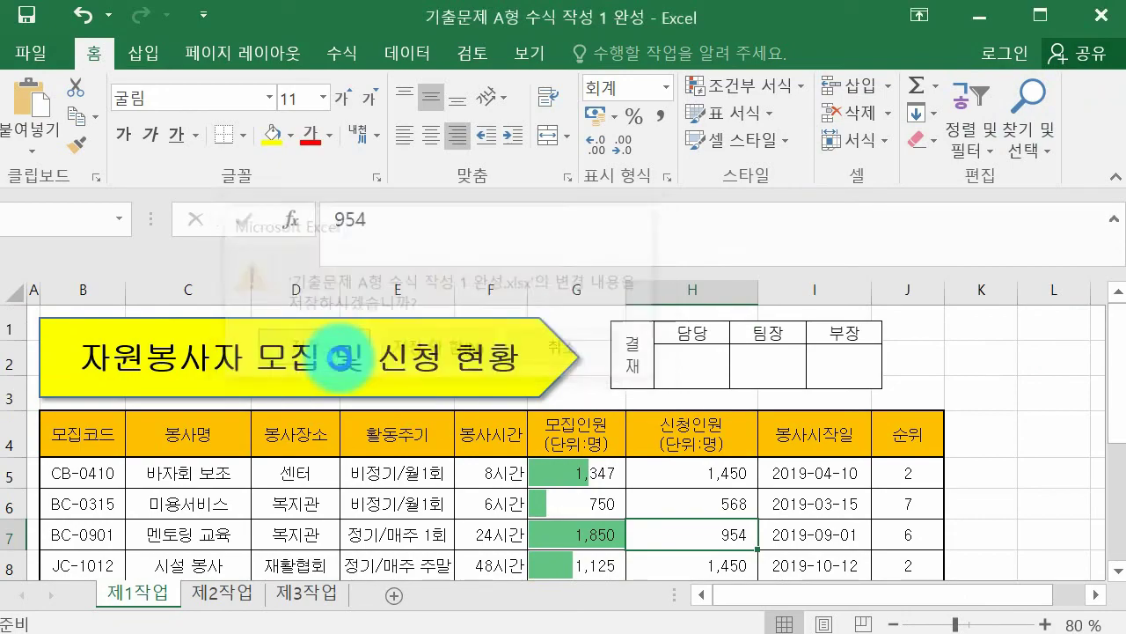
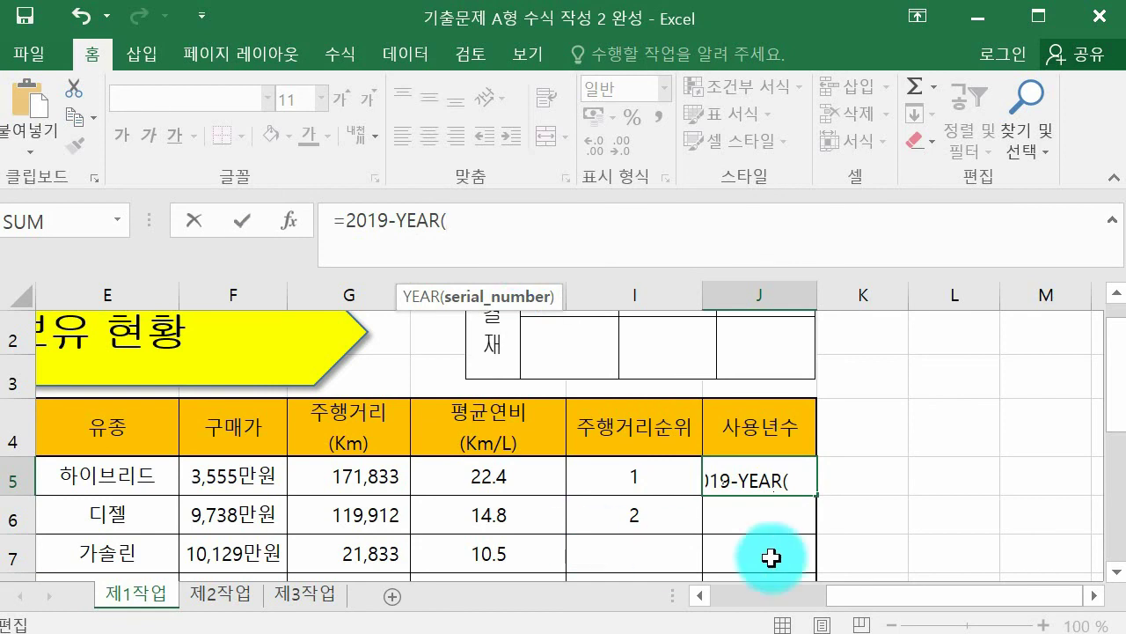
Complete the 사용년수 formula in J5 as =2019-YEAR(D5)+1, referencing the 구입일자 cell
{"action": "left_click_drag", "start_coordinate": [909, 606], "coordinate": [829, 611]}
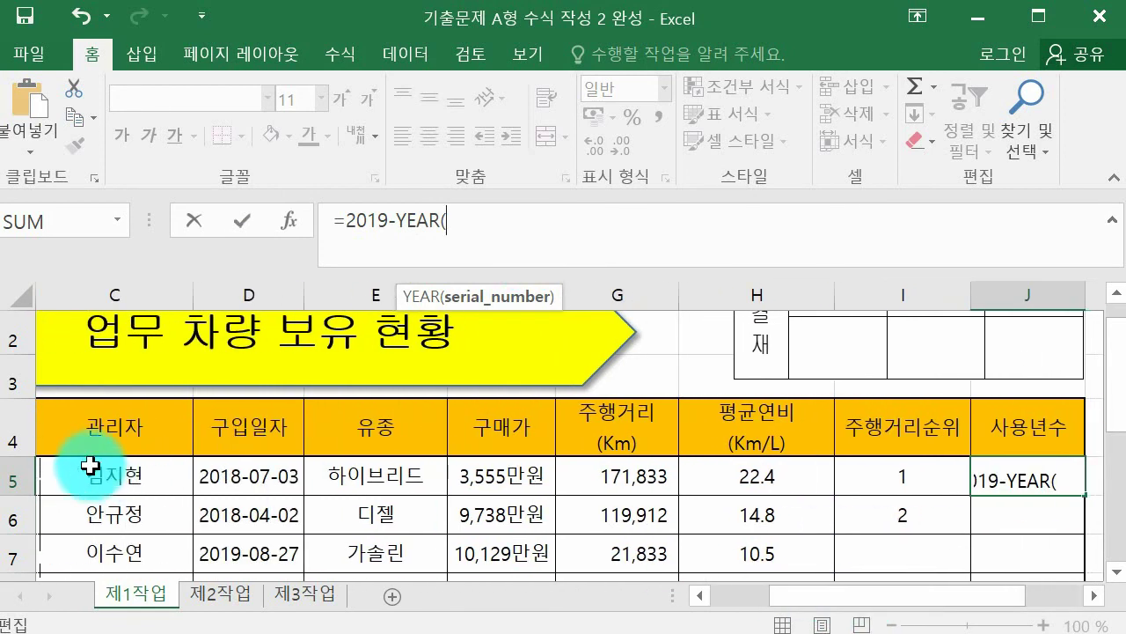
{"action": "left_click", "coordinate": [227, 476]}
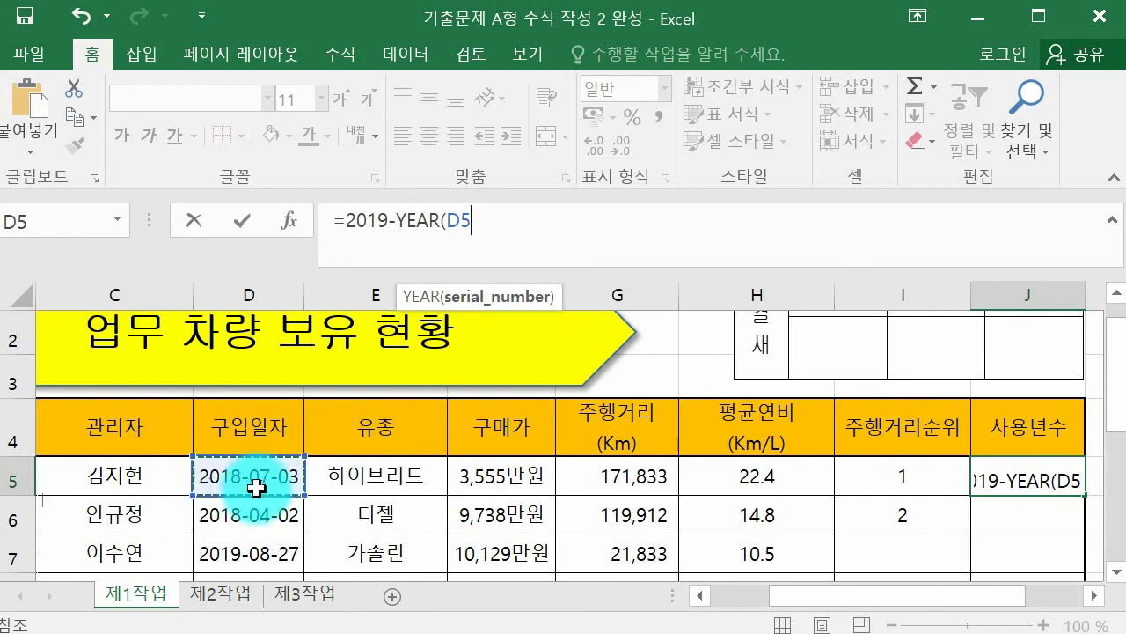
{"action": "left_click", "coordinate": [590, 261]}
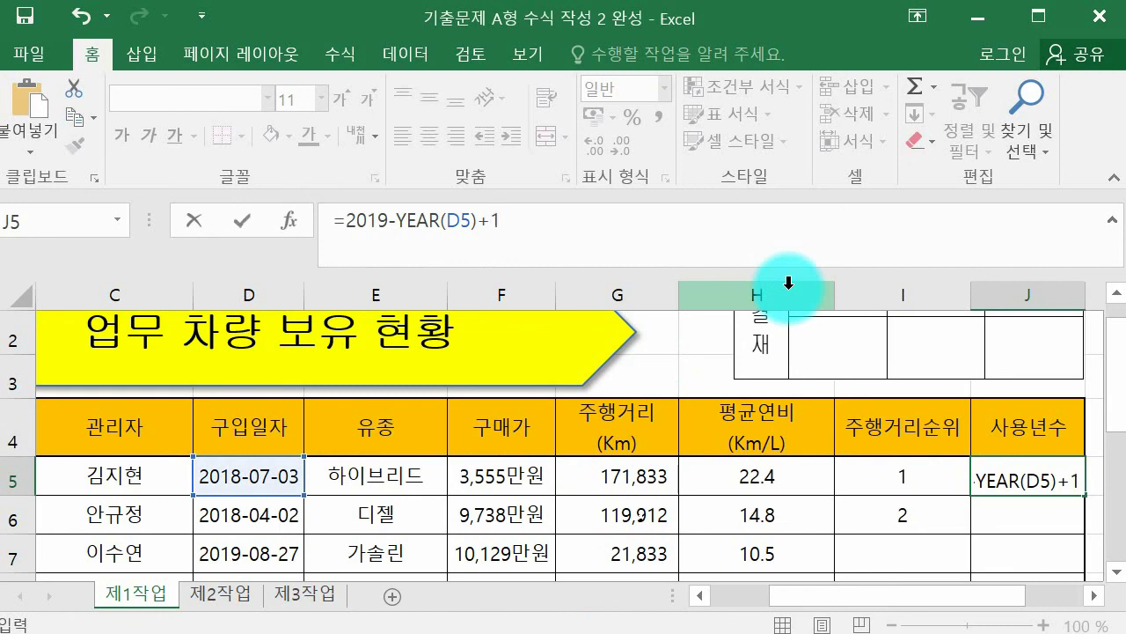
{"action": "key", "text": "Return"}
{"action": "left_click", "coordinate": [1025, 461]}
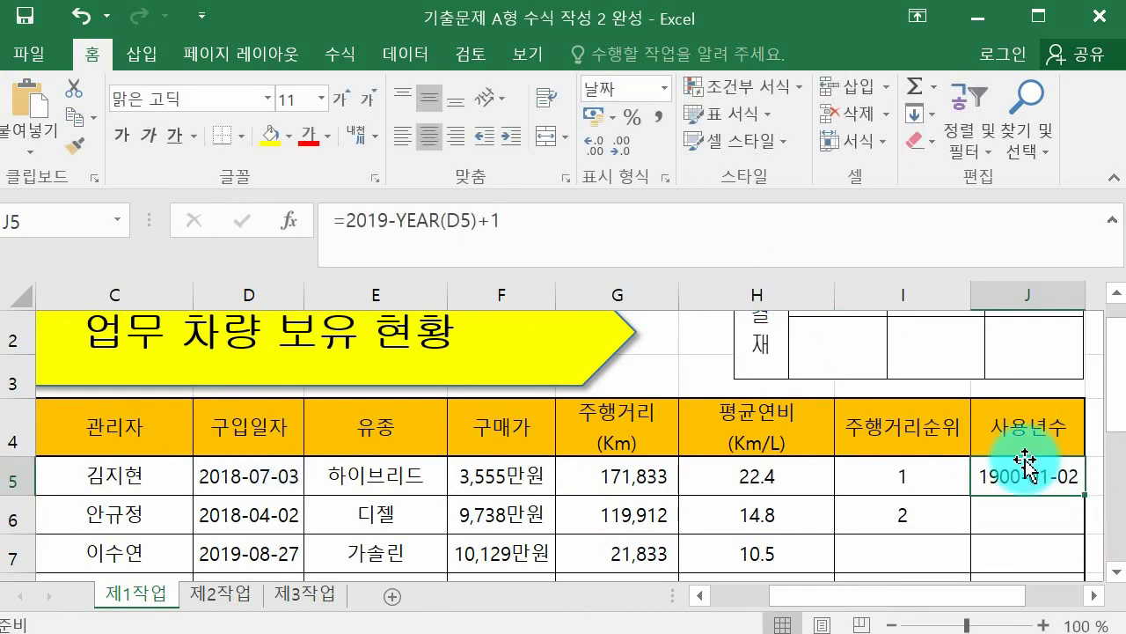
Fill the 사용년수 formula from J5 down through J12 without copying the formatting
{"action": "mouse_move", "coordinate": [1082, 490]}
{"action": "left_mouse_down"}
{"action": "mouse_move", "coordinate": [1106, 606]}
{"action": "mouse_move", "coordinate": [1089, 610]}
{"action": "mouse_move", "coordinate": [1076, 589]}
{"action": "mouse_move", "coordinate": [1073, 479]}
{"action": "left_mouse_up"}
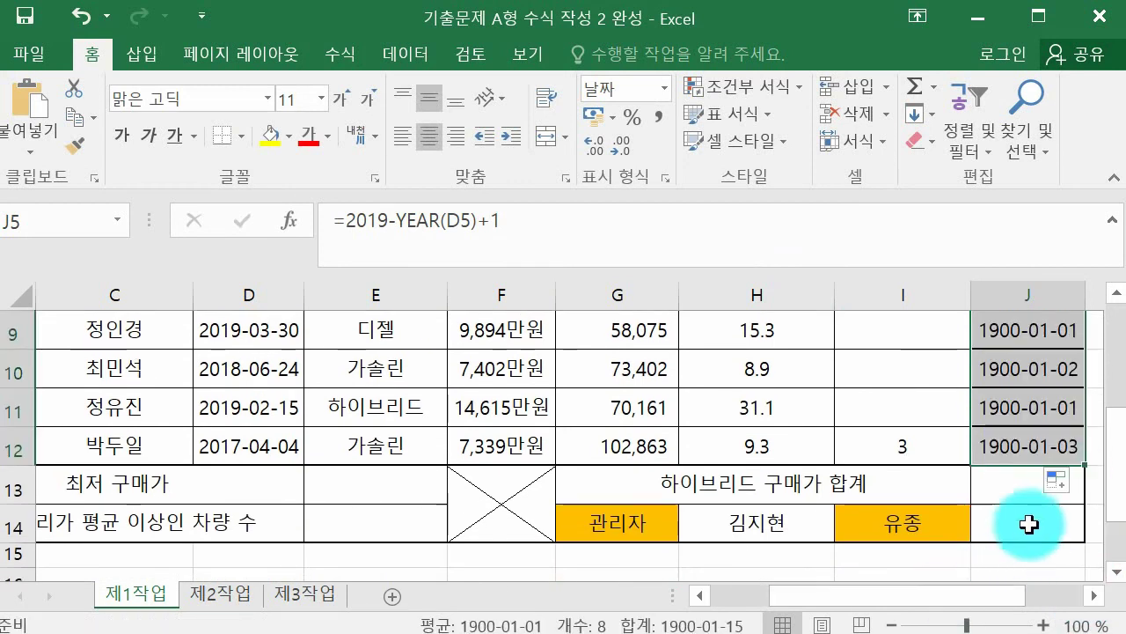
{"action": "left_click", "coordinate": [1060, 479]}
{"action": "left_click", "coordinate": [1063, 541]}
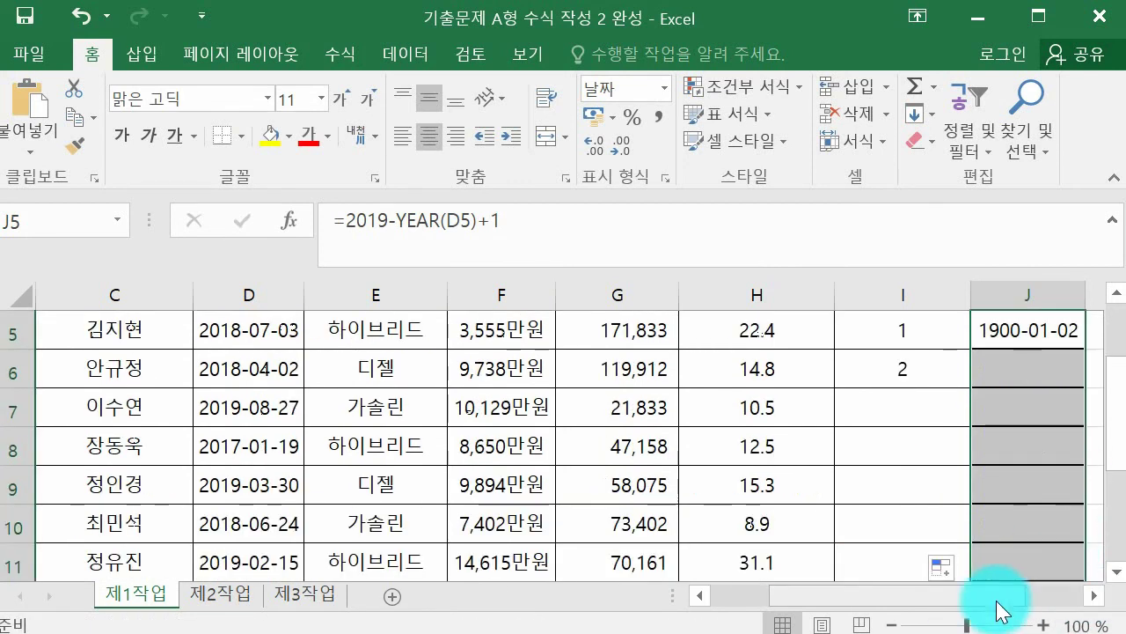
{"action": "scroll", "coordinate": [1066, 535], "scroll_direction": "down", "scroll_amount": 1}
{"action": "left_click", "coordinate": [1069, 607]}
{"action": "left_click_drag", "start_coordinate": [968, 600], "coordinate": [1025, 607]}
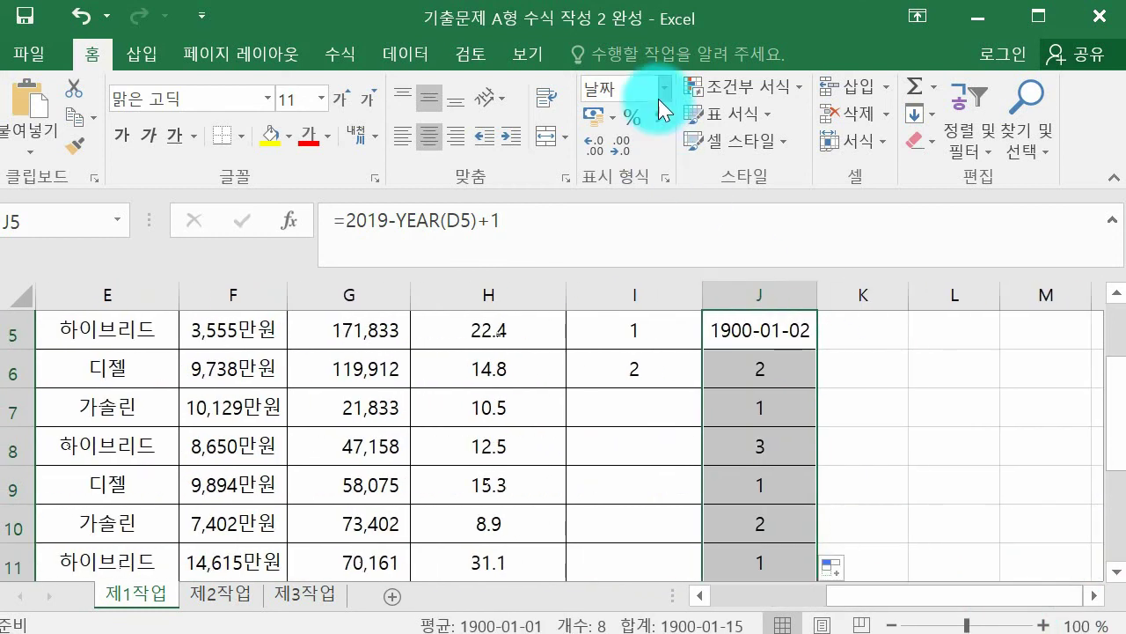
Change the number format of the selected 사용년수 cells J5:J12 to 숫자
{"action": "left_click", "coordinate": [662, 91]}
{"action": "left_click", "coordinate": [659, 168]}
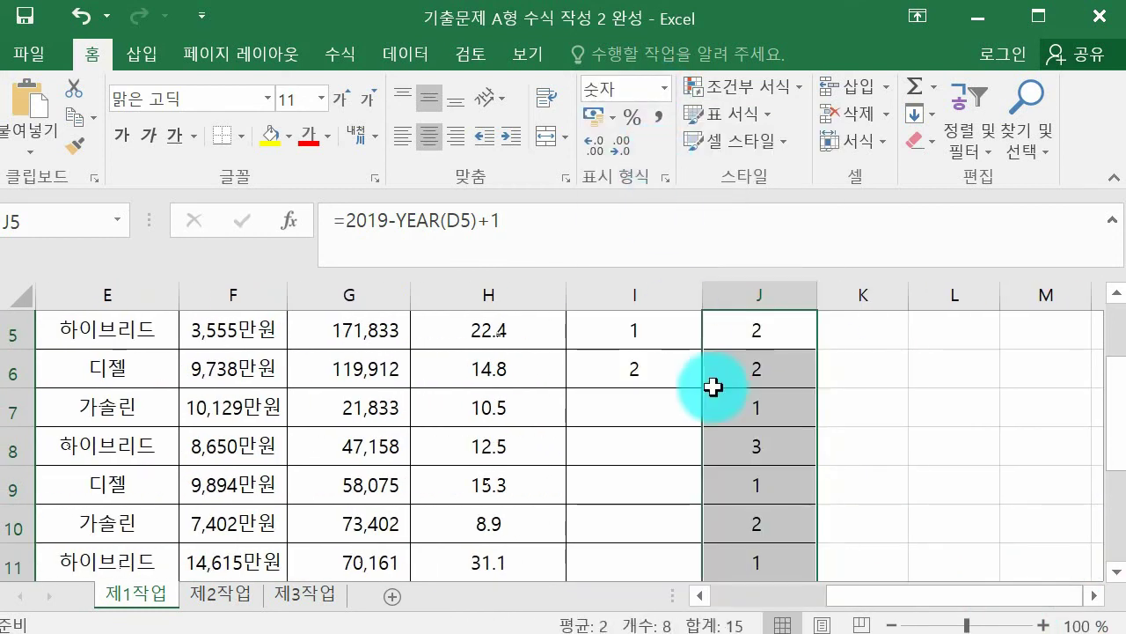
{"action": "scroll", "coordinate": [730, 352], "scroll_direction": "up", "scroll_amount": 1}
{"action": "scroll", "coordinate": [749, 396], "scroll_direction": "down", "scroll_amount": 2}
{"action": "scroll", "coordinate": [754, 534], "scroll_direction": "up", "scroll_amount": 1}
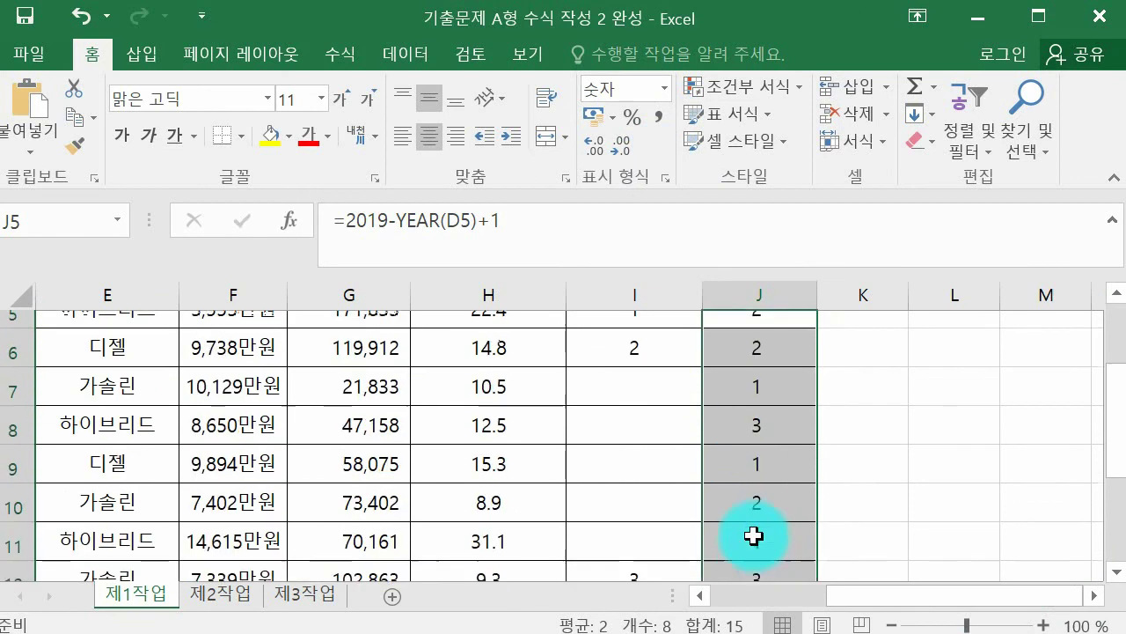
{"action": "scroll", "coordinate": [780, 352], "scroll_direction": "up", "scroll_amount": 1}
Append &"년" to the J5 formula so that it reads =2019-YEAR(D5)+1&"년"
{"action": "left_click", "coordinate": [771, 464]}
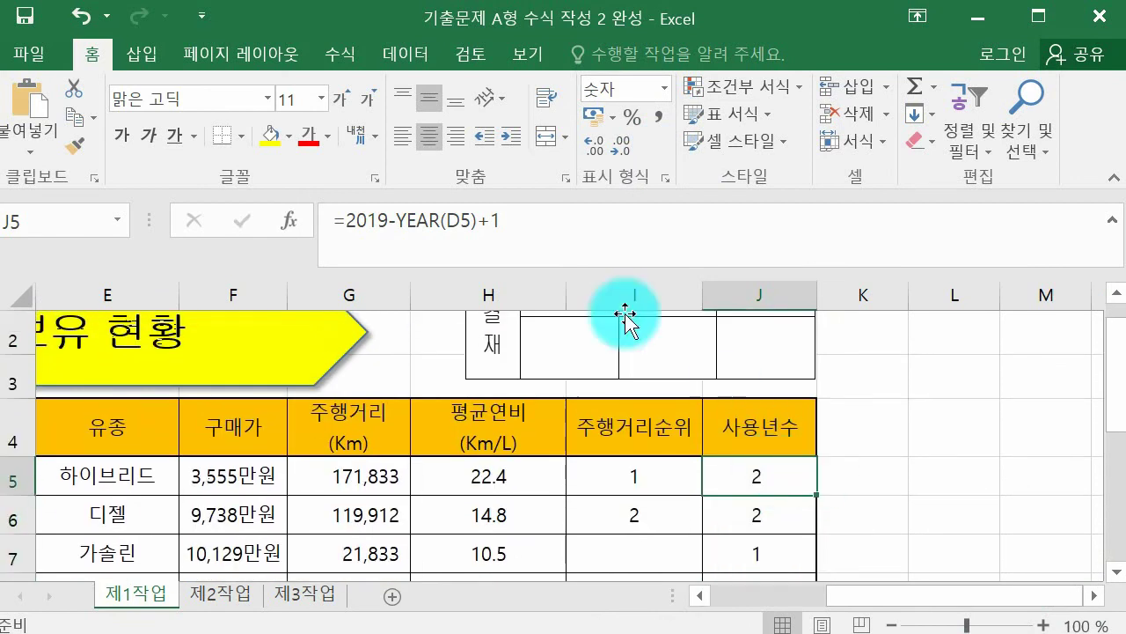
{"action": "left_click", "coordinate": [621, 245]}
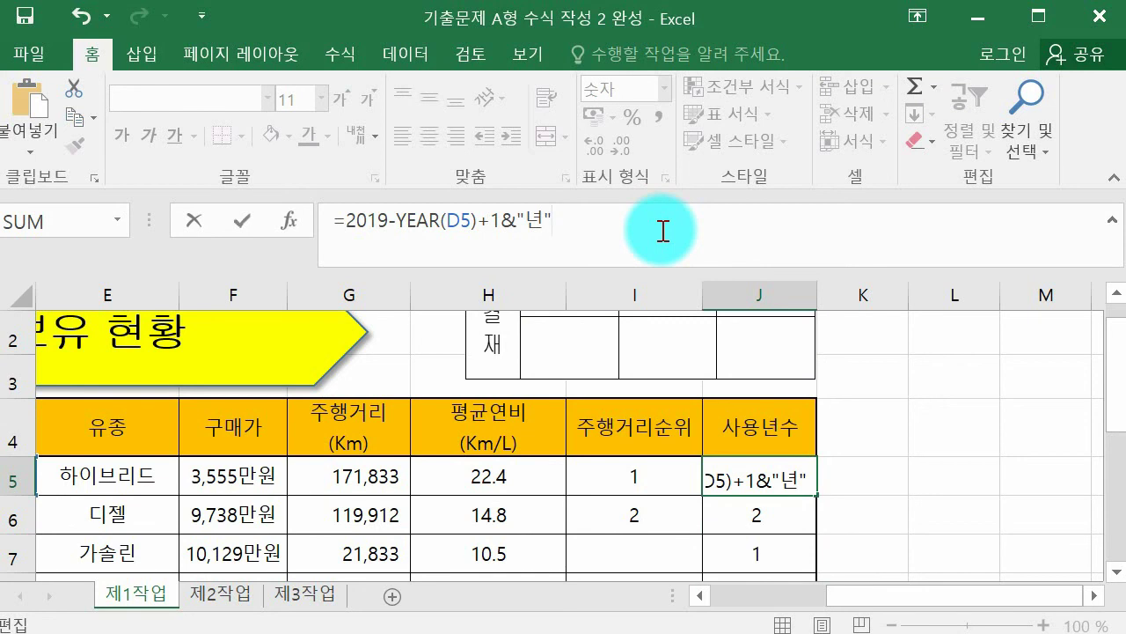
{"action": "type", "text": "&\"년\""}
{"action": "key", "text": "Return"}
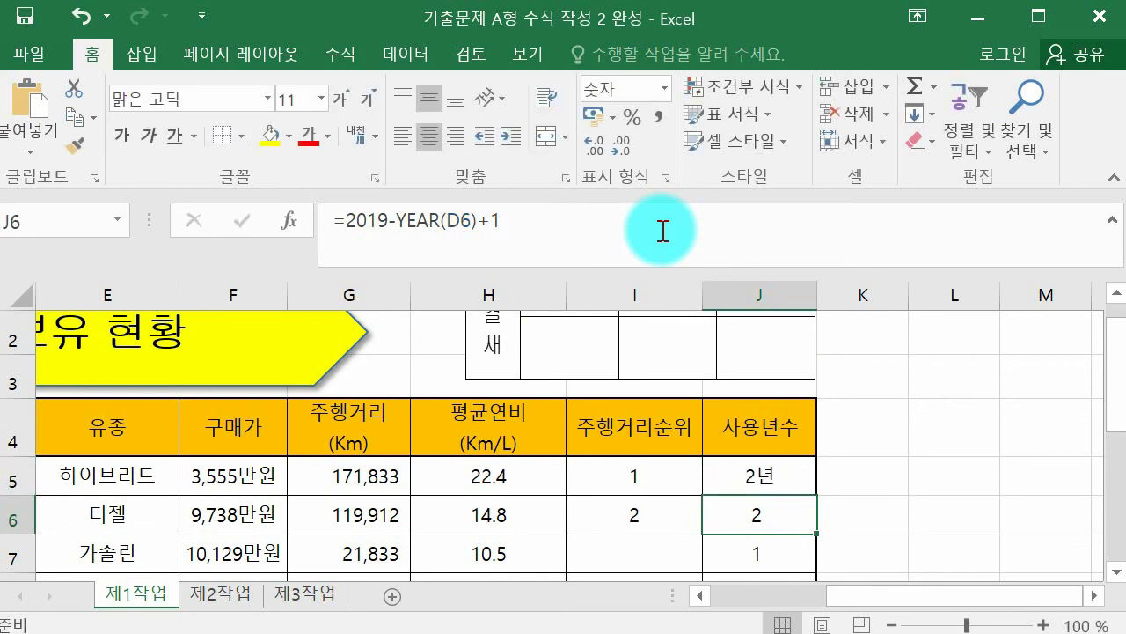
Fill the revised 사용년수 formula from J5 down through J12 without formatting
{"action": "left_click", "coordinate": [747, 465]}
{"action": "left_click_drag", "start_coordinate": [814, 495], "coordinate": [834, 522]}
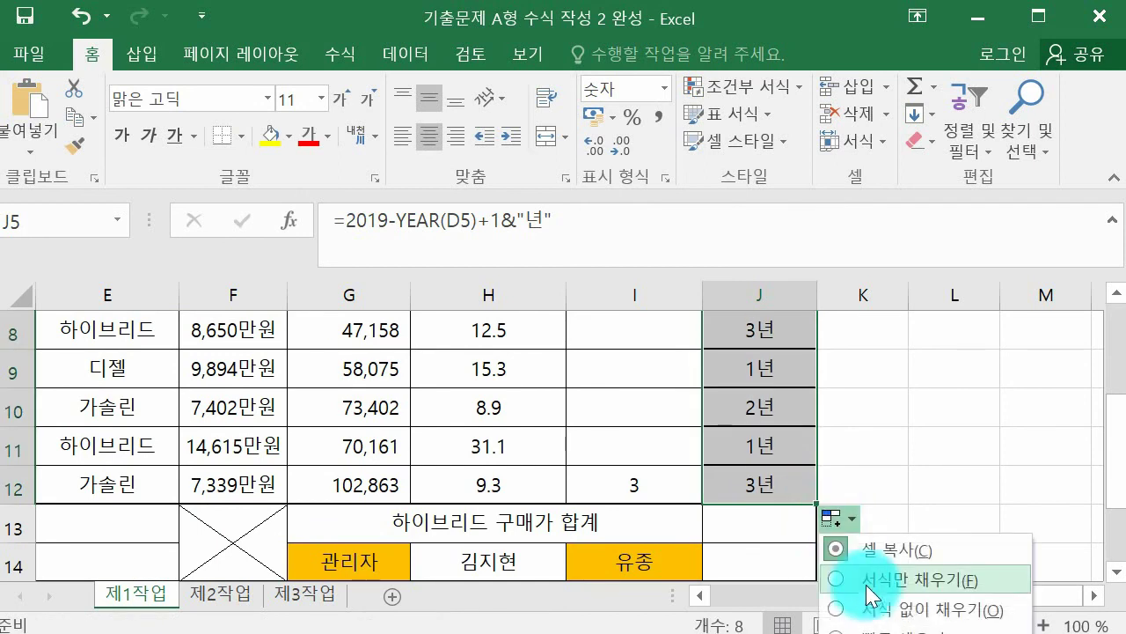
{"action": "left_click", "coordinate": [865, 607]}
{"action": "left_click", "coordinate": [859, 454]}
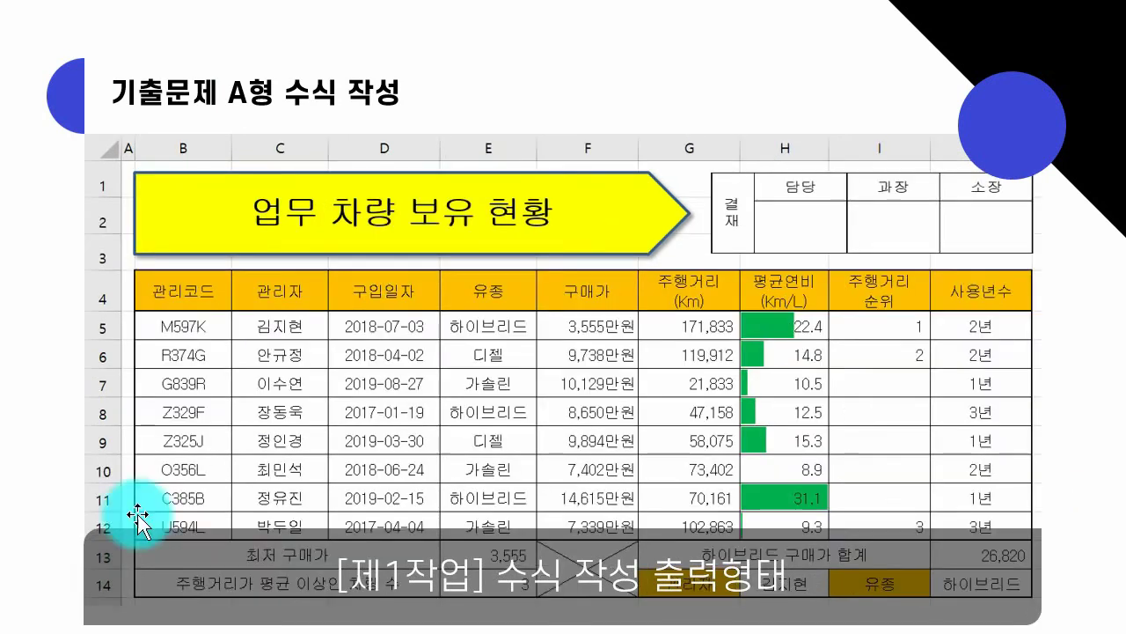
{"action": "key", "text": "Delete"}
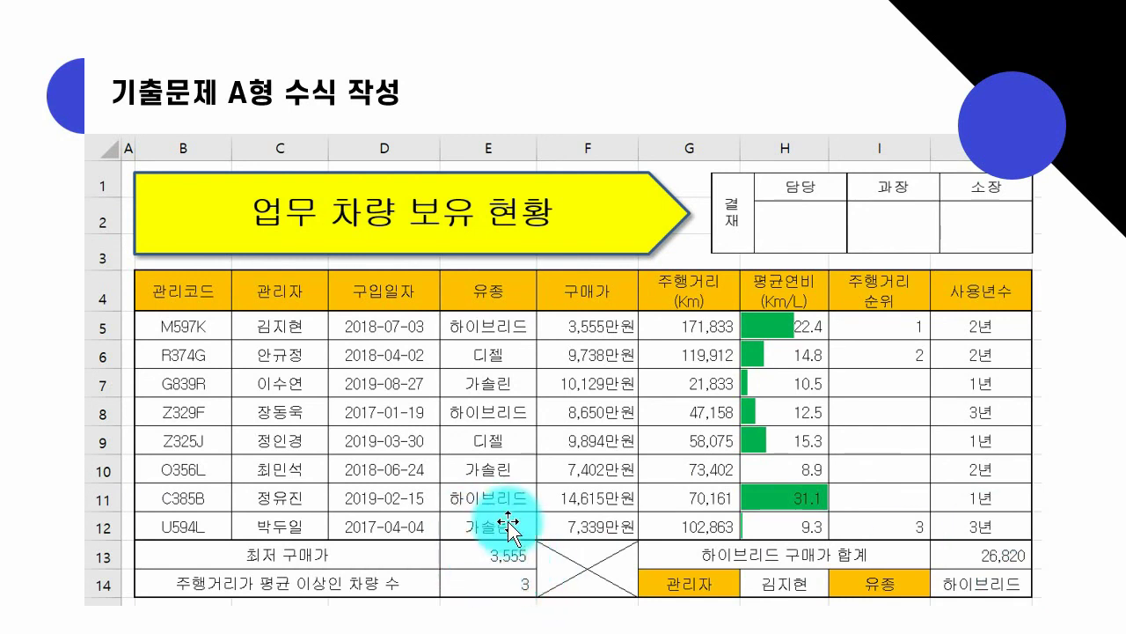
{"action": "key", "text": "Page_Down"}
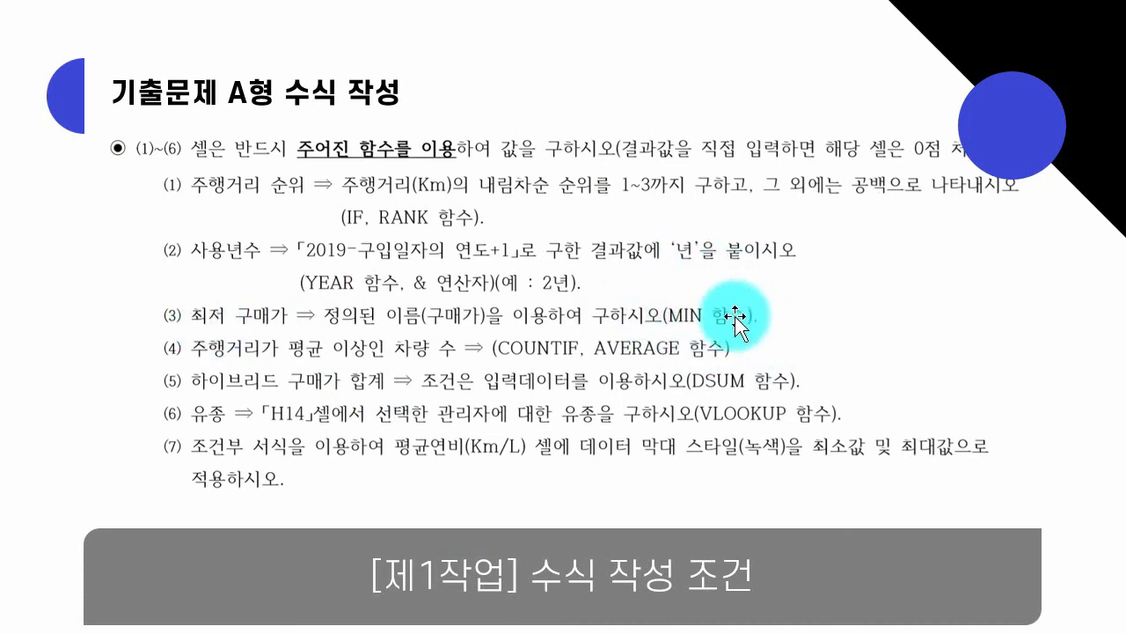
{"action": "left_click", "coordinate": [700, 360]}
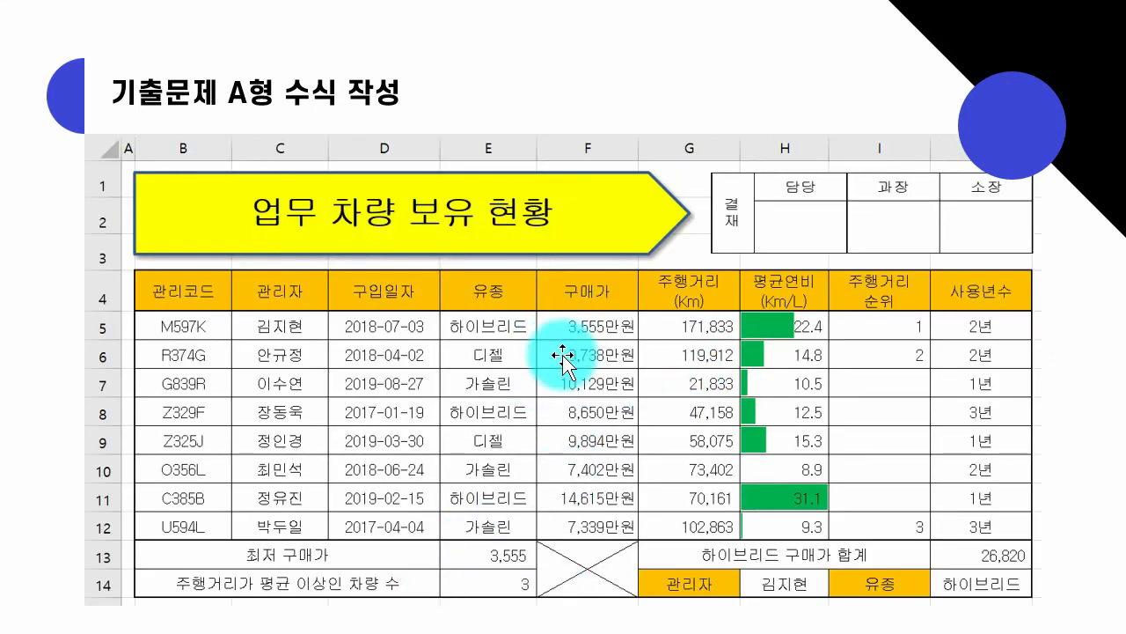
{"action": "left_click", "coordinate": [572, 404]}
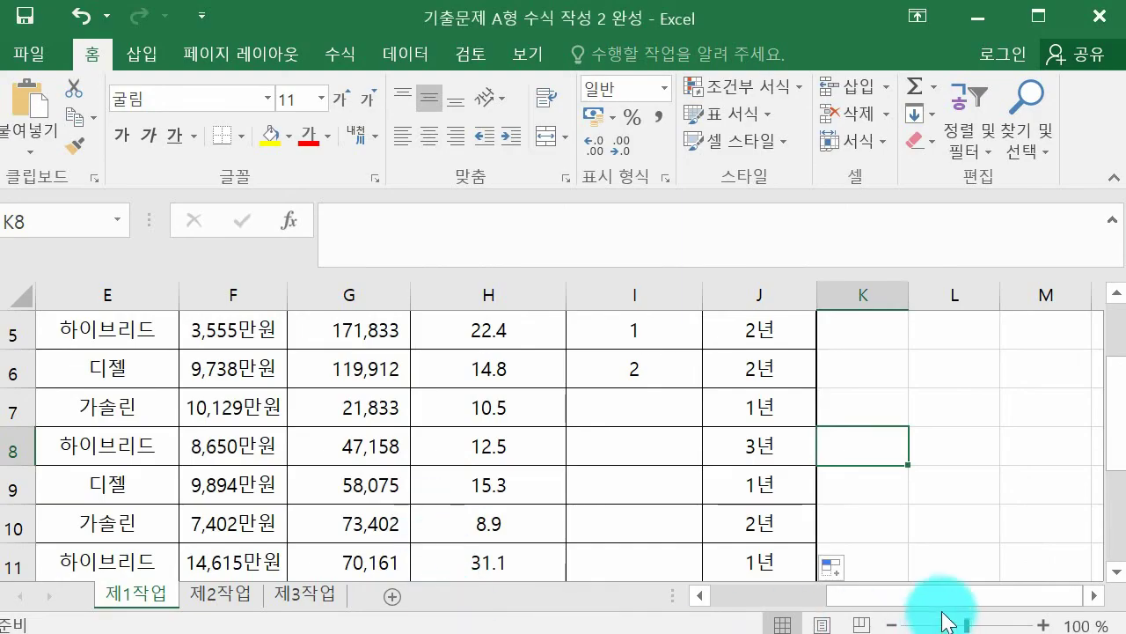
Calculate the 최저 구매가 in E13 with =MIN(구매가), using the named range F5:F12
{"action": "left_click_drag", "start_coordinate": [944, 622], "coordinate": [755, 590]}
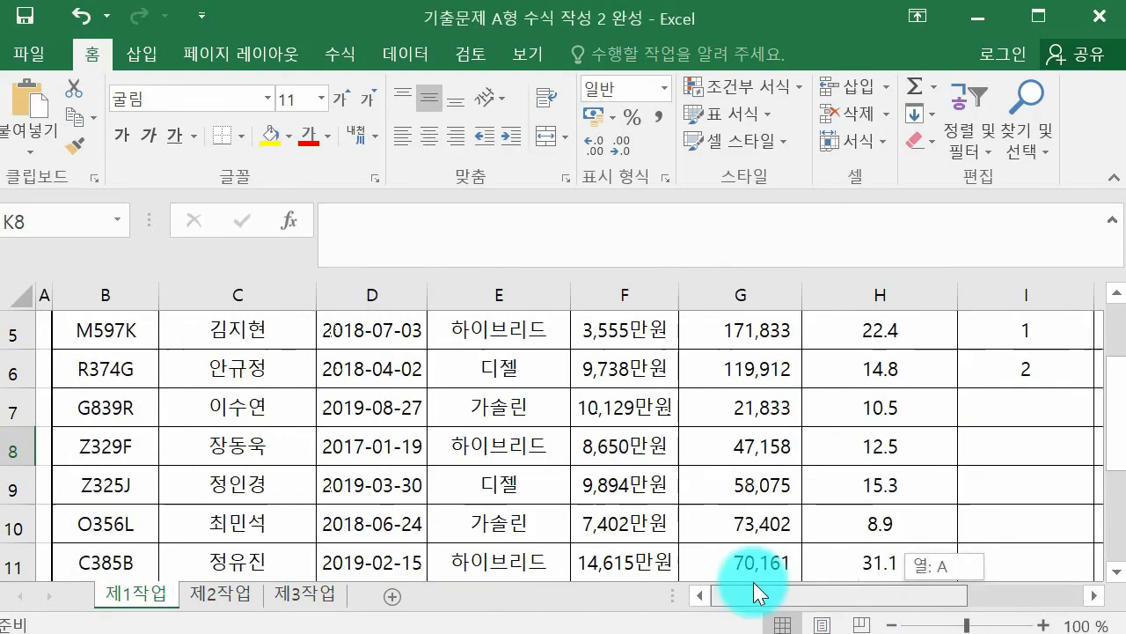
{"action": "scroll", "coordinate": [623, 467], "scroll_direction": "down", "scroll_amount": 1}
{"action": "left_click", "coordinate": [508, 522]}
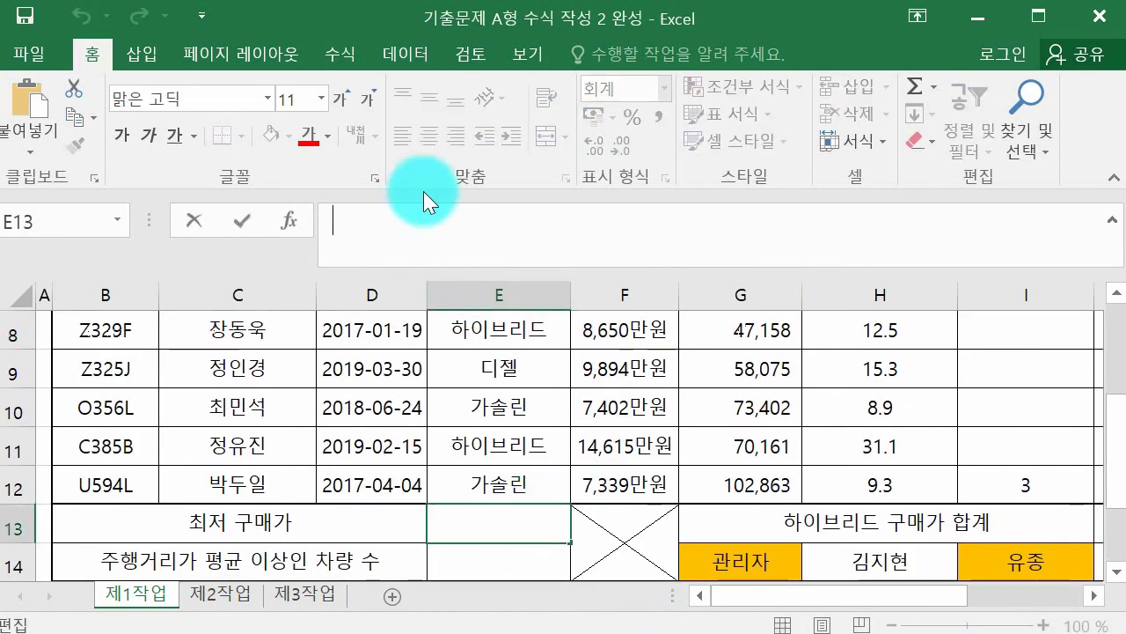
{"action": "type", "text": "="}
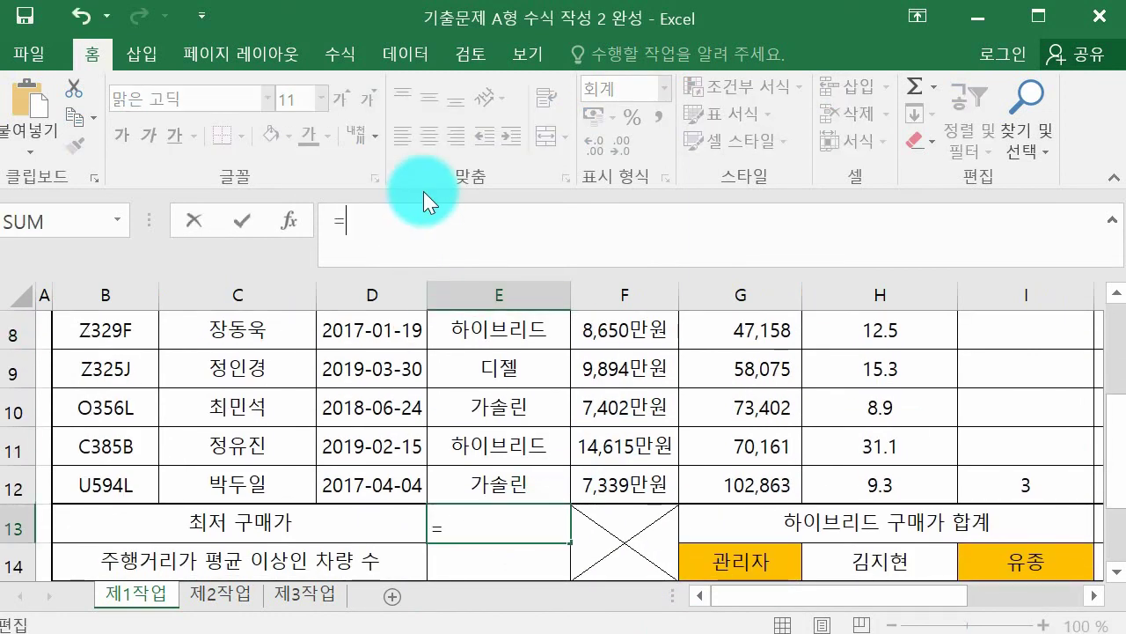
{"action": "type", "text": "ㅡ"}
{"action": "key", "text": "BackSpace"}
{"action": "type", "text": "min"}
{"action": "key", "text": "Tab"}
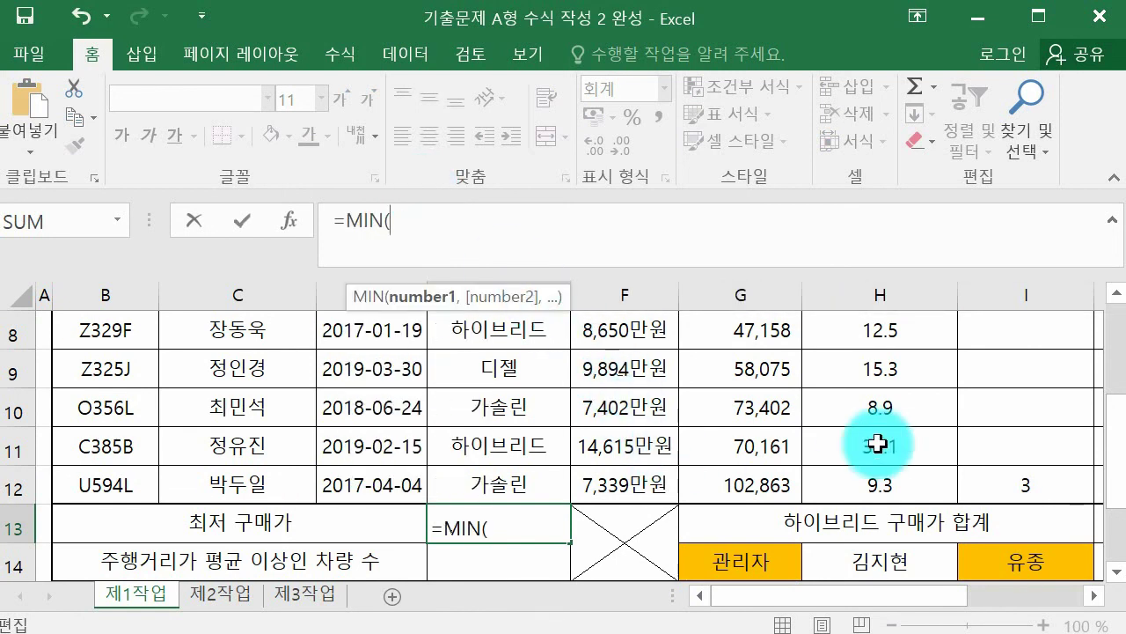
{"action": "left_click_drag", "start_coordinate": [1107, 390], "coordinate": [1102, 321]}
{"action": "left_click_drag", "start_coordinate": [608, 387], "coordinate": [591, 510]}
{"action": "type", "text": ")"}
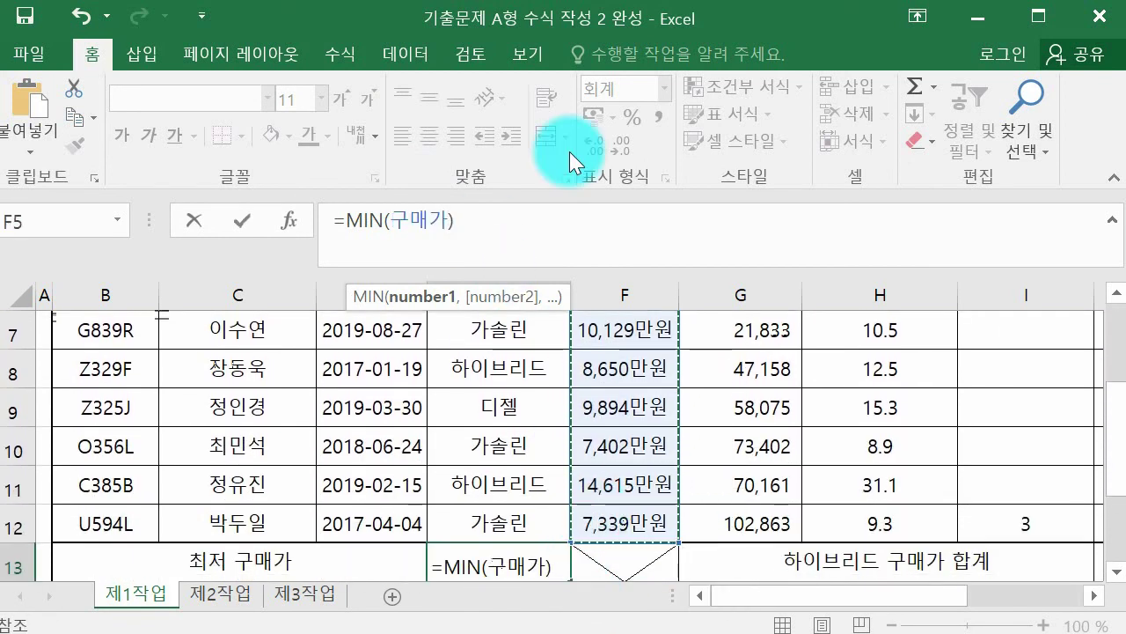
{"action": "key", "text": "Return"}
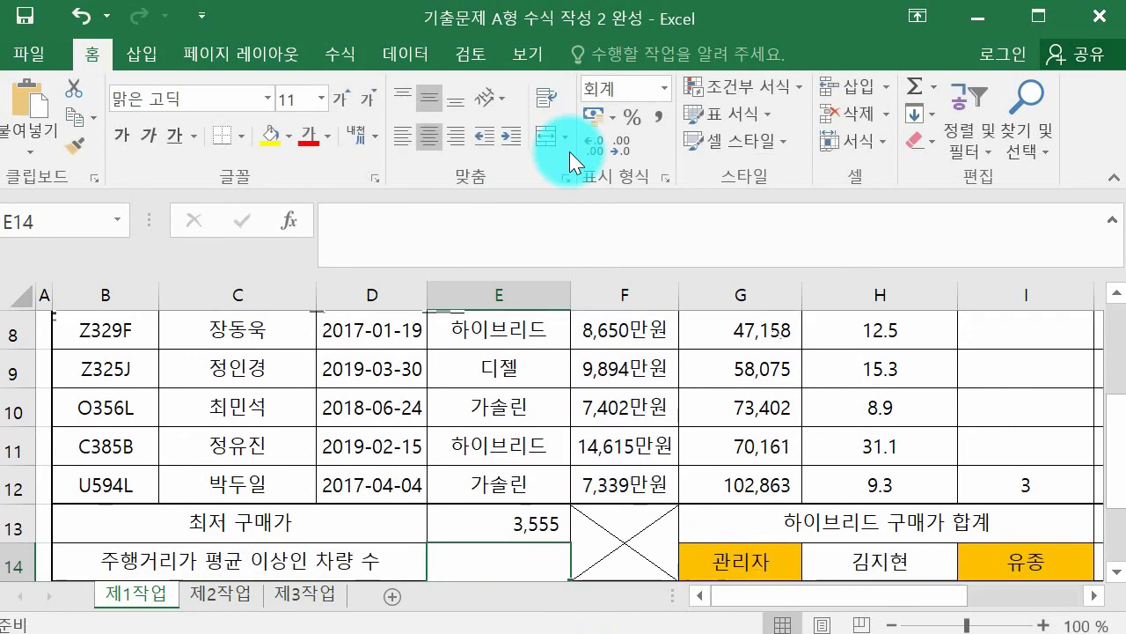
{"action": "left_click", "coordinate": [476, 522]}
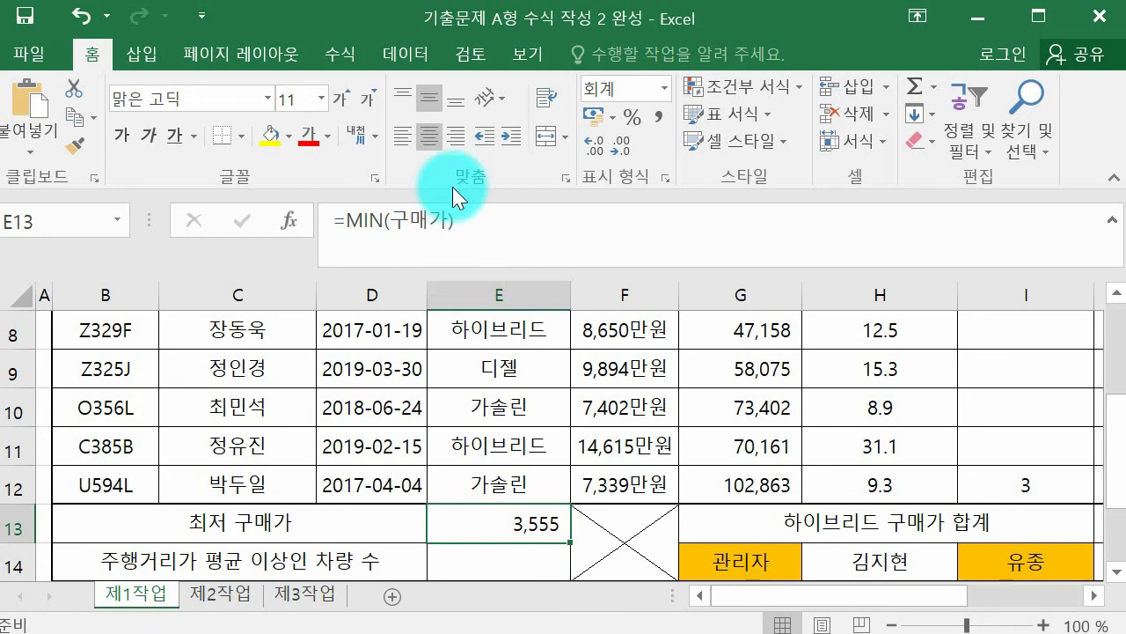
Enter =AVERAGE(G5:G12) in E14 to calculate the average 주행거리
{"action": "key", "text": "Return"}
{"action": "scroll", "coordinate": [410, 522], "scroll_direction": "down", "scroll_amount": 1}
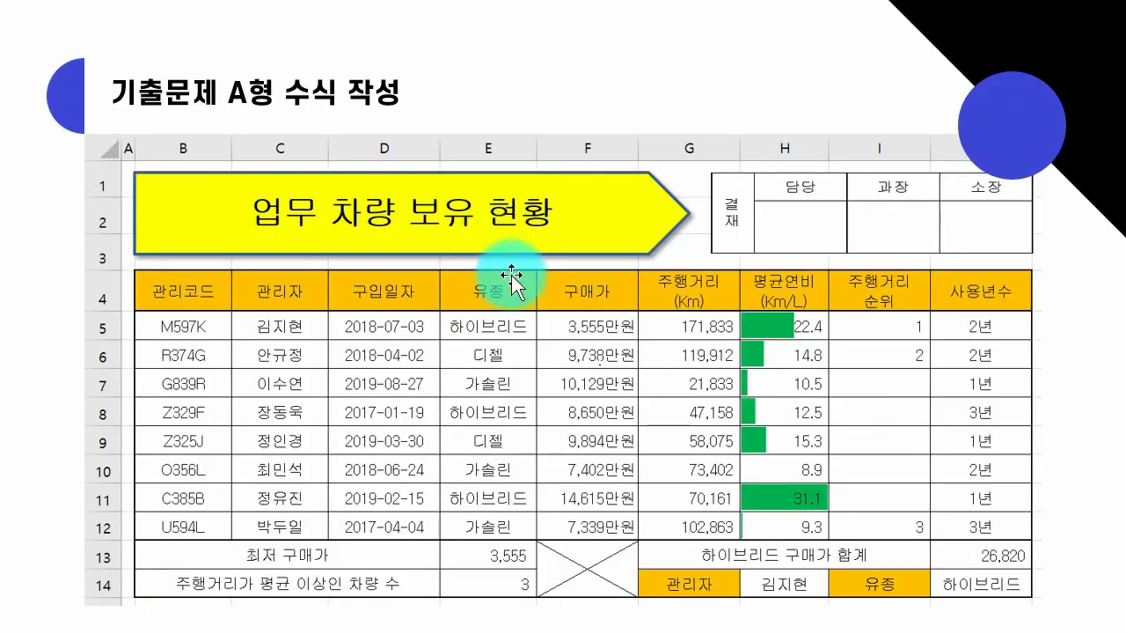
{"action": "left_click", "coordinate": [511, 279]}
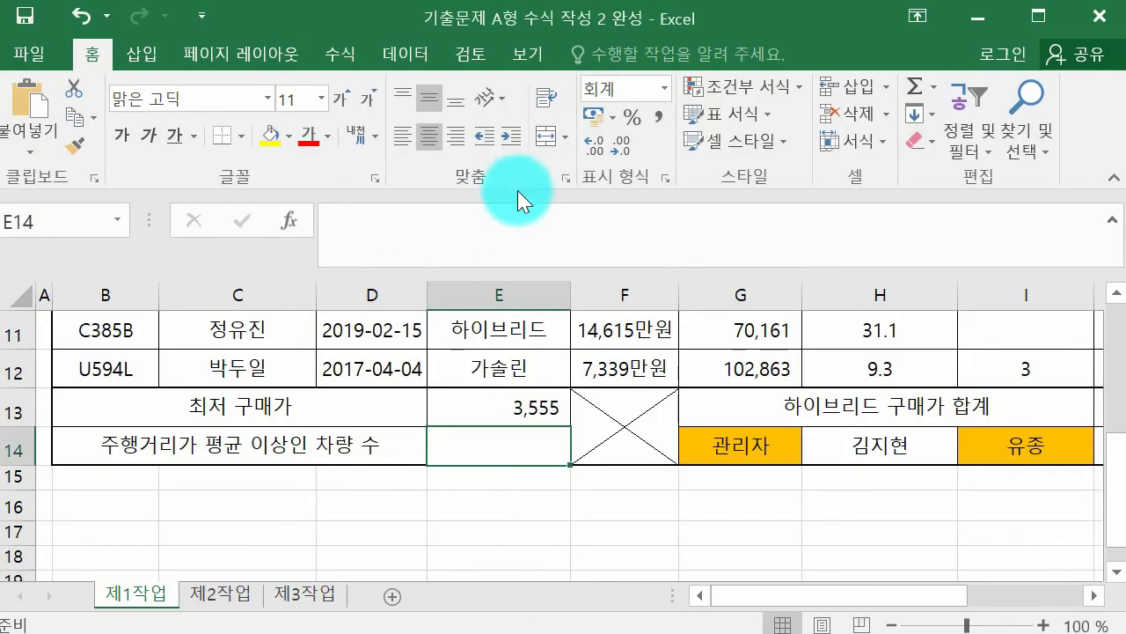
{"action": "left_click", "coordinate": [533, 259]}
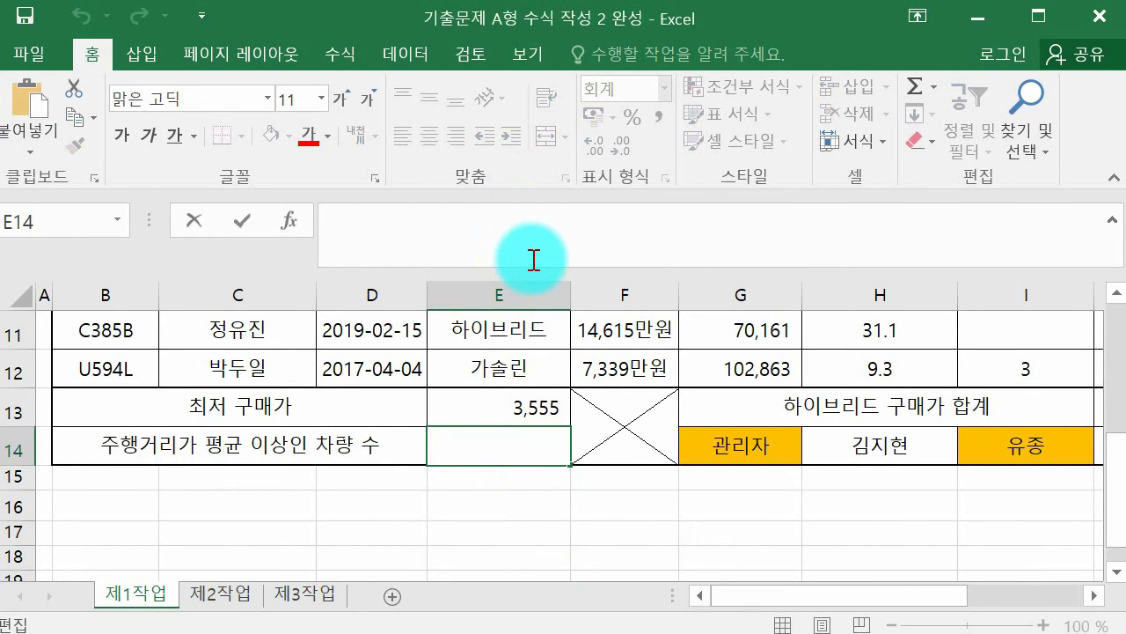
{"action": "type", "text": "=averag"}
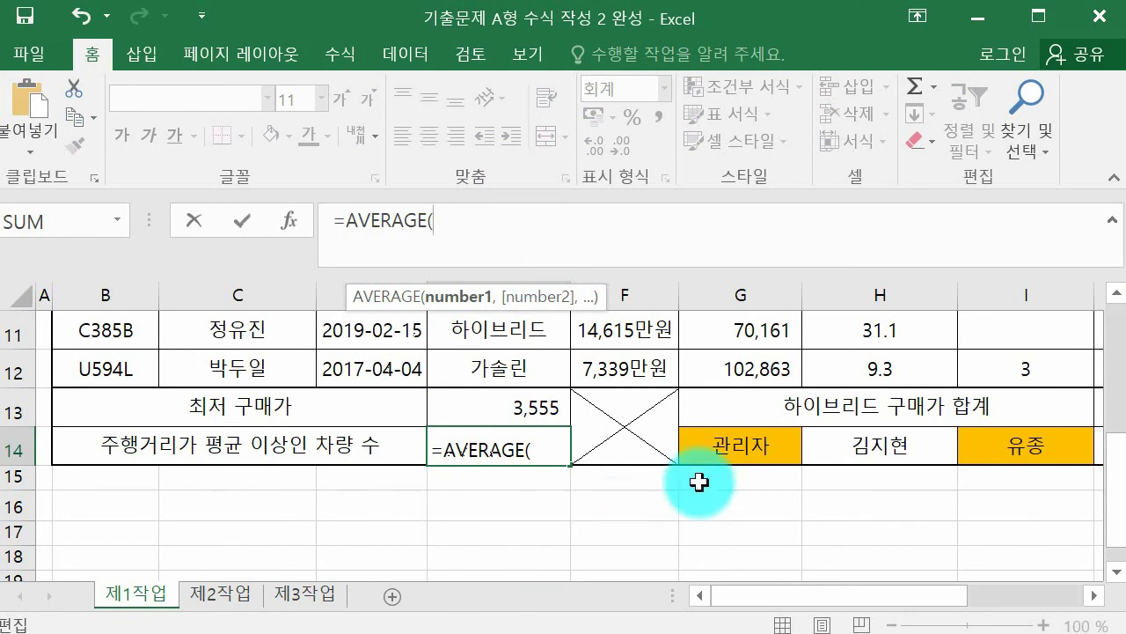
{"action": "left_click_drag", "start_coordinate": [1122, 506], "coordinate": [1118, 396]}
{"action": "left_click_drag", "start_coordinate": [731, 376], "coordinate": [724, 475]}
{"action": "key", "text": "Return"}
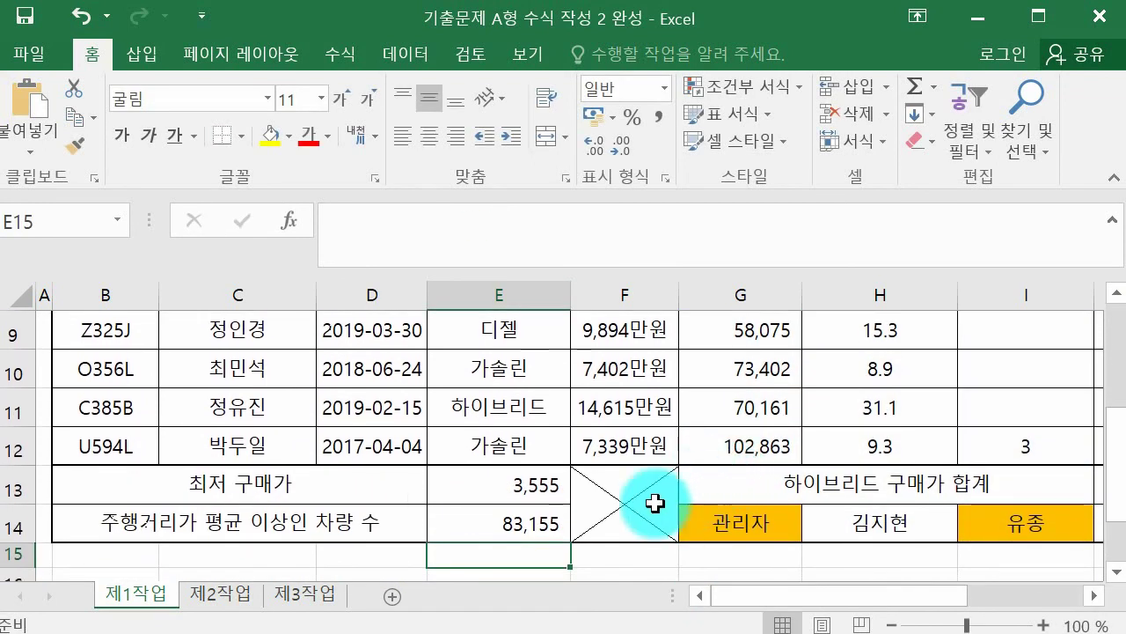
Replace AVERAGE(G5:G12) after the equals sign in E14 with the COUNTIF function and open its function arguments
{"action": "left_click", "coordinate": [533, 523]}
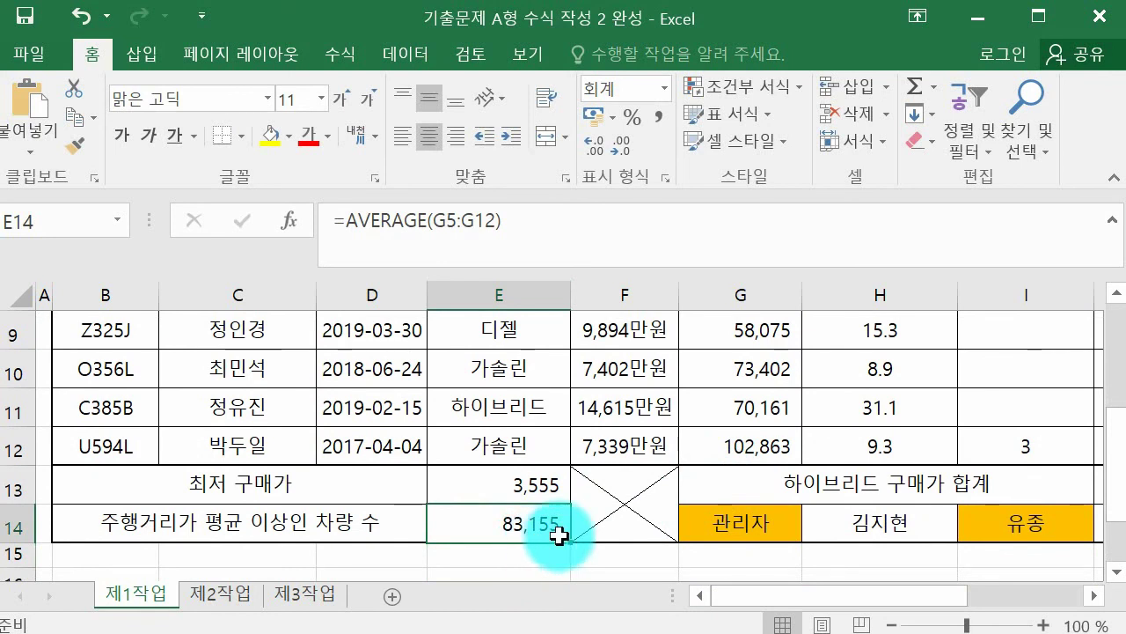
{"action": "left_click_drag", "start_coordinate": [566, 238], "coordinate": [322, 217]}
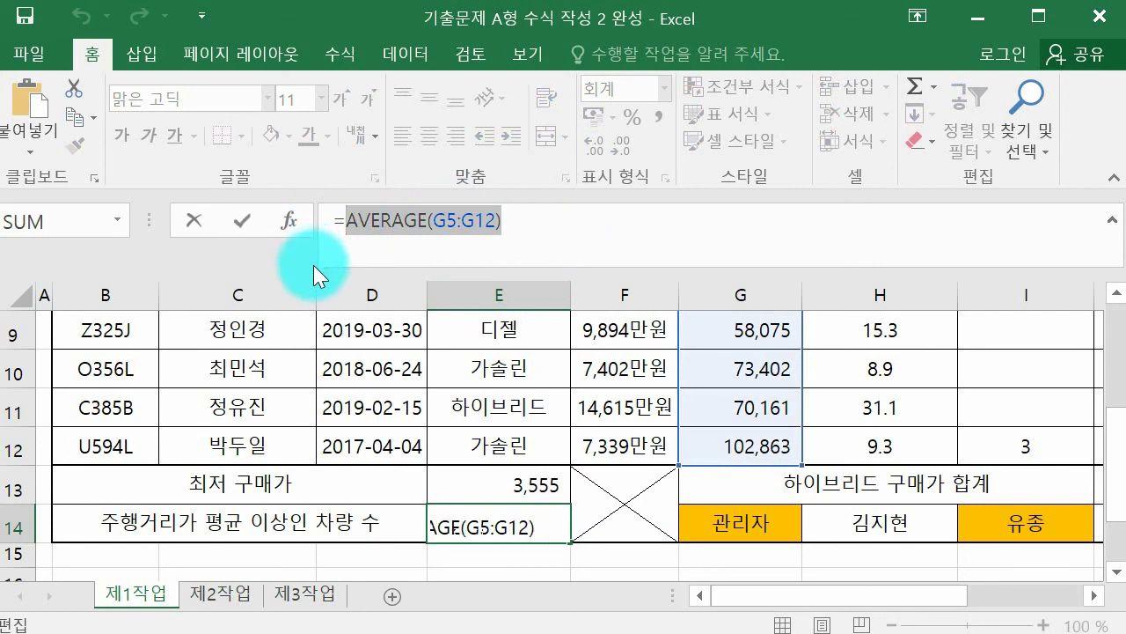
{"action": "key", "text": "BackSpace"}
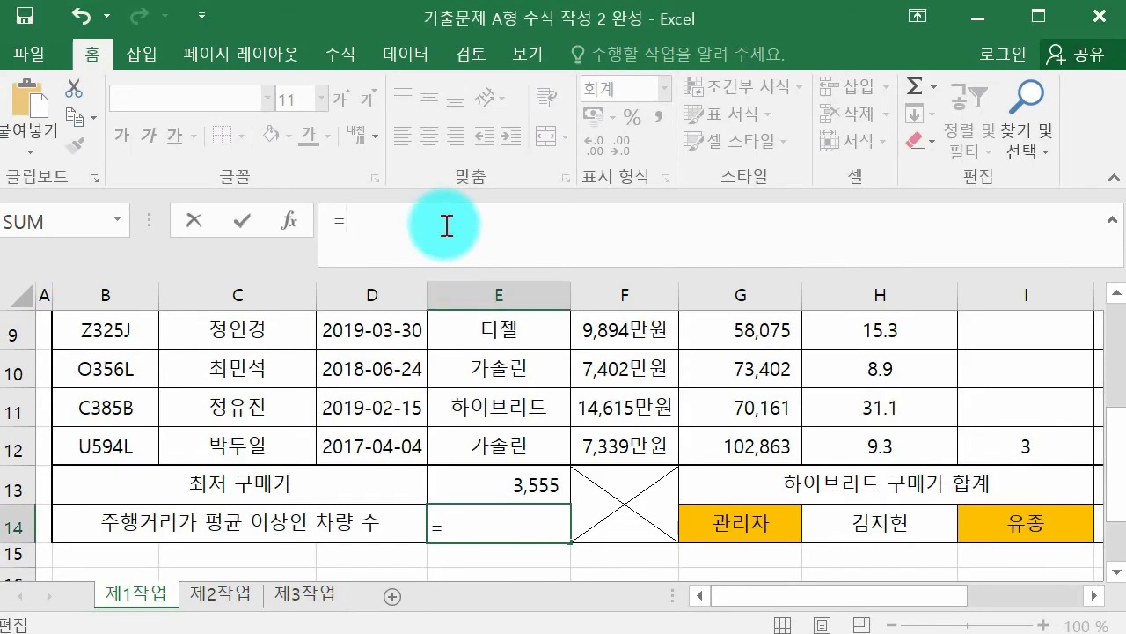
{"action": "type", "text": "couti"}
{"action": "key", "text": "BackSpace"}
{"action": "key", "text": "BackSpace"}
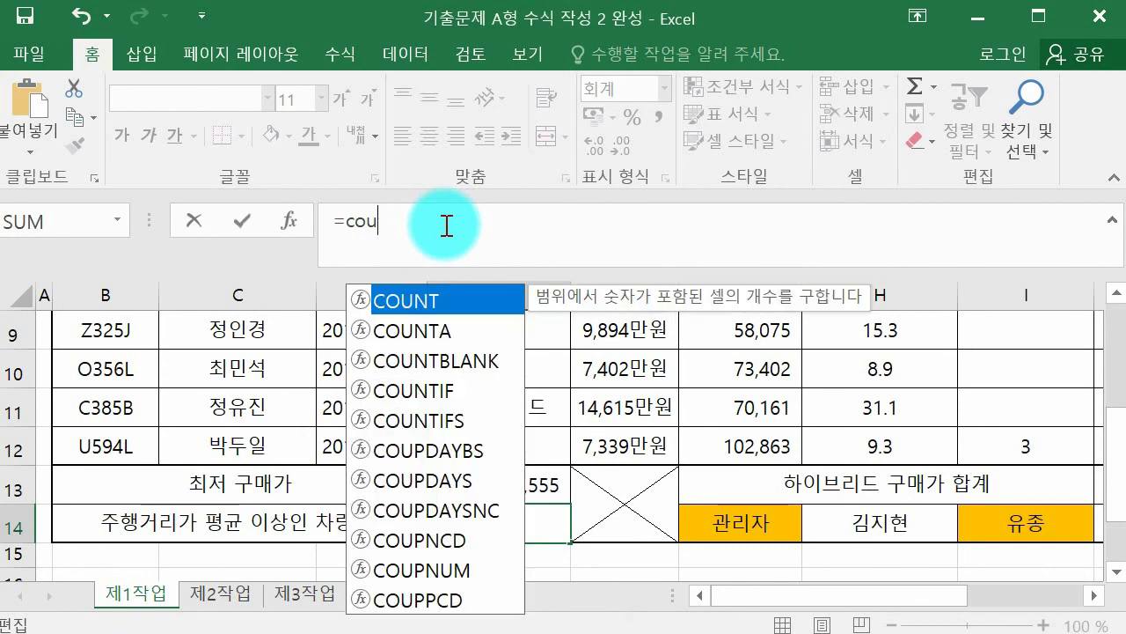
{"action": "key", "text": "Down"}
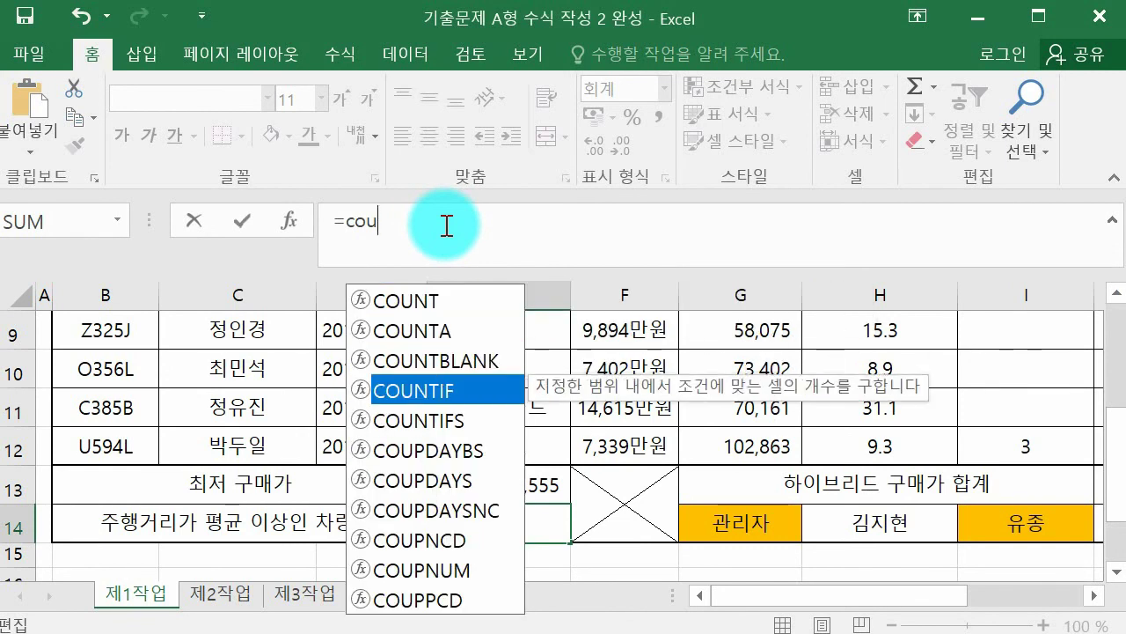
{"action": "key", "text": "Tab"}
{"action": "key", "text": "ctrl+a"}
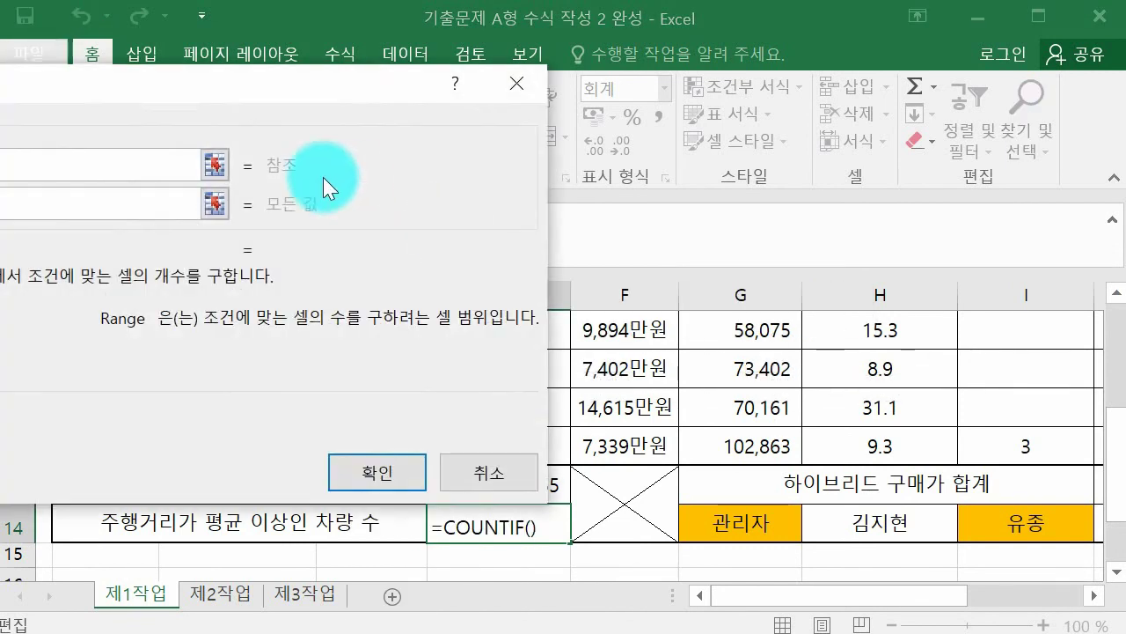
Set the COUNTIF Range to G5:G12 and the Criteria to ">="AVERAGE(G5:G12)
{"action": "left_click_drag", "start_coordinate": [218, 96], "coordinate": [528, 142]}
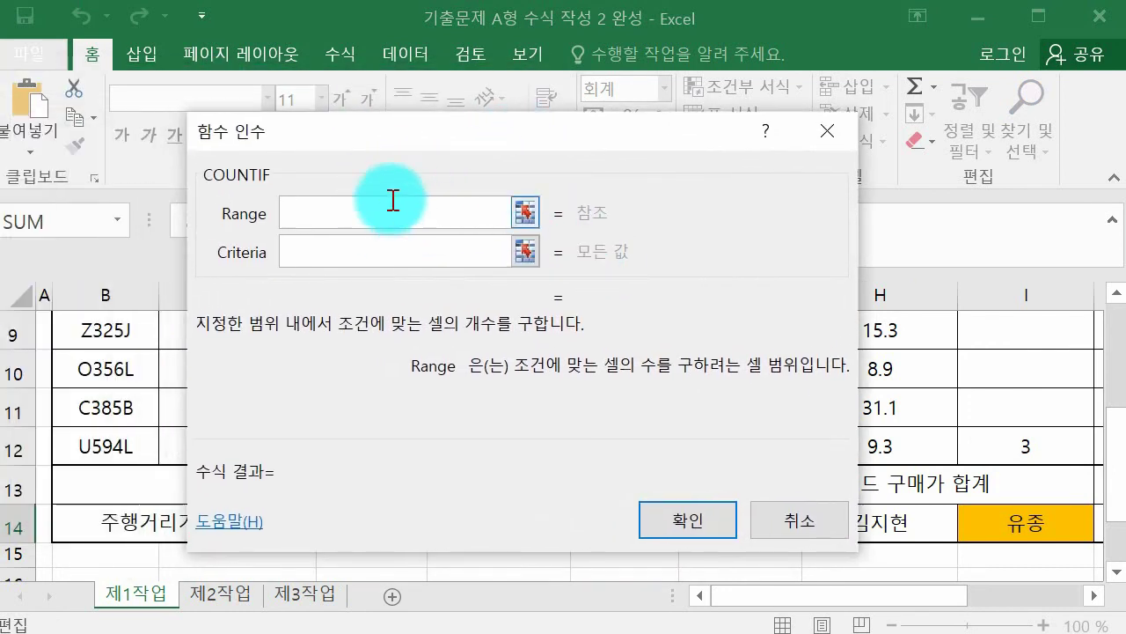
{"action": "left_click_drag", "start_coordinate": [446, 146], "coordinate": [650, 453]}
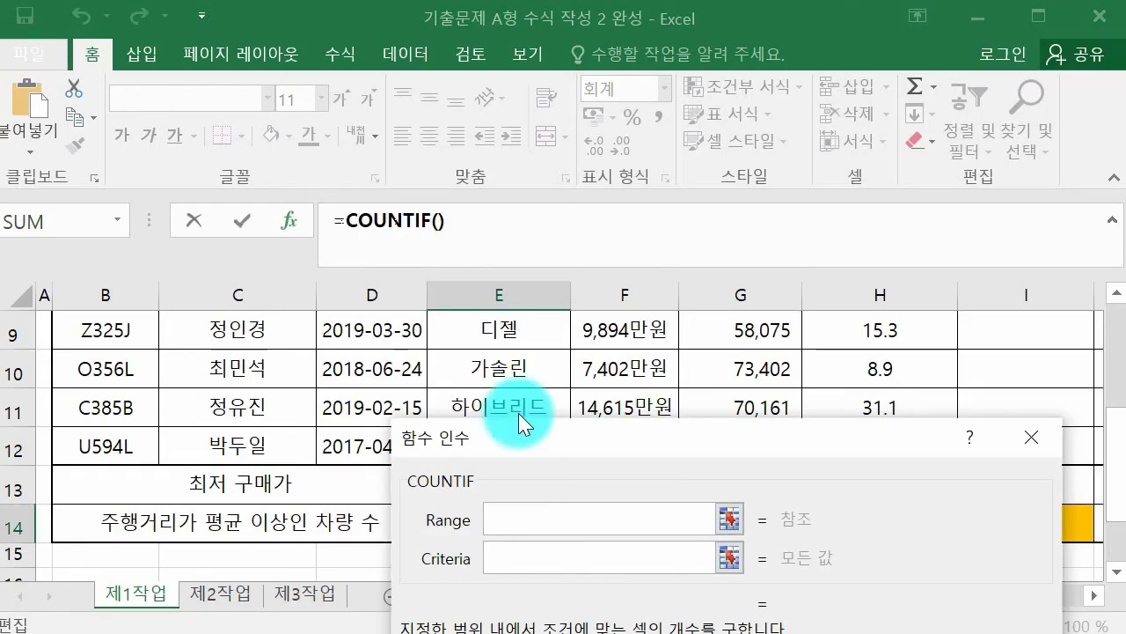
{"action": "scroll", "coordinate": [518, 388], "scroll_direction": "up", "scroll_amount": 1}
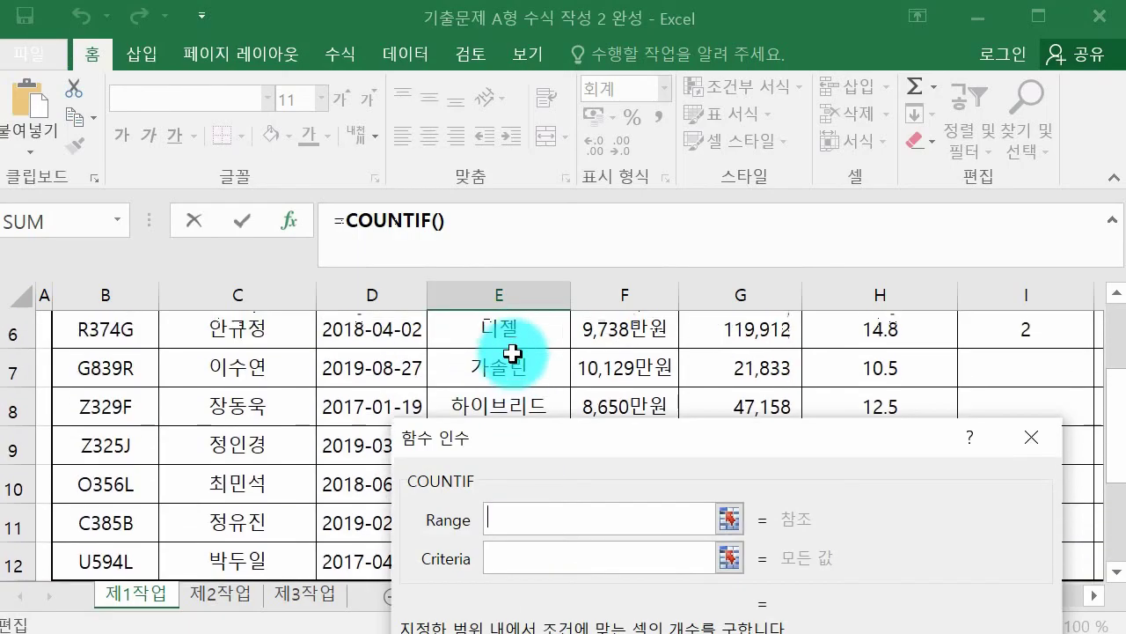
{"action": "scroll", "coordinate": [513, 355], "scroll_direction": "up", "scroll_amount": 1}
{"action": "left_click_drag", "start_coordinate": [565, 436], "coordinate": [164, 204]}
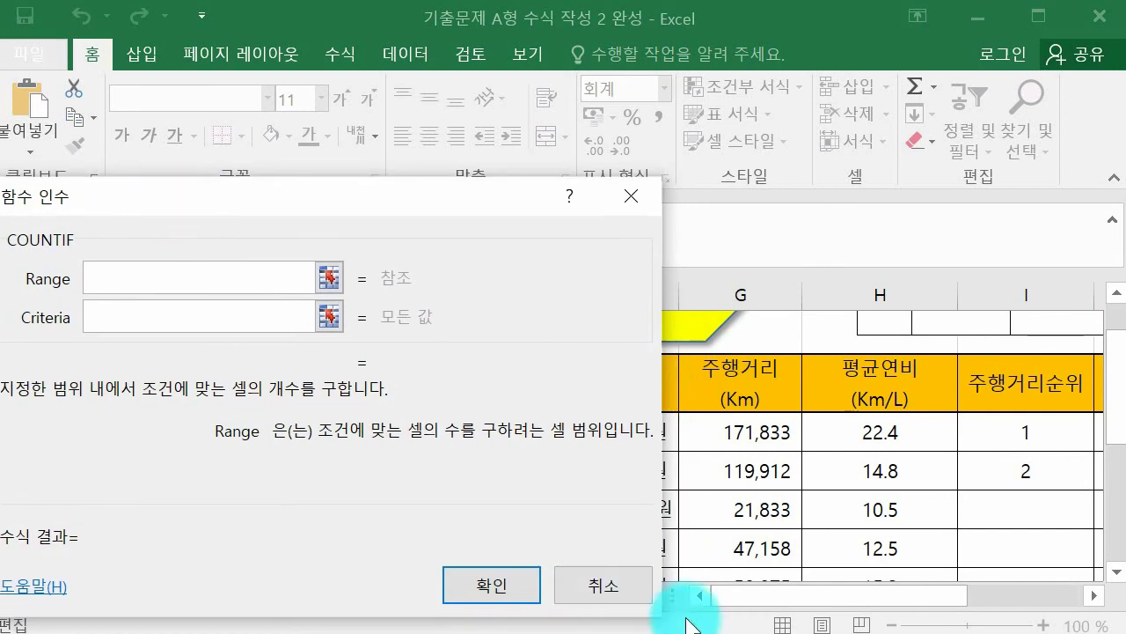
{"action": "left_click_drag", "start_coordinate": [772, 432], "coordinate": [762, 478]}
{"action": "left_click", "coordinate": [192, 319]}
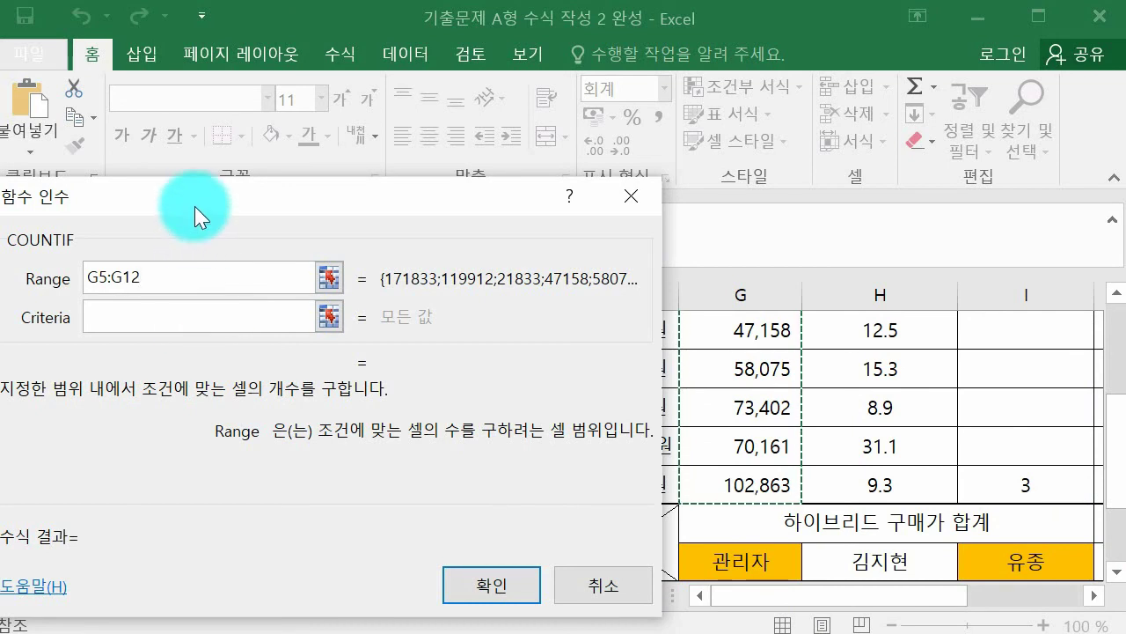
{"action": "left_click", "coordinate": [182, 311]}
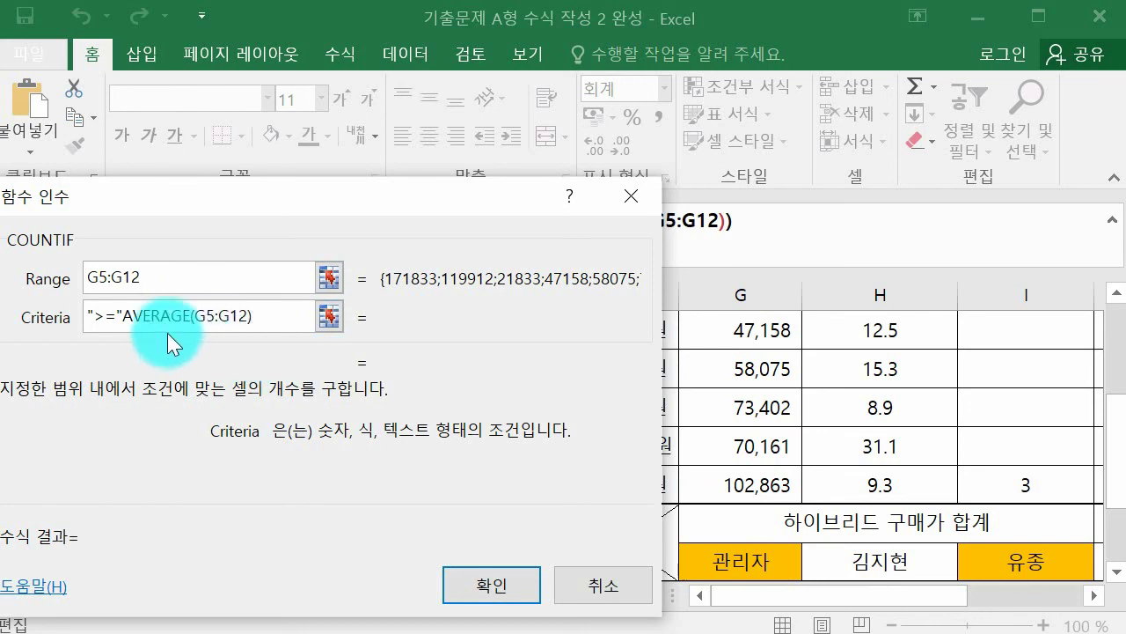
Join the criteria parts with & so it reads ">="&AVERAGE(G5:G12), and apply the COUNTIF formula to E14
{"action": "left_click_drag", "start_coordinate": [207, 211], "coordinate": [264, 325]}
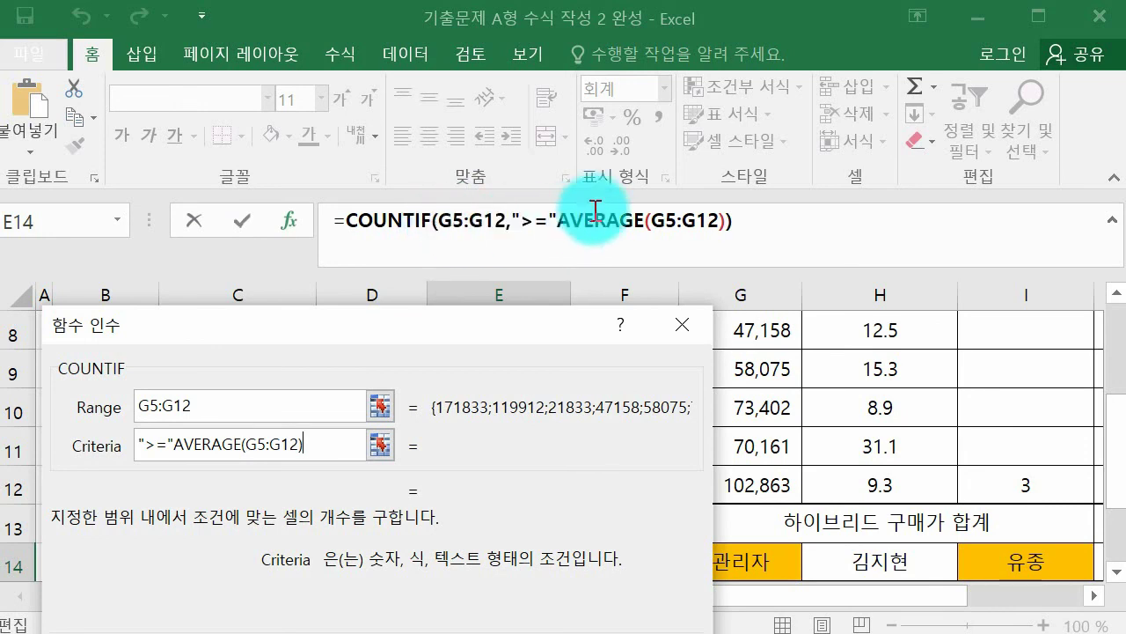
{"action": "left_click", "coordinate": [170, 440]}
{"action": "type", "text": "\""}
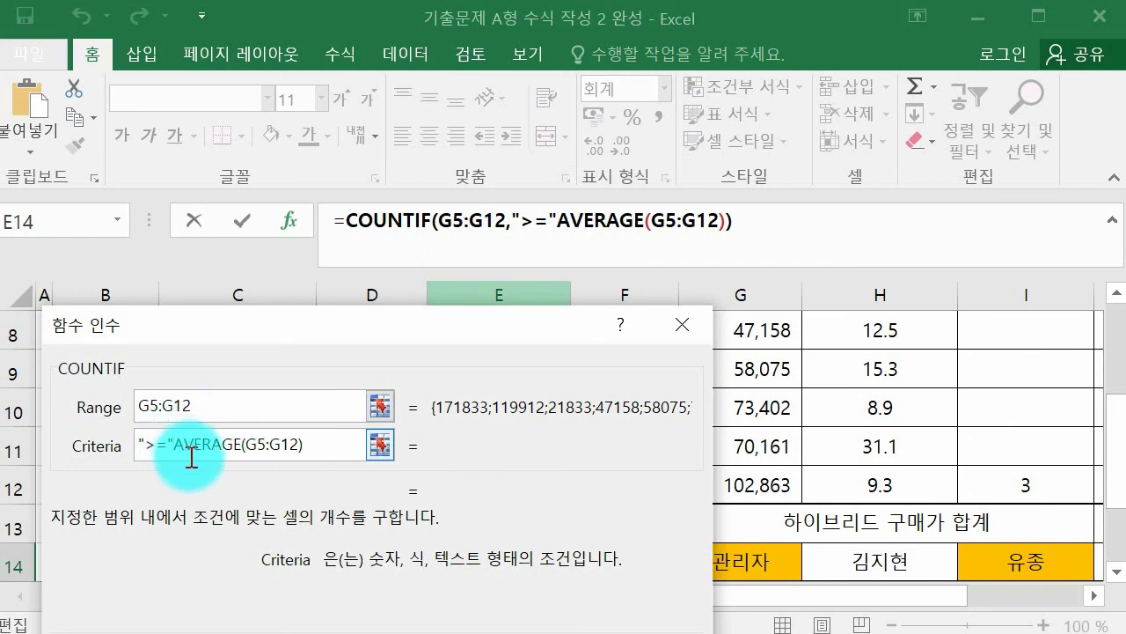
{"action": "type", "text": "&"}
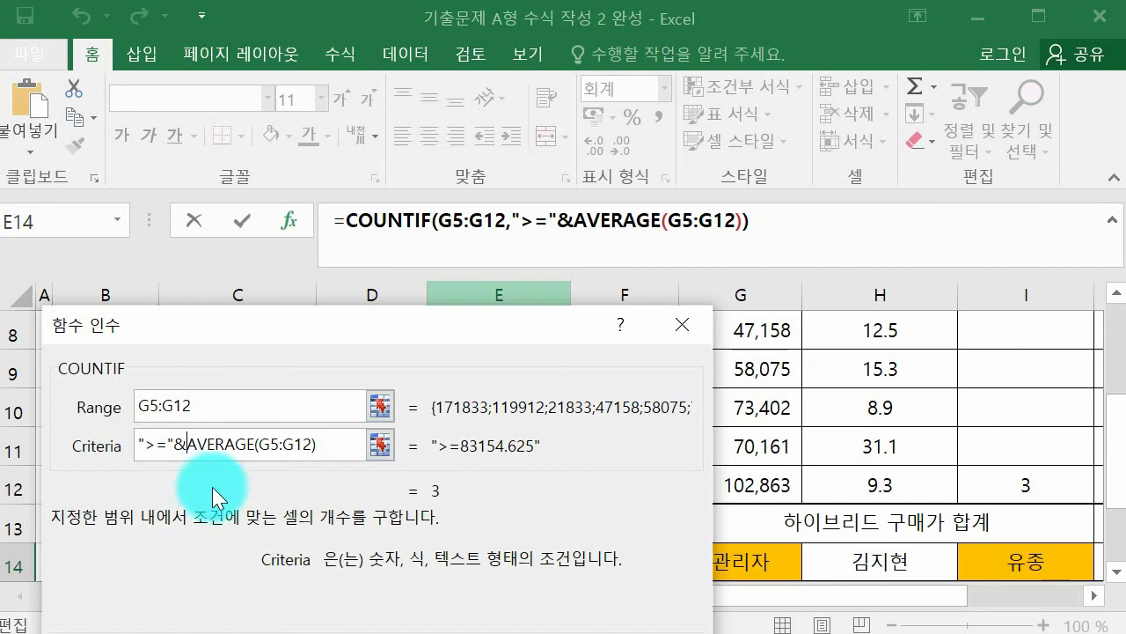
{"action": "left_click_drag", "start_coordinate": [356, 334], "coordinate": [371, 144]}
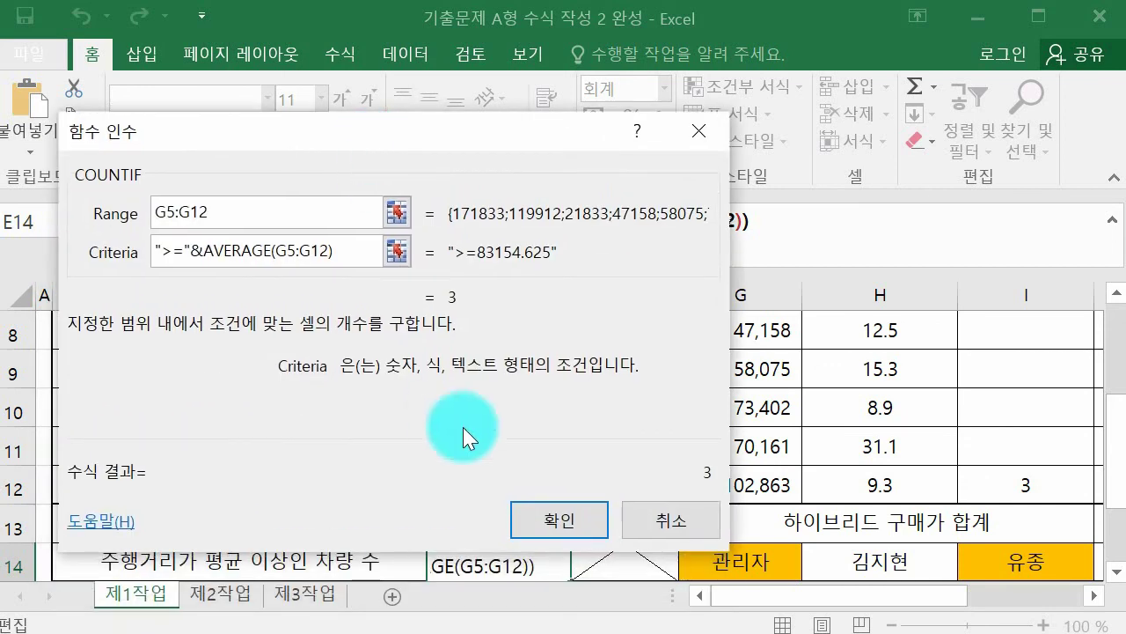
{"action": "left_click", "coordinate": [577, 521]}
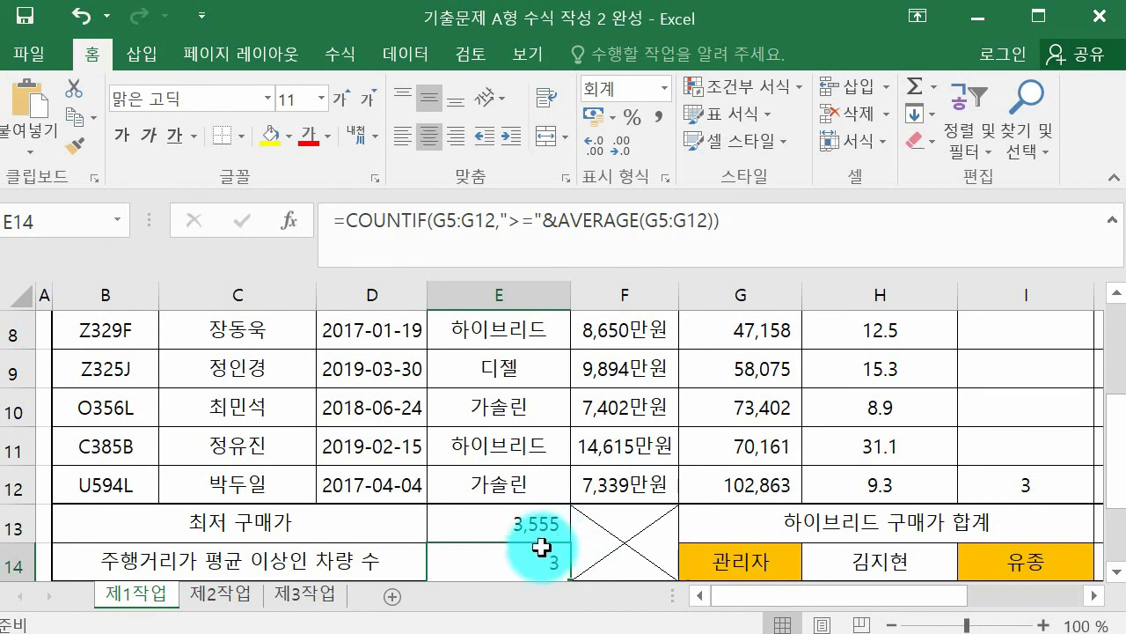
Select J13, the result cell for 하이브리드 구매가 합계
{"action": "left_click_drag", "start_coordinate": [792, 598], "coordinate": [865, 566]}
{"action": "left_click", "coordinate": [865, 526]}
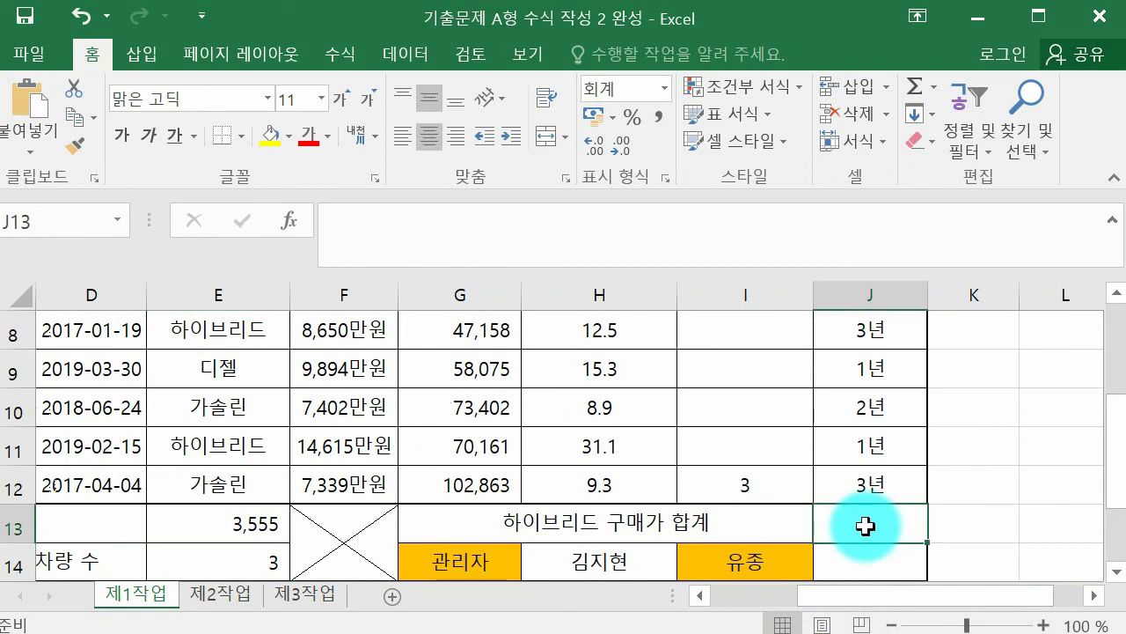
{"action": "scroll", "coordinate": [858, 503], "scroll_direction": "down", "scroll_amount": 1}
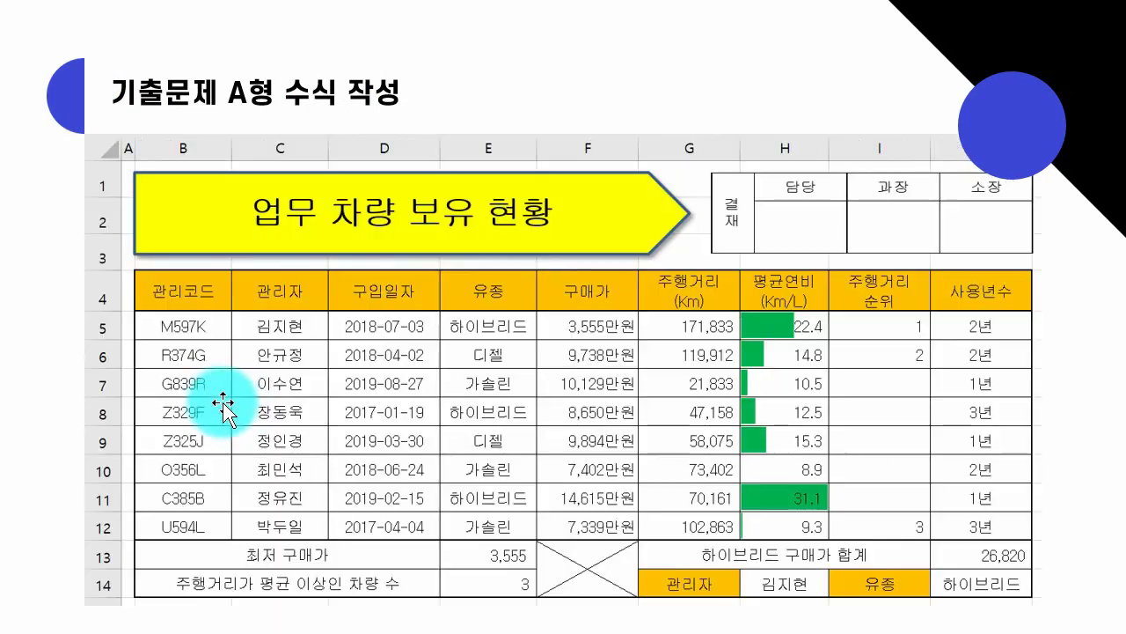
{"action": "left_click", "coordinate": [213, 411]}
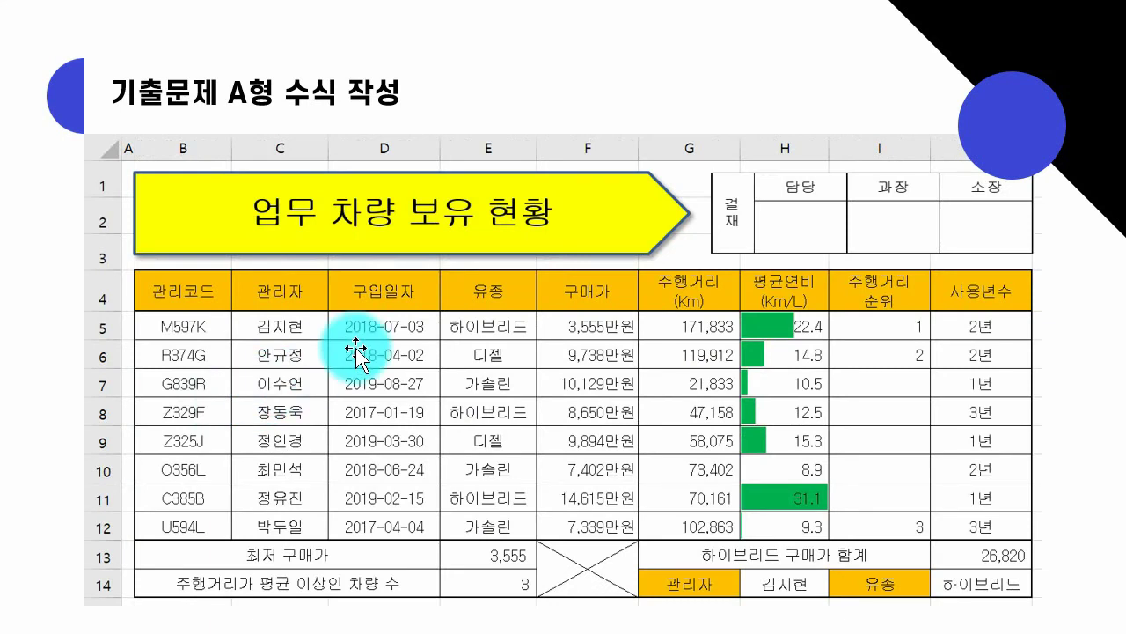
{"action": "left_click", "coordinate": [503, 331]}
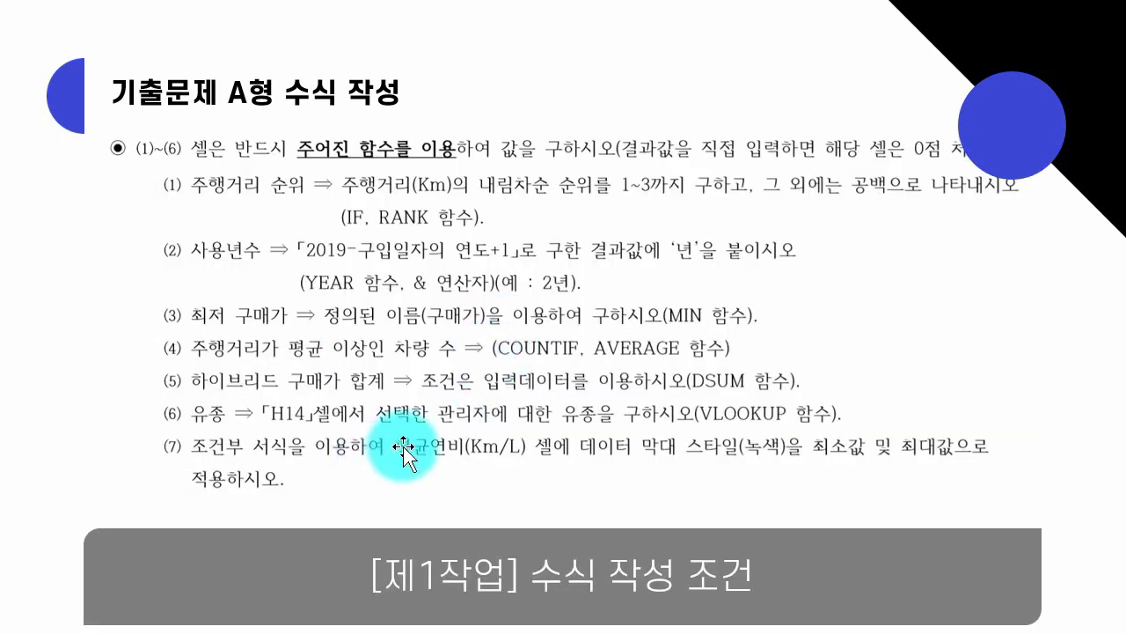
{"action": "left_click", "coordinate": [339, 412]}
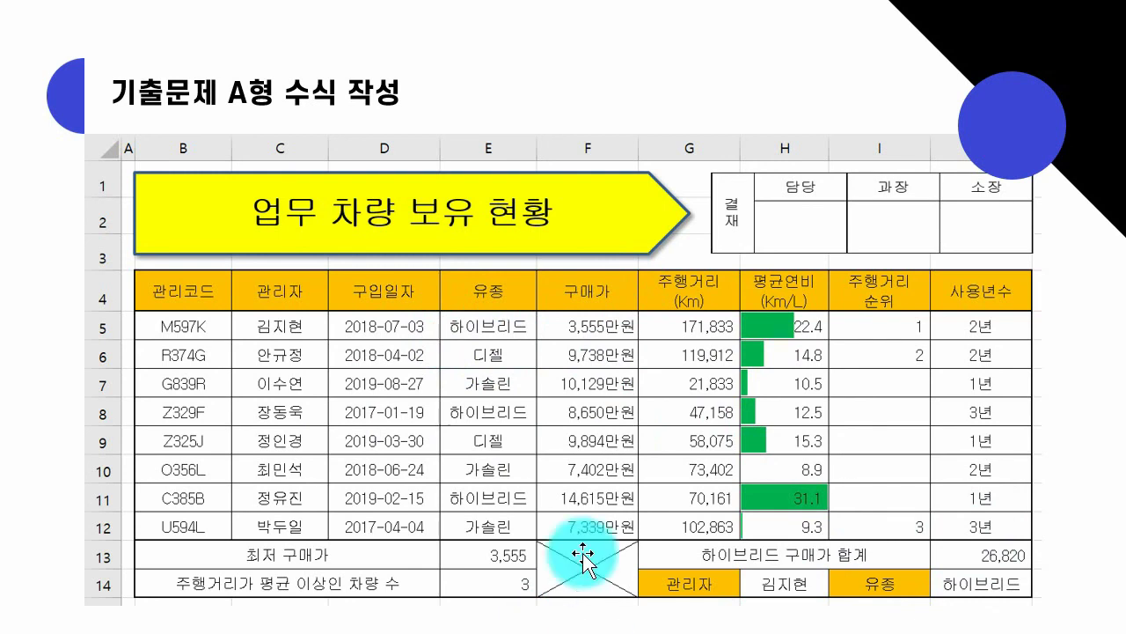
{"action": "left_click", "coordinate": [555, 553]}
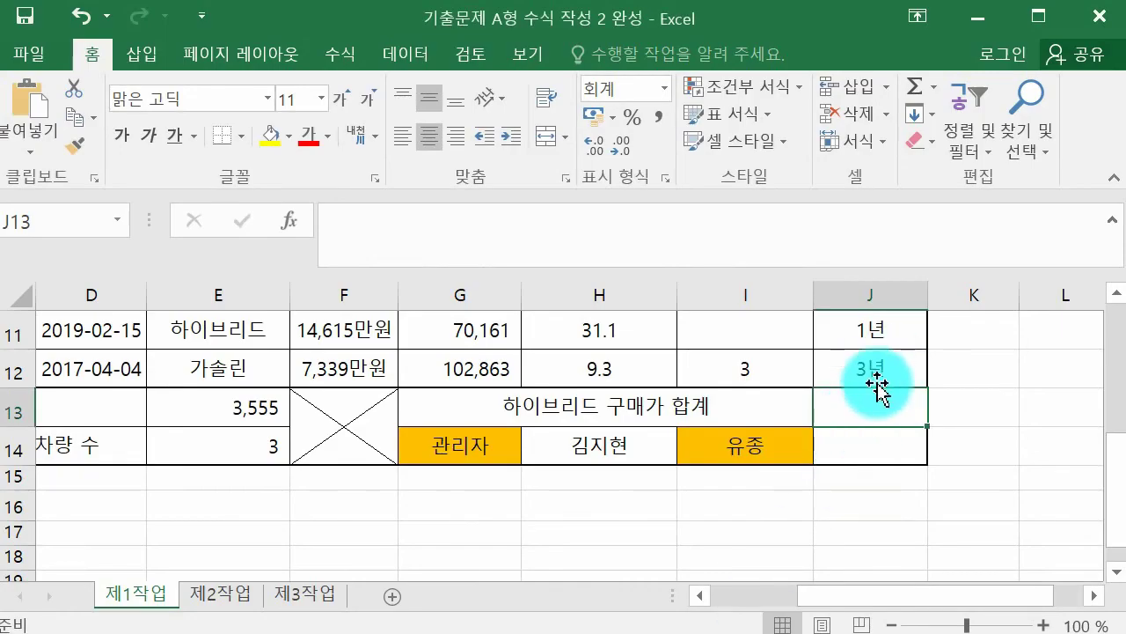
Start a DSUM formula in J13 and open its function arguments
{"action": "type", "text": "="}
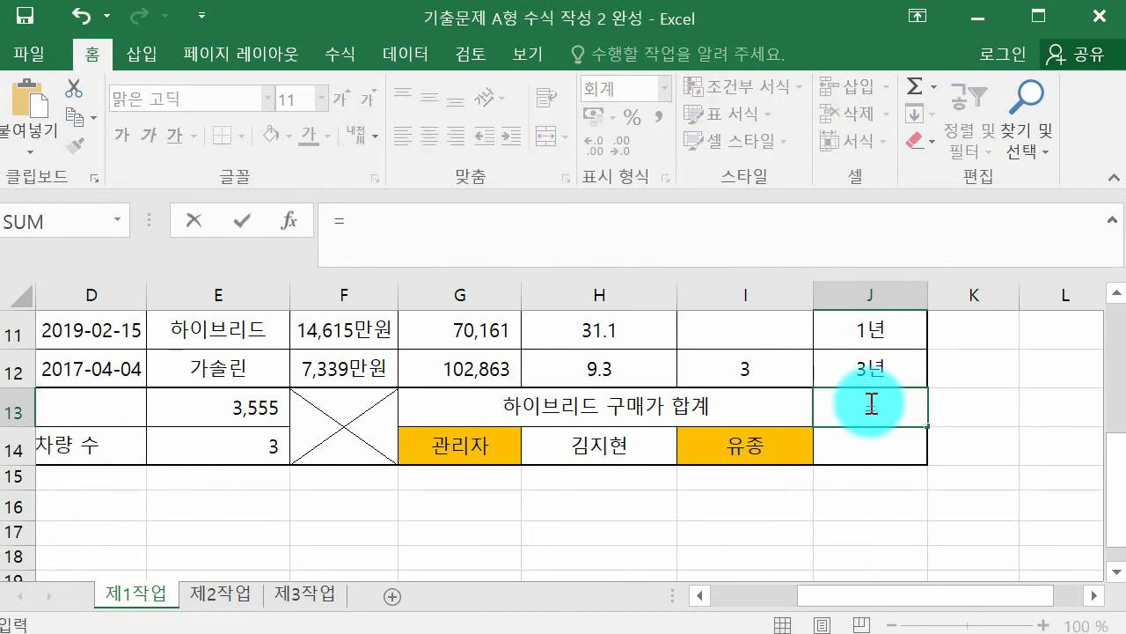
{"action": "type", "text": "dsum"}
{"action": "key", "text": "Tab"}
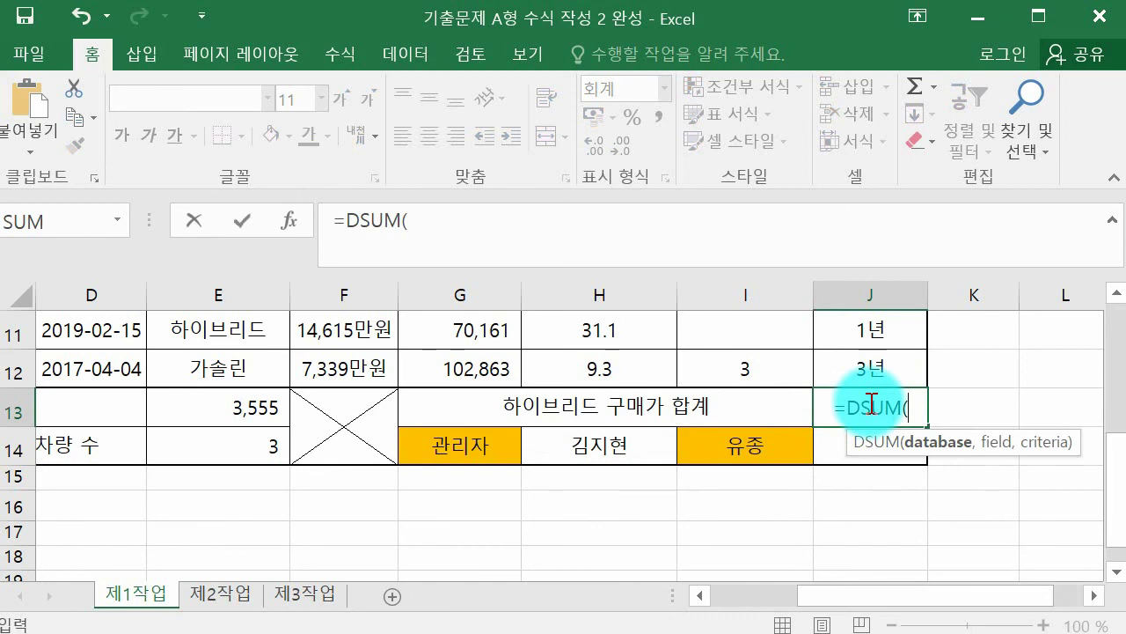
{"action": "key", "text": "ctrl+a"}
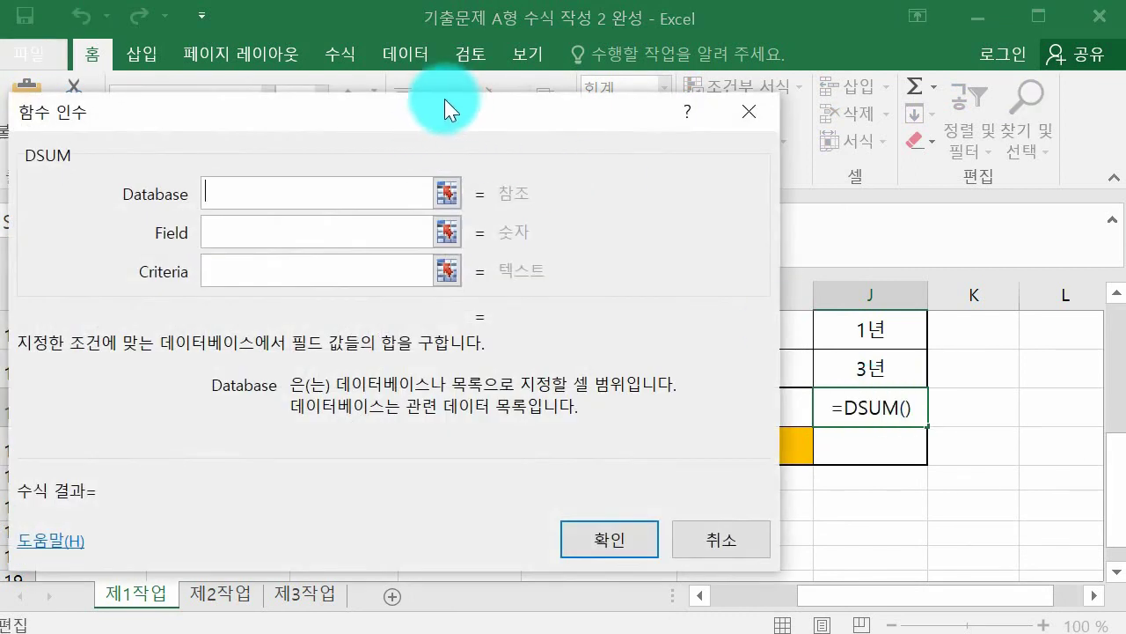
Set the DSUM Database to the table range B4:H12 and activate the Field argument
{"action": "left_click_drag", "start_coordinate": [400, 123], "coordinate": [486, 503]}
{"action": "scroll", "coordinate": [786, 613], "scroll_direction": "up", "scroll_amount": 4}
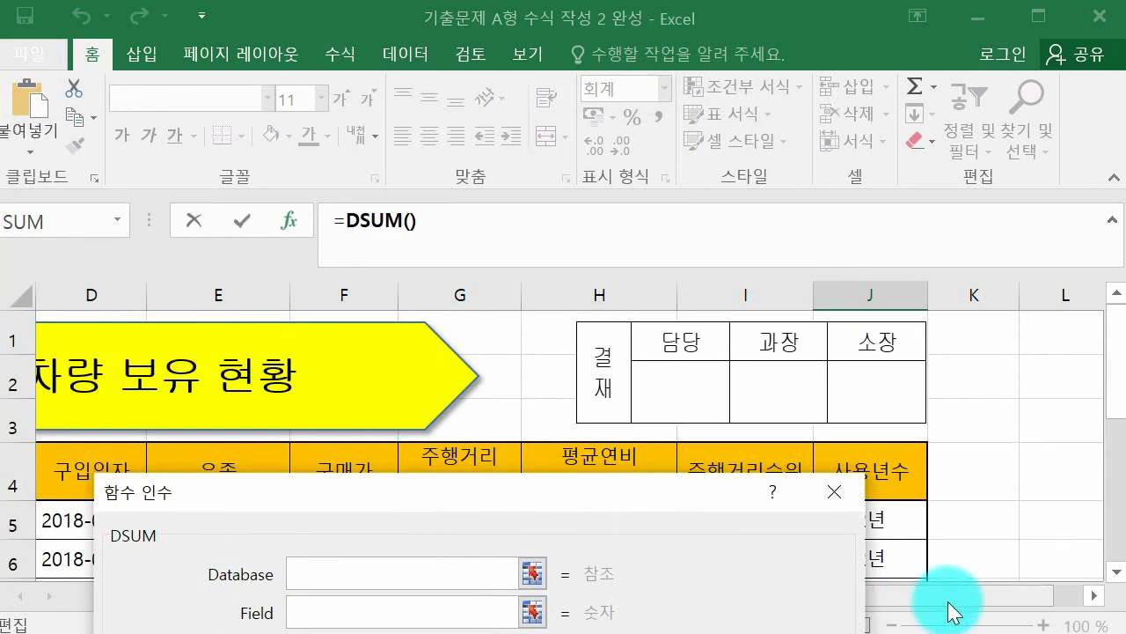
{"action": "left_click_drag", "start_coordinate": [950, 603], "coordinate": [862, 603]}
{"action": "scroll", "coordinate": [252, 382], "scroll_direction": "down", "scroll_amount": 1}
{"action": "left_click_drag", "start_coordinate": [82, 355], "coordinate": [895, 485]}
{"action": "left_click_drag", "start_coordinate": [446, 502], "coordinate": [317, 216]}
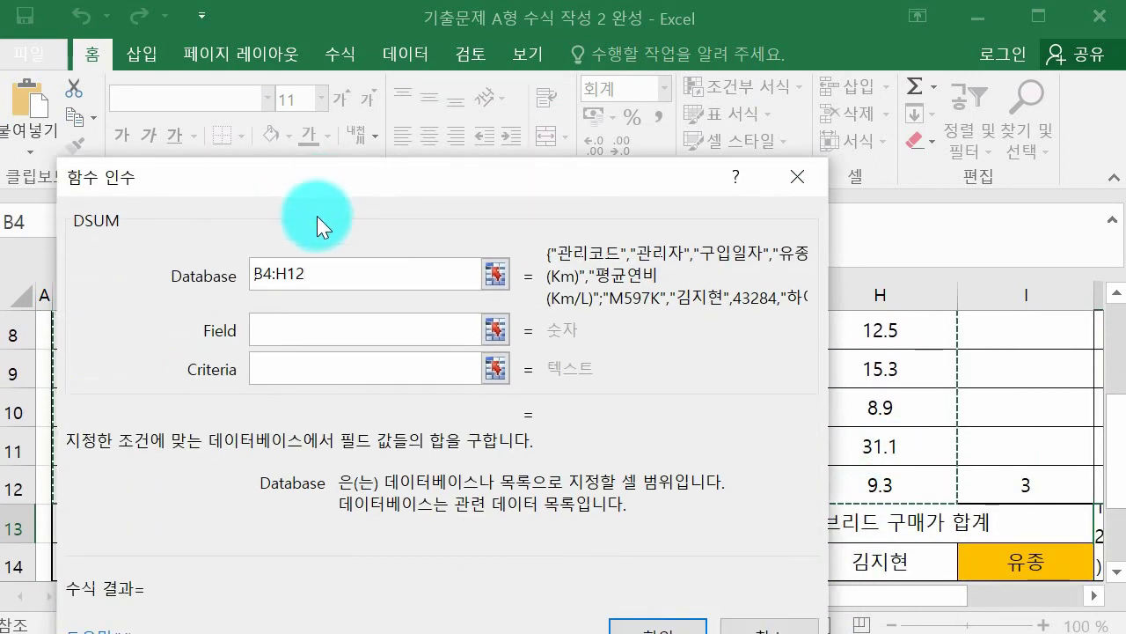
{"action": "left_click", "coordinate": [289, 336]}
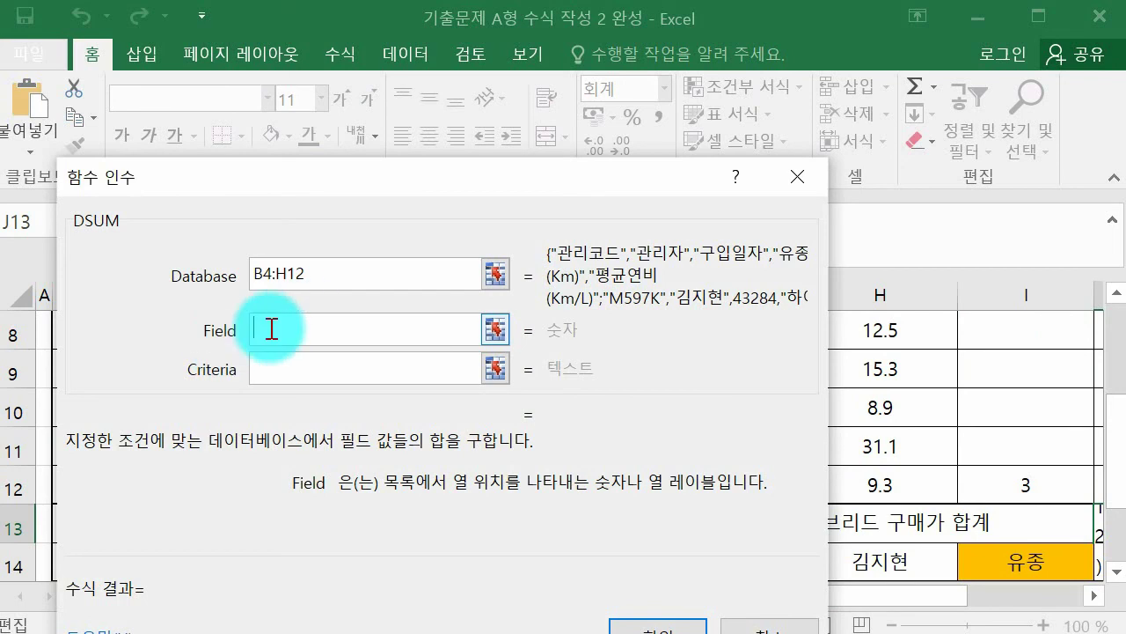
{"action": "scroll", "coordinate": [924, 454], "scroll_direction": "up", "scroll_amount": 3}
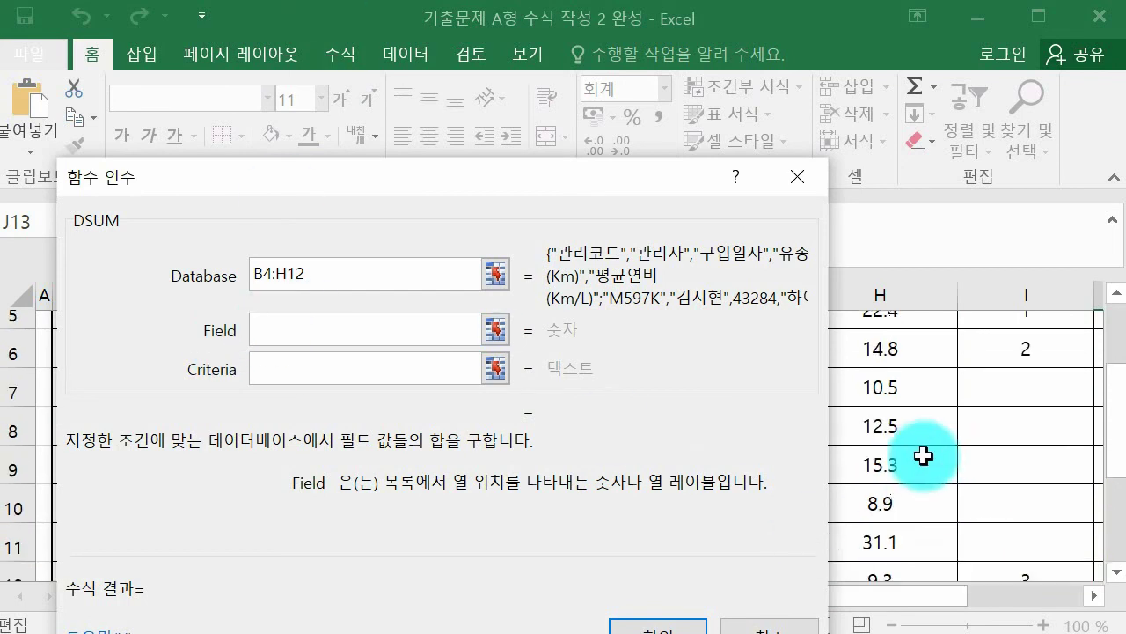
{"action": "left_click_drag", "start_coordinate": [441, 189], "coordinate": [489, 585]}
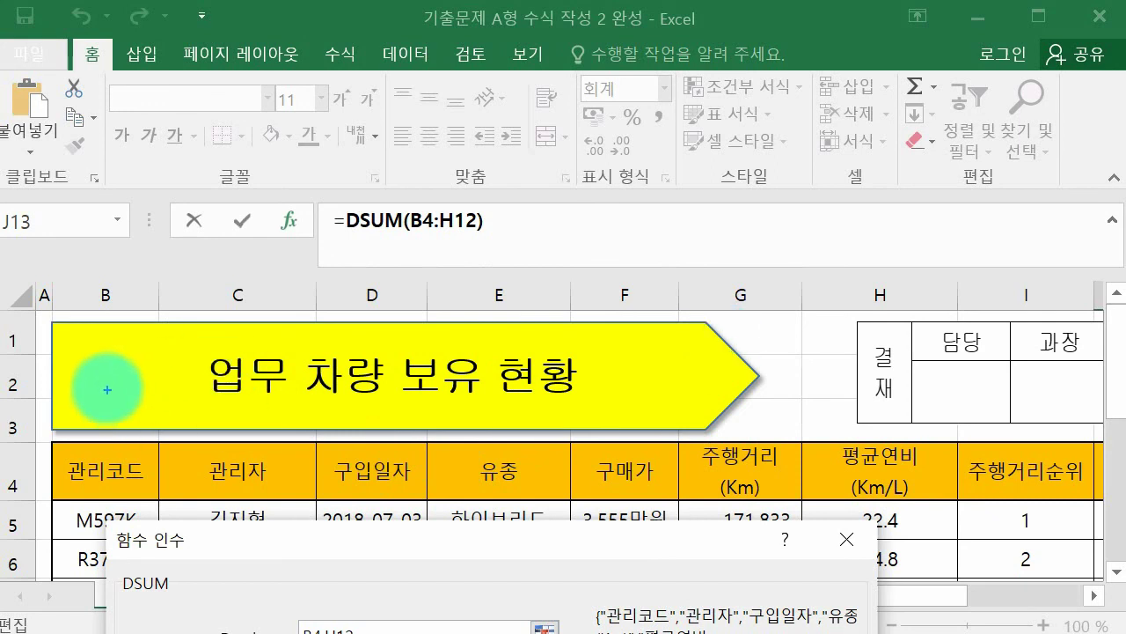
{"action": "left_click_drag", "start_coordinate": [98, 383], "coordinate": [95, 431]}
{"action": "left_click_drag", "start_coordinate": [224, 421], "coordinate": [229, 427]}
{"action": "left_click_drag", "start_coordinate": [249, 420], "coordinate": [264, 417]}
{"action": "mouse_move", "coordinate": [339, 374]}
{"action": "left_mouse_down"}
{"action": "mouse_move", "coordinate": [322, 405]}
{"action": "mouse_move", "coordinate": [361, 429]}
{"action": "left_mouse_up"}
{"action": "mouse_move", "coordinate": [468, 374]}
{"action": "left_mouse_down"}
{"action": "mouse_move", "coordinate": [500, 412]}
{"action": "mouse_move", "coordinate": [497, 427]}
{"action": "left_mouse_up"}
{"action": "mouse_move", "coordinate": [598, 379]}
{"action": "left_mouse_down"}
{"action": "mouse_move", "coordinate": [620, 377]}
{"action": "mouse_move", "coordinate": [604, 444]}
{"action": "left_mouse_up"}
{"action": "left_click_drag", "start_coordinate": [714, 359], "coordinate": [711, 406]}
{"action": "left_click_drag", "start_coordinate": [831, 365], "coordinate": [830, 384]}
{"action": "left_click_drag", "start_coordinate": [859, 349], "coordinate": [858, 435]}
{"action": "mouse_move", "coordinate": [658, 452]}
{"action": "left_mouse_down"}
{"action": "mouse_move", "coordinate": [642, 340]}
{"action": "mouse_move", "coordinate": [659, 326]}
{"action": "mouse_move", "coordinate": [616, 482]}
{"action": "left_mouse_up"}
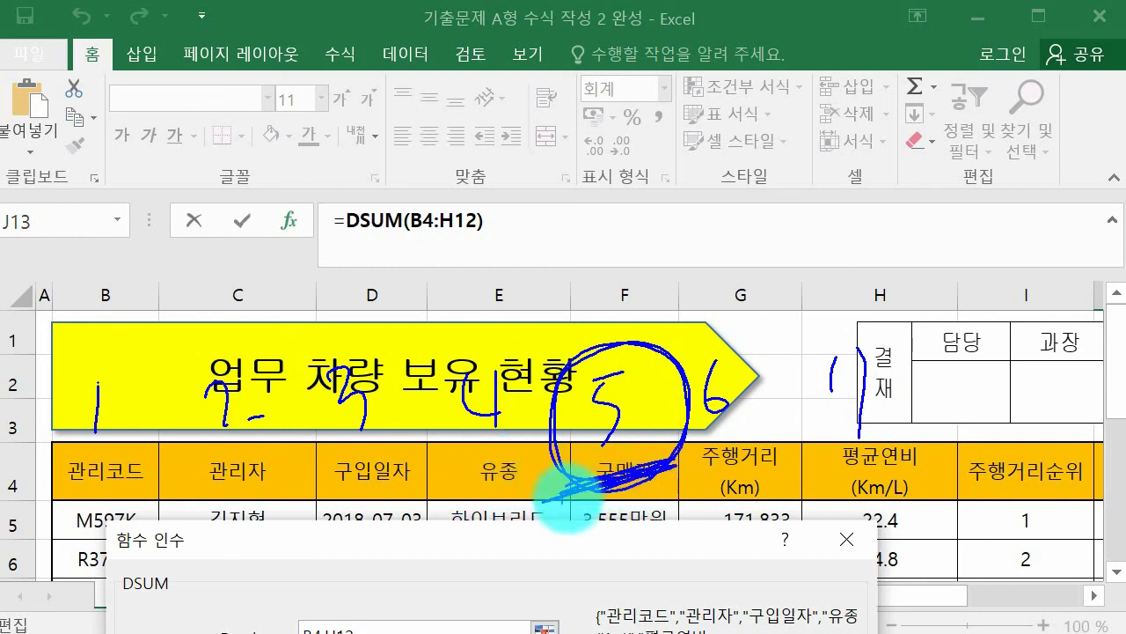
{"action": "left_click_drag", "start_coordinate": [544, 501], "coordinate": [658, 453]}
{"action": "key", "text": "Escape"}
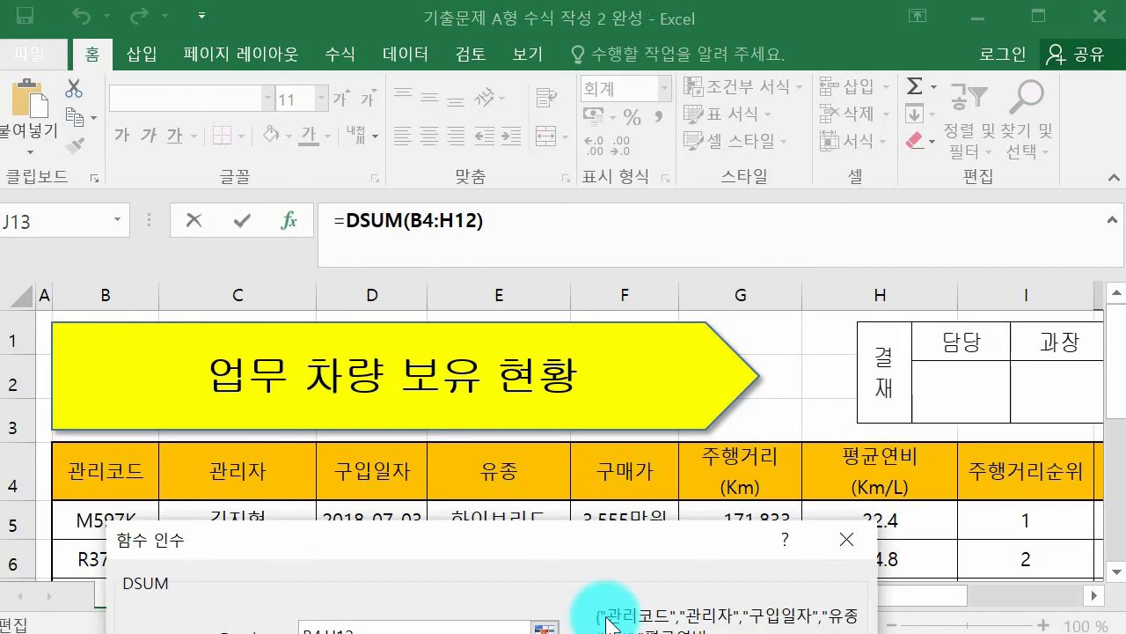
Set the DSUM Field to the 구매가 header cell F4 and activate the Criteria argument
{"action": "left_click_drag", "start_coordinate": [555, 547], "coordinate": [610, 528]}
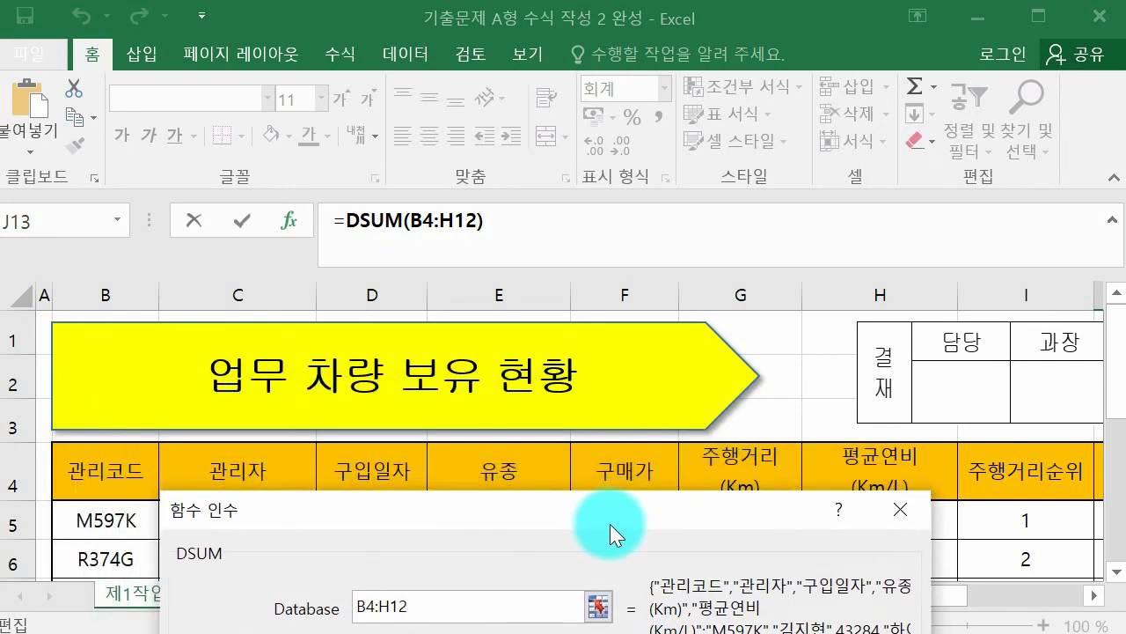
{"action": "left_click_drag", "start_coordinate": [616, 422], "coordinate": [584, 479]}
{"action": "left_click_drag", "start_coordinate": [521, 531], "coordinate": [536, 216]}
{"action": "left_click", "coordinate": [388, 402]}
{"action": "left_click_drag", "start_coordinate": [414, 234], "coordinate": [892, 261]}
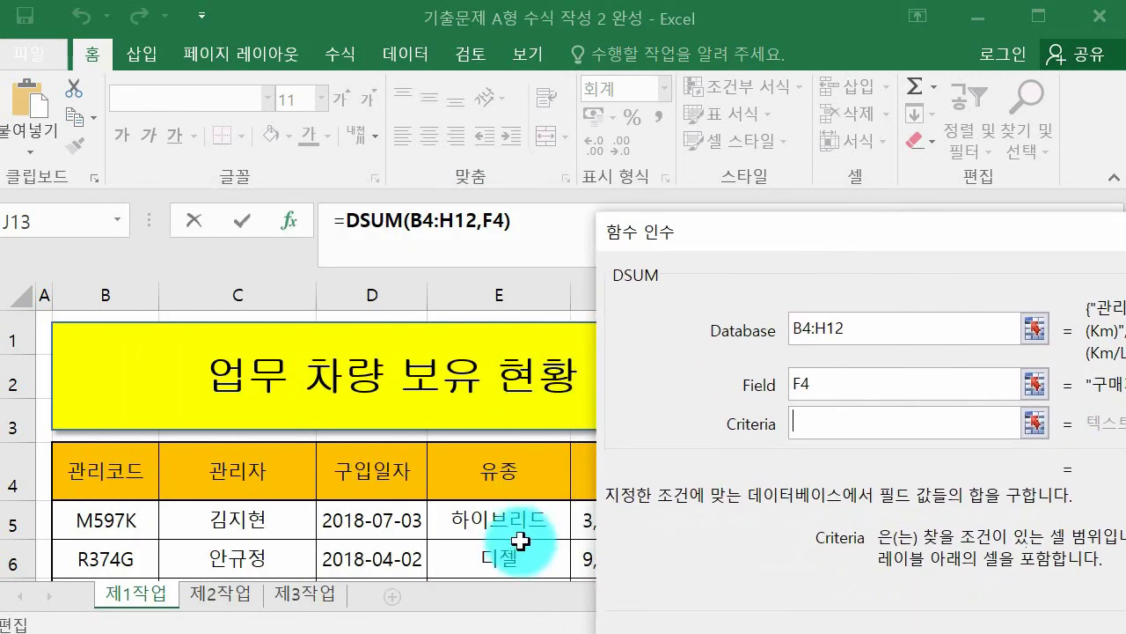
Set the DSUM Criteria to the 유종 header and 하이브리드 cells E4:E5, check the arguments and complete the formula in J13
{"action": "left_click", "coordinate": [498, 463]}
{"action": "left_click_drag", "start_coordinate": [500, 499], "coordinate": [513, 530]}
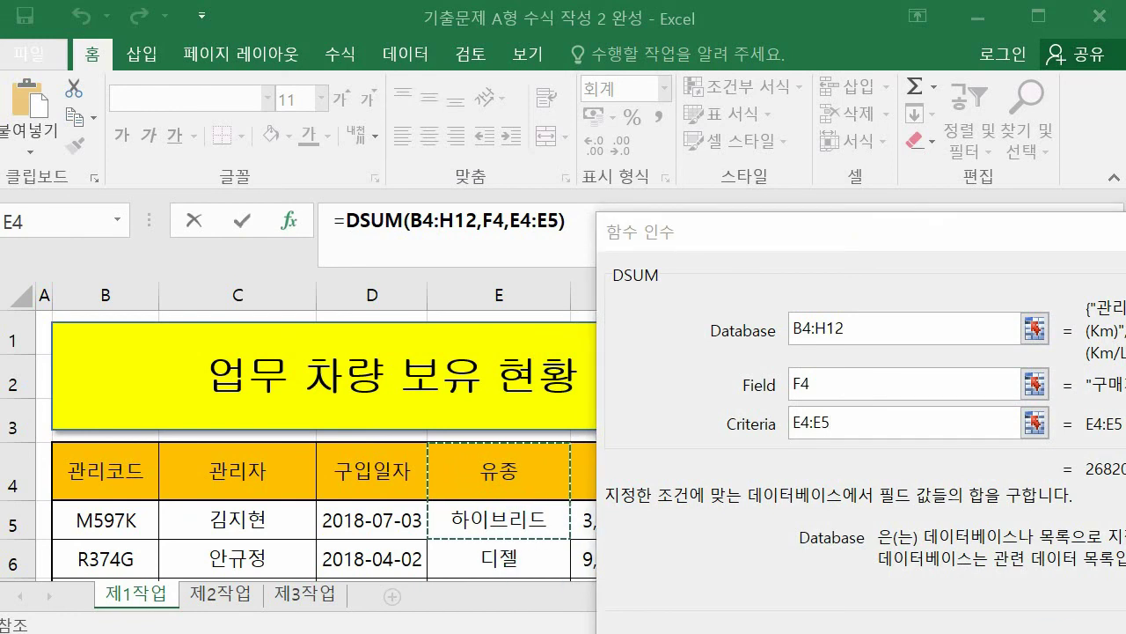
{"action": "left_click_drag", "start_coordinate": [893, 329], "coordinate": [733, 321]}
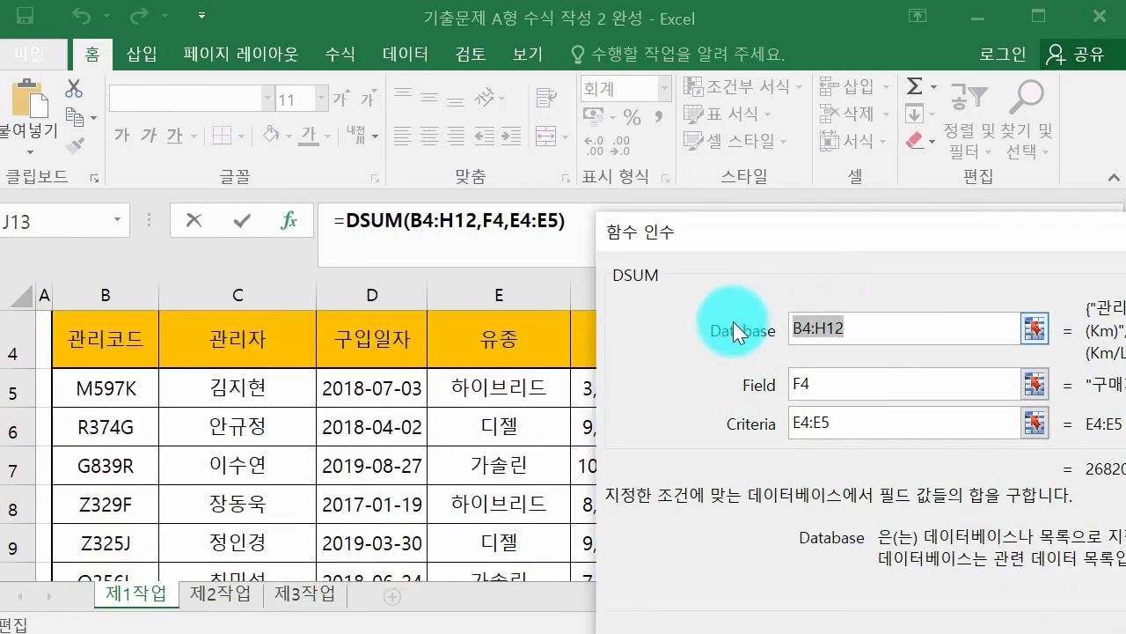
{"action": "left_click", "coordinate": [831, 389]}
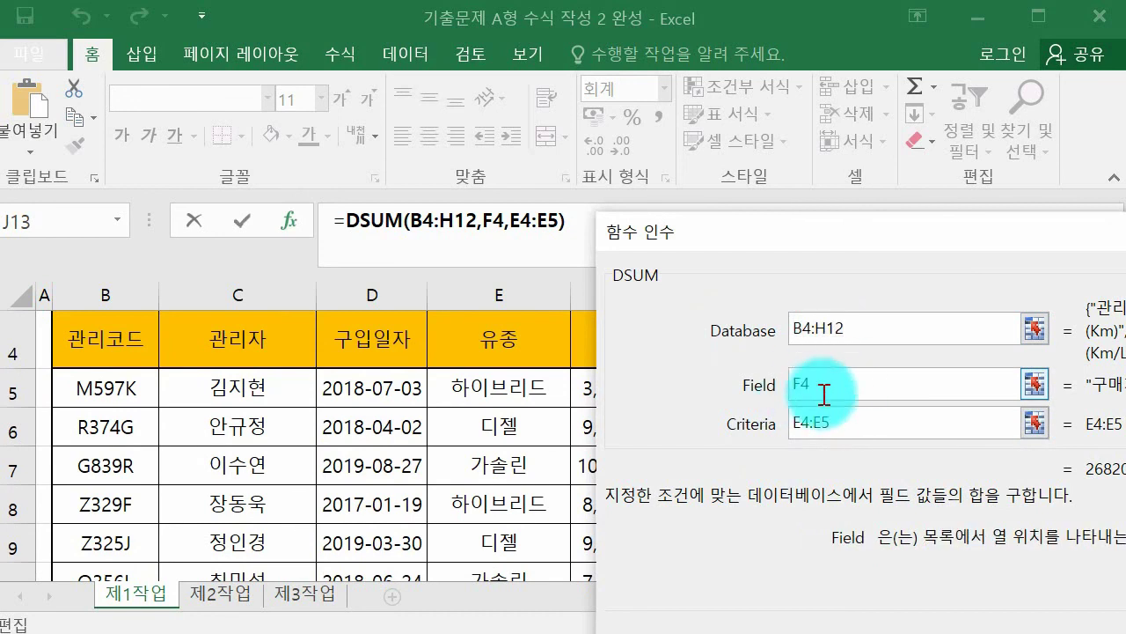
{"action": "left_click_drag", "start_coordinate": [766, 233], "coordinate": [679, 425]}
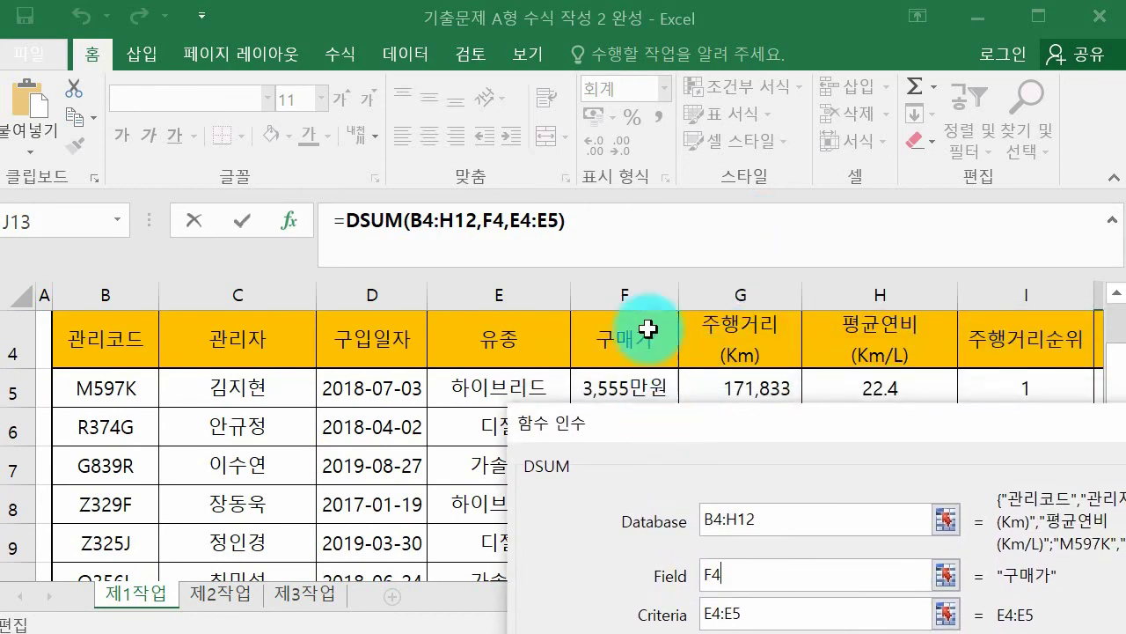
{"action": "left_click_drag", "start_coordinate": [679, 430], "coordinate": [459, 148]}
{"action": "left_click", "coordinate": [815, 422]}
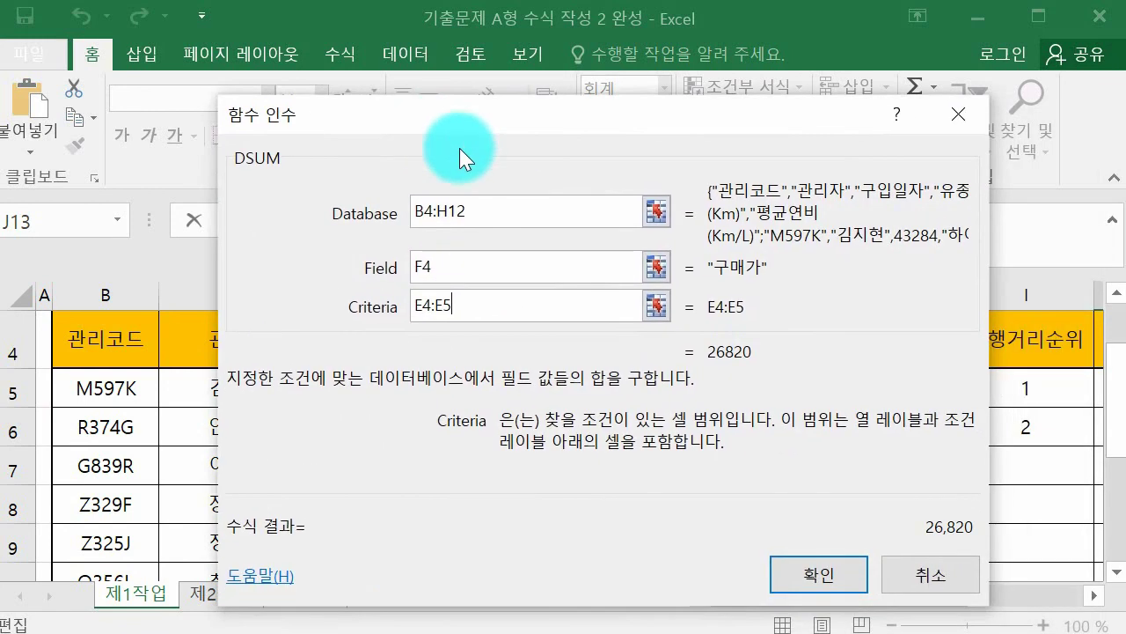
{"action": "left_click", "coordinate": [819, 580]}
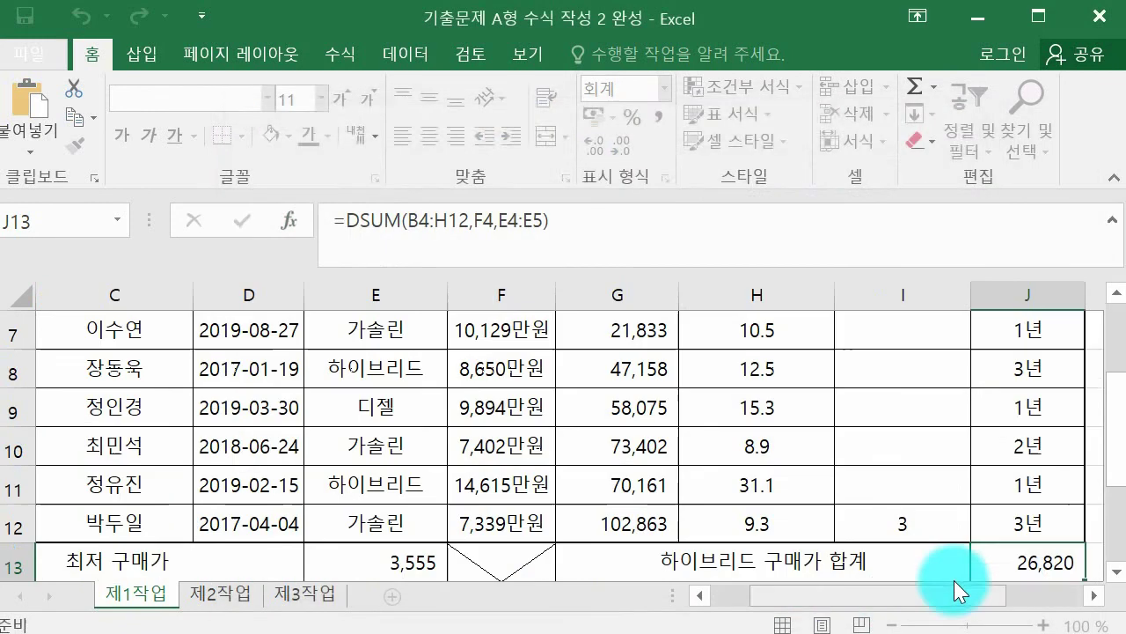
Start a VLOOKUP formula in J14, the result cell for 유종, and open its function arguments
{"action": "left_click", "coordinate": [1096, 445]}
{"action": "left_click_drag", "start_coordinate": [1110, 454], "coordinate": [1115, 482]}
{"action": "left_click", "coordinate": [1008, 531]}
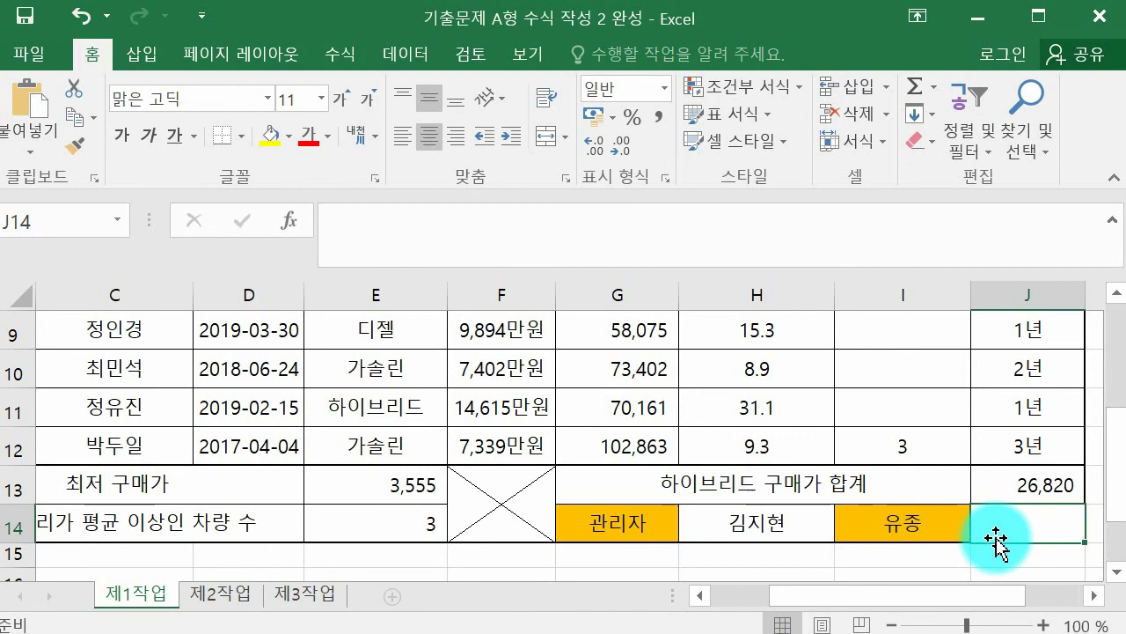
{"action": "type", "text": "=vlook"}
{"action": "key", "text": "Tab"}
{"action": "key", "text": "ctrl+a"}
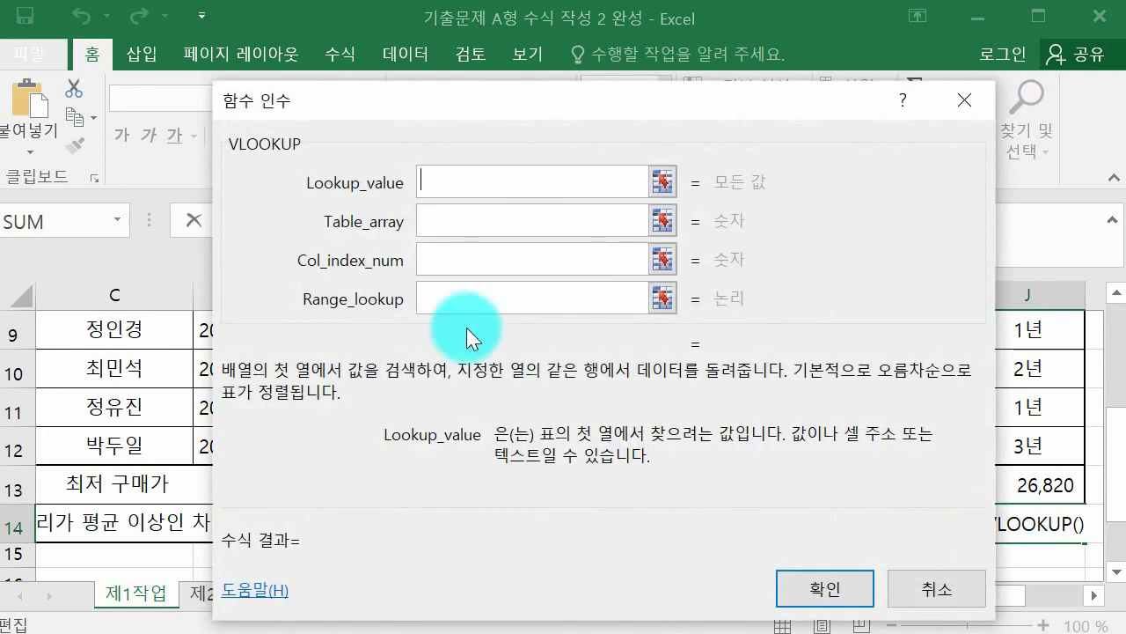
Set the VLOOKUP Lookup_value to the selected manager cell H14 and activate the Table_array argument
{"action": "left_click_drag", "start_coordinate": [414, 105], "coordinate": [605, 549]}
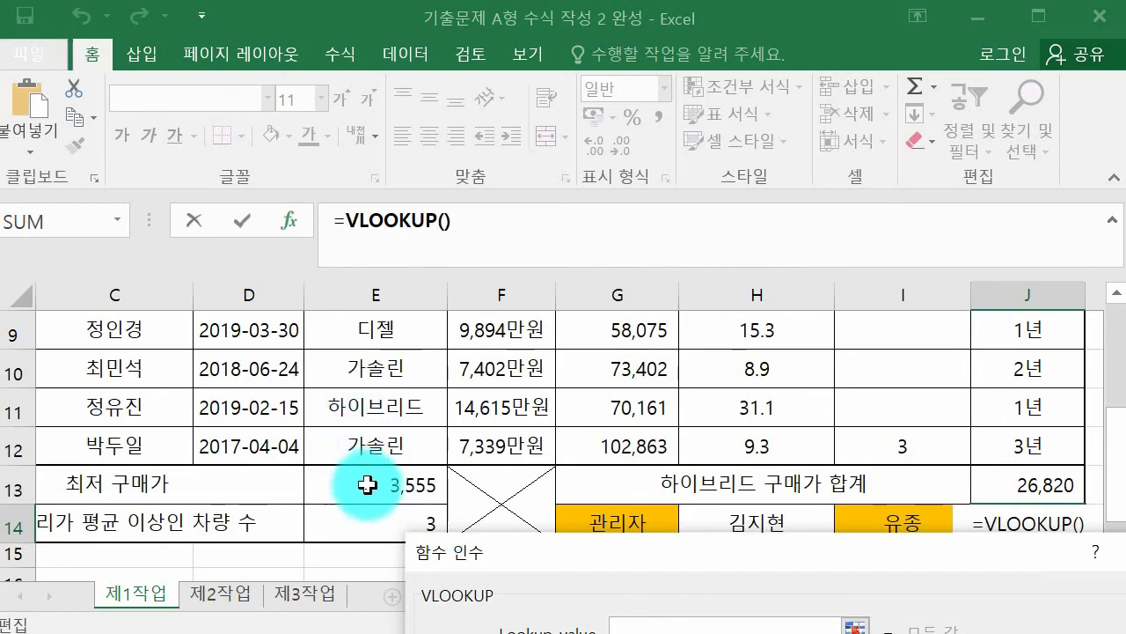
{"action": "left_click", "coordinate": [716, 525]}
{"action": "left_click_drag", "start_coordinate": [661, 554], "coordinate": [509, 531]}
{"action": "left_click", "coordinate": [366, 233]}
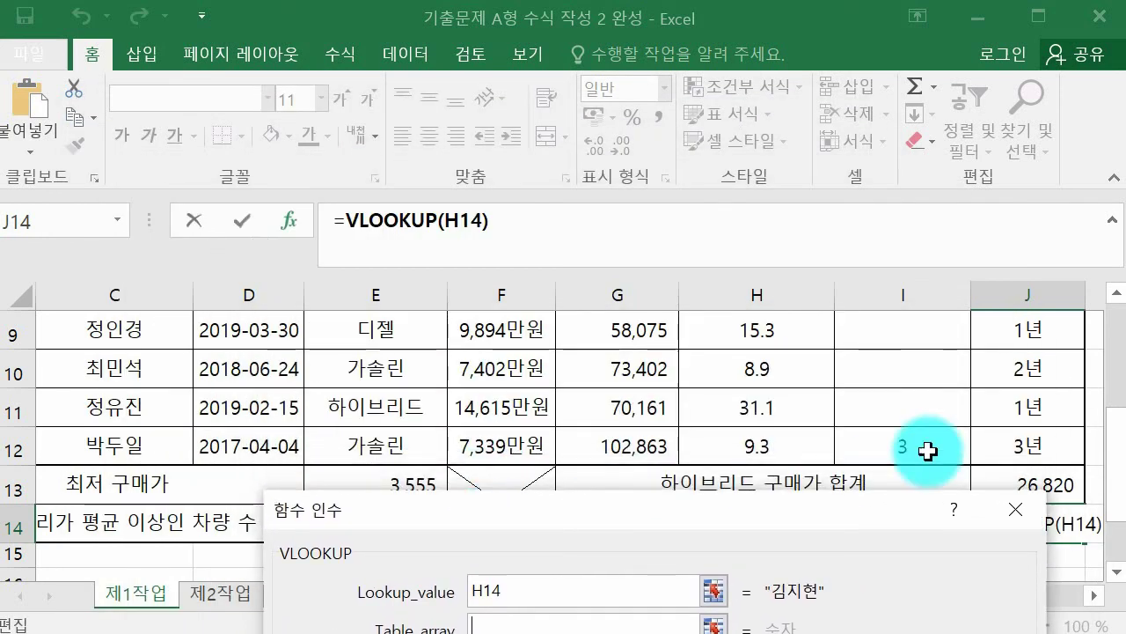
Set the VLOOKUP Table_array to C5:H12, starting at the 관리자 column, and activate the Col_index_num argument
{"action": "left_click_drag", "start_coordinate": [1118, 448], "coordinate": [1099, 297]}
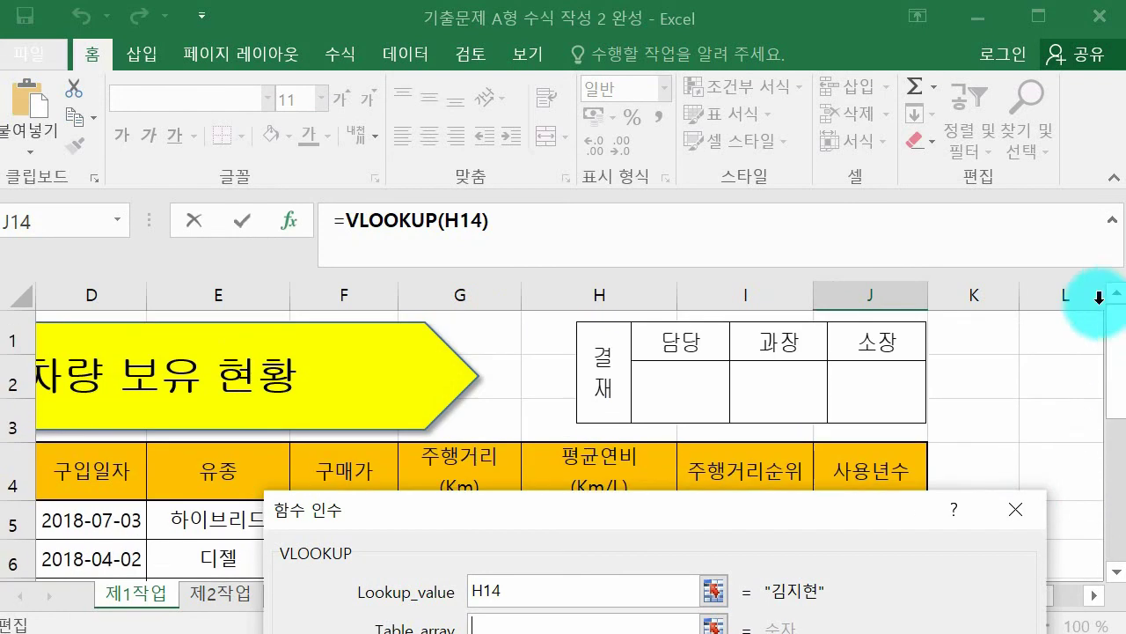
{"action": "left_click", "coordinate": [1052, 597]}
{"action": "left_click_drag", "start_coordinate": [1047, 596], "coordinate": [586, 595]}
{"action": "left_click_drag", "start_coordinate": [1111, 364], "coordinate": [1096, 372]}
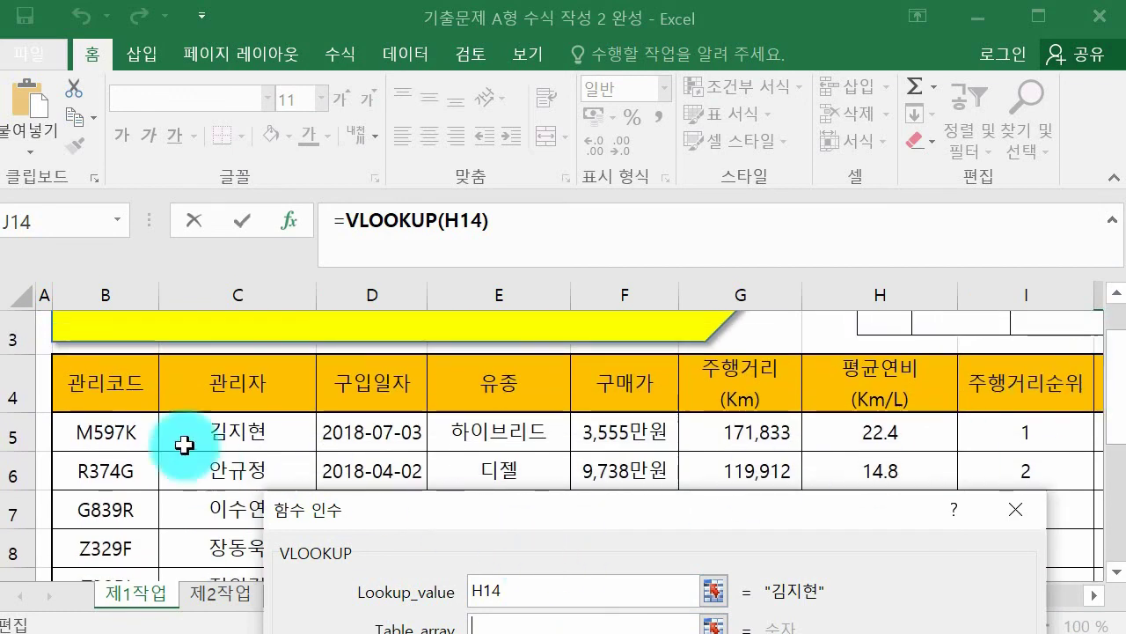
{"action": "left_click_drag", "start_coordinate": [231, 442], "coordinate": [810, 478]}
{"action": "left_click_drag", "start_coordinate": [658, 536], "coordinate": [666, 347]}
{"action": "left_click", "coordinate": [535, 497]}
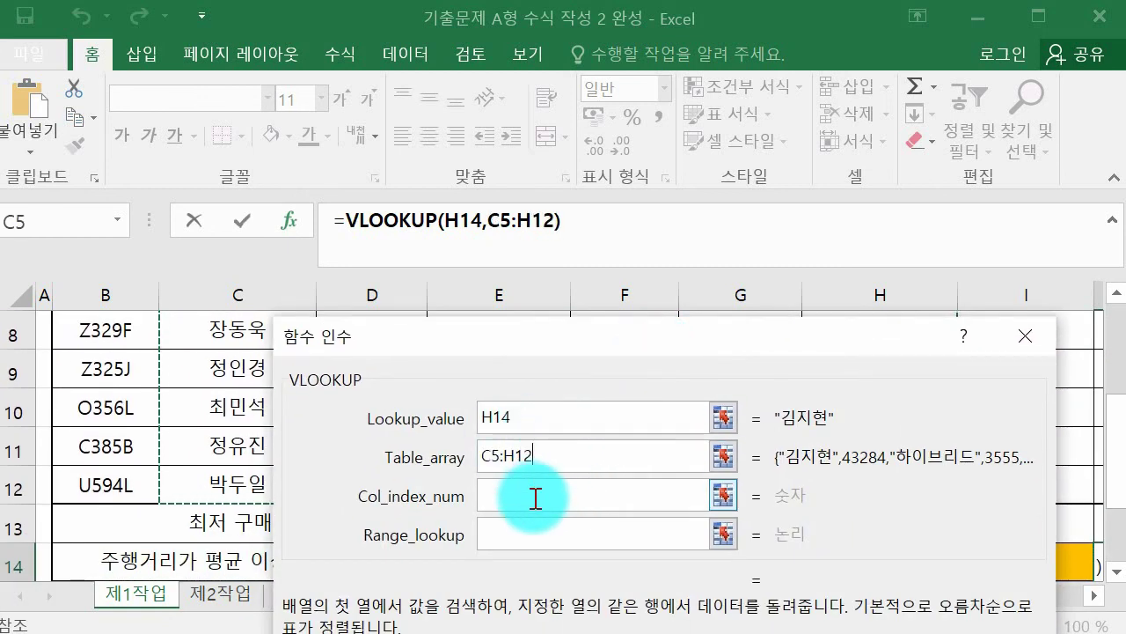
{"action": "left_click", "coordinate": [518, 494]}
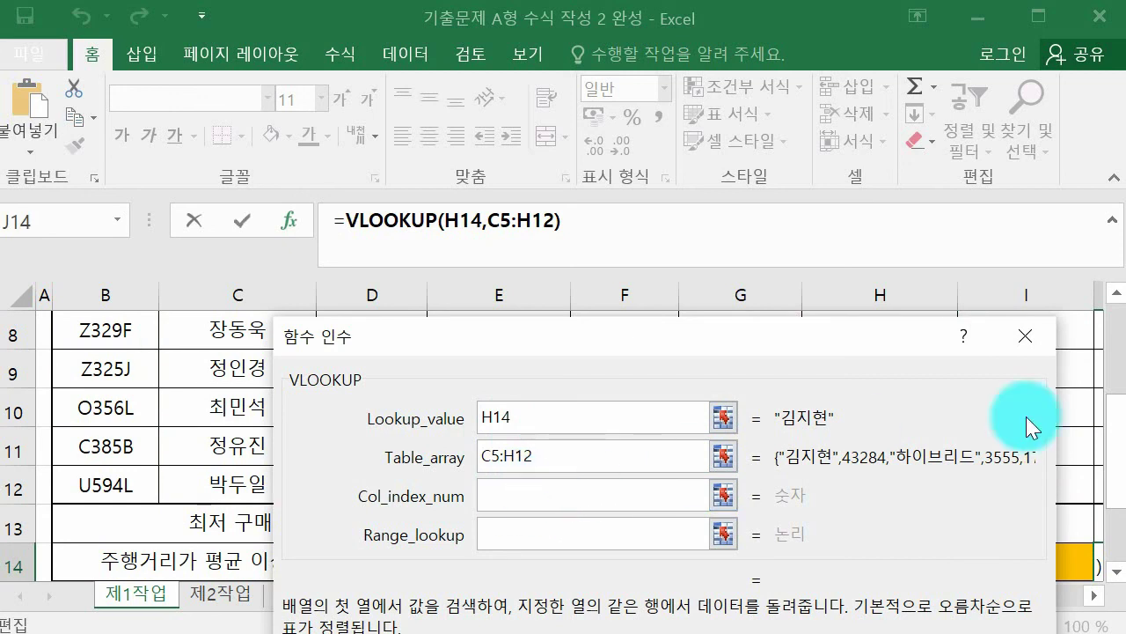
Mark the columns from 관리자 to 평균연비 with handwritten numbers 1 to 6 and circle the 3 above 유종
{"action": "left_click_drag", "start_coordinate": [1119, 456], "coordinate": [980, 382]}
{"action": "left_click_drag", "start_coordinate": [591, 352], "coordinate": [525, 550]}
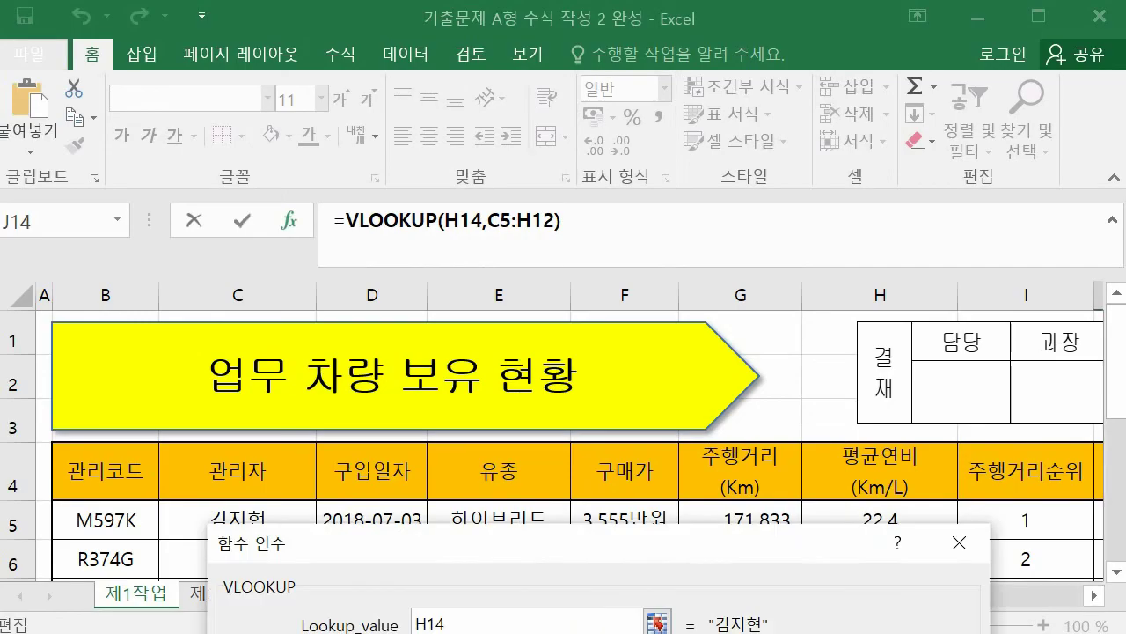
{"action": "left_click", "coordinate": [629, 547]}
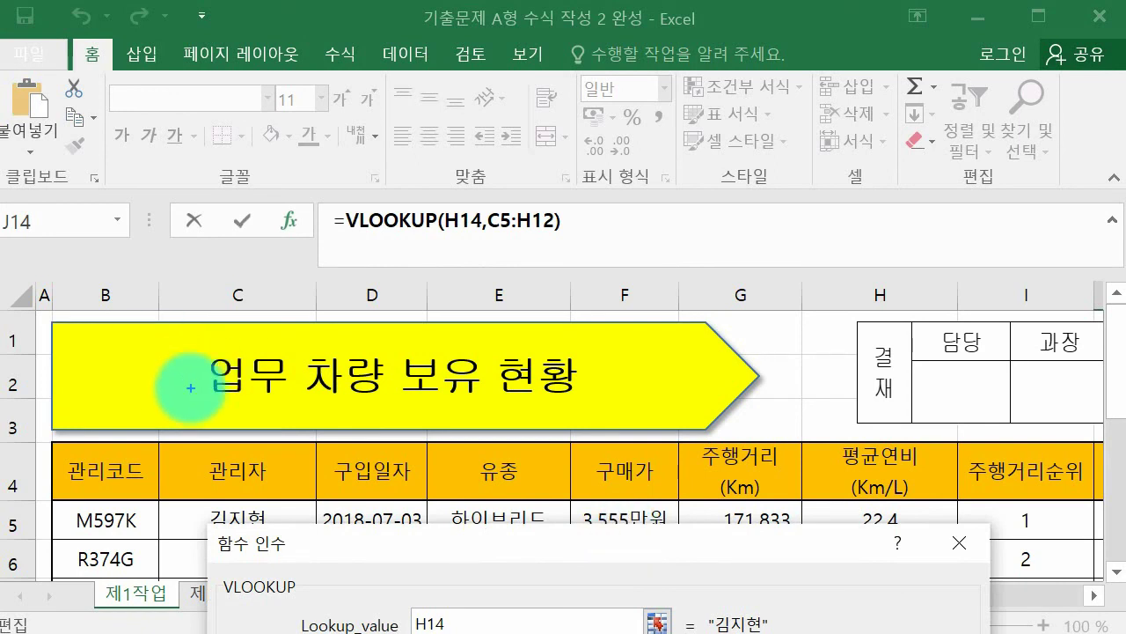
{"action": "left_click_drag", "start_coordinate": [225, 363], "coordinate": [219, 410]}
{"action": "mouse_move", "coordinate": [346, 387]}
{"action": "left_mouse_down"}
{"action": "mouse_move", "coordinate": [371, 393]}
{"action": "mouse_move", "coordinate": [358, 415]}
{"action": "left_mouse_up"}
{"action": "left_click_drag", "start_coordinate": [476, 380], "coordinate": [508, 431]}
{"action": "mouse_move", "coordinate": [607, 385]}
{"action": "left_mouse_down"}
{"action": "mouse_move", "coordinate": [643, 407]}
{"action": "mouse_move", "coordinate": [618, 440]}
{"action": "left_mouse_up"}
{"action": "left_click_drag", "start_coordinate": [735, 368], "coordinate": [708, 375]}
{"action": "left_click_drag", "start_coordinate": [711, 379], "coordinate": [730, 436]}
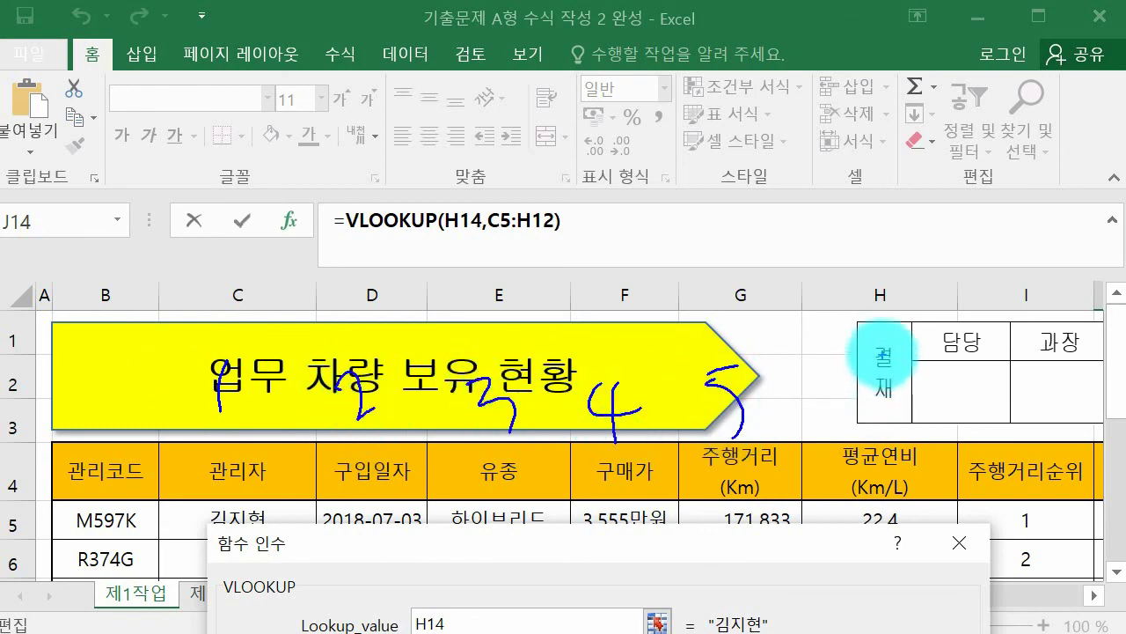
{"action": "left_click_drag", "start_coordinate": [882, 354], "coordinate": [861, 400]}
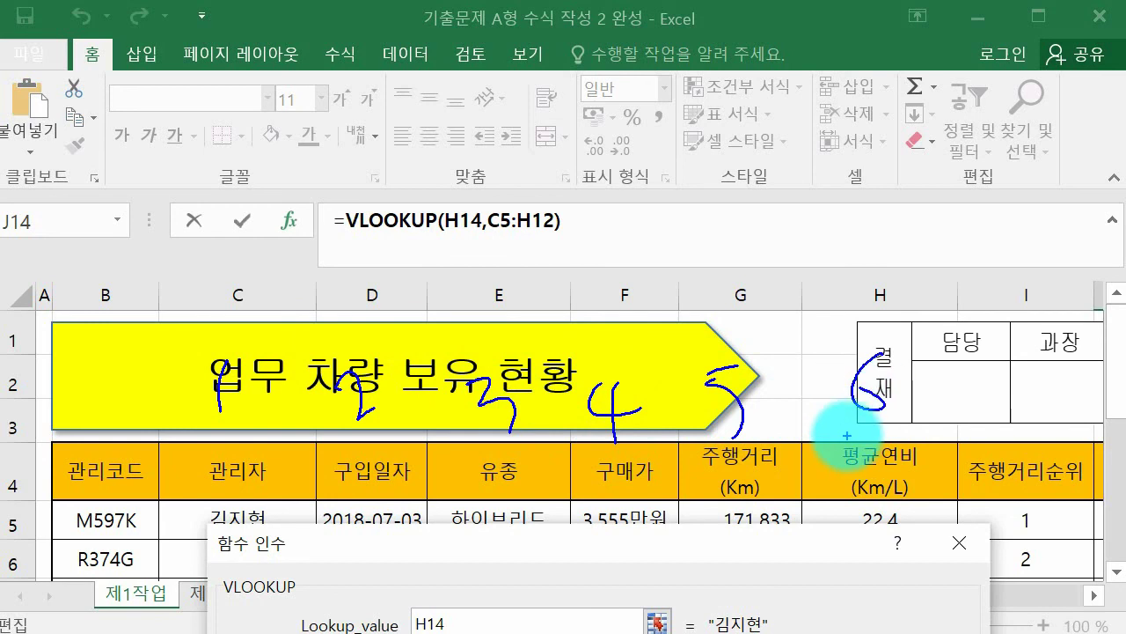
{"action": "mouse_move", "coordinate": [466, 471]}
{"action": "left_mouse_down"}
{"action": "mouse_move", "coordinate": [454, 465]}
{"action": "mouse_move", "coordinate": [567, 466]}
{"action": "left_mouse_up"}
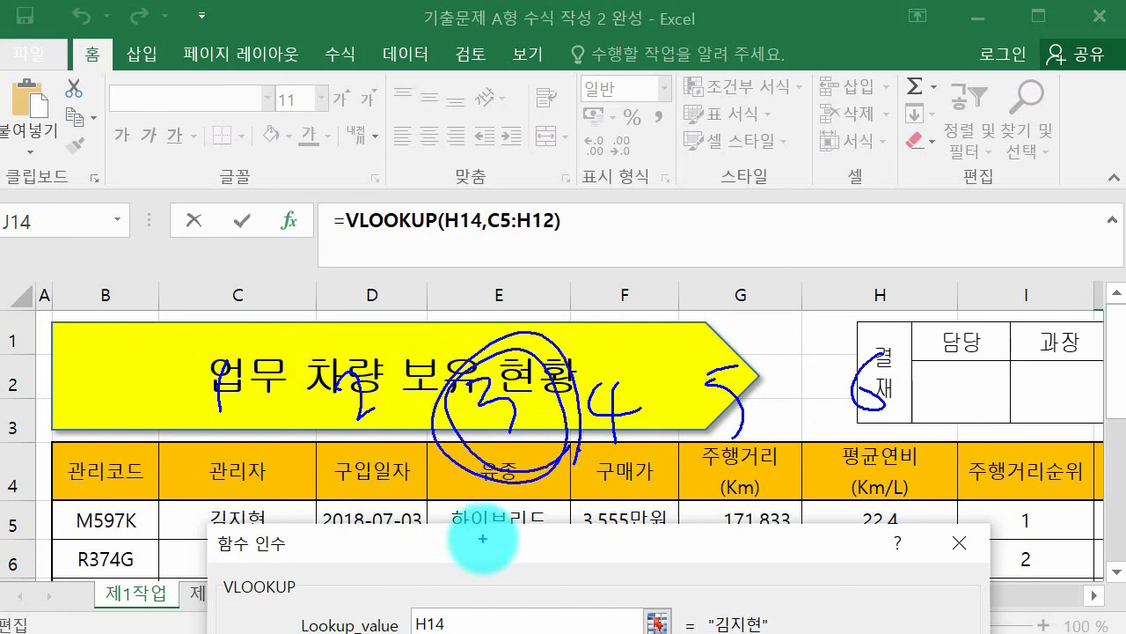
{"action": "key", "text": "Escape"}
Set the VLOOKUP Col_index_num to 3 and Range_lookup to 0, and complete the formula in J14
{"action": "mouse_move", "coordinate": [556, 541]}
{"action": "left_mouse_down"}
{"action": "mouse_move", "coordinate": [579, 269]}
{"action": "mouse_move", "coordinate": [593, 244]}
{"action": "left_mouse_up"}
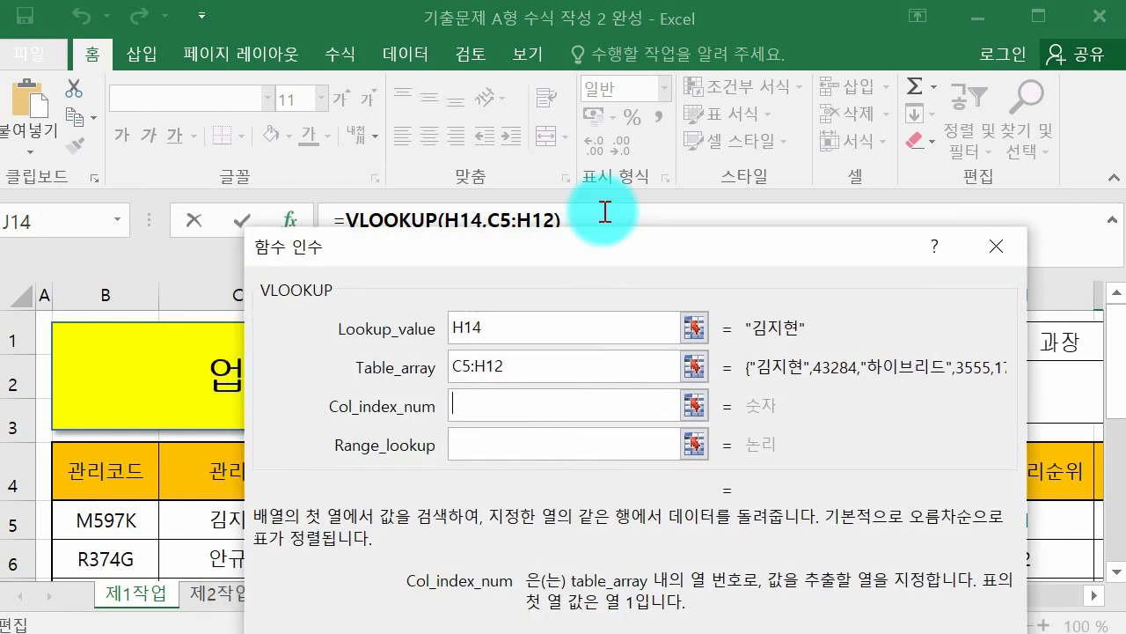
{"action": "left_click", "coordinate": [490, 447]}
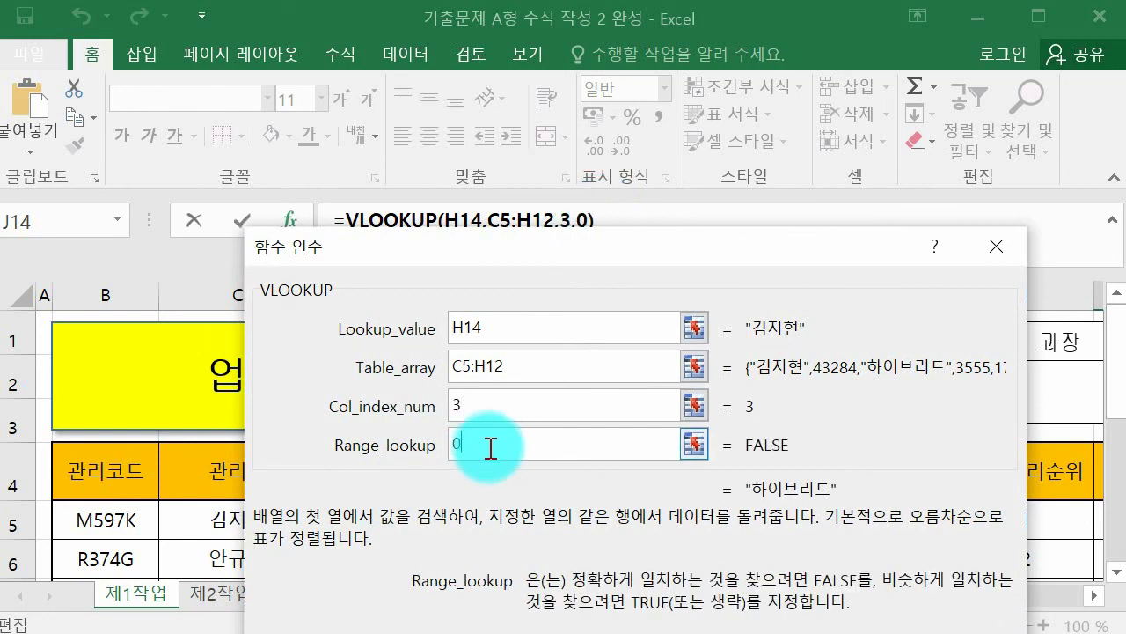
{"action": "left_click_drag", "start_coordinate": [541, 244], "coordinate": [507, 130]}
{"action": "left_click", "coordinate": [846, 595]}
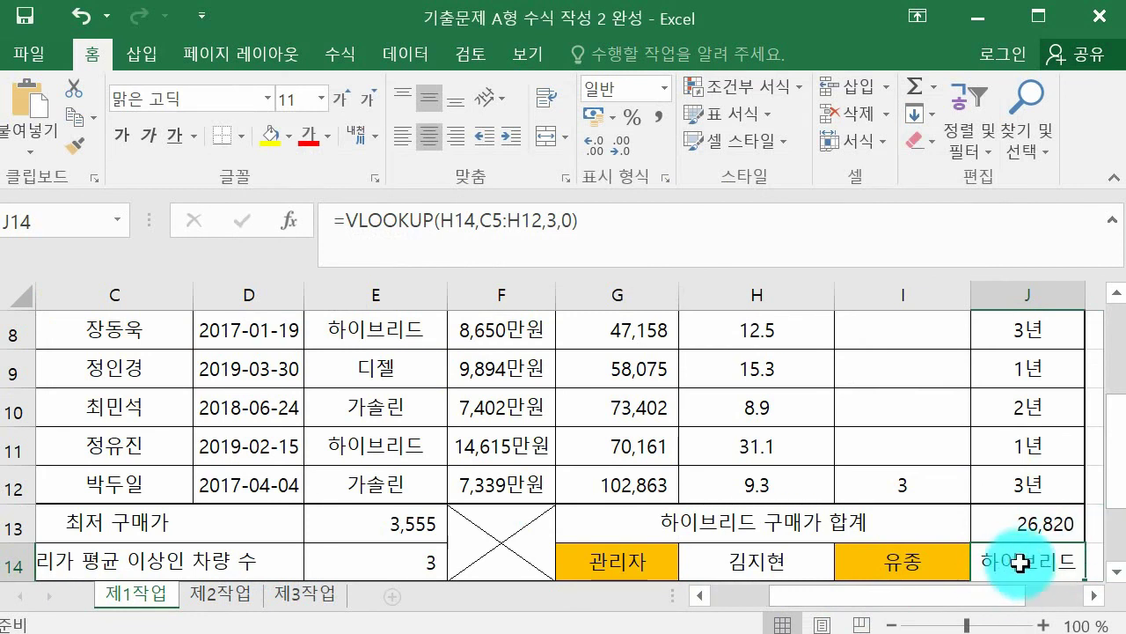
Test the 유종 lookup by switching the 관리자 in H14 to another manager and back to the first one listed
{"action": "scroll", "coordinate": [1106, 465], "scroll_direction": "down", "scroll_amount": 1}
{"action": "left_click", "coordinate": [766, 447]}
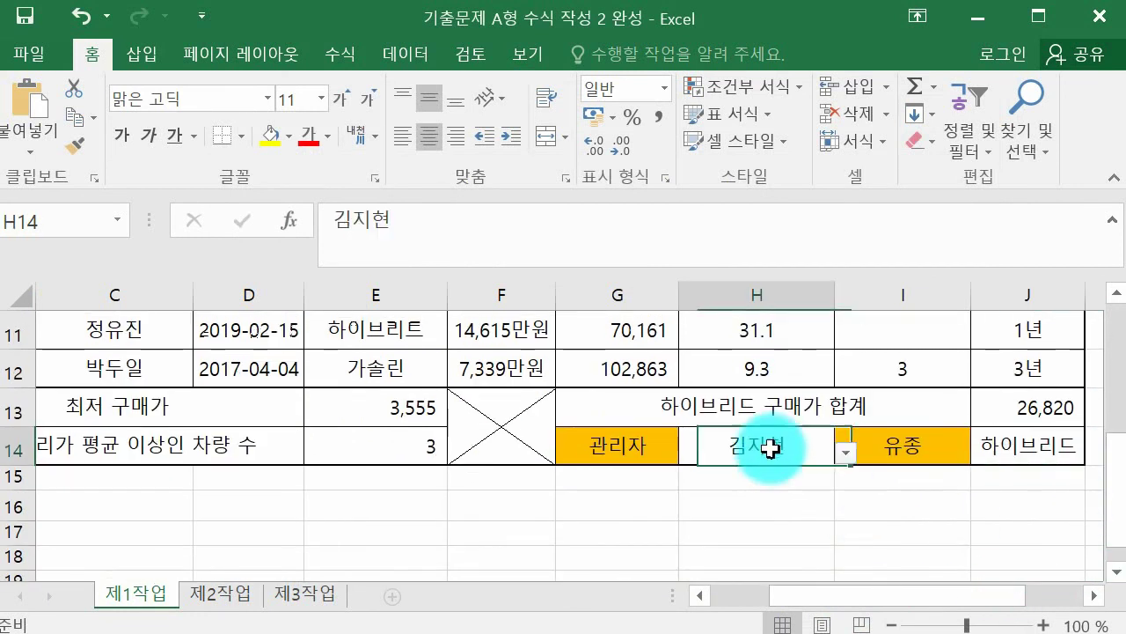
{"action": "left_click", "coordinate": [845, 454]}
{"action": "left_click", "coordinate": [782, 573]}
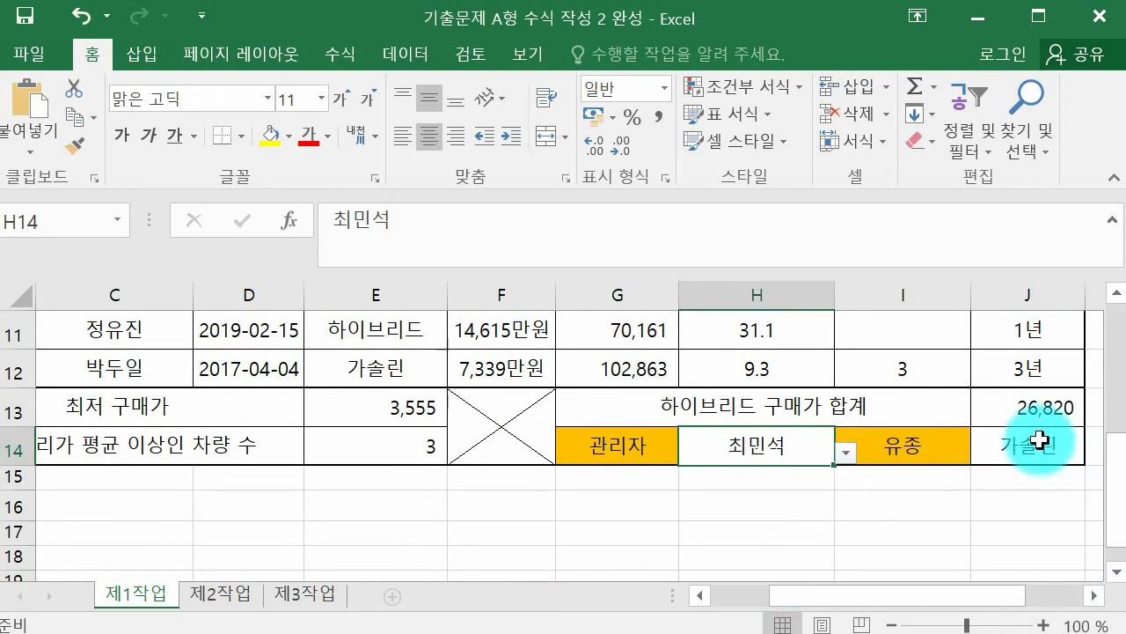
{"action": "left_click", "coordinate": [840, 454]}
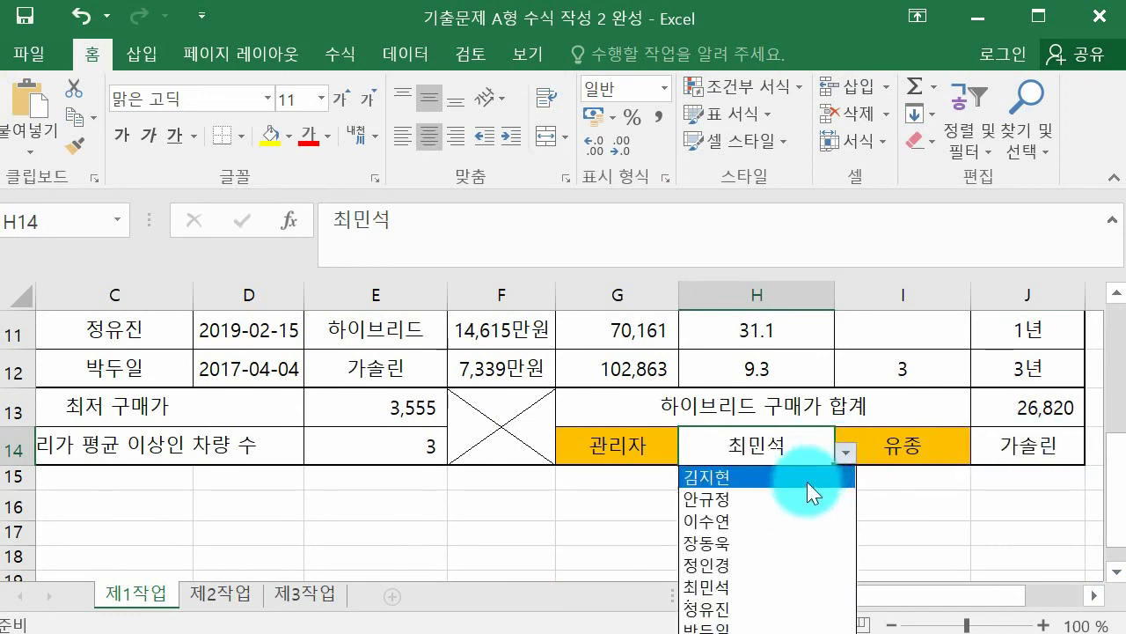
{"action": "left_click", "coordinate": [792, 470]}
{"action": "left_click_drag", "start_coordinate": [905, 598], "coordinate": [823, 607]}
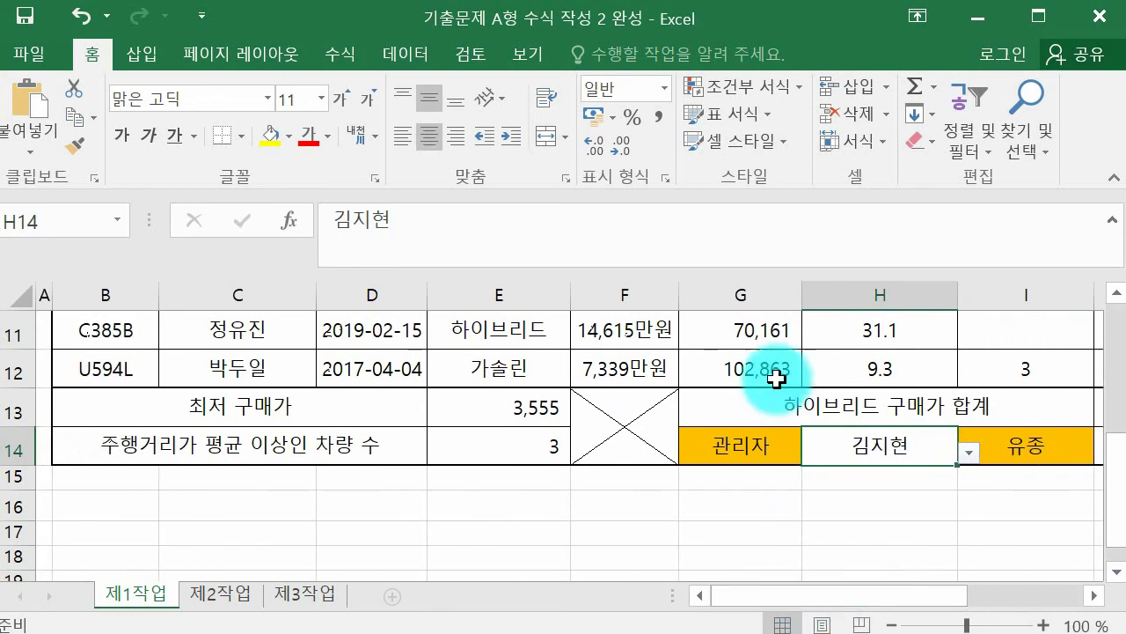
{"action": "left_click", "coordinate": [777, 369]}
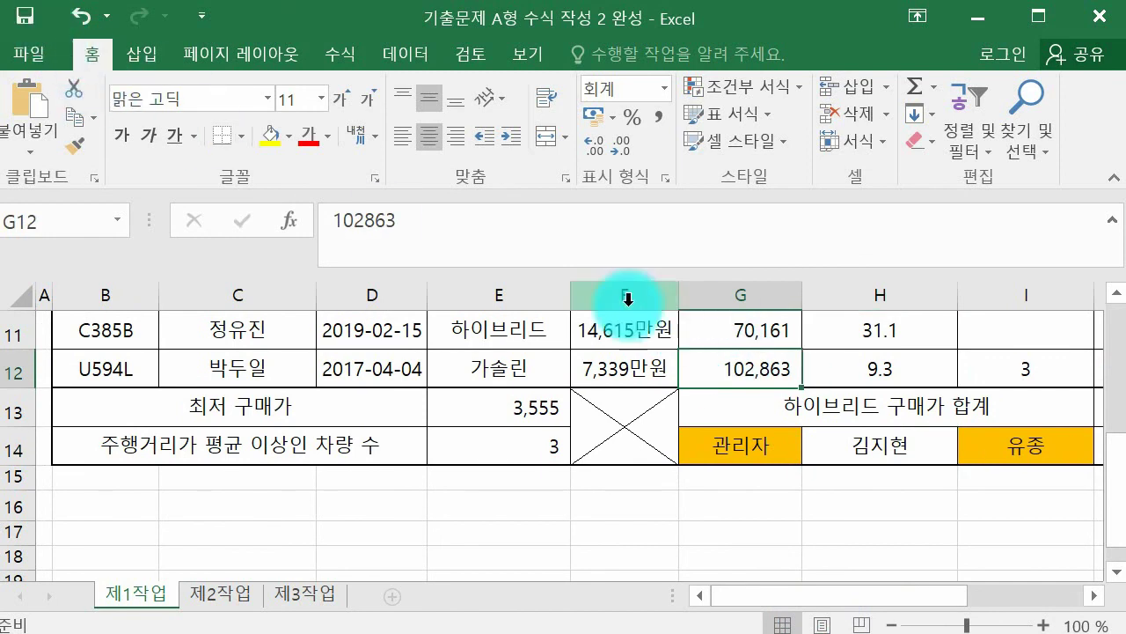
{"action": "left_click_drag", "start_coordinate": [1122, 482], "coordinate": [1106, 365]}
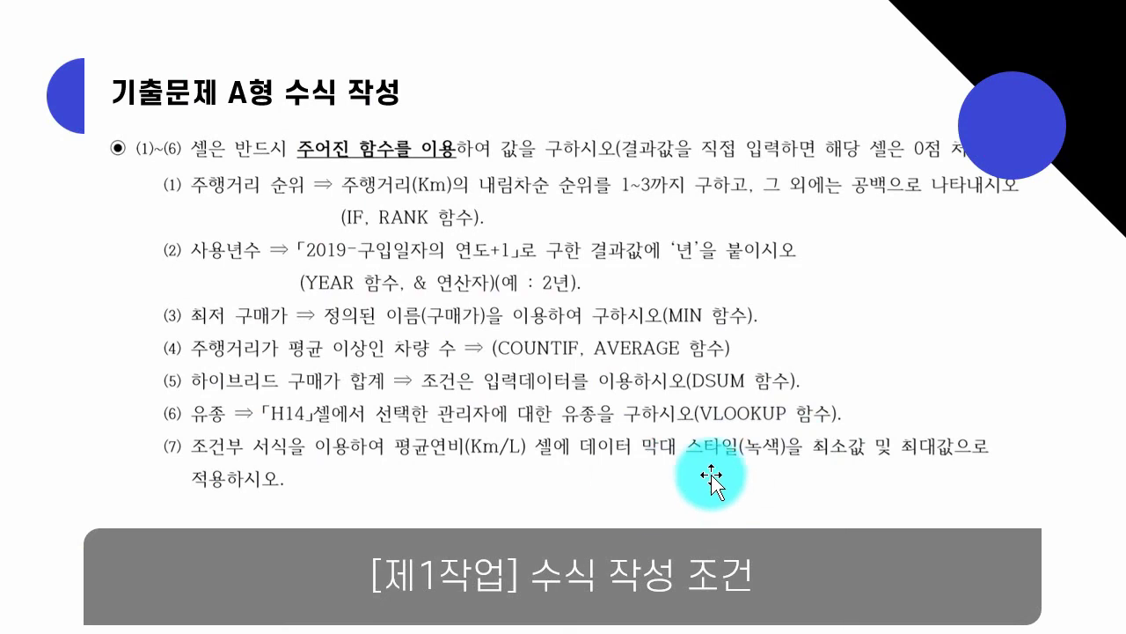
{"action": "left_click", "coordinate": [564, 550]}
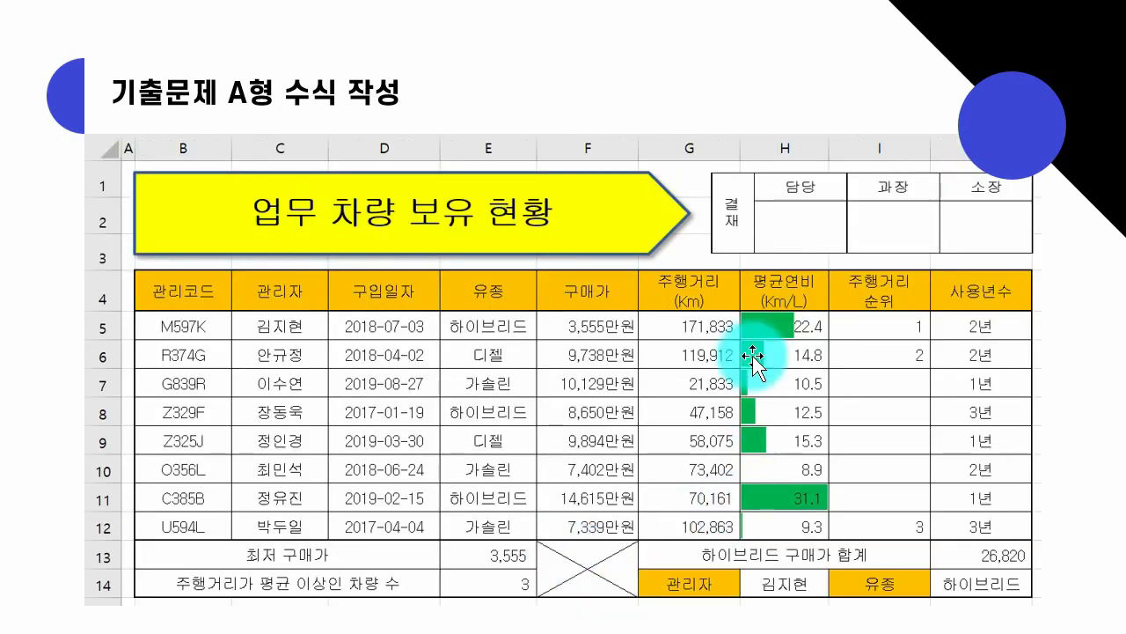
{"action": "key", "text": "Left"}
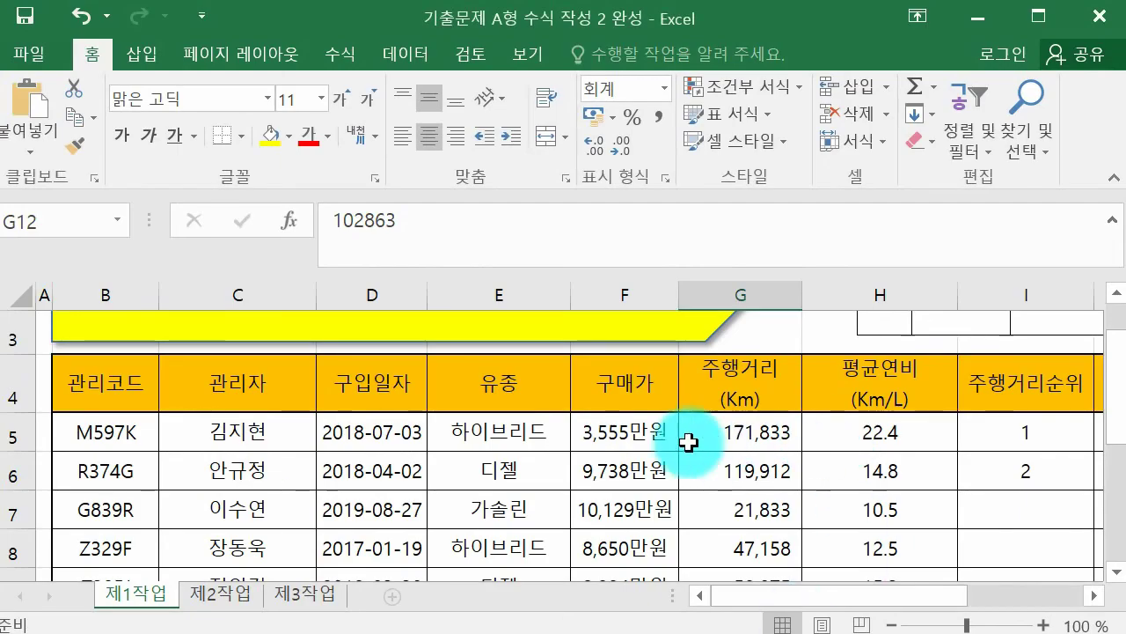
Apply the solid-fill green data bar conditional format to the 평균연비 values in H5:H12
{"action": "mouse_move", "coordinate": [846, 425]}
{"action": "left_mouse_down"}
{"action": "mouse_move", "coordinate": [860, 619]}
{"action": "mouse_move", "coordinate": [860, 485]}
{"action": "mouse_move", "coordinate": [880, 466]}
{"action": "mouse_move", "coordinate": [867, 431]}
{"action": "left_mouse_up"}
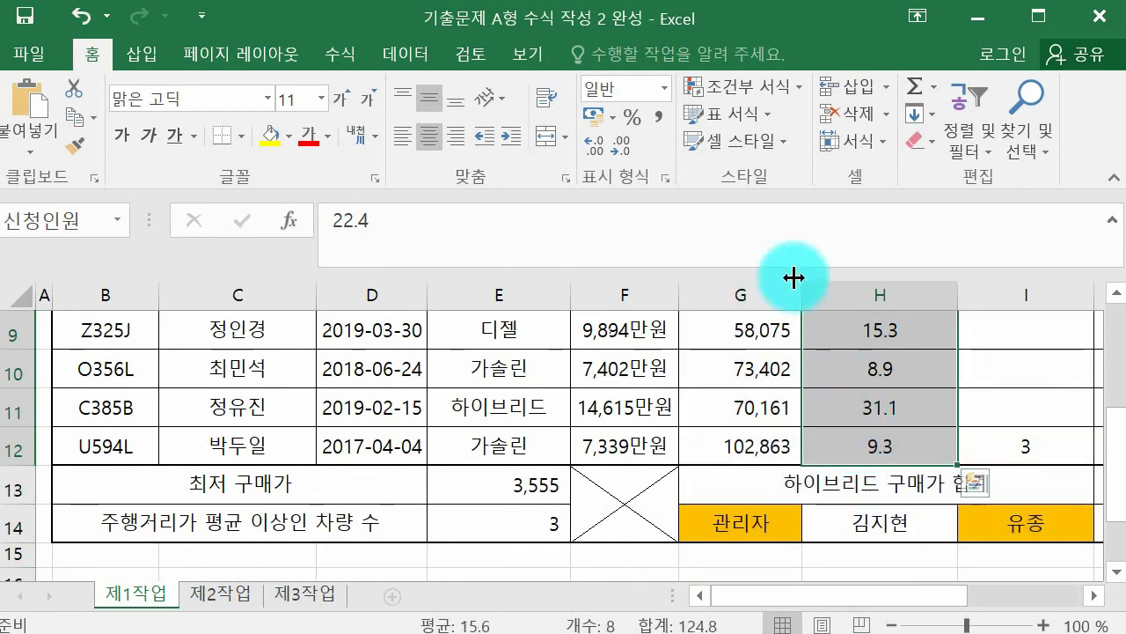
{"action": "left_click", "coordinate": [743, 88]}
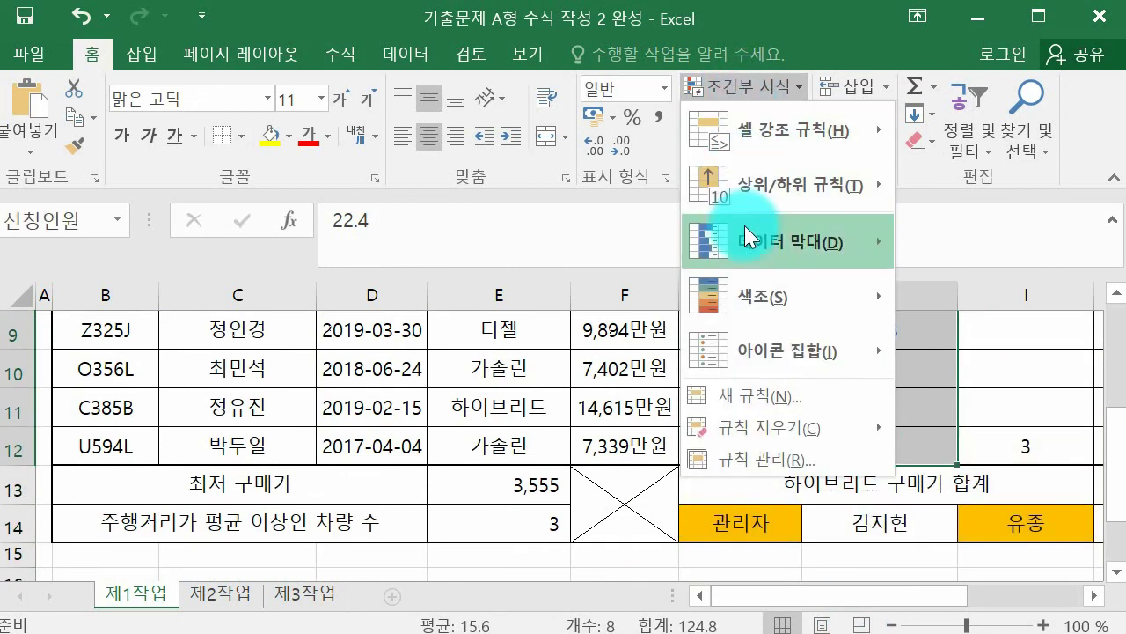
{"action": "mouse_move", "coordinate": [753, 253]}
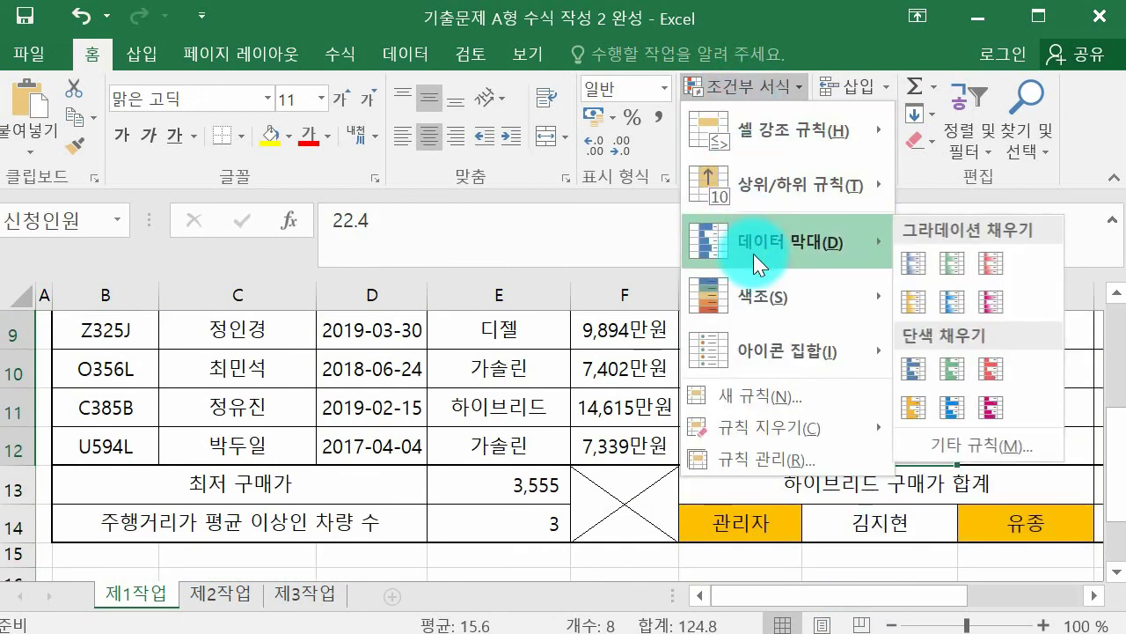
{"action": "left_click", "coordinate": [946, 369]}
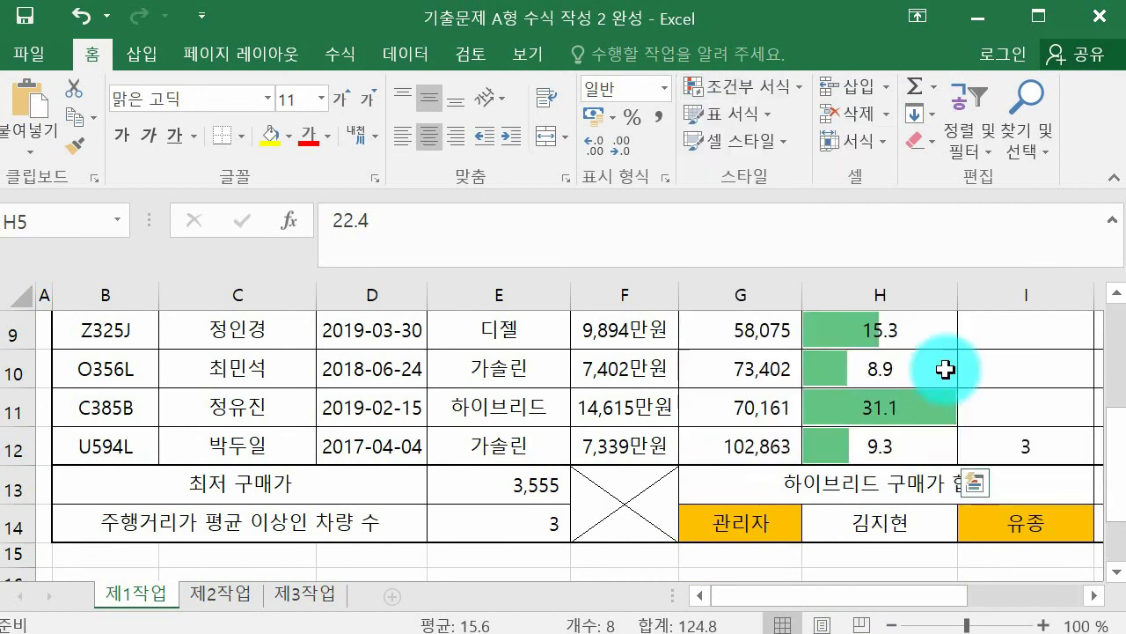
Edit the data bar rule on H5:H12 so its minimum type is 최소값 and its maximum type is 최대값, and apply it
{"action": "left_click", "coordinate": [756, 76]}
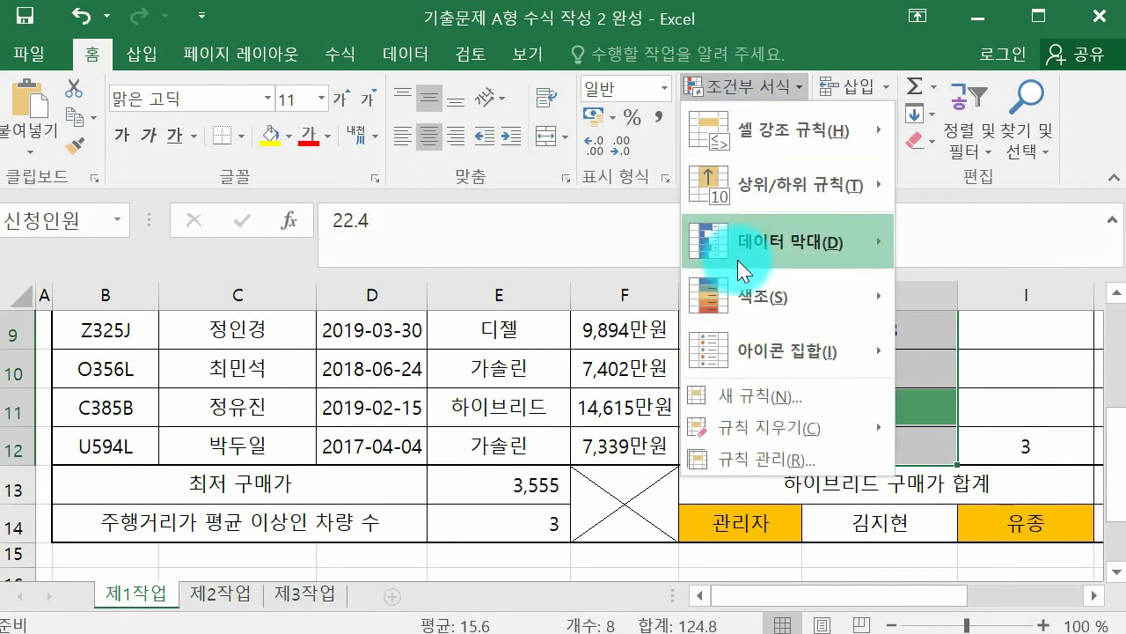
{"action": "left_click", "coordinate": [756, 451]}
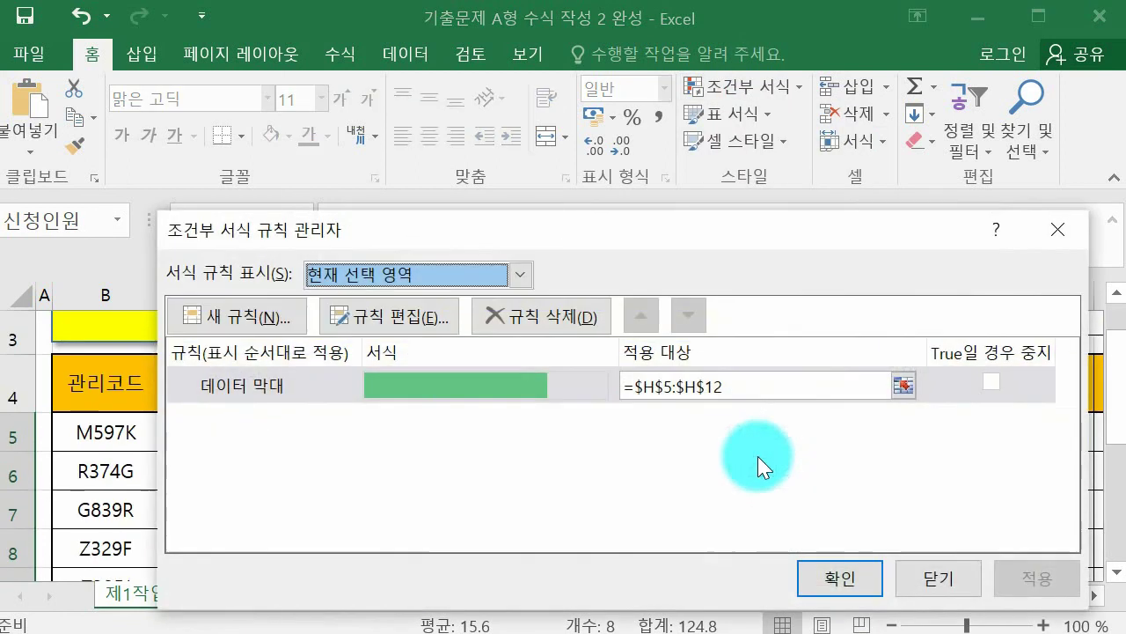
{"action": "left_click", "coordinate": [350, 318]}
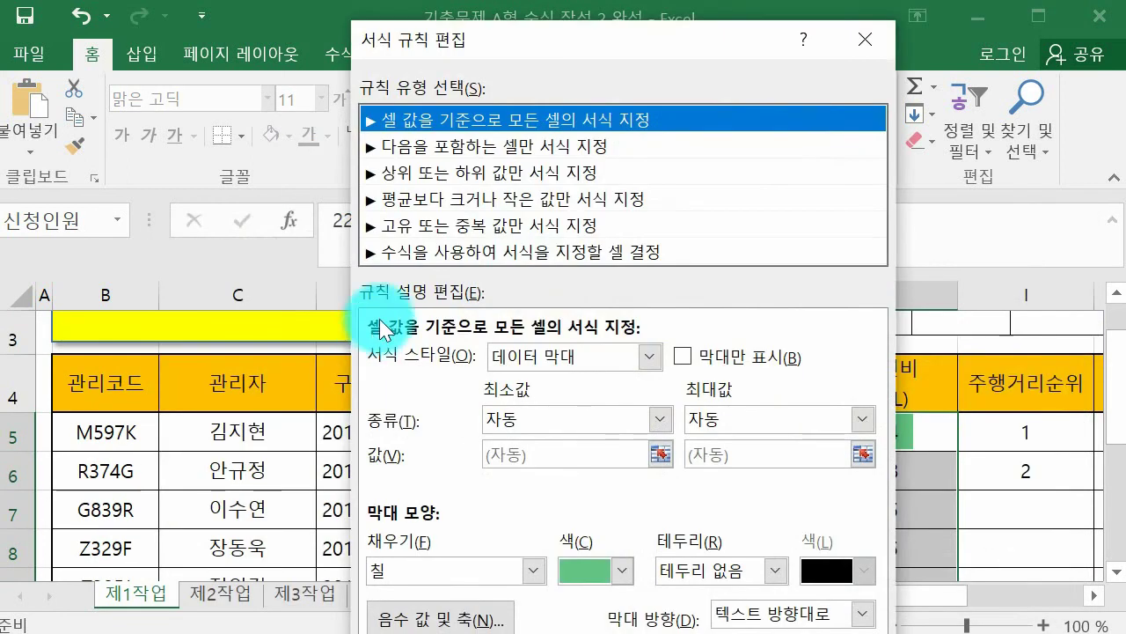
{"action": "left_click", "coordinate": [577, 420]}
{"action": "left_click", "coordinate": [576, 448]}
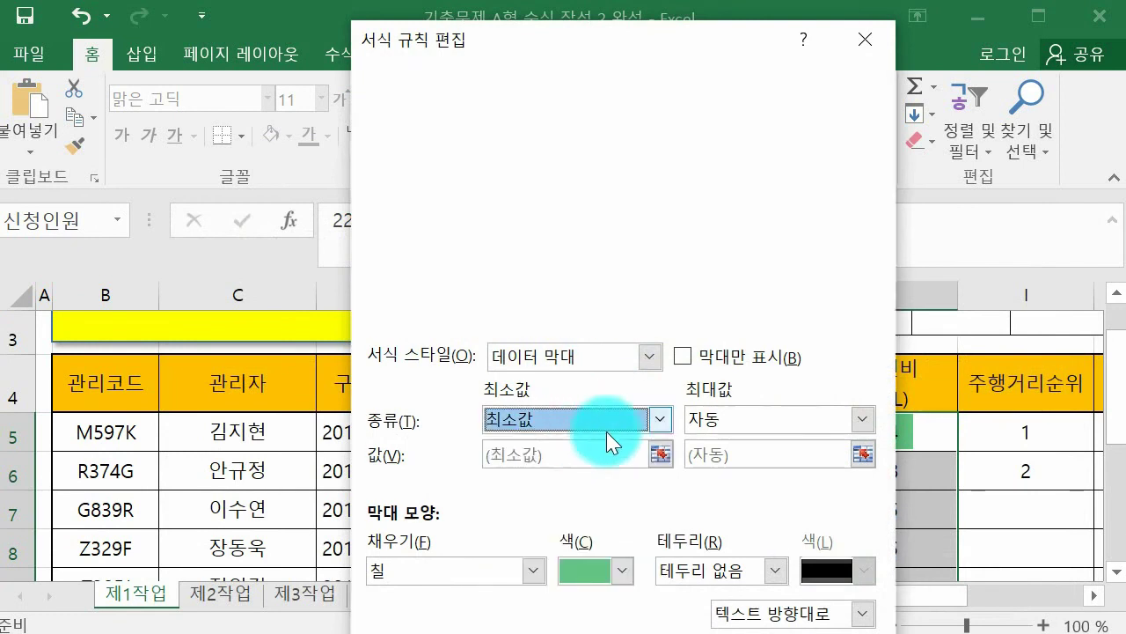
{"action": "left_click", "coordinate": [723, 419]}
{"action": "left_click", "coordinate": [730, 446]}
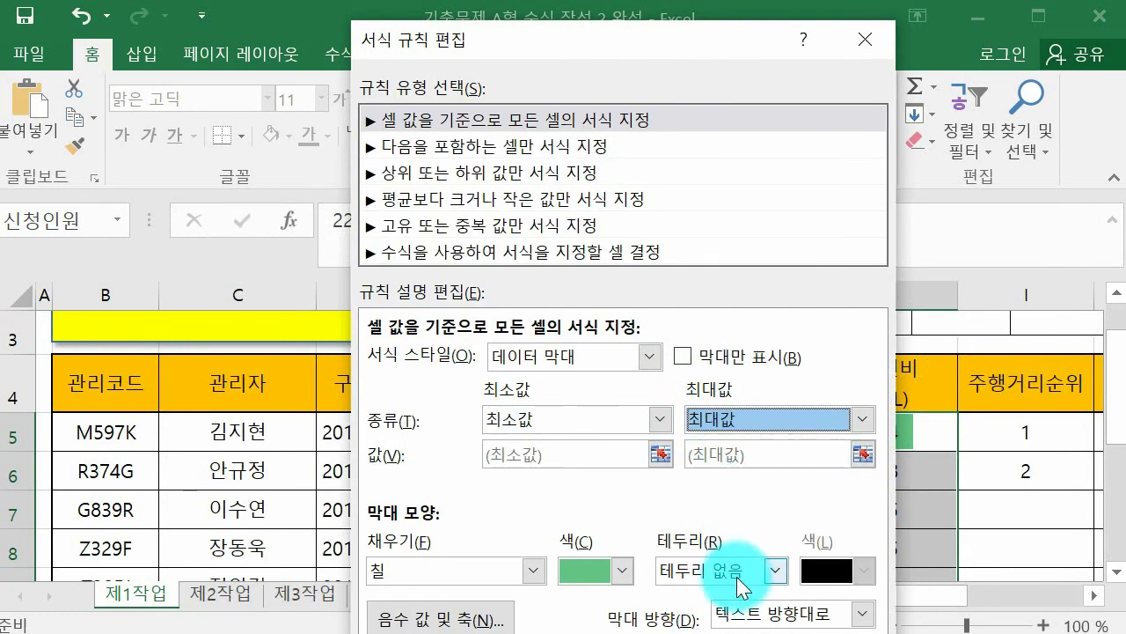
{"action": "key", "text": "Return"}
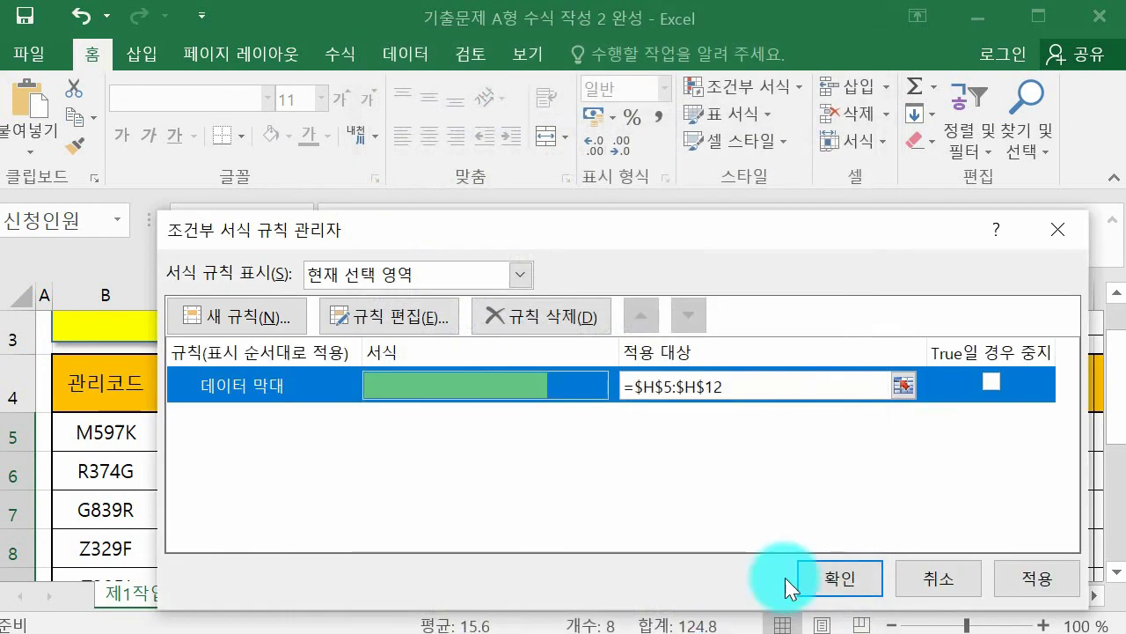
{"action": "left_click", "coordinate": [829, 578]}
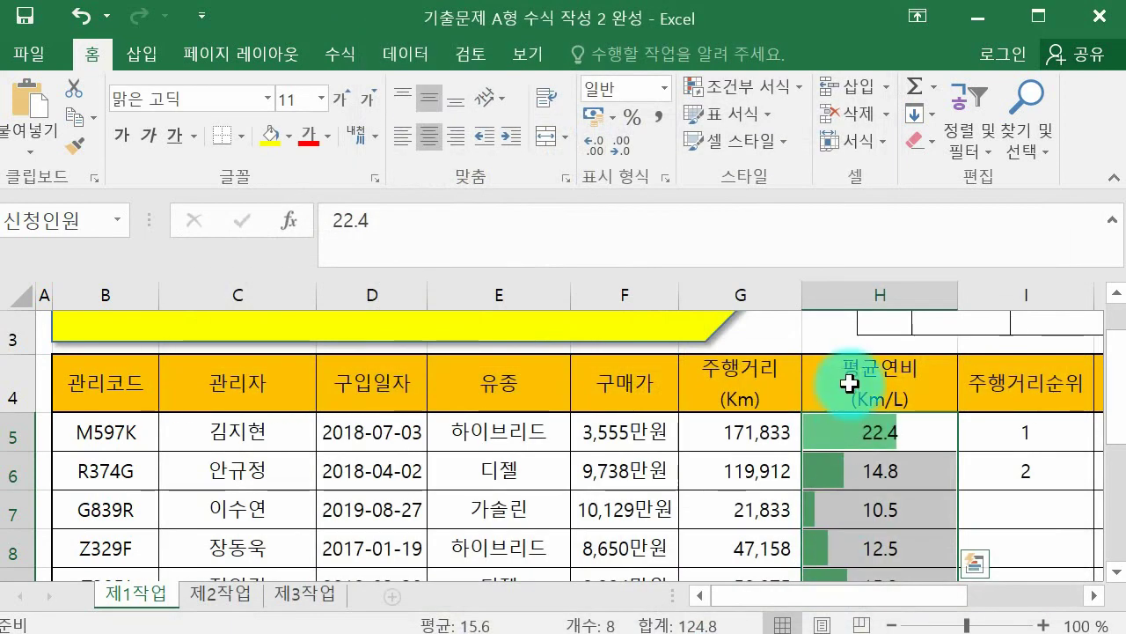
Deselect the 평균연비 range by selecting the empty cell H16, and save the workbook
{"action": "scroll", "coordinate": [854, 427], "scroll_direction": "down", "scroll_amount": 3}
{"action": "left_click", "coordinate": [875, 466]}
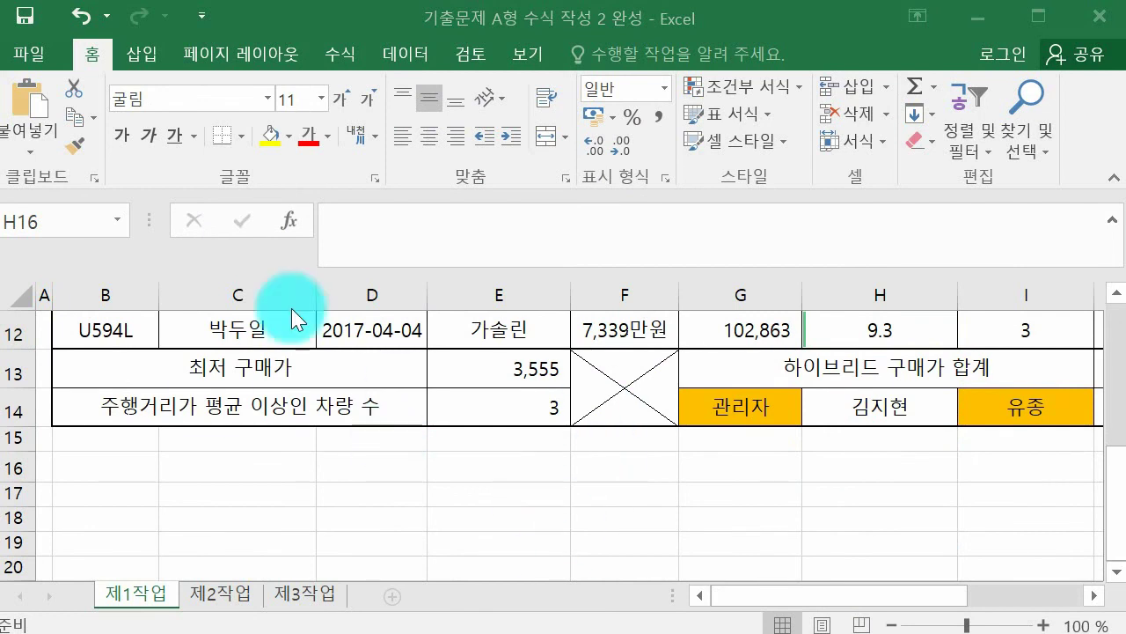
{"action": "left_click", "coordinate": [22, 19]}
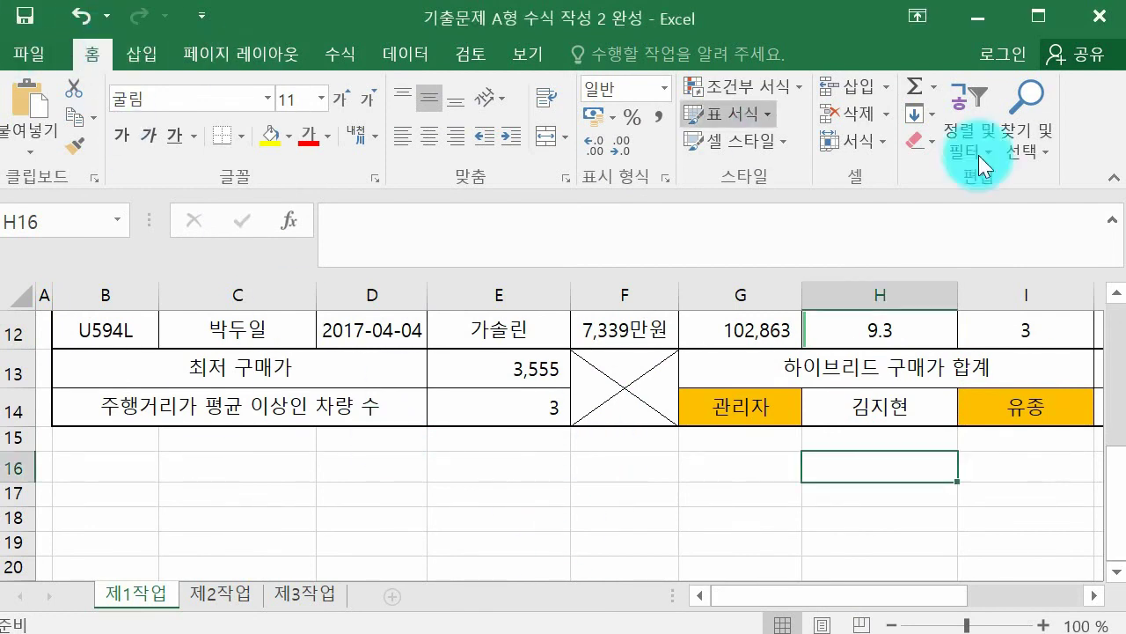